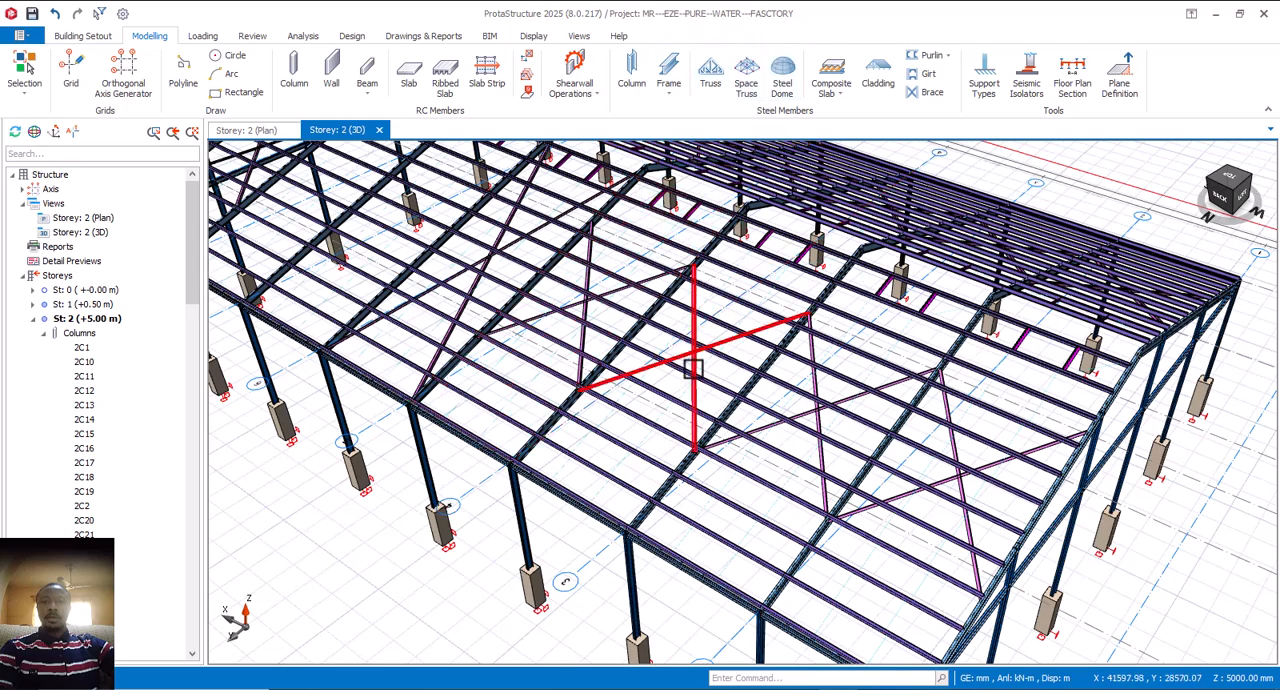
# Step: Examine the cross bracing across the roof bays of the steel frame in the 3D view
pyautogui.scroll(-1, 708, 452)
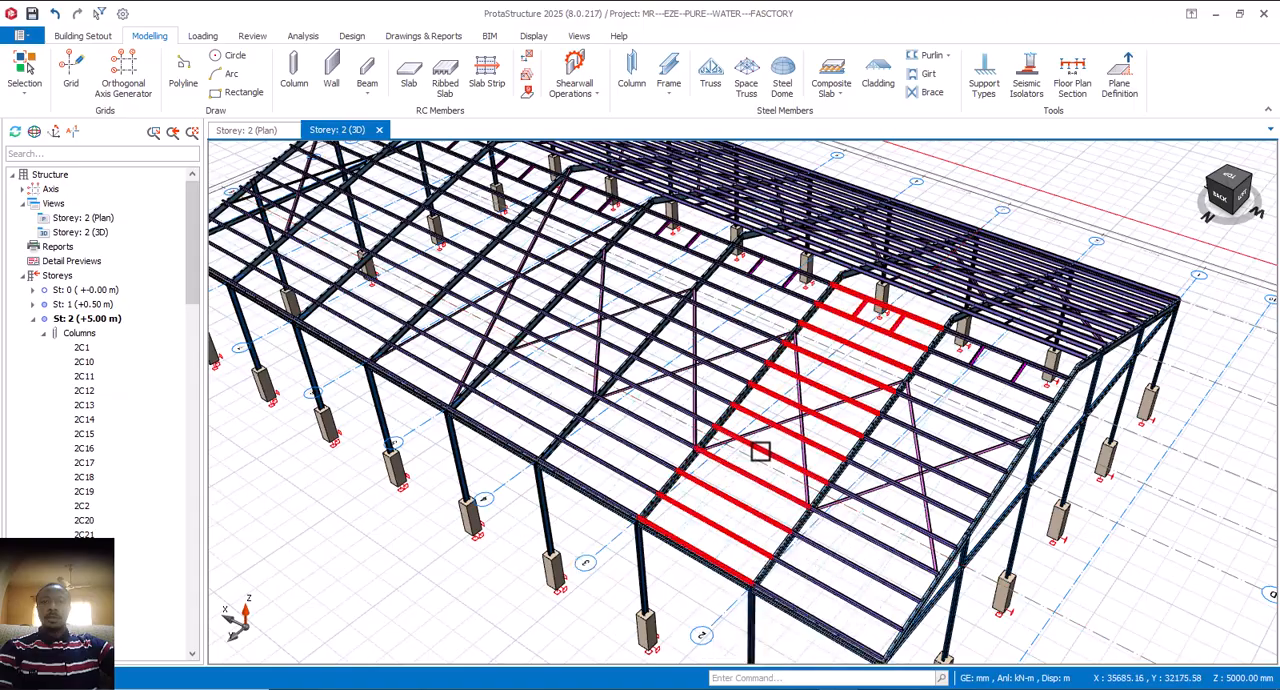
pyautogui.moveTo(817, 487)
pyautogui.mouseDown(button='middle')
pyautogui.moveTo(886, 480)
pyautogui.moveTo(894, 494)
pyautogui.moveTo(869, 480)
pyautogui.moveTo(829, 486)
pyautogui.moveTo(866, 486)
pyautogui.moveTo(766, 451)
pyautogui.moveTo(775, 505)
pyautogui.moveTo(797, 491)
pyautogui.moveTo(800, 506)
pyautogui.moveTo(857, 454)
pyautogui.moveTo(776, 403)
pyautogui.mouseUp(button='middle')
pyautogui.moveTo(937, 438); pyautogui.dragTo(829, 423, button='middle')
pyautogui.scroll(5, 889, 463)
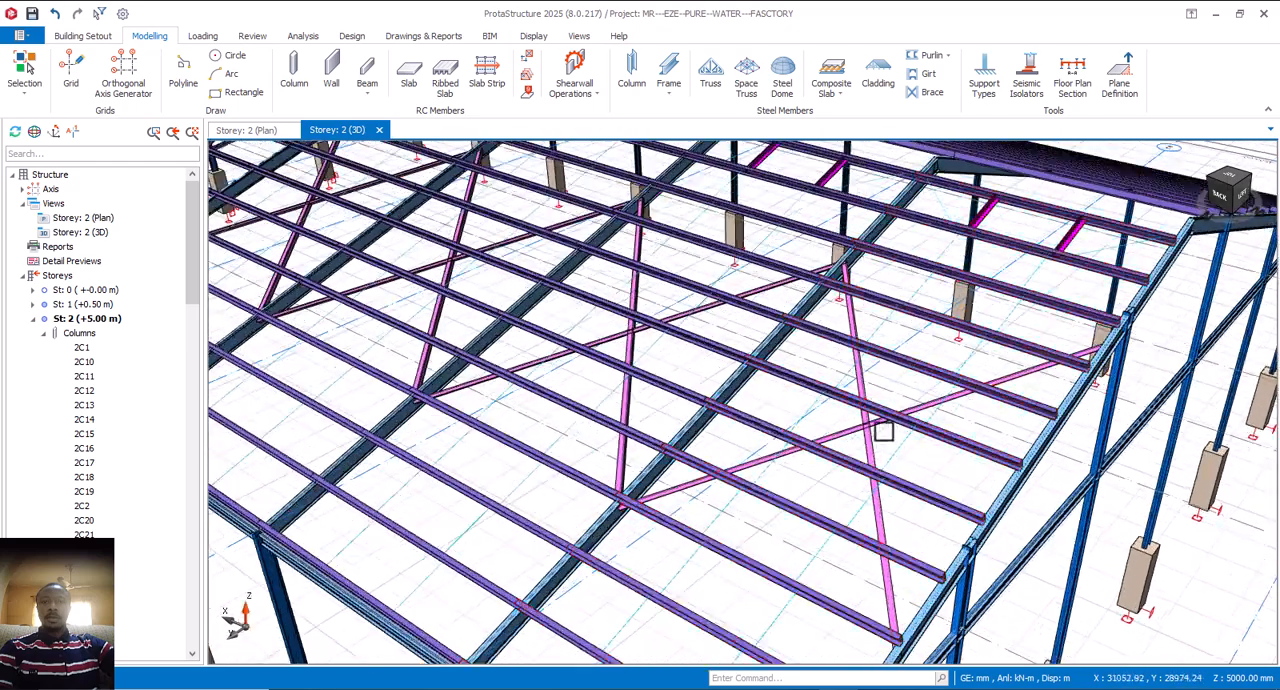
pyautogui.scroll(-6, 872, 435)
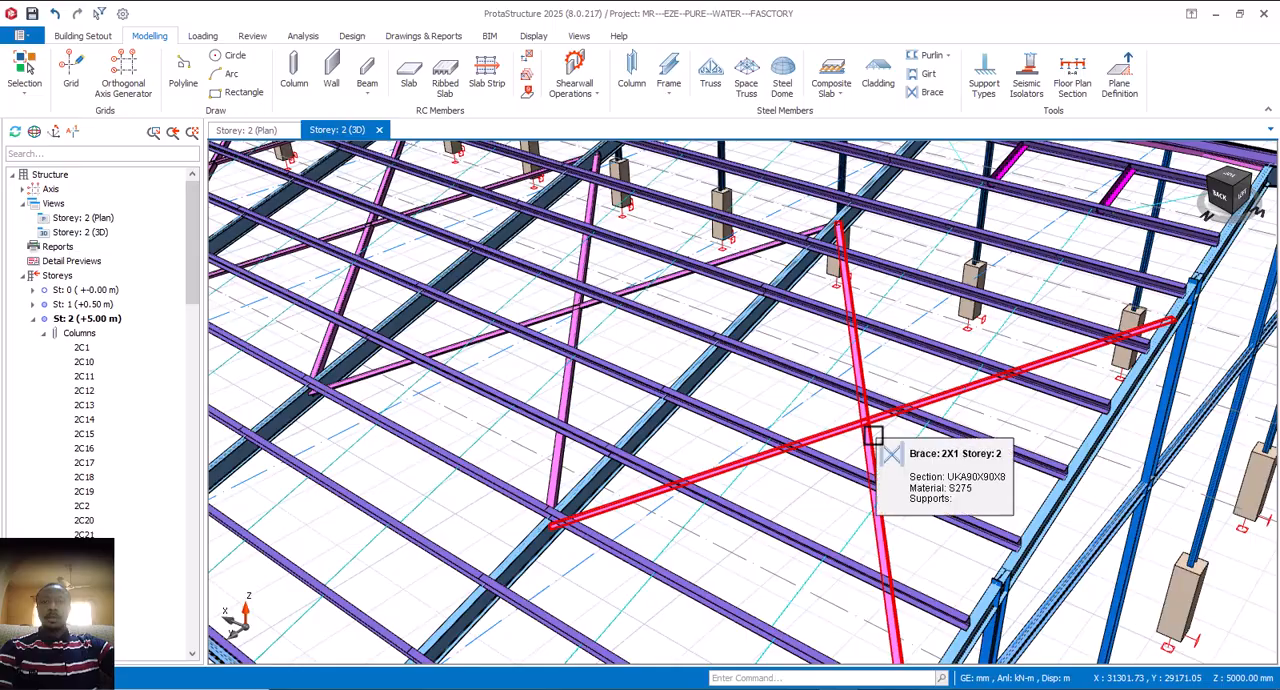
pyautogui.moveTo(597, 378); pyautogui.dragTo(606, 423, button='middle')
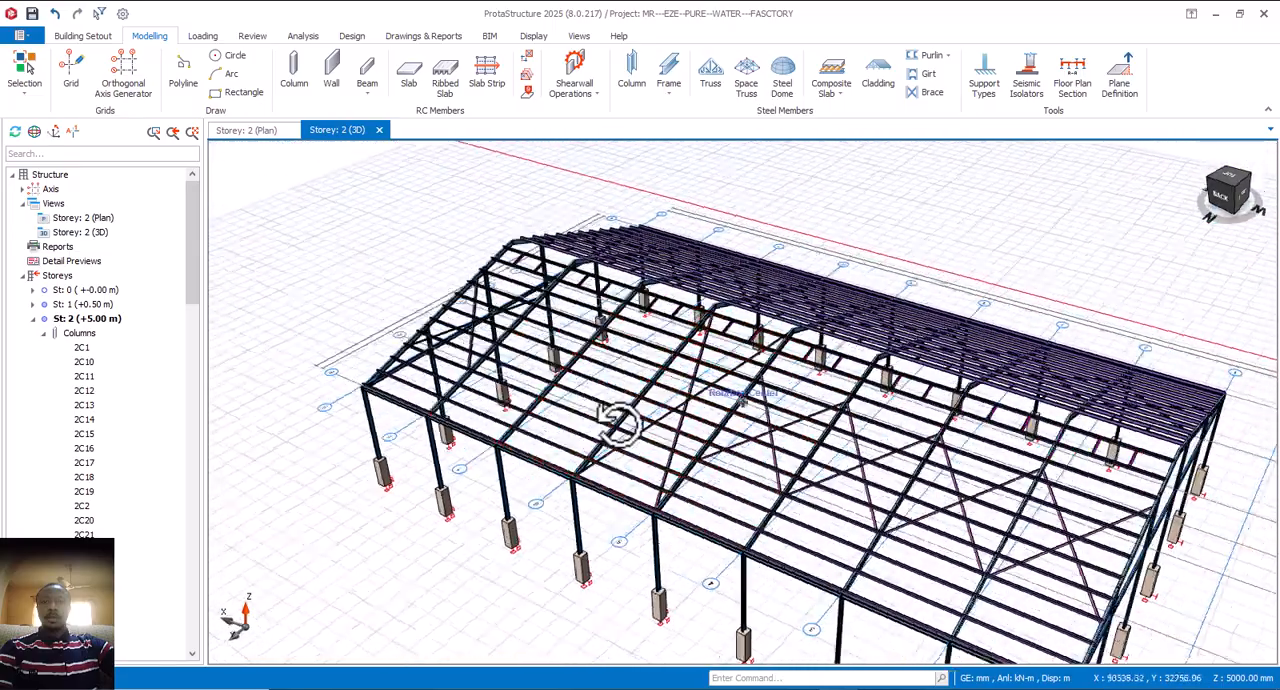
pyautogui.scroll(5, 666, 435)
pyautogui.scroll(3, 700, 427)
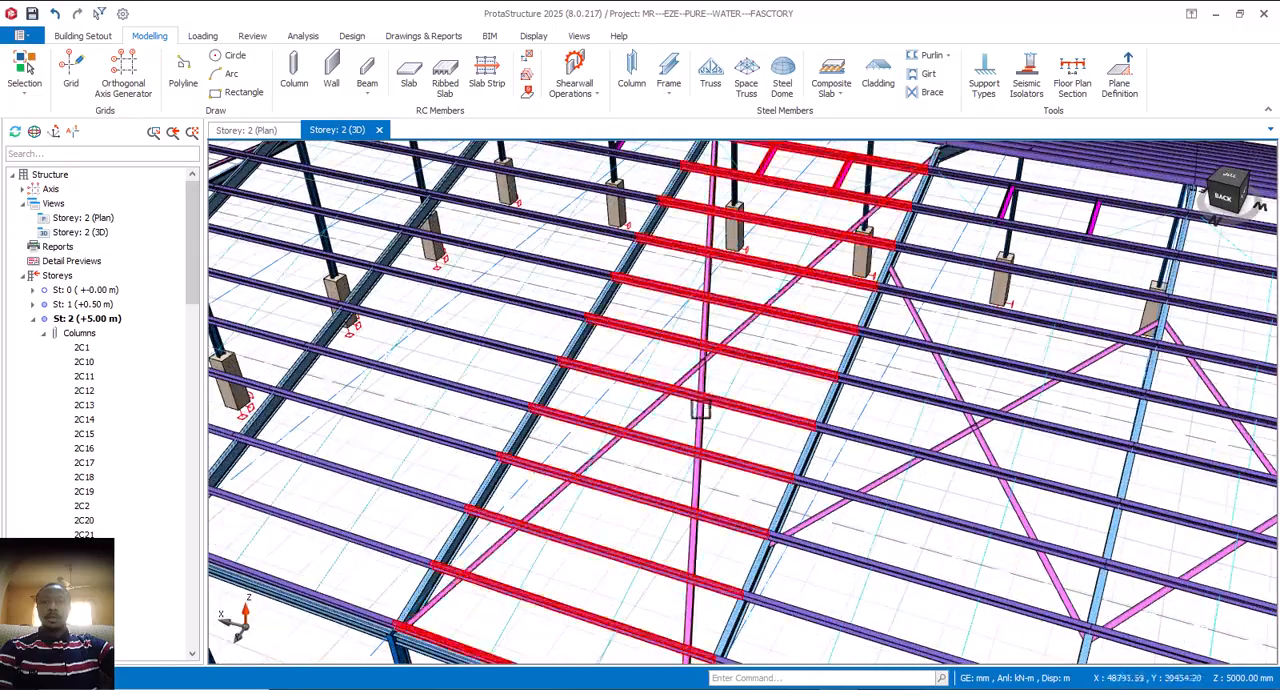
pyautogui.moveTo(700, 408); pyautogui.dragTo(793, 402, button='middle')
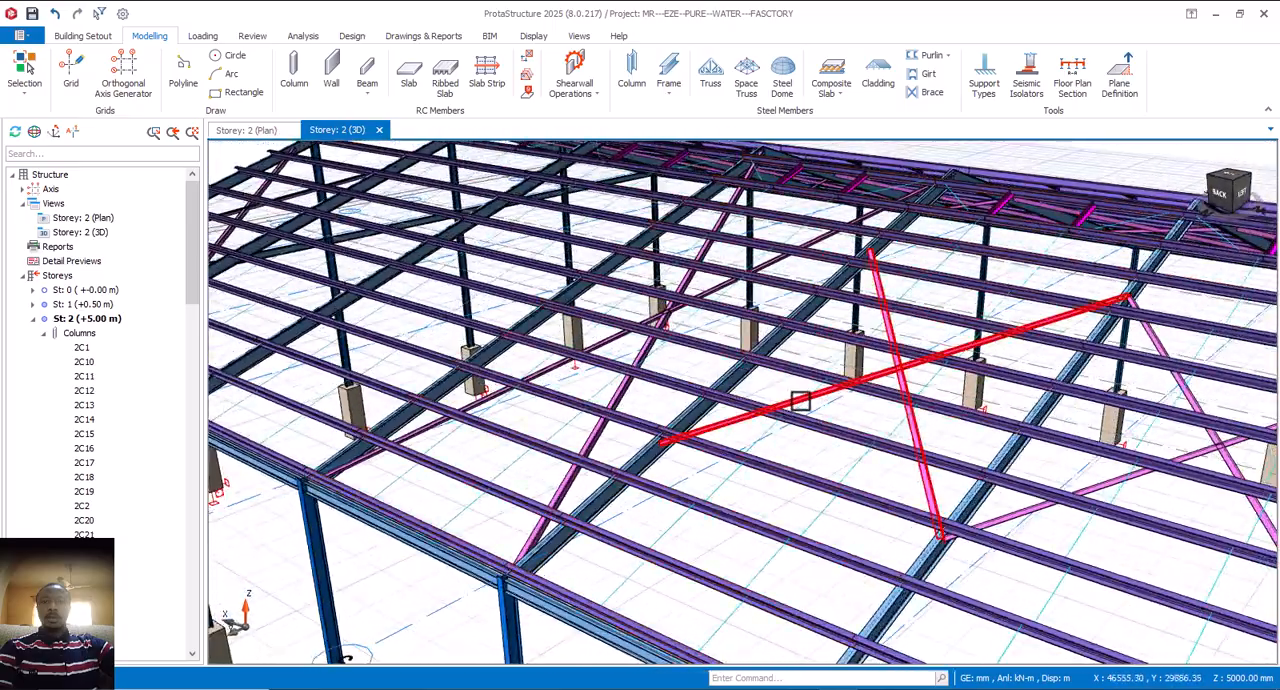
pyautogui.moveTo(891, 441); pyautogui.dragTo(756, 427, button='middle')
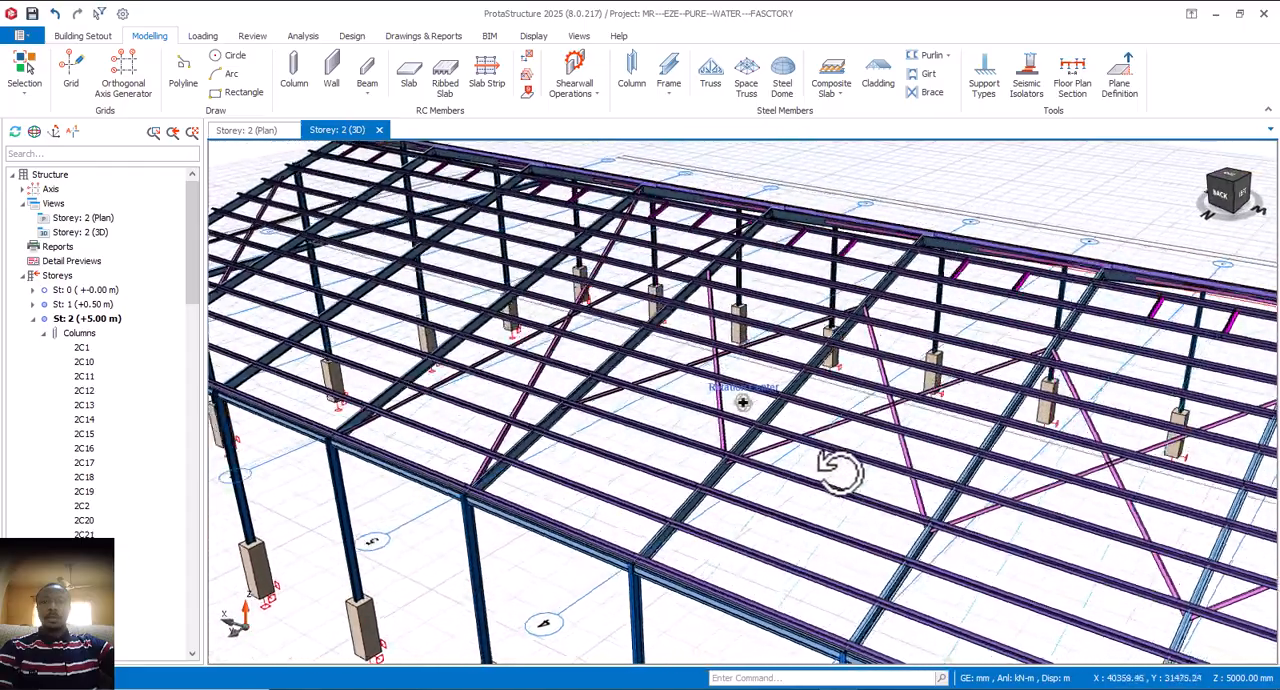
pyautogui.moveTo(838, 470)
pyautogui.mouseDown(button='middle')
pyautogui.moveTo(826, 454)
pyautogui.moveTo(845, 443)
pyautogui.moveTo(840, 452)
pyautogui.moveTo(857, 451)
pyautogui.moveTo(749, 423)
pyautogui.moveTo(752, 443)
pyautogui.moveTo(733, 437)
pyautogui.moveTo(757, 446)
pyautogui.mouseUp(button='middle')
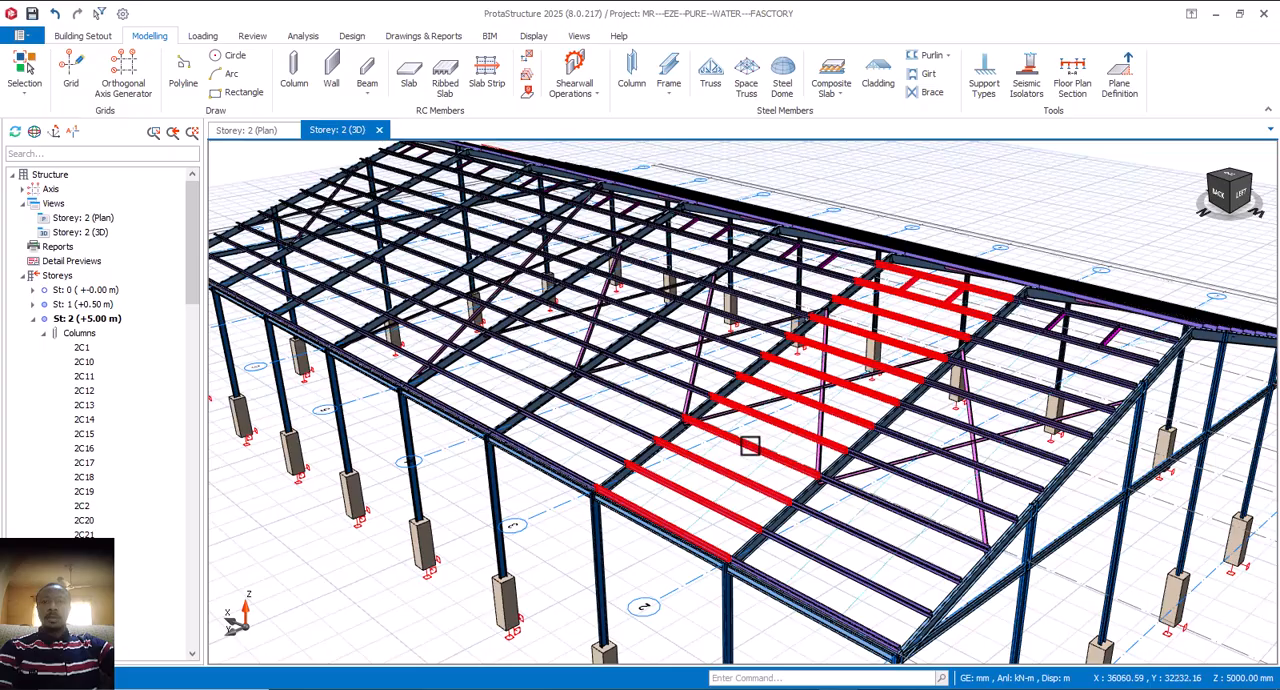
pyautogui.moveTo(776, 467)
pyautogui.mouseDown(button='middle')
pyautogui.moveTo(794, 467)
pyautogui.moveTo(768, 455)
pyautogui.moveTo(777, 471)
pyautogui.mouseUp(button='middle')
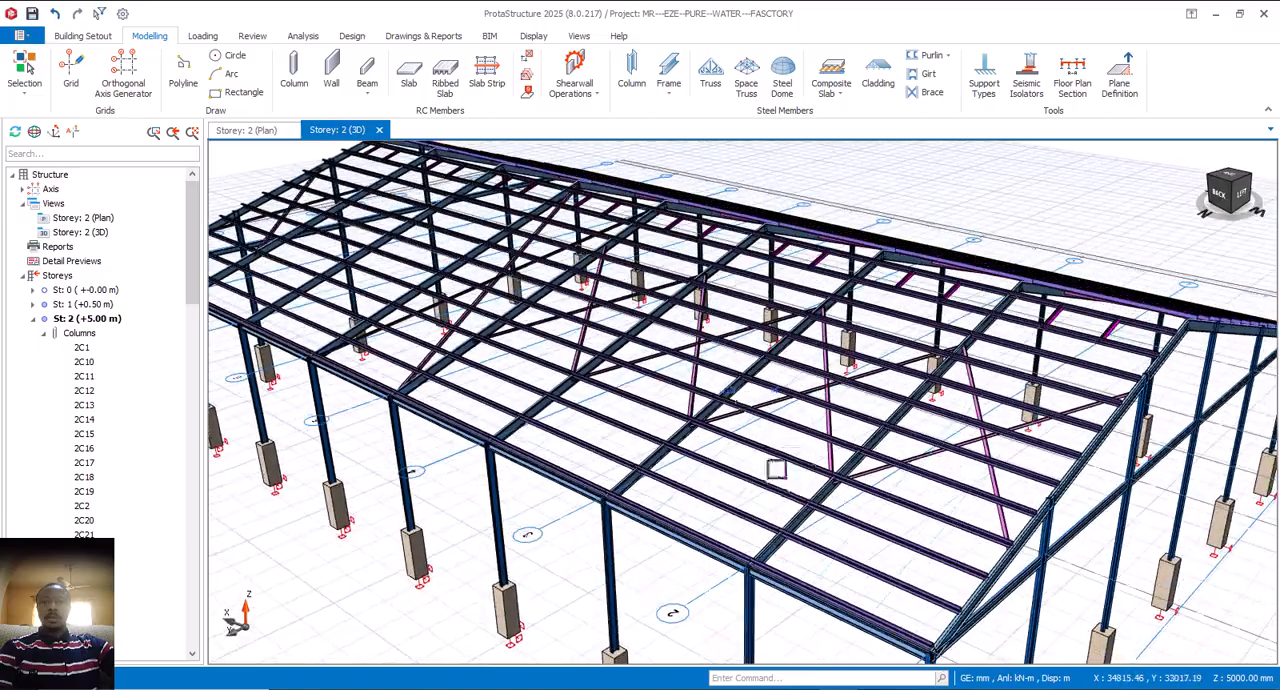
pyautogui.moveTo(683, 432); pyautogui.dragTo(765, 471, button='middle')
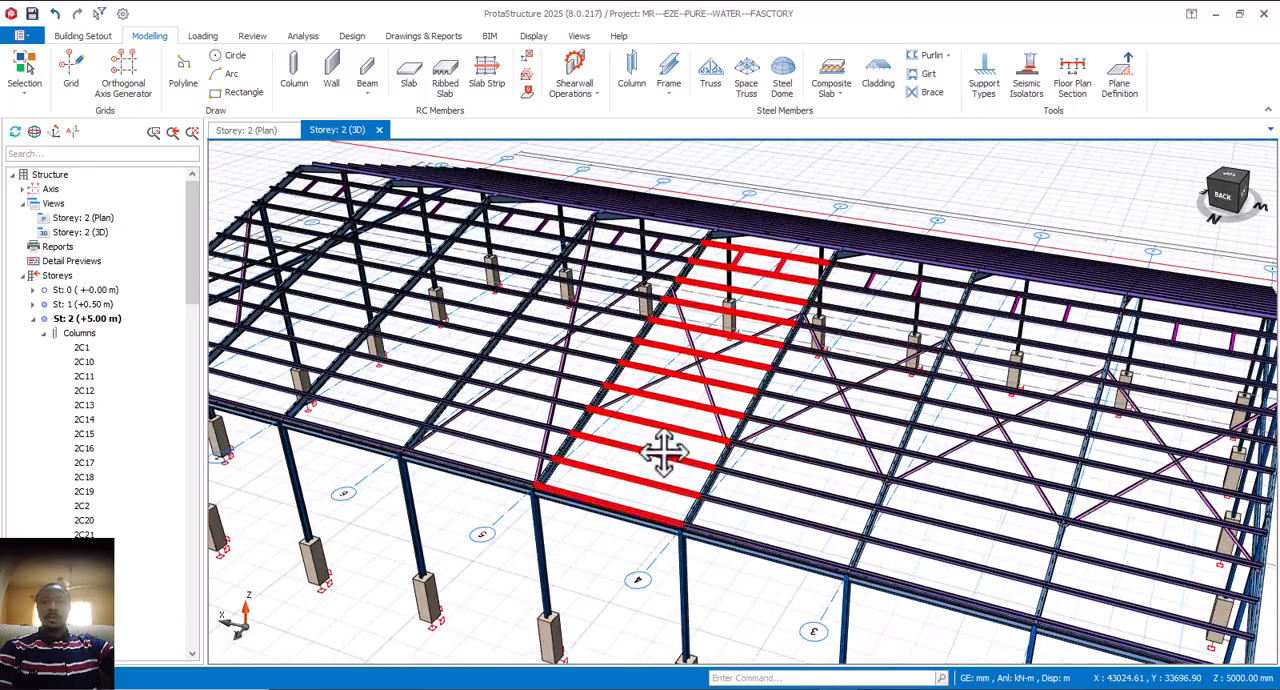
pyautogui.moveTo(664, 452); pyautogui.dragTo(763, 485, button='middle')
pyautogui.moveTo(665, 472)
pyautogui.mouseDown(button='middle')
pyautogui.moveTo(694, 467)
pyautogui.moveTo(686, 458)
pyautogui.moveTo(668, 460)
pyautogui.moveTo(721, 478)
pyautogui.moveTo(745, 469)
pyautogui.moveTo(762, 488)
pyautogui.moveTo(757, 474)
pyautogui.moveTo(770, 478)
pyautogui.moveTo(757, 474)
pyautogui.mouseUp(button='middle')
pyautogui.rightClick(760, 480)
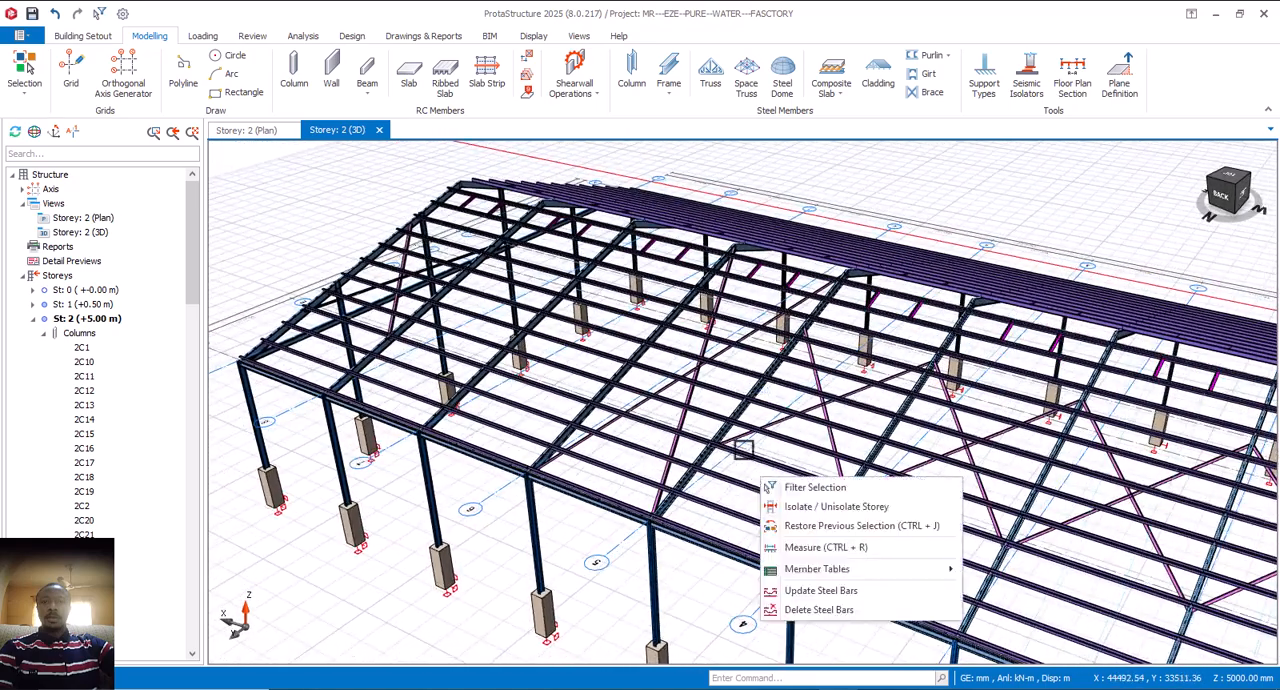
pyautogui.click(596, 531)
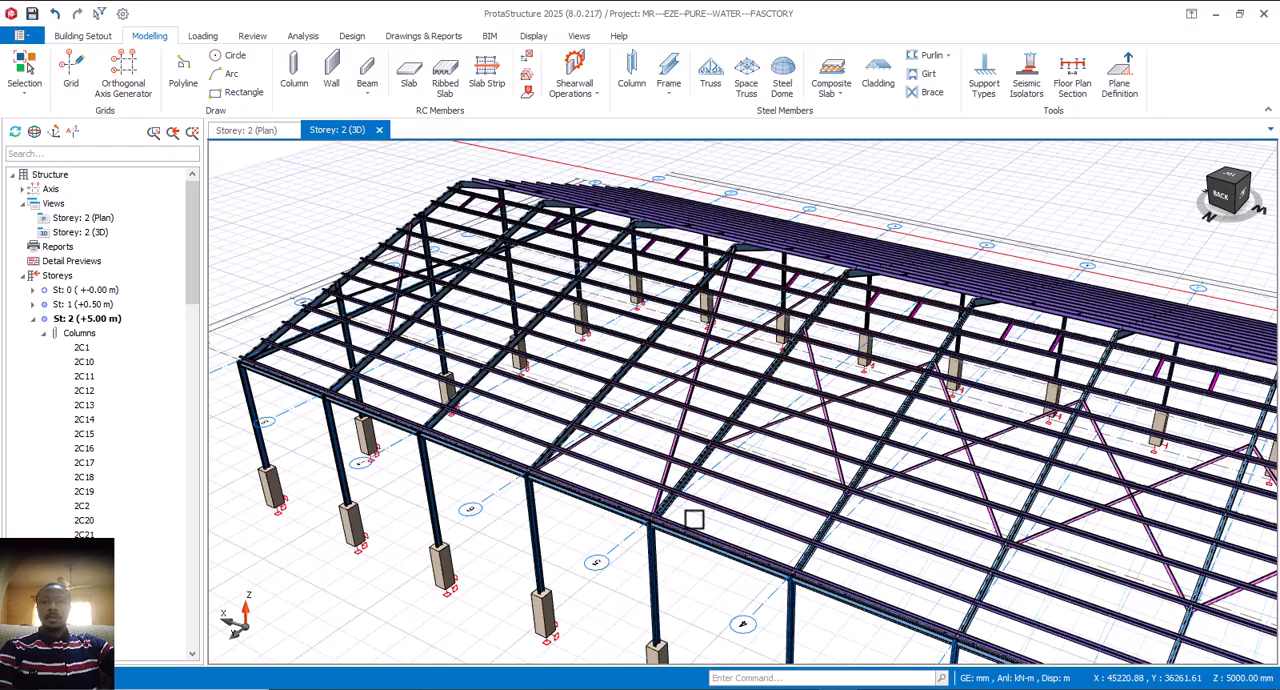
# Step: Delete the storey 2 roof cross brace 2X14, which spans a full bay from eaves to ridge
pyautogui.moveTo(811, 514); pyautogui.dragTo(766, 486, button='middle')
pyautogui.scroll(2, 724, 445)
pyautogui.scroll(2, 700, 480)
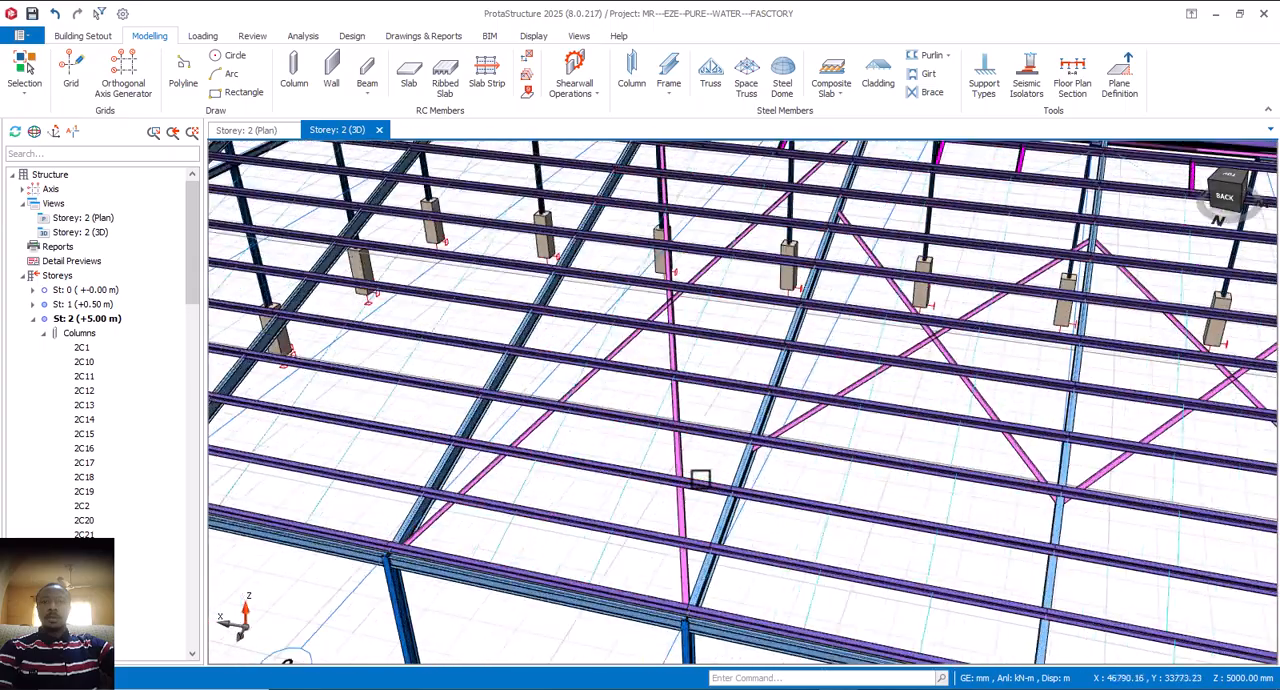
pyautogui.click(677, 463)
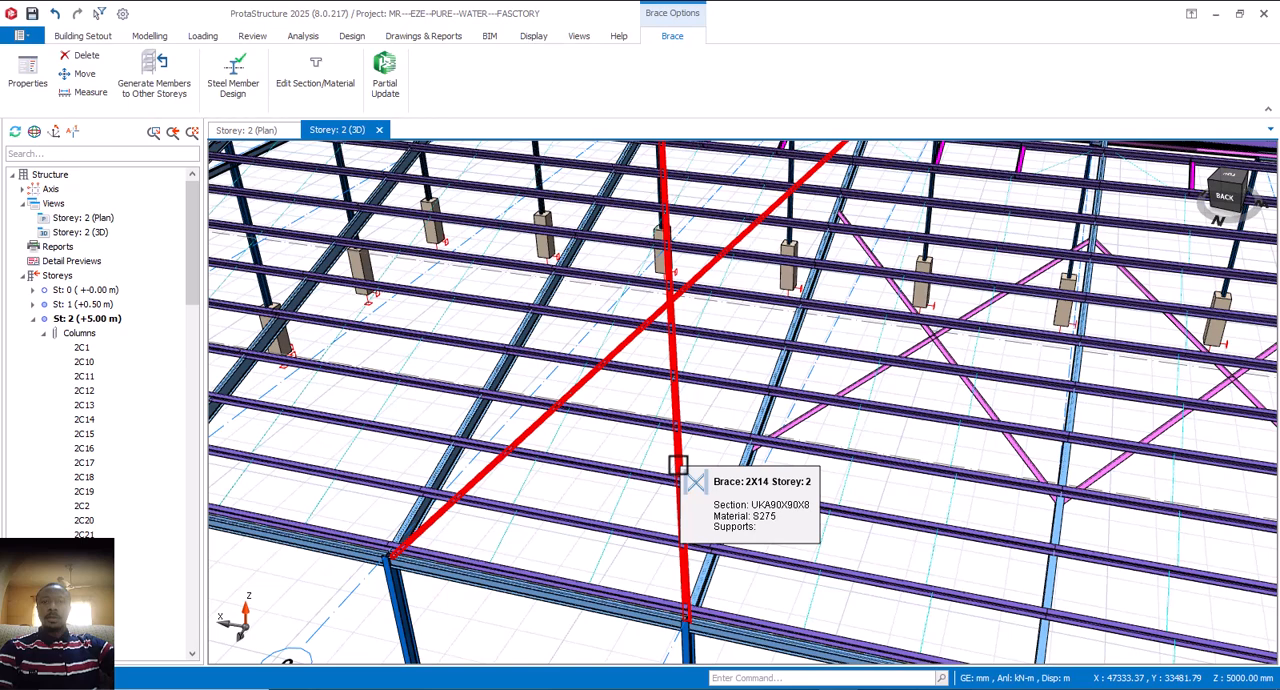
pyautogui.press('Escape')
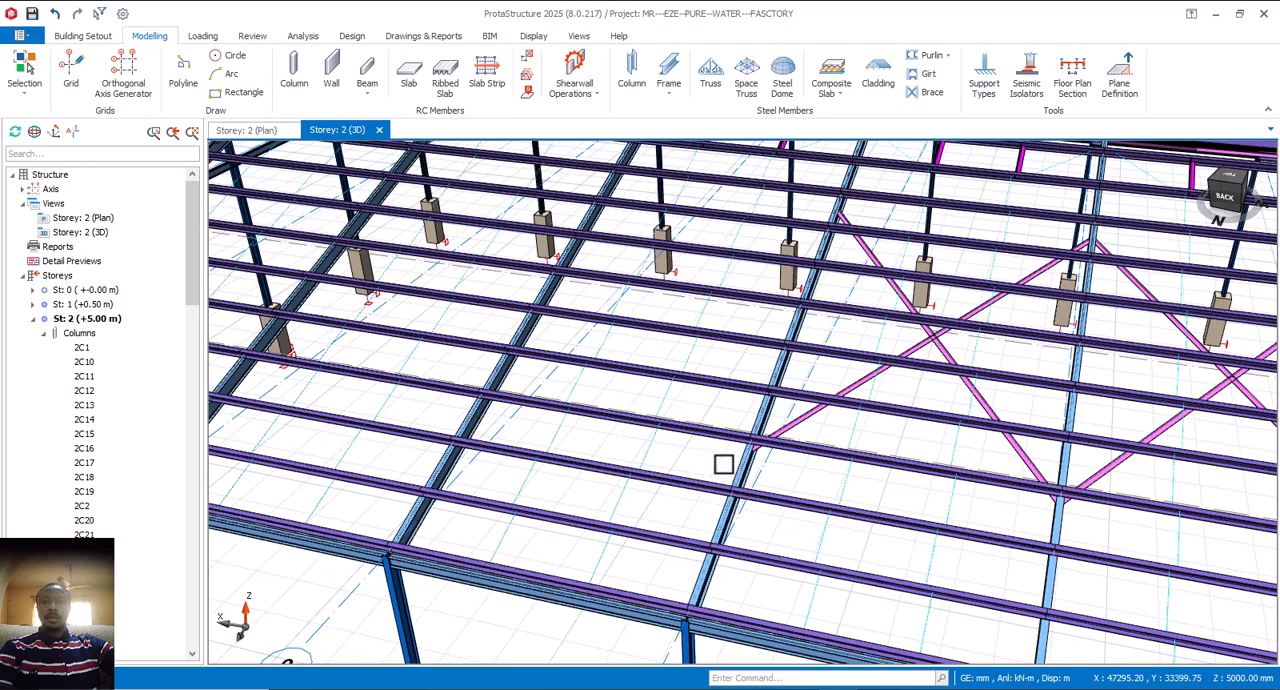
# Step: Examine the roof bay of the deleted brace and its neighbouring braces, from the eaves up to the ridge
pyautogui.moveTo(724, 464)
pyautogui.keyDown('shift'); pyautogui.mouseDown(button='middle')
pyautogui.moveTo(646, 446)
pyautogui.moveTo(718, 472)
pyautogui.mouseUp(button='middle'); pyautogui.keyUp('shift')
pyautogui.scroll(-2, 646, 446)
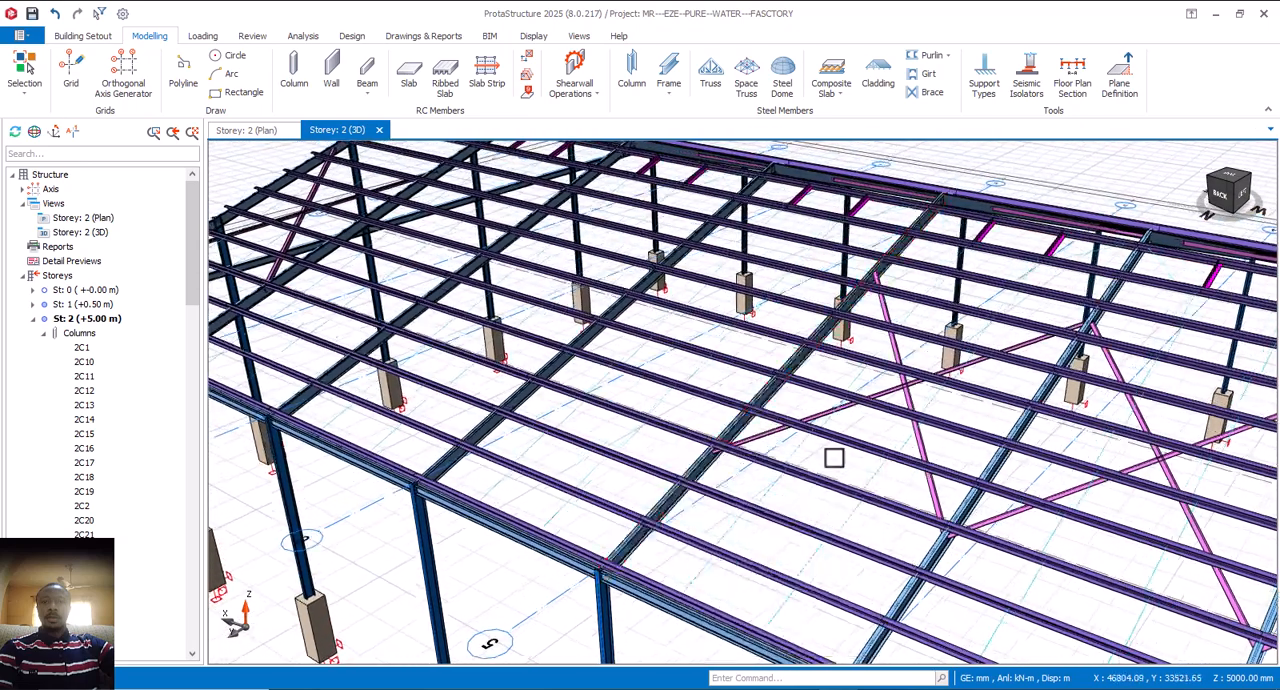
pyautogui.moveTo(831, 414); pyautogui.dragTo(679, 537, button='middle')
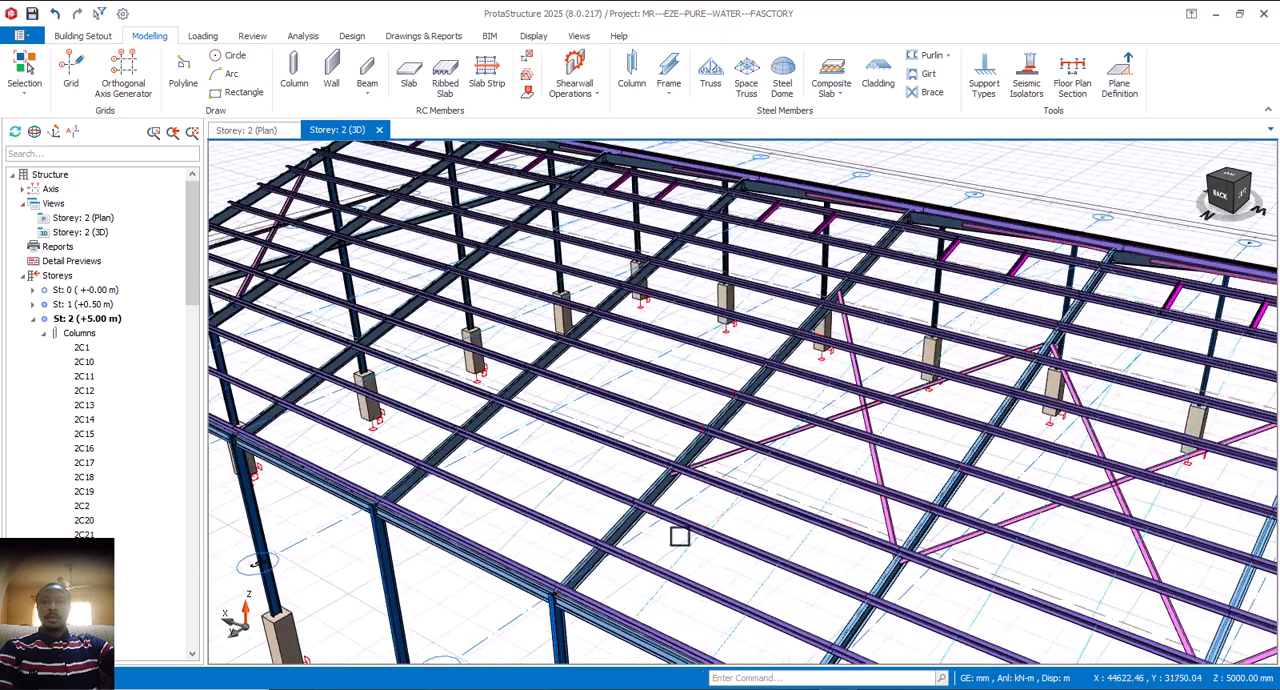
pyautogui.moveTo(1018, 275); pyautogui.dragTo(972, 345, button='middle')
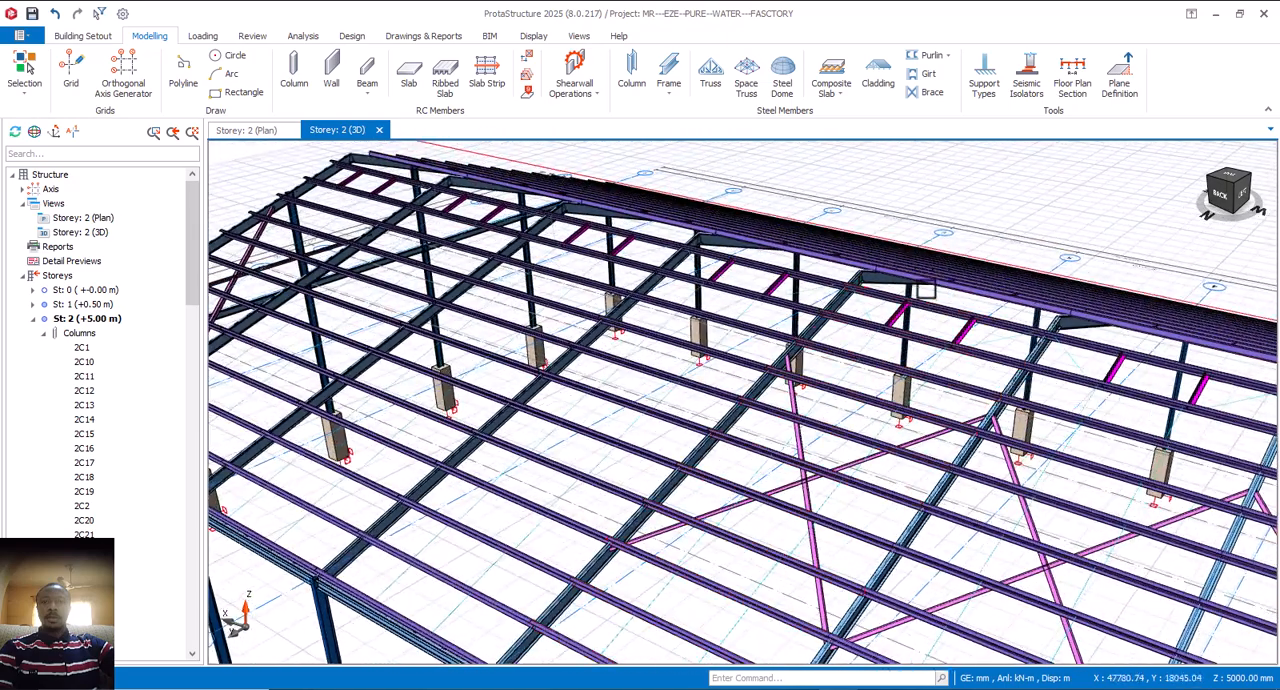
pyautogui.scroll(4, 862, 276)
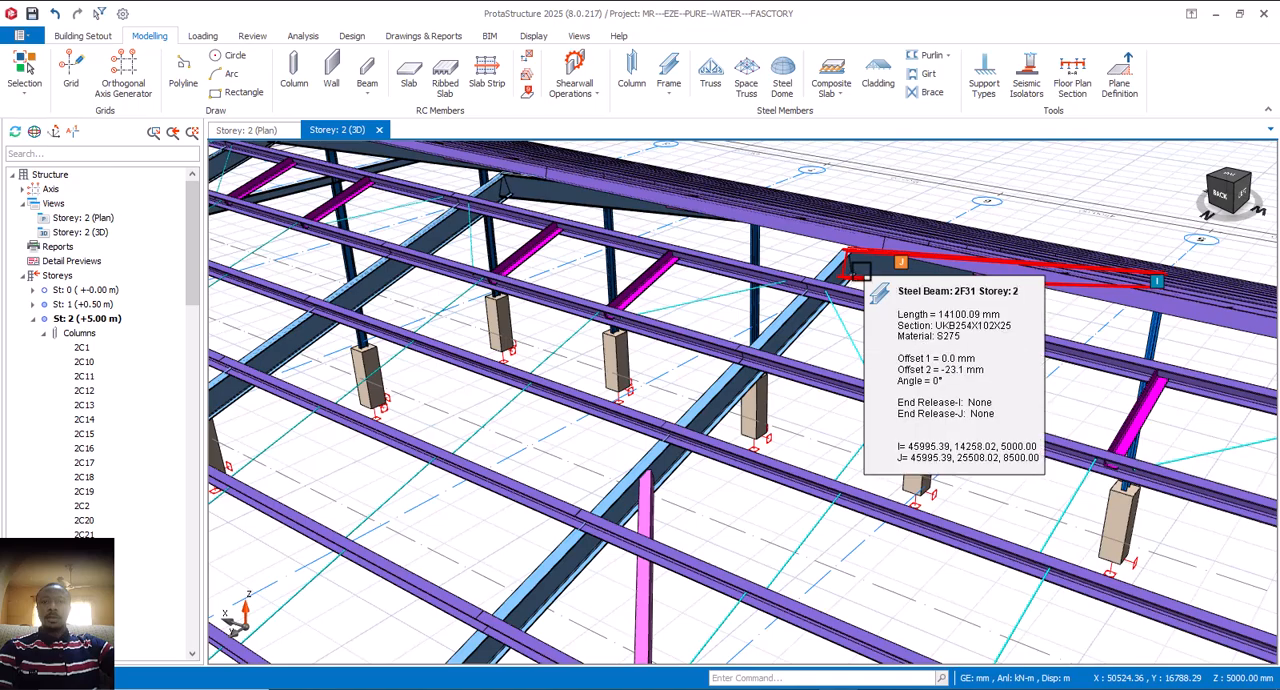
pyautogui.scroll(-3, 885, 263)
pyautogui.moveTo(838, 371); pyautogui.dragTo(855, 317, button='middle')
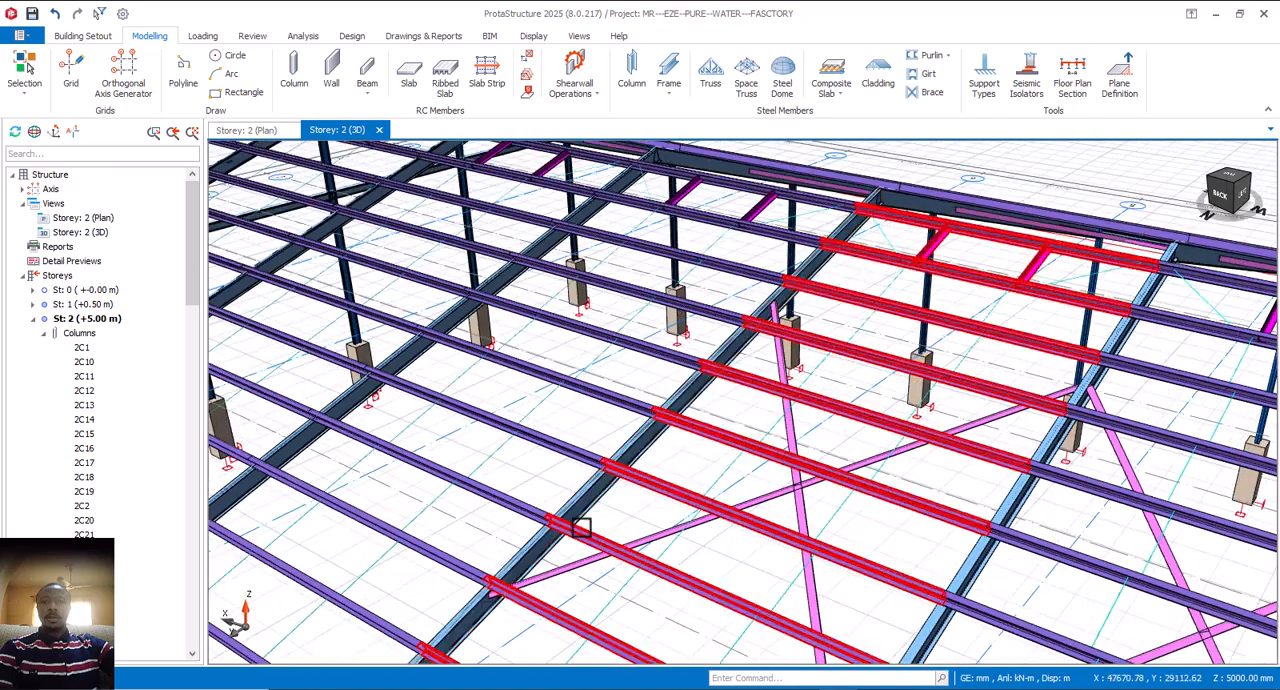
pyautogui.scroll(-2, 530, 545)
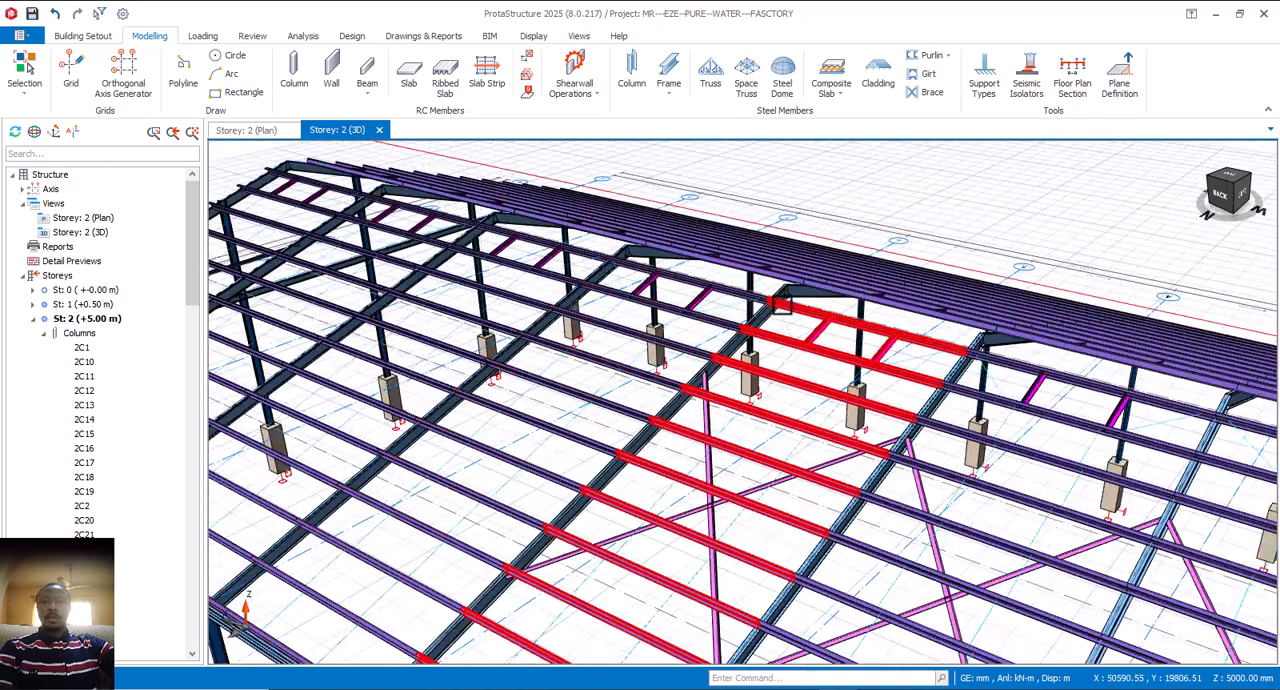
pyautogui.scroll(2, 746, 532)
pyautogui.scroll(-3, 735, 480)
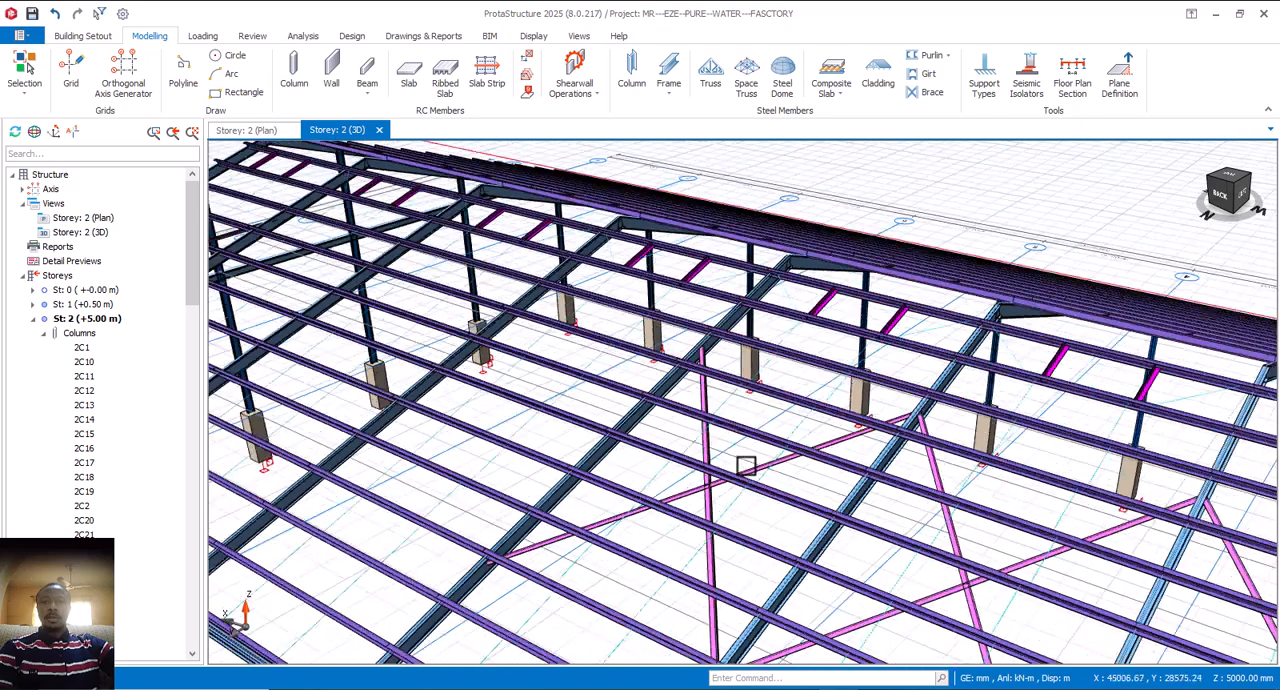
pyautogui.scroll(2, 622, 413)
pyautogui.scroll(-3, 666, 409)
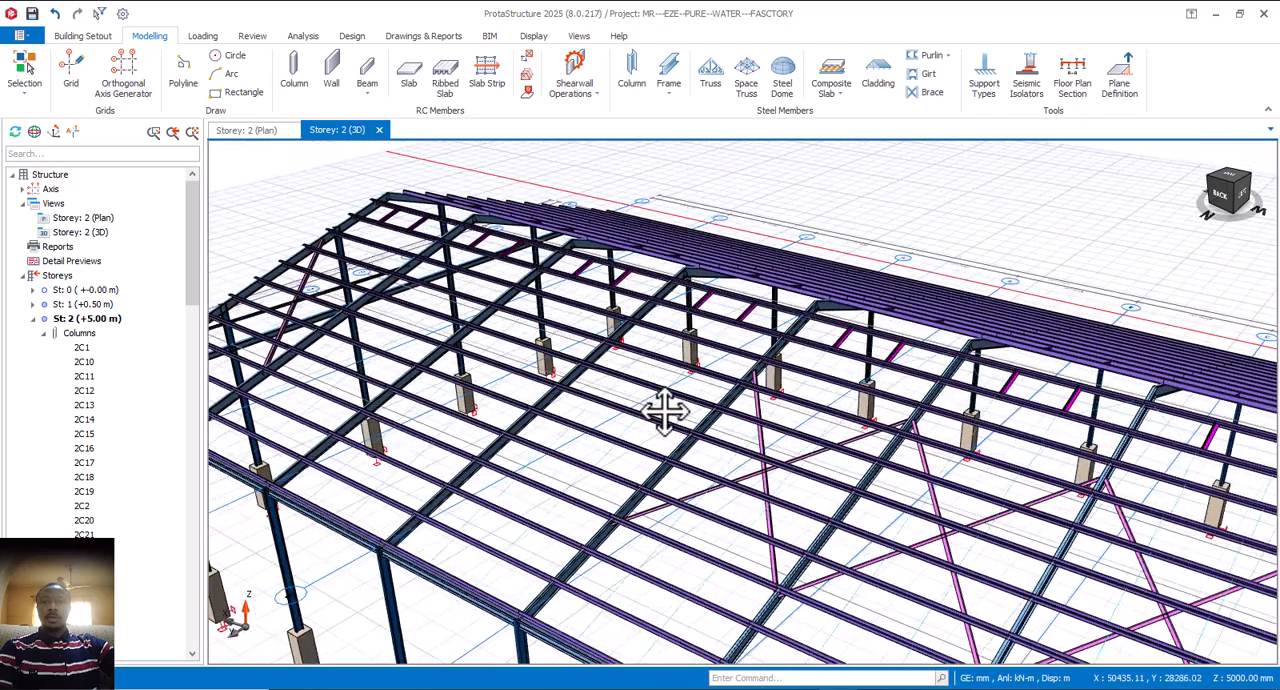
# Step: Undo the deletion of the roof cross brace
pyautogui.scroll(3, 668, 413)
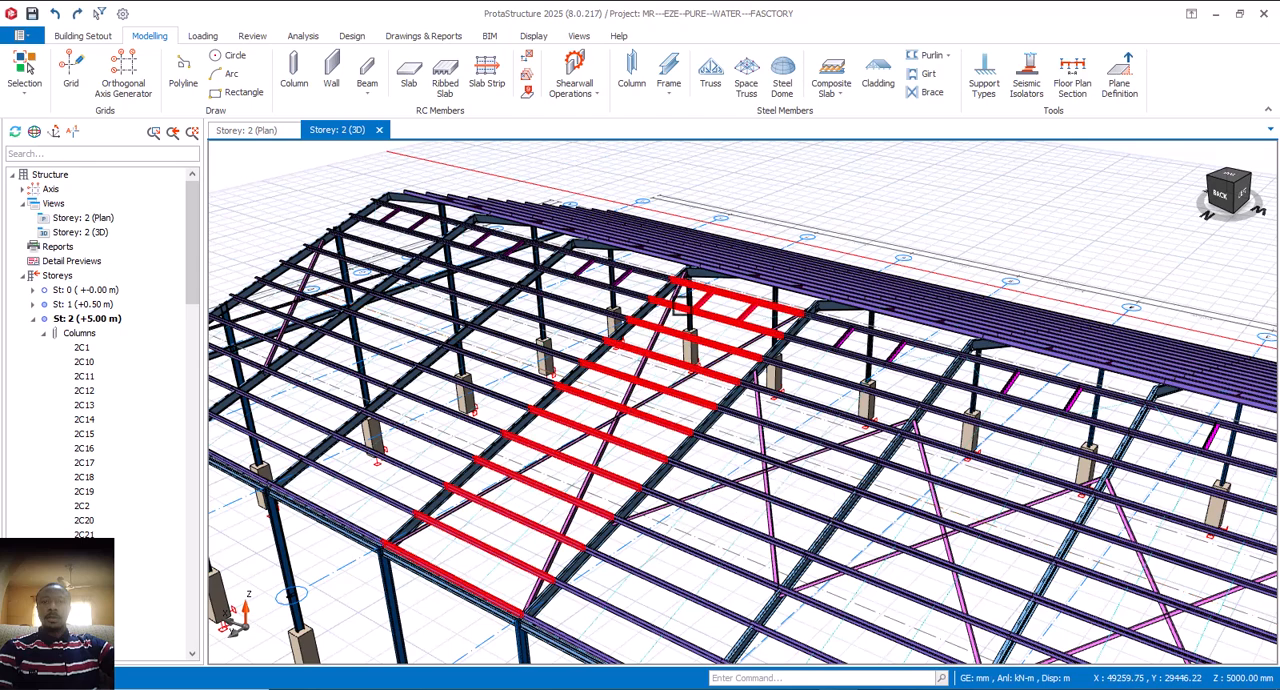
pyautogui.scroll(2, 688, 278)
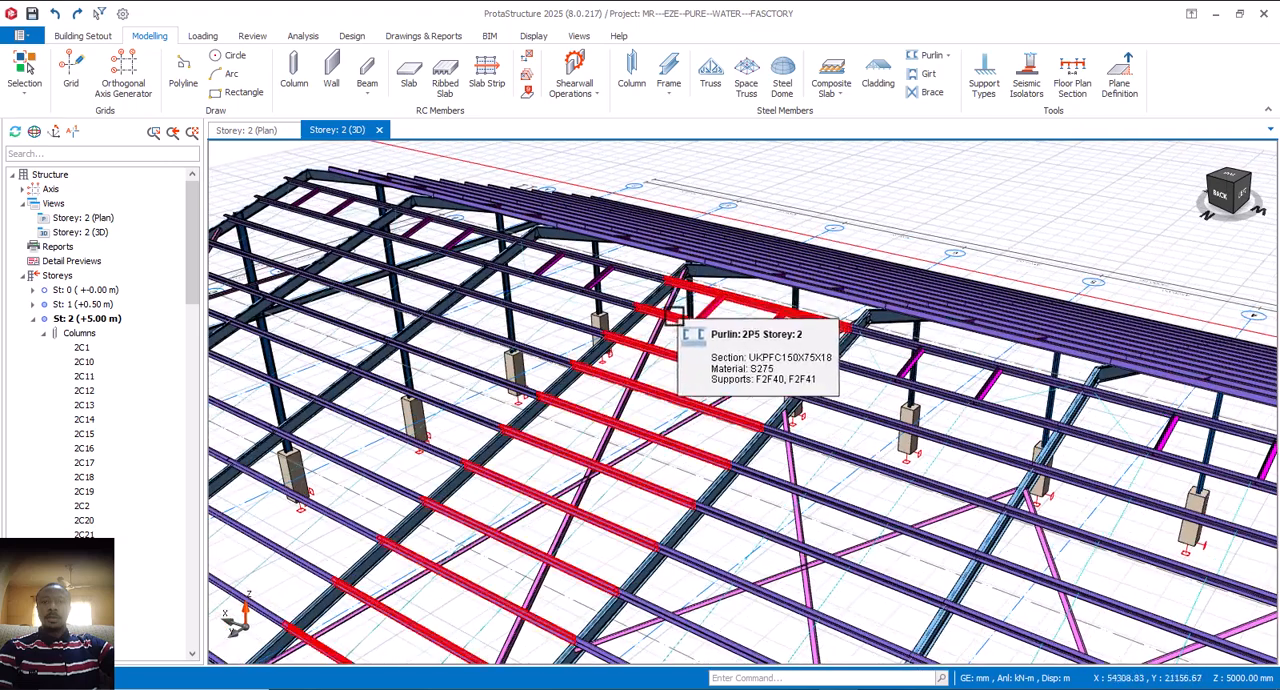
# Step: Select roof cross brace 2X14, inspect its ridge and eaves ends against the adjacent brace, and delete it
pyautogui.click(680, 426)
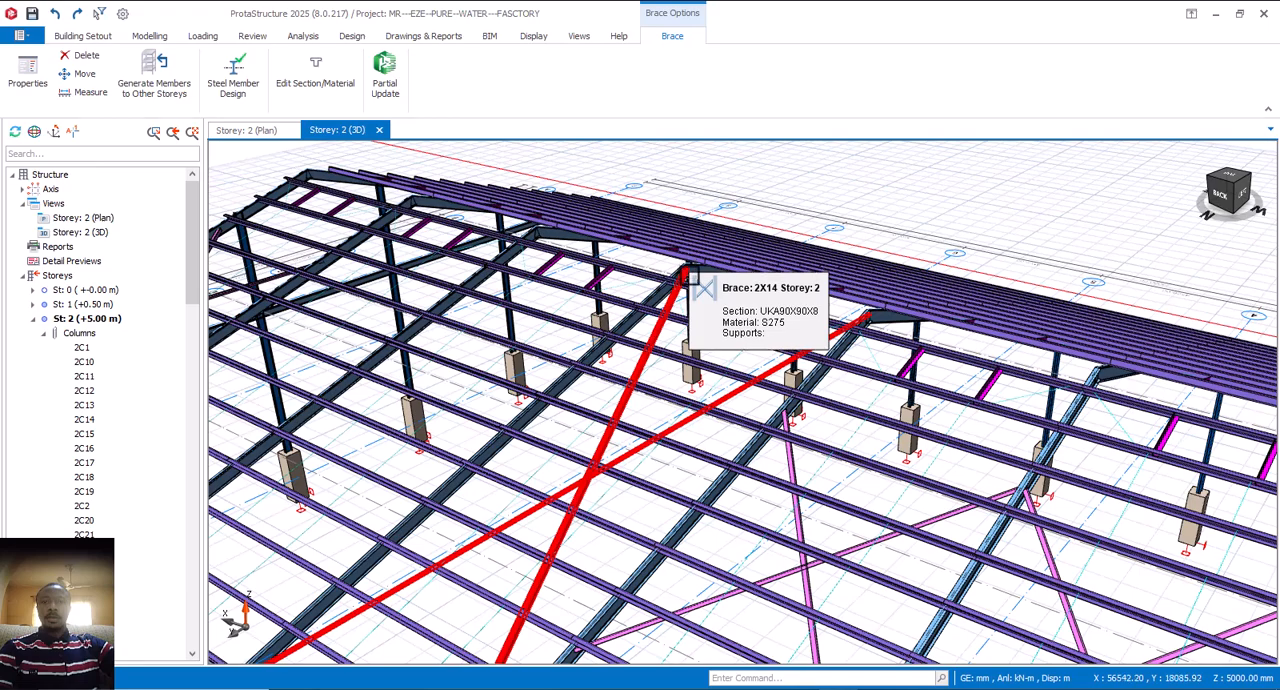
pyautogui.scroll(4, 693, 279)
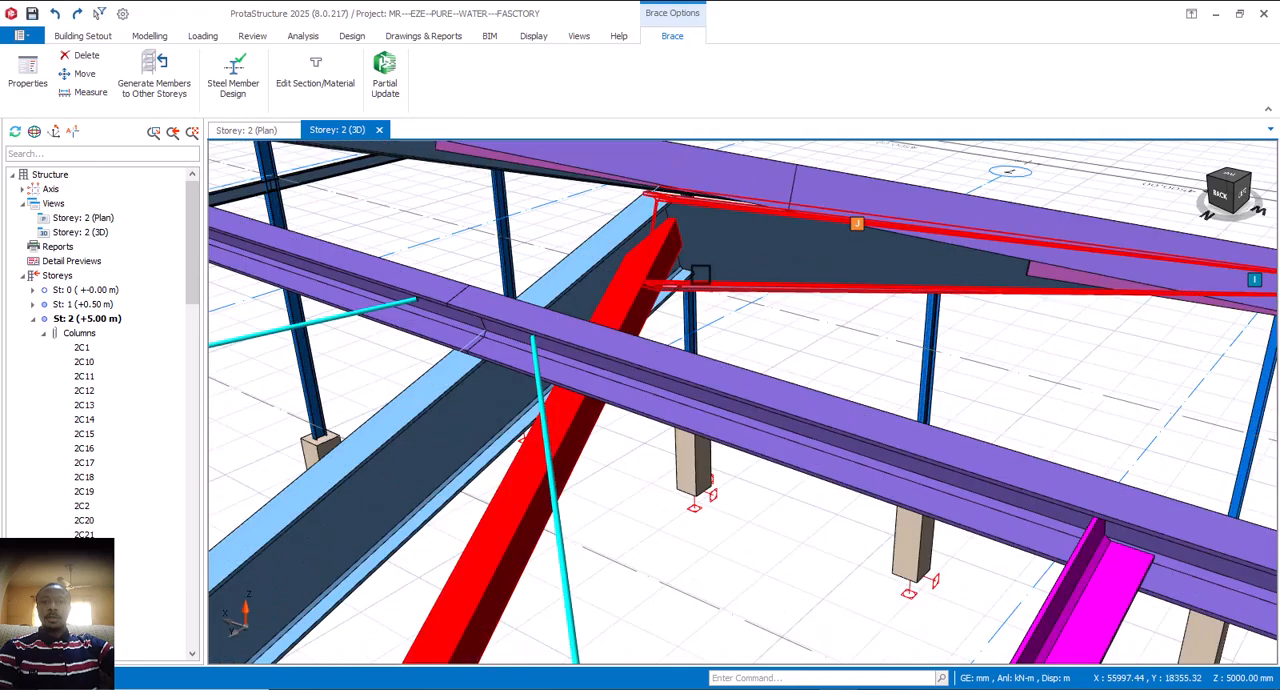
pyautogui.scroll(-6, 699, 274)
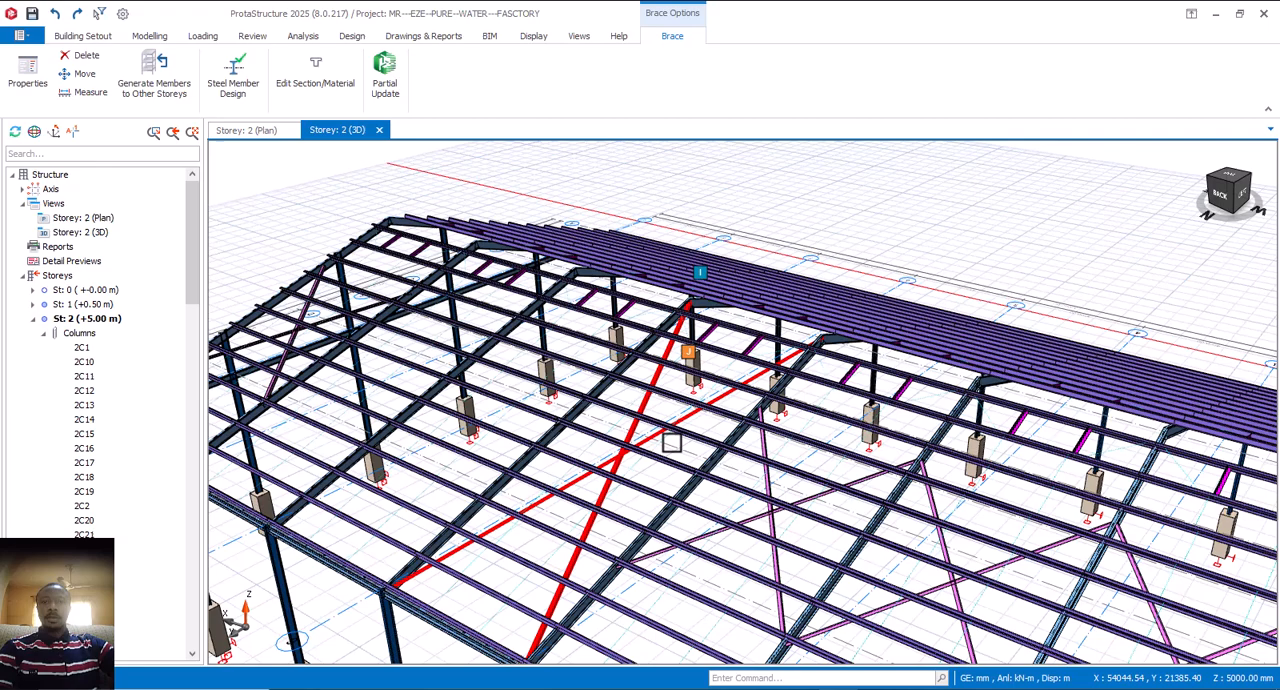
pyautogui.moveTo(647, 493); pyautogui.dragTo(646, 434, button='middle')
pyautogui.scroll(2, 437, 508)
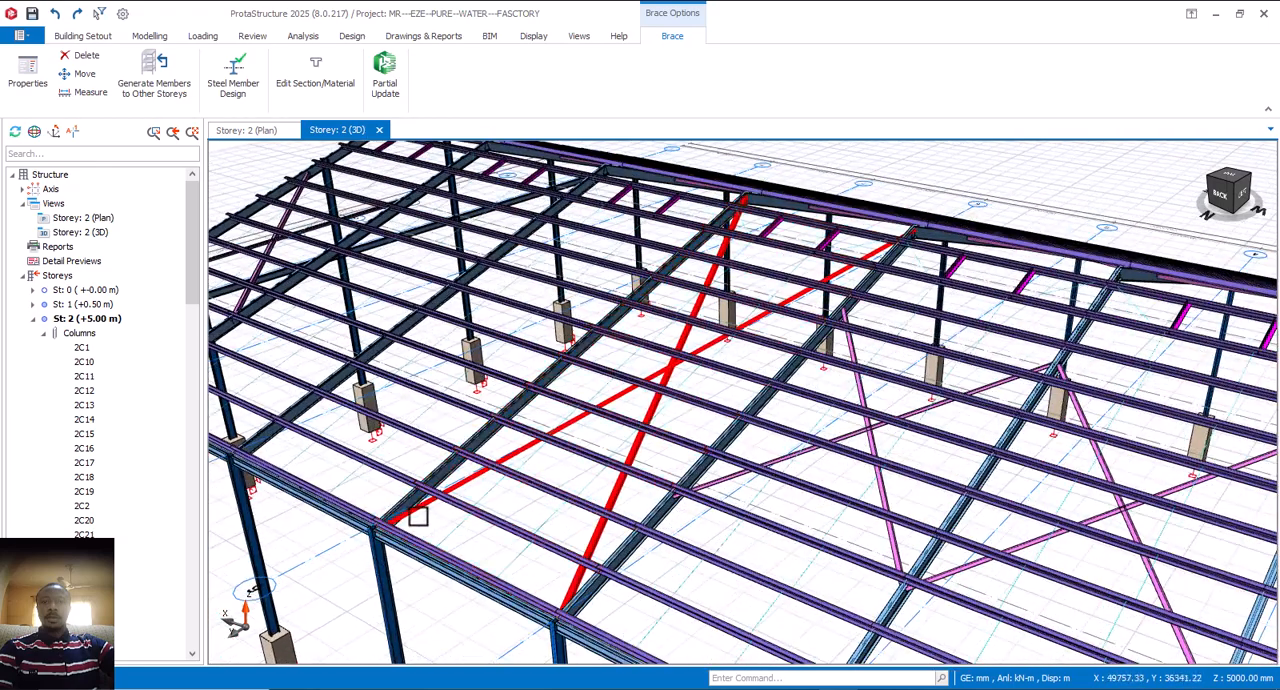
pyautogui.moveTo(448, 513); pyautogui.dragTo(432, 562, button='middle')
pyautogui.moveTo(518, 503); pyautogui.dragTo(520, 517, button='middle')
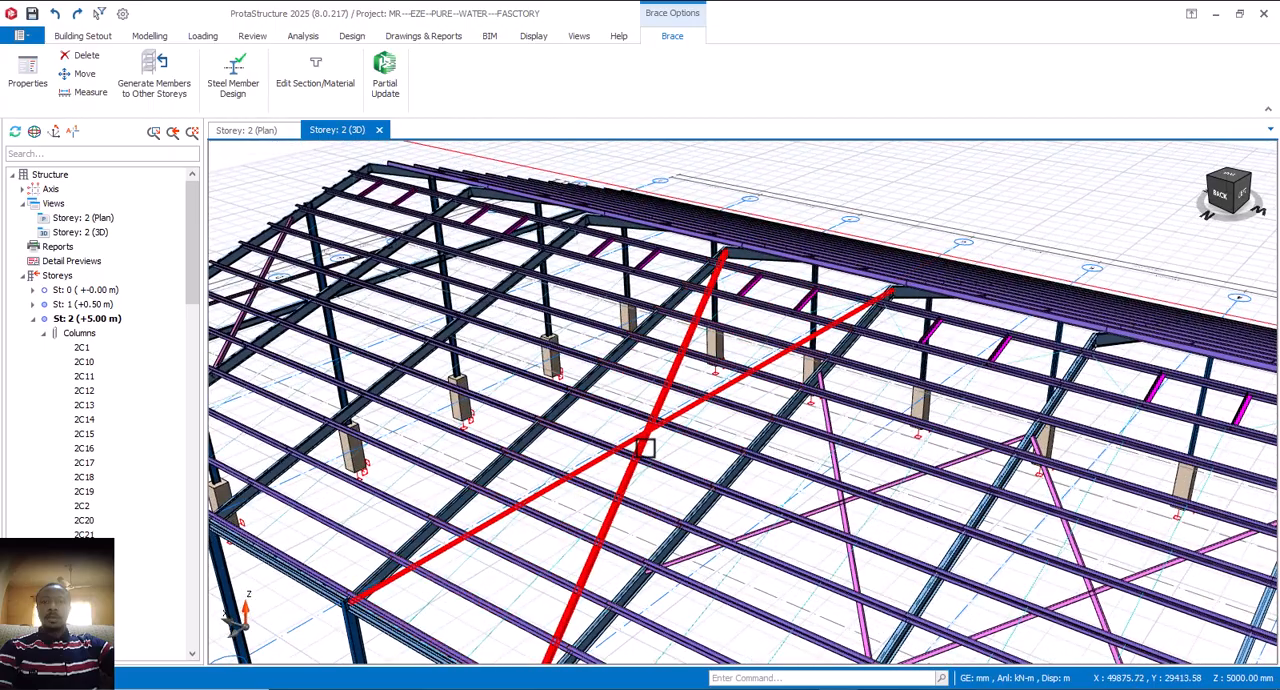
pyautogui.moveTo(645, 448); pyautogui.dragTo(624, 428, button='middle')
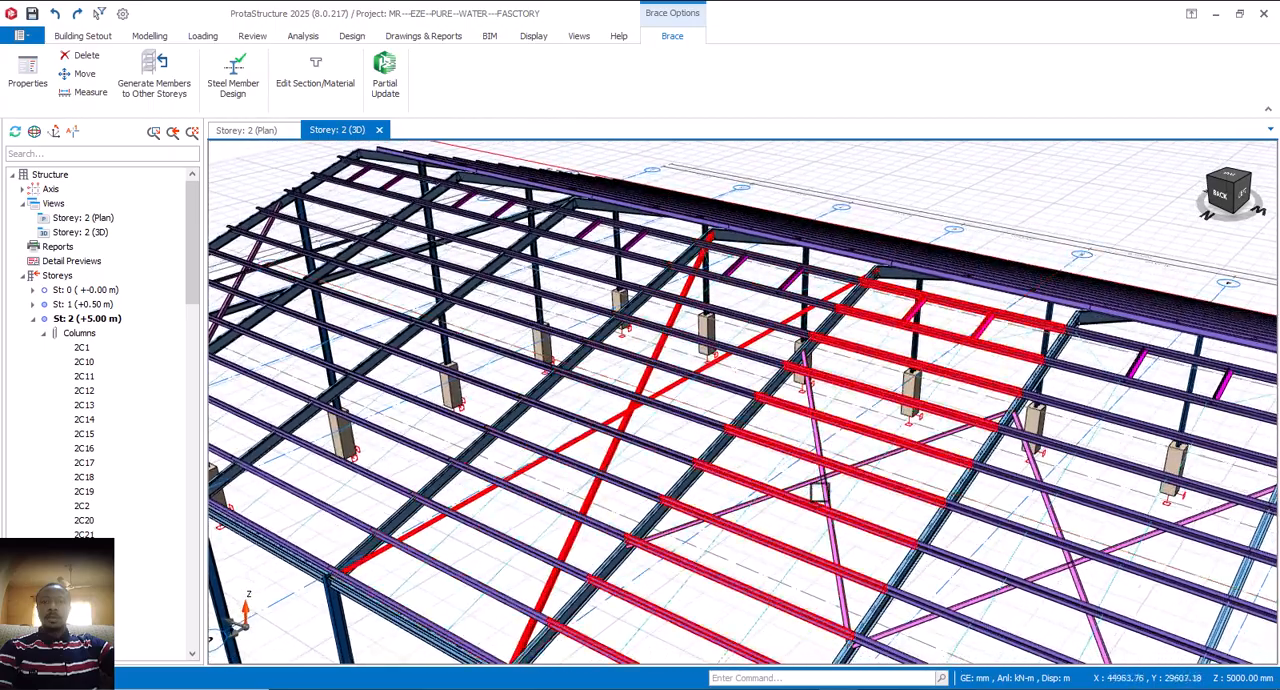
pyautogui.scroll(2, 821, 488)
pyautogui.moveTo(825, 477)
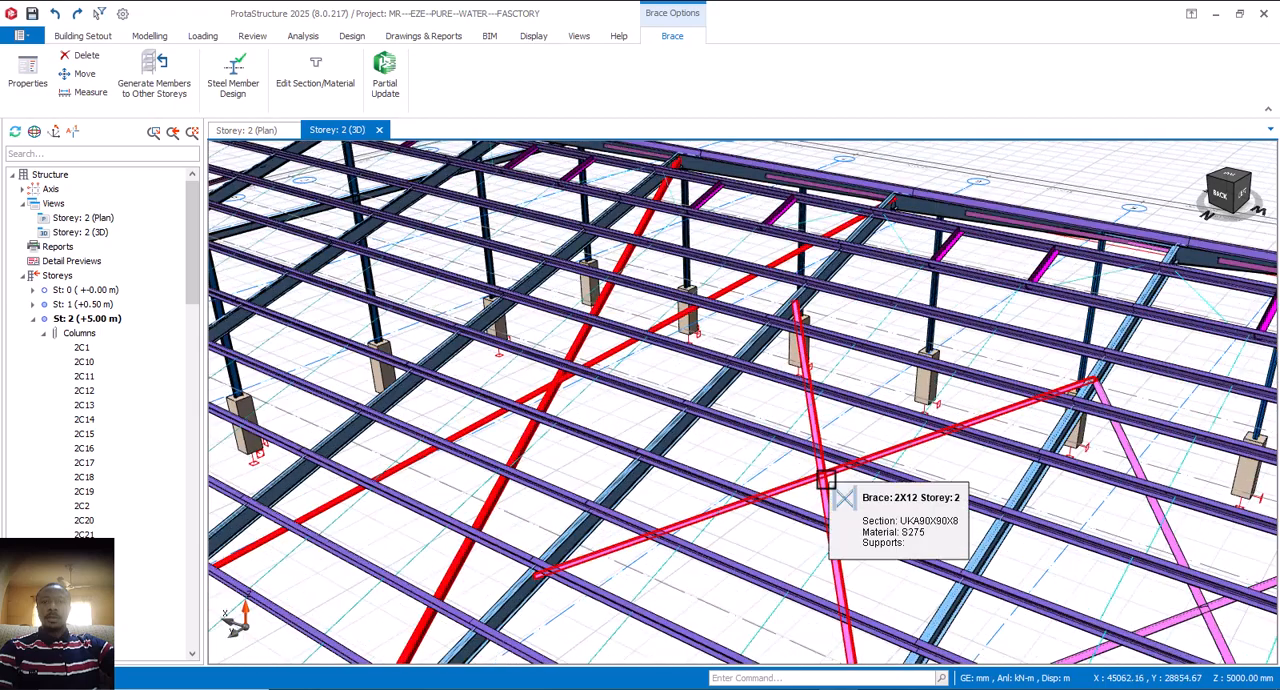
pyautogui.scroll(-1, 780, 465)
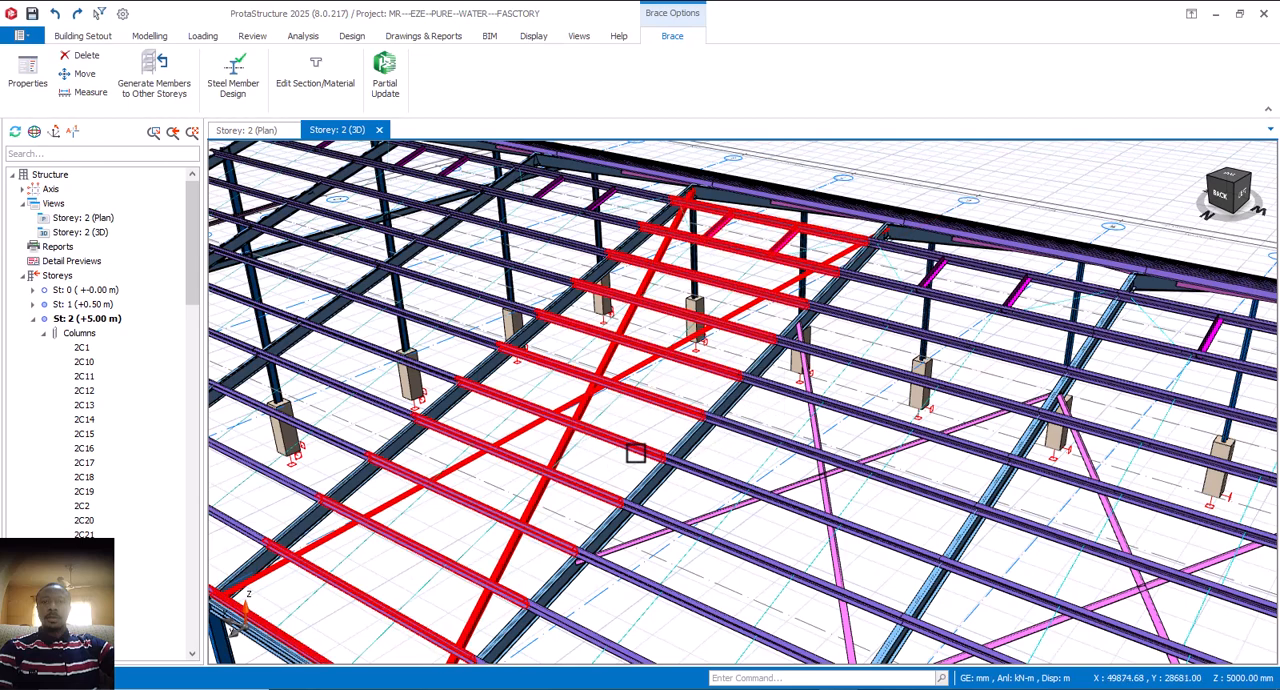
pyautogui.press('Escape')
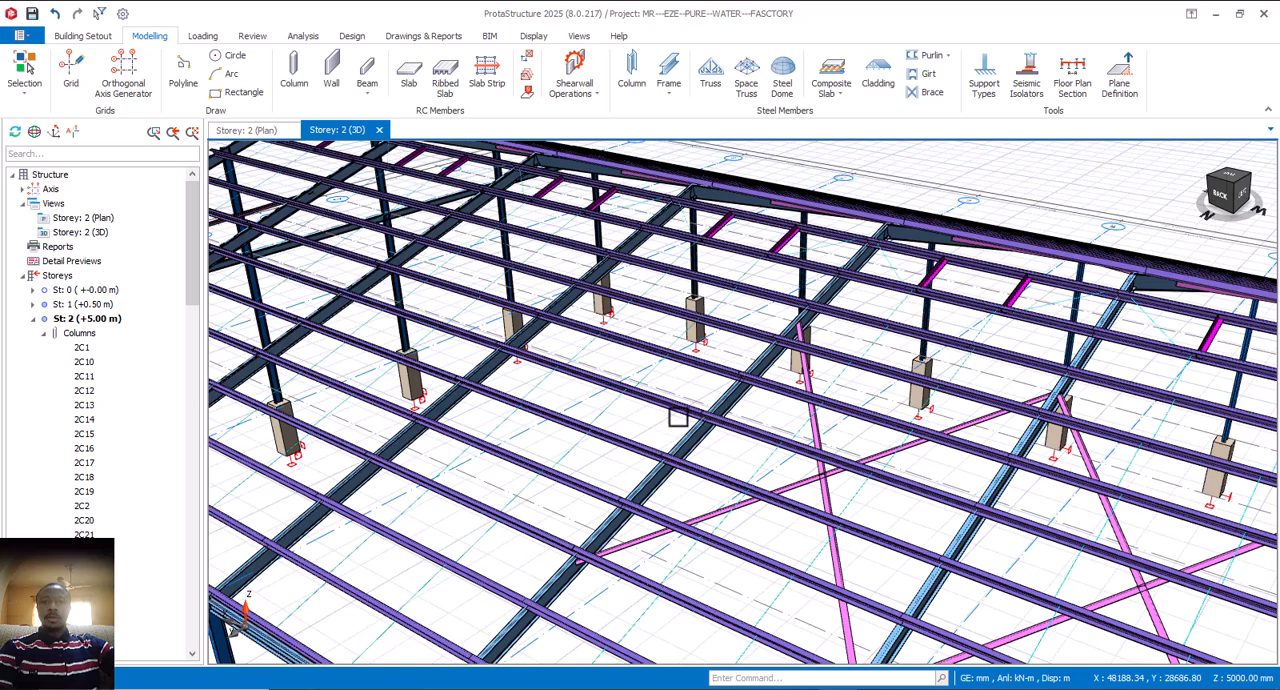
pyautogui.scroll(-2, 708, 383)
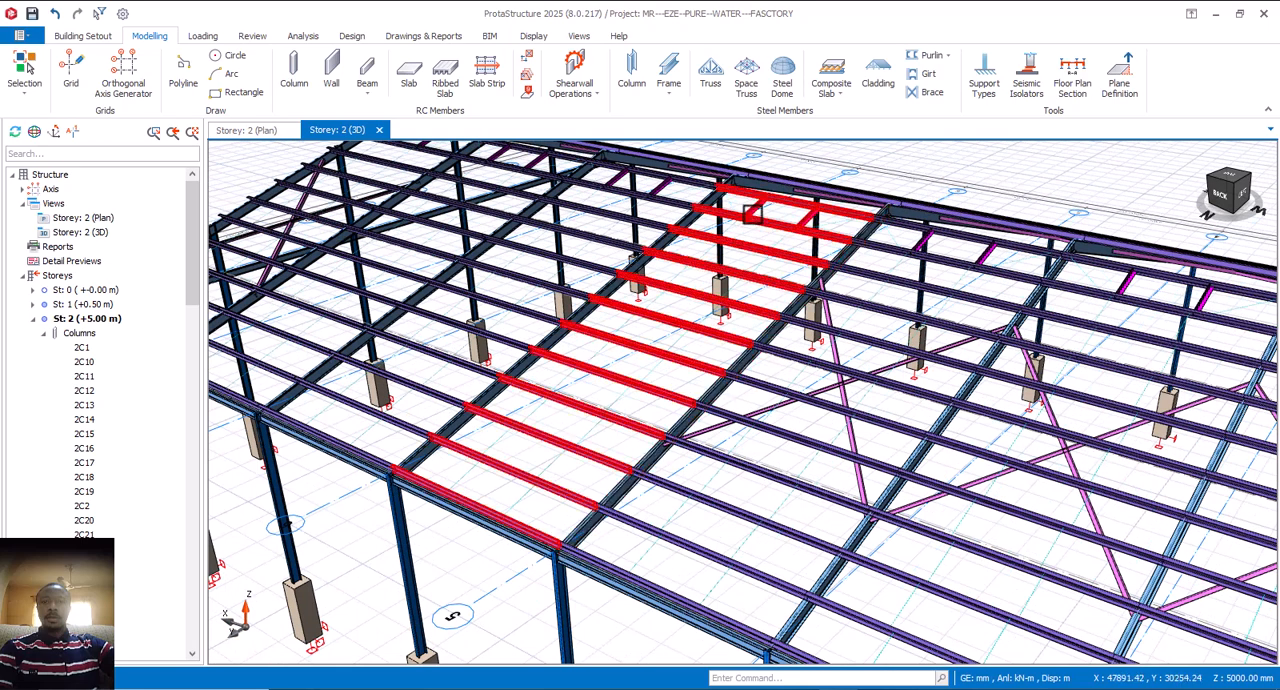
# Step: Start a new steel brace between two adjacent rafters in the roof bay of the deleted brace
pyautogui.scroll(3, 712, 388)
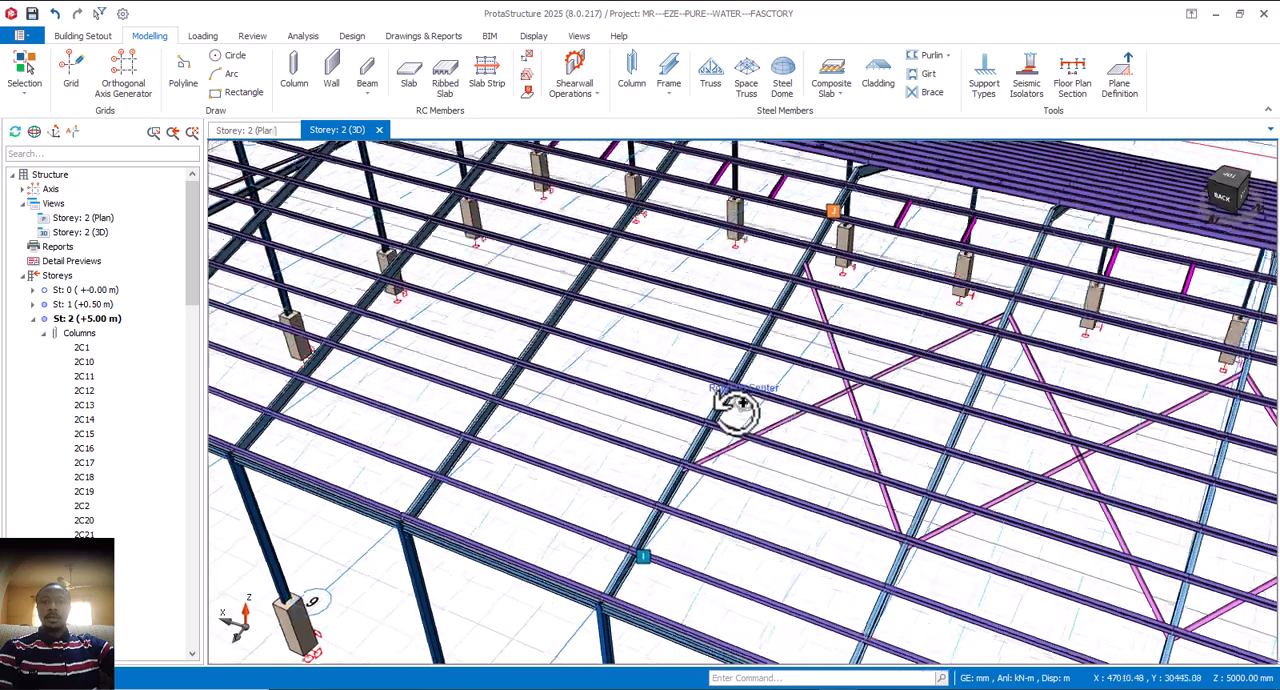
pyautogui.scroll(2, 735, 400)
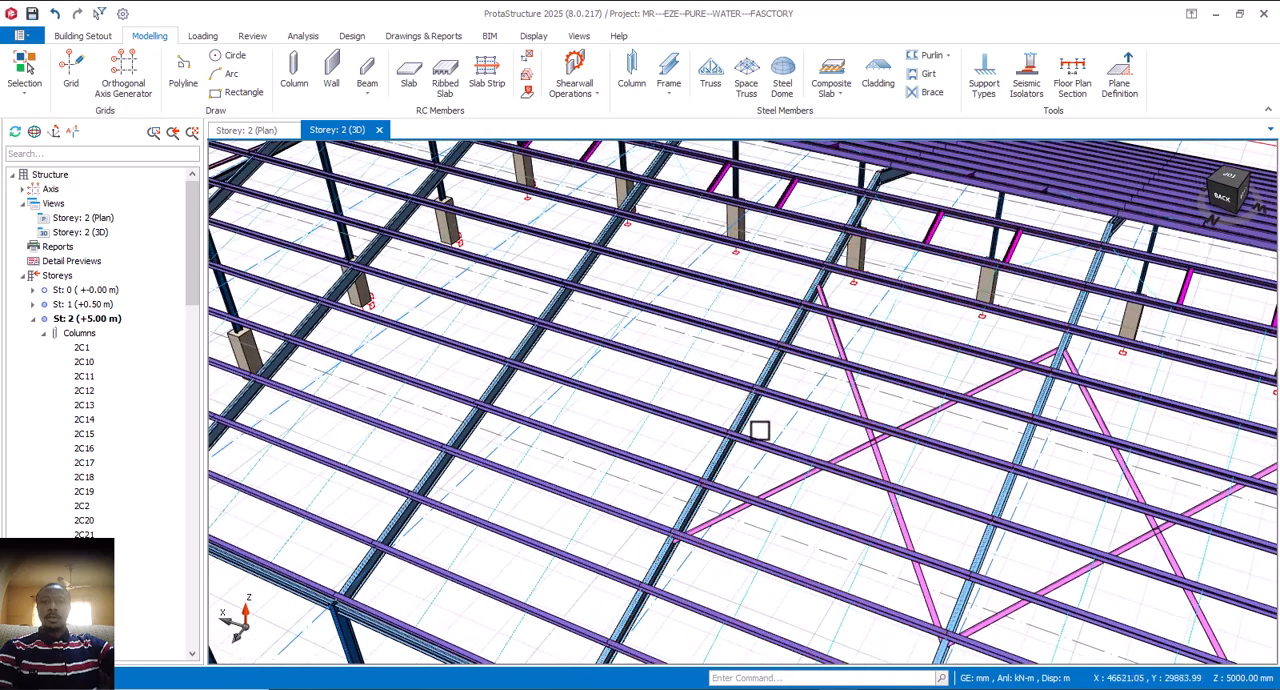
pyautogui.moveTo(760, 436)
pyautogui.mouseDown(button='middle')
pyautogui.moveTo(751, 404)
pyautogui.moveTo(777, 458)
pyautogui.moveTo(754, 434)
pyautogui.mouseUp(button='middle')
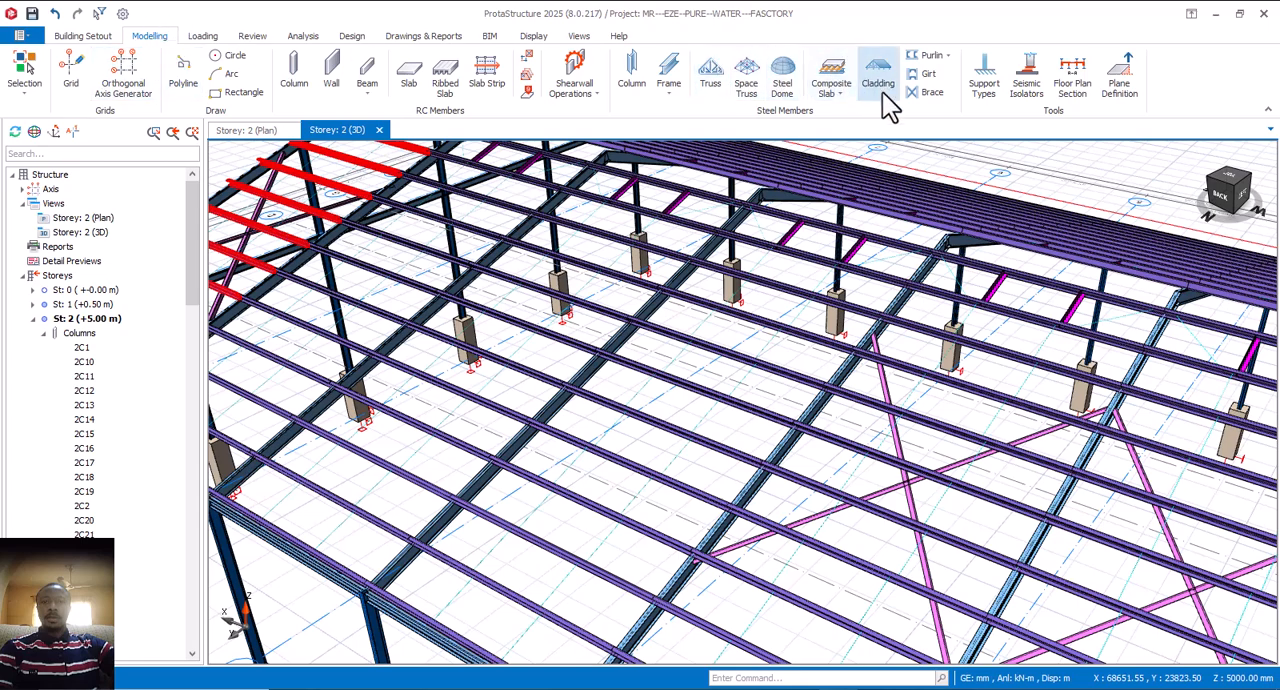
pyautogui.click(930, 95)
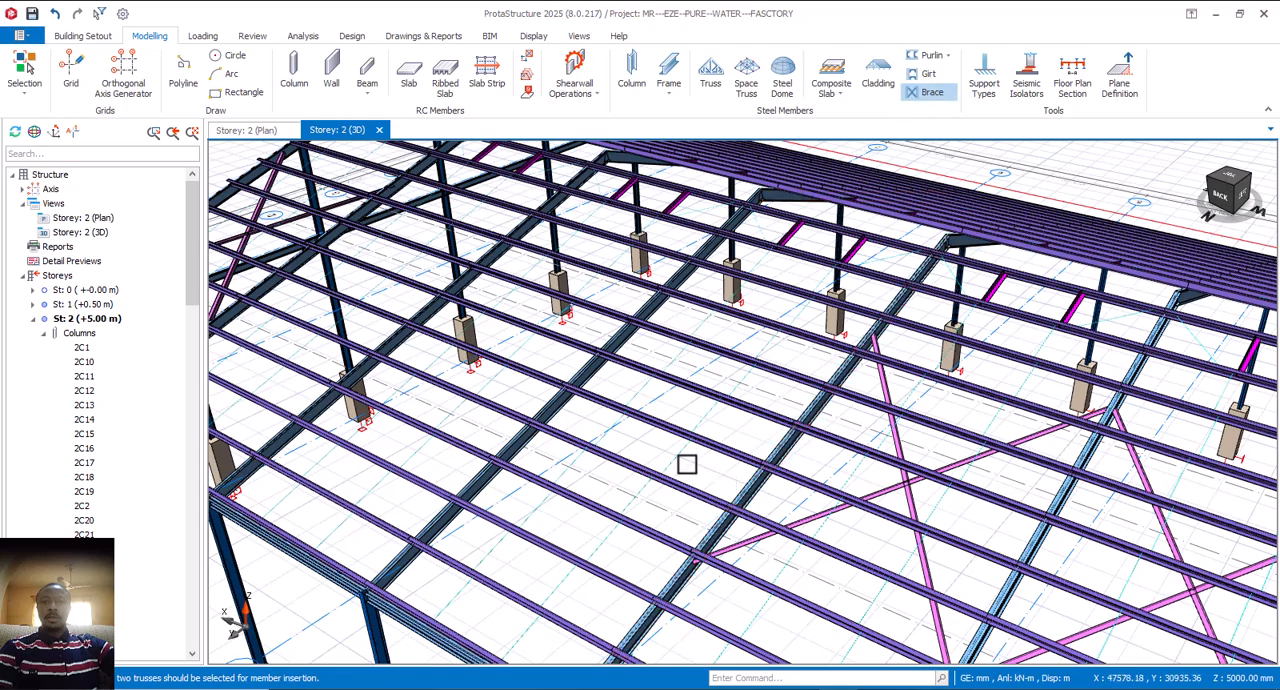
pyautogui.click(554, 410)
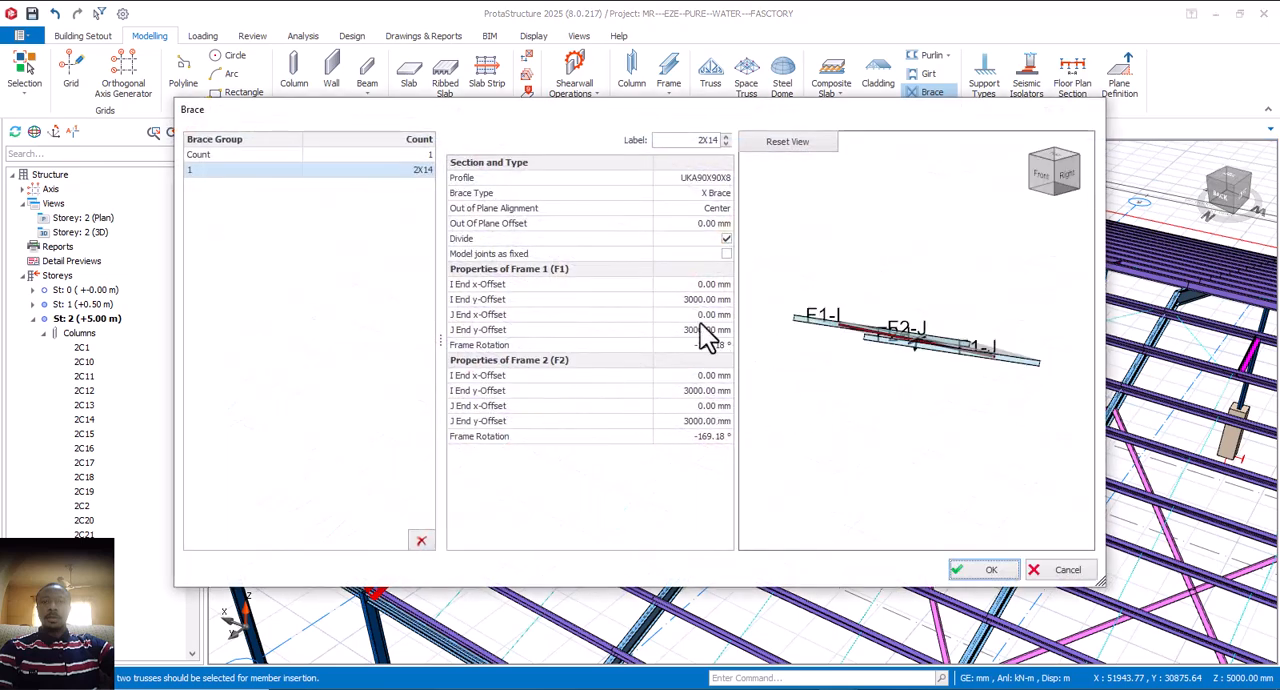
# Step: Set the I End and J End y-Offsets of both Frame 1 and Frame 2 to 0 mm
pyautogui.click(710, 300)
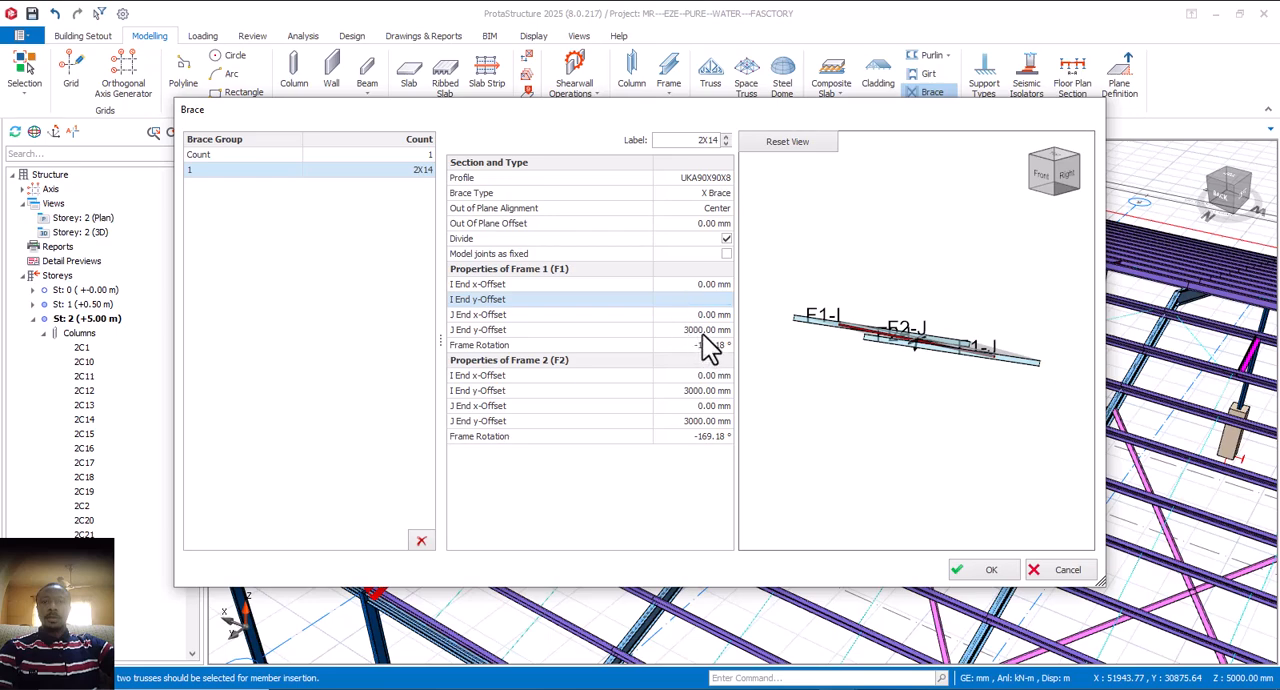
pyautogui.click(688, 330)
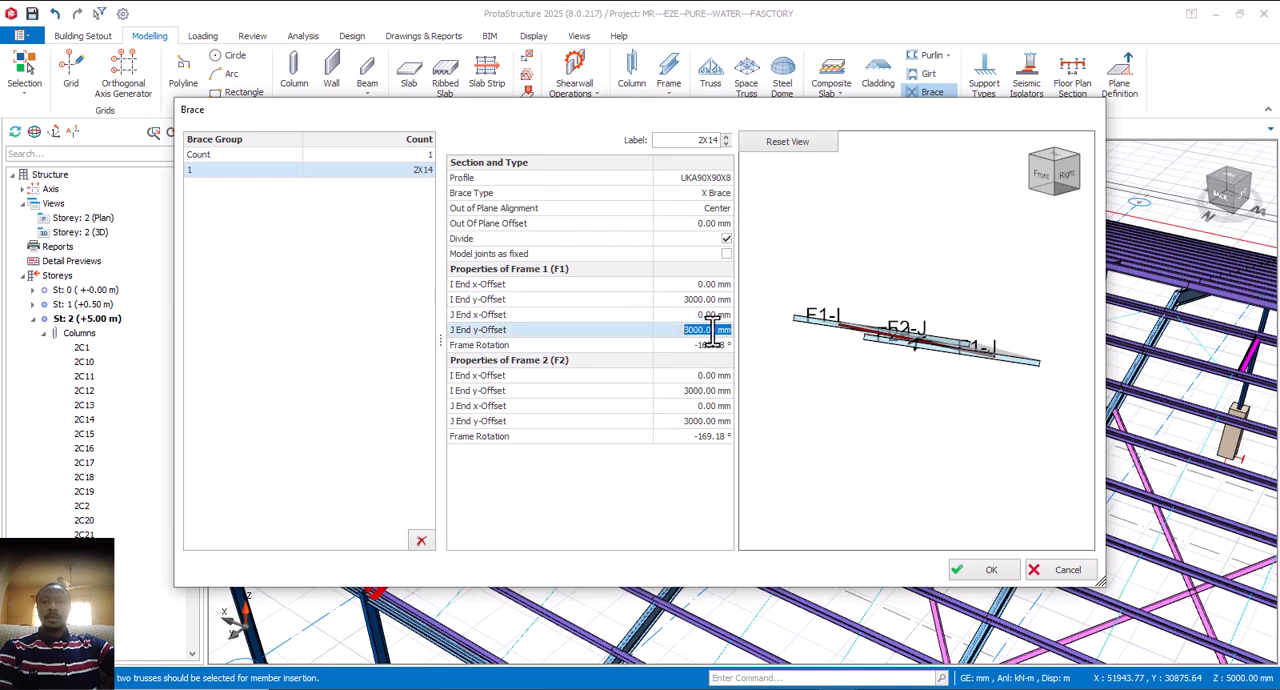
pyautogui.click(714, 392)
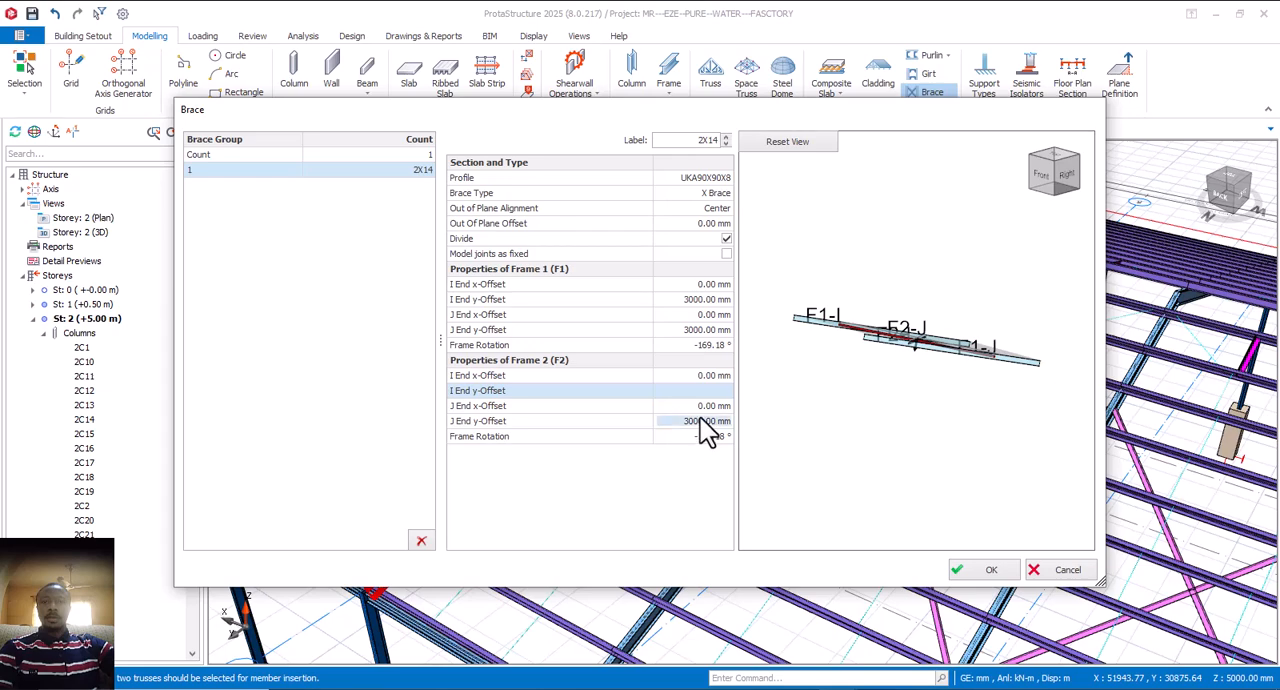
pyautogui.click(704, 421)
pyautogui.write('0')
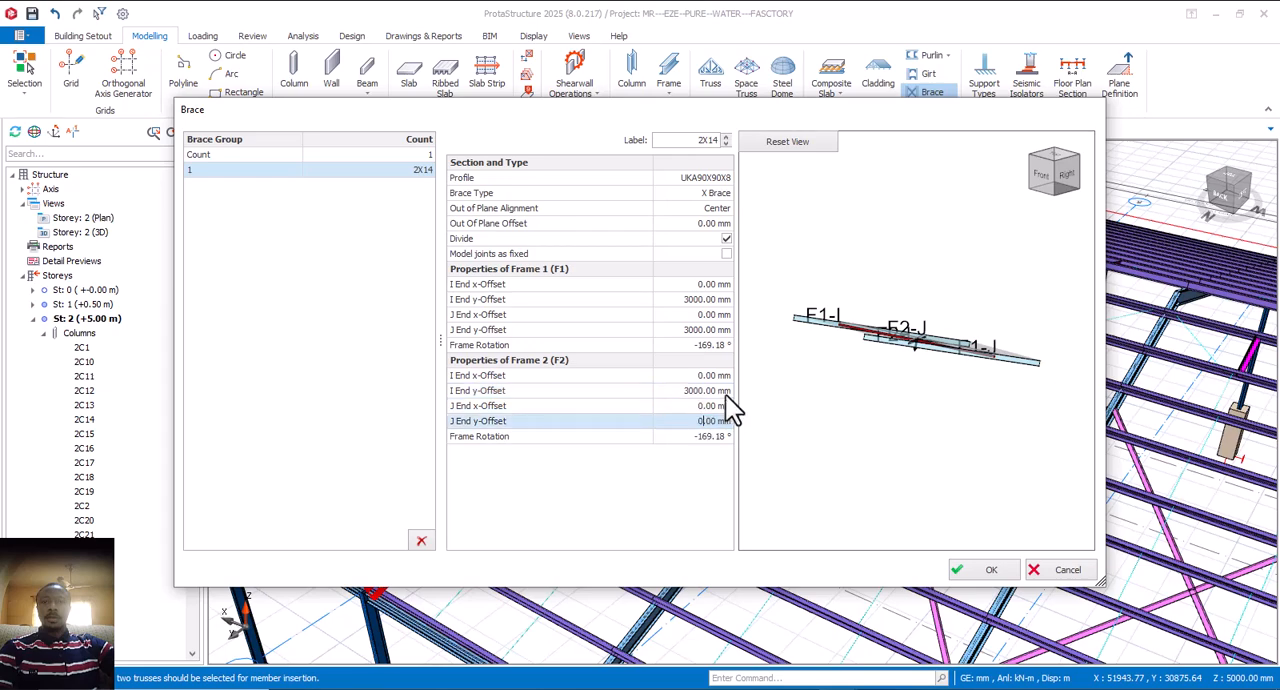
pyautogui.click(718, 392)
pyautogui.write('0')
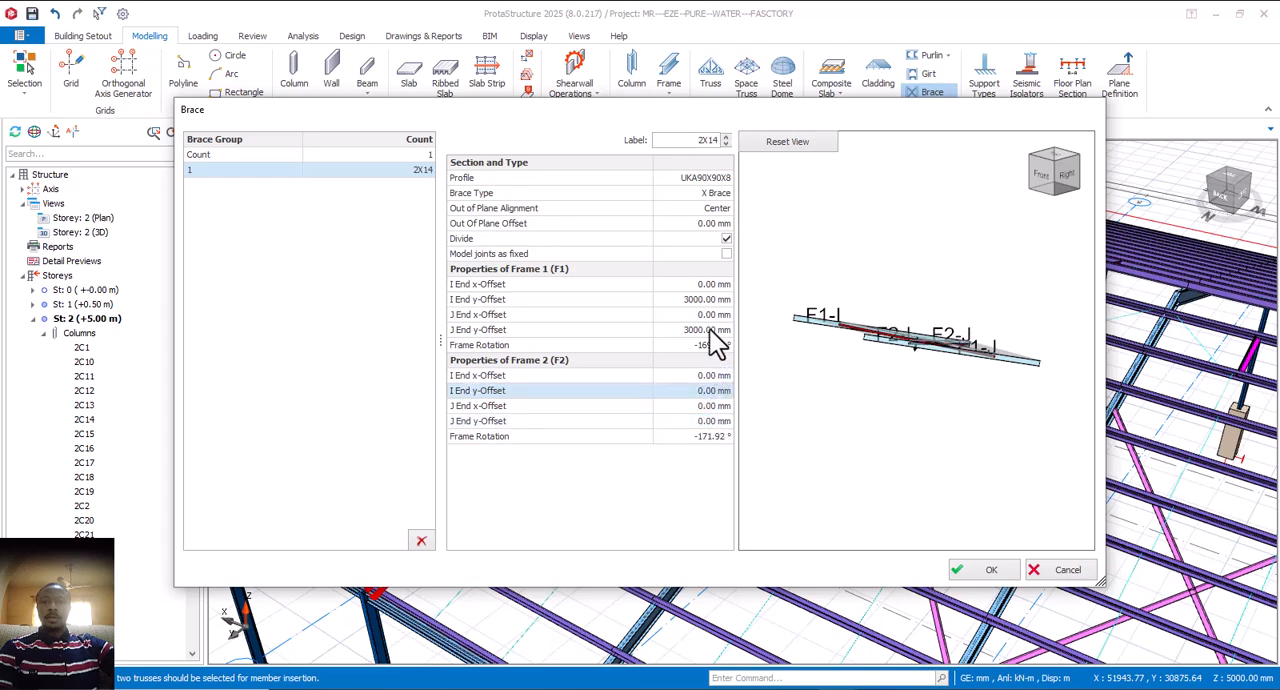
pyautogui.click(710, 331)
pyautogui.write('0')
pyautogui.click(706, 298)
pyautogui.write('0')
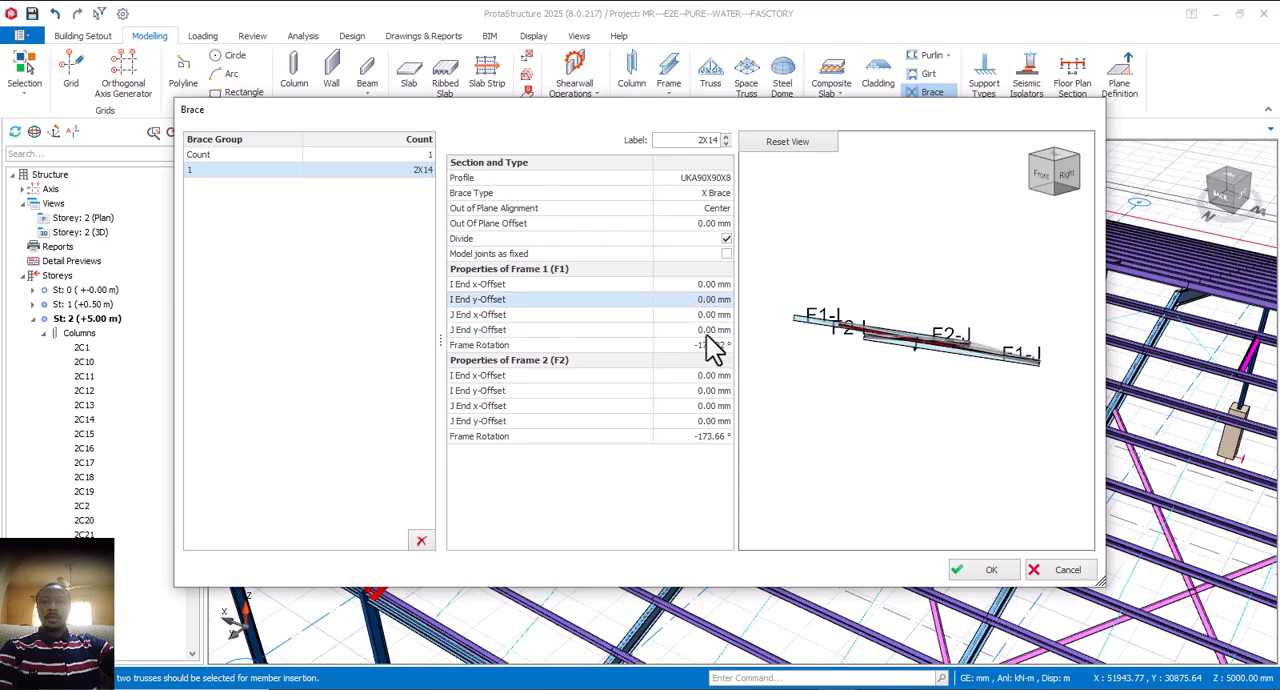
# Step: Examine the X brace preview from above, checking where the I and J ends of both frames meet the rafters
pyautogui.moveTo(892, 445); pyautogui.dragTo(964, 419, button='middle')
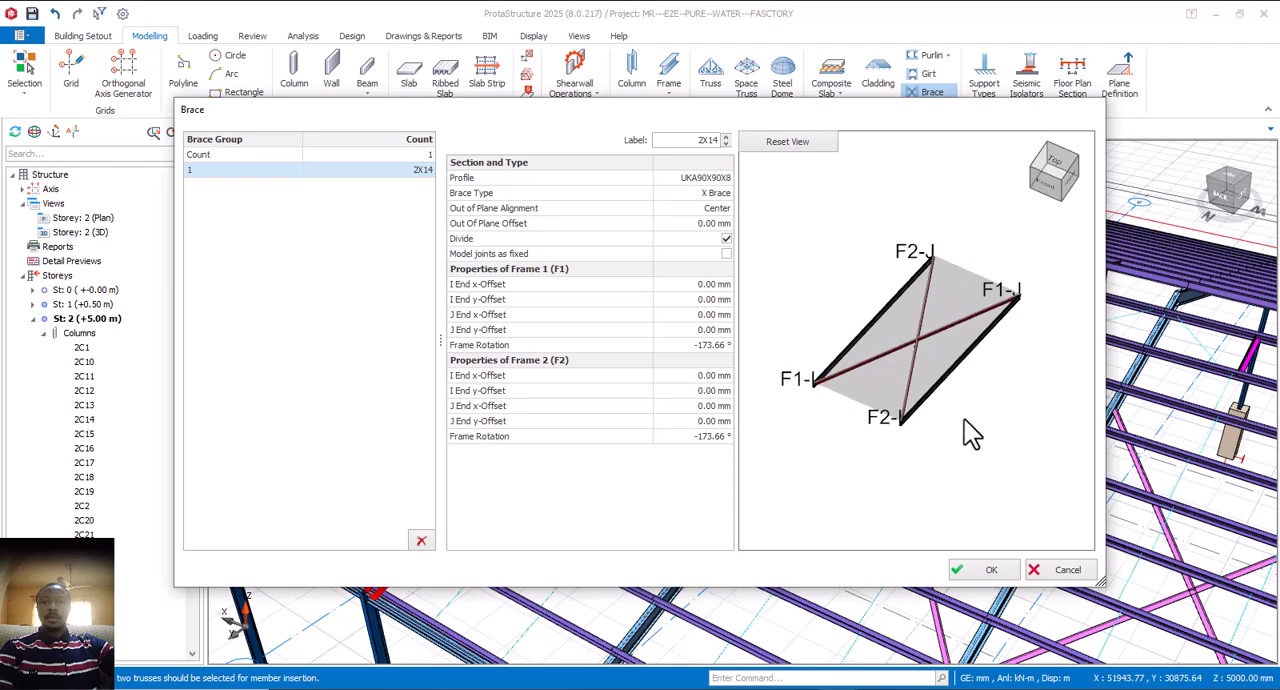
pyautogui.scroll(2, 955, 353)
pyautogui.scroll(3, 930, 350)
pyautogui.scroll(-5, 912, 380)
pyautogui.scroll(3, 908, 400)
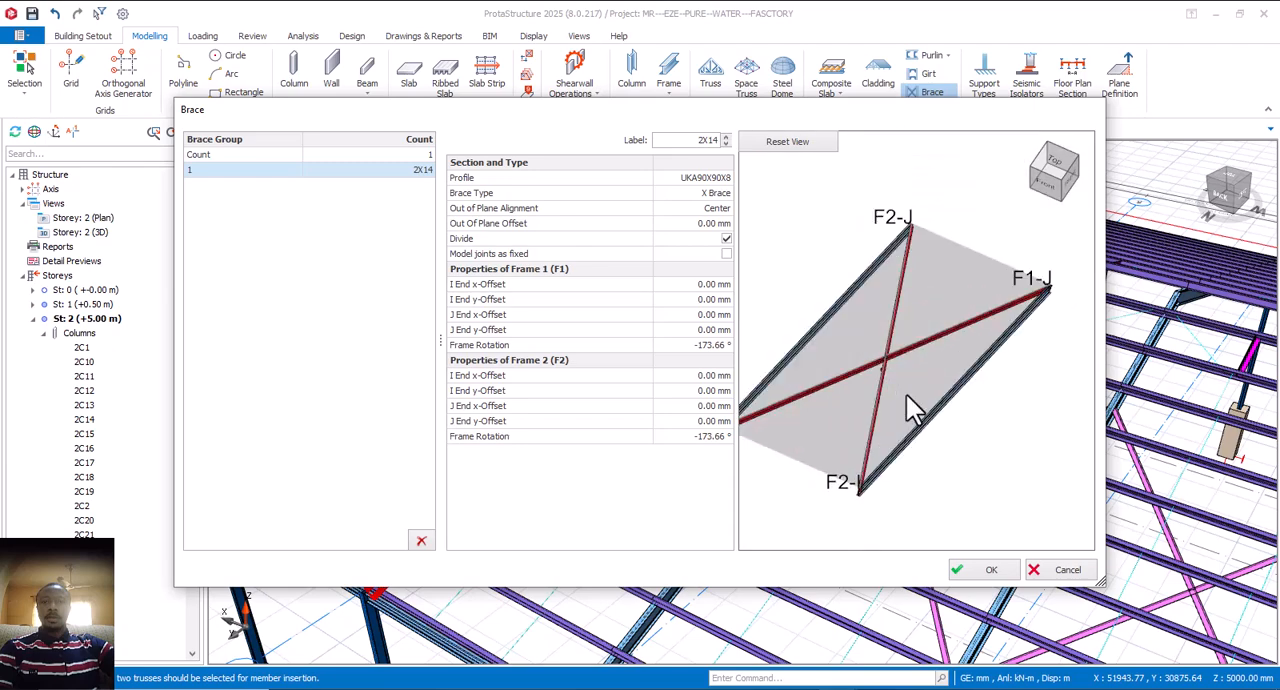
pyautogui.scroll(3, 947, 450)
pyautogui.scroll(-3, 938, 445)
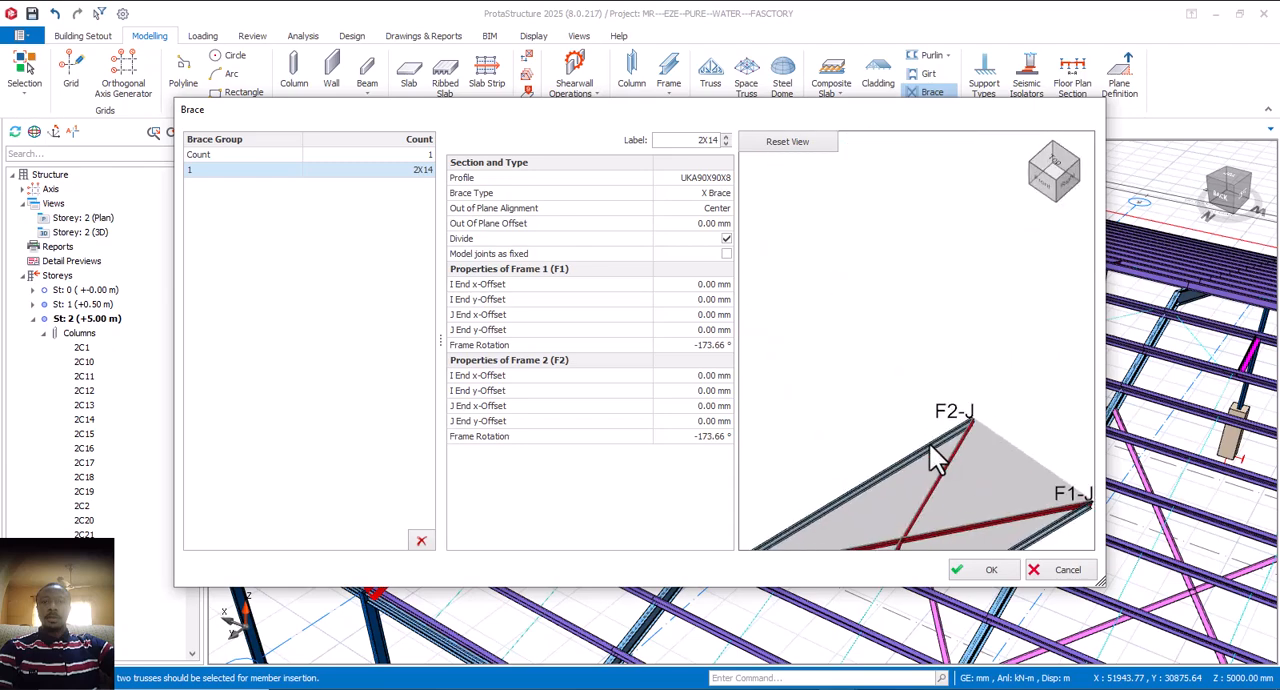
pyautogui.moveTo(937, 423); pyautogui.dragTo(927, 374, button='middle')
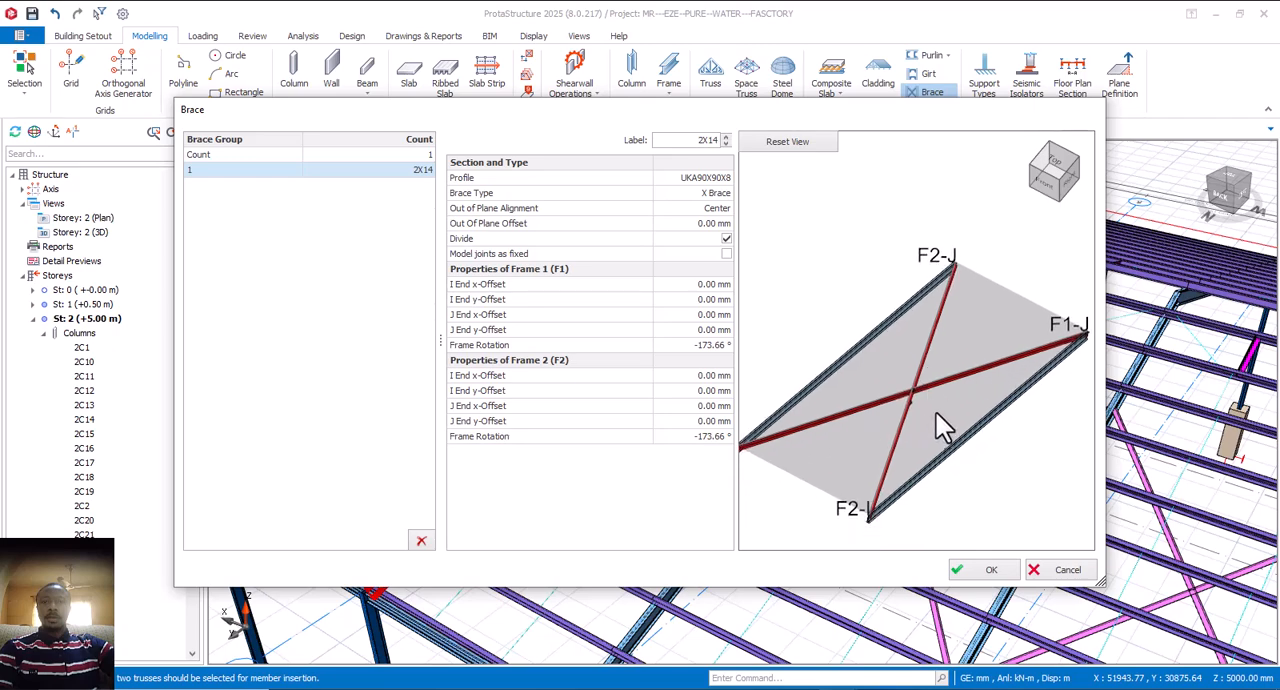
pyautogui.scroll(2, 934, 395)
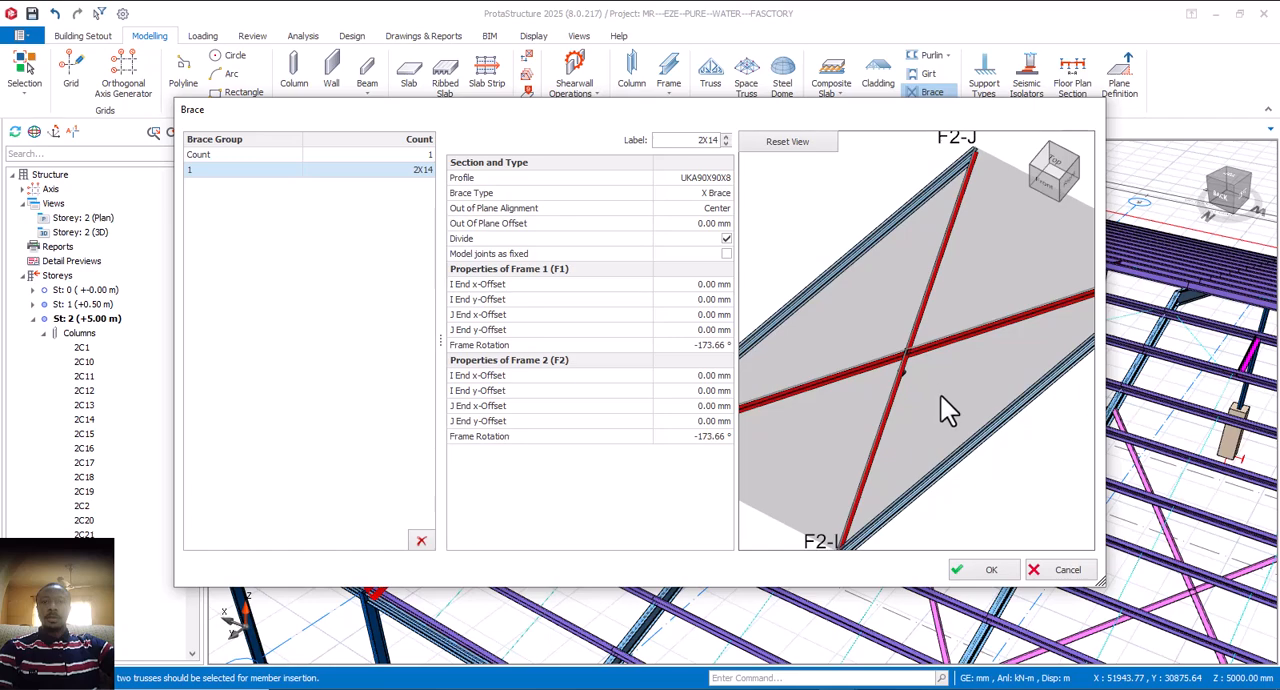
pyautogui.scroll(-3, 933, 415)
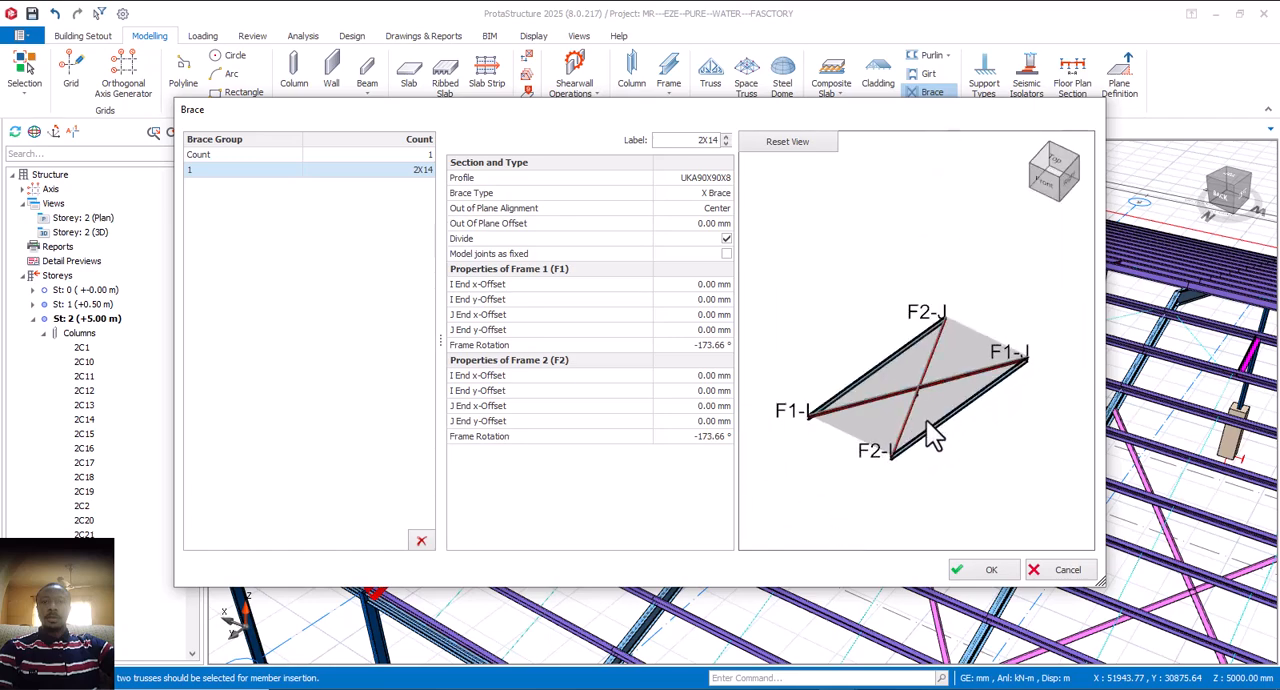
pyautogui.scroll(2, 830, 428)
pyautogui.scroll(-2, 873, 390)
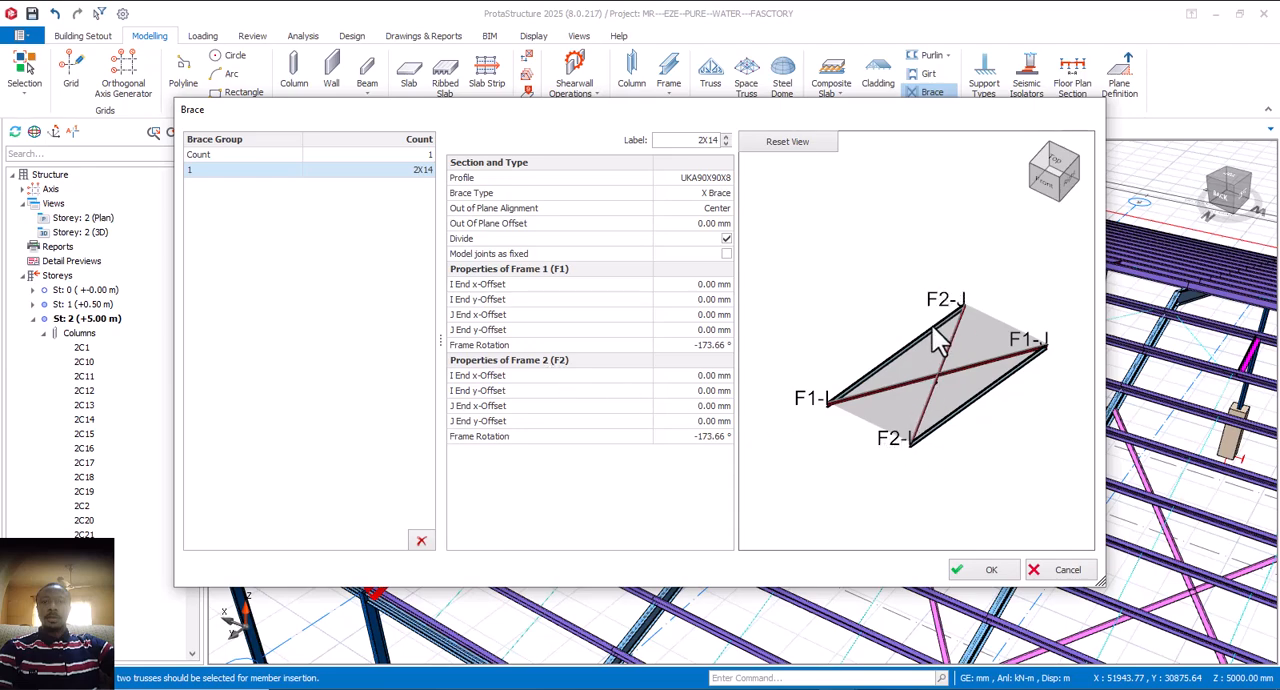
# Step: Try a 3000 mm I End y-Offset on Frame 1, and reset it to 0 mm
pyautogui.click(728, 300)
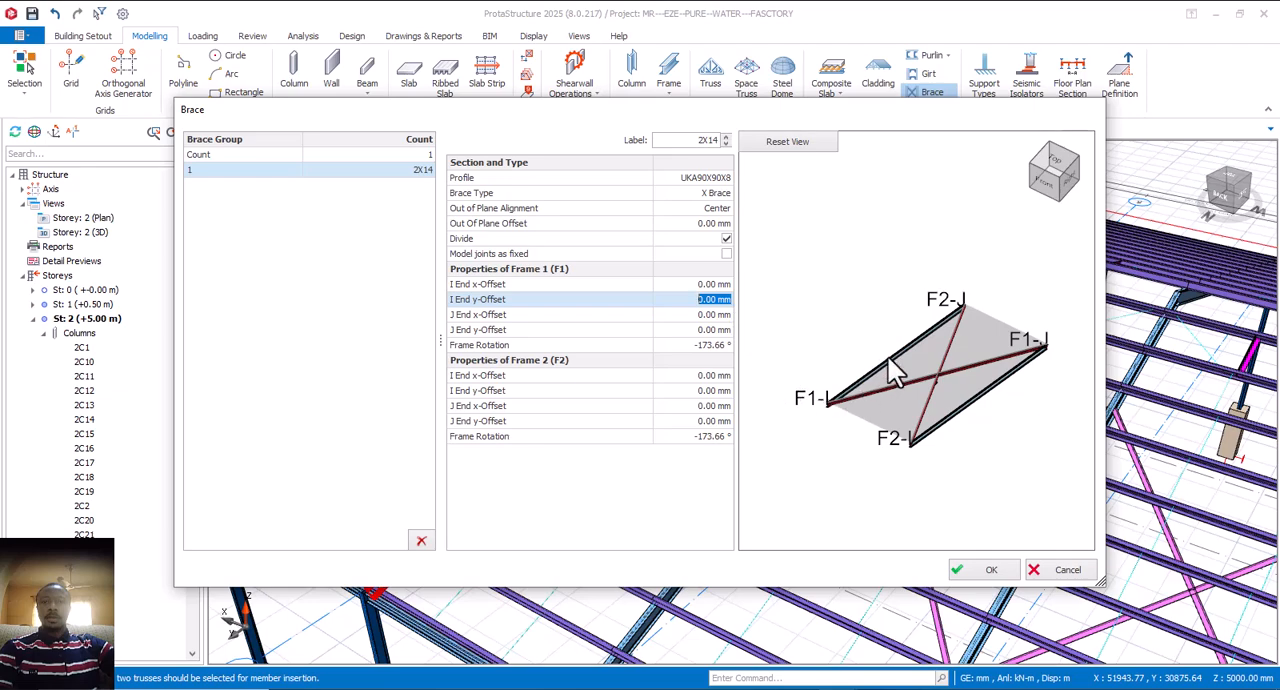
pyautogui.write('3000')
pyautogui.click(711, 330)
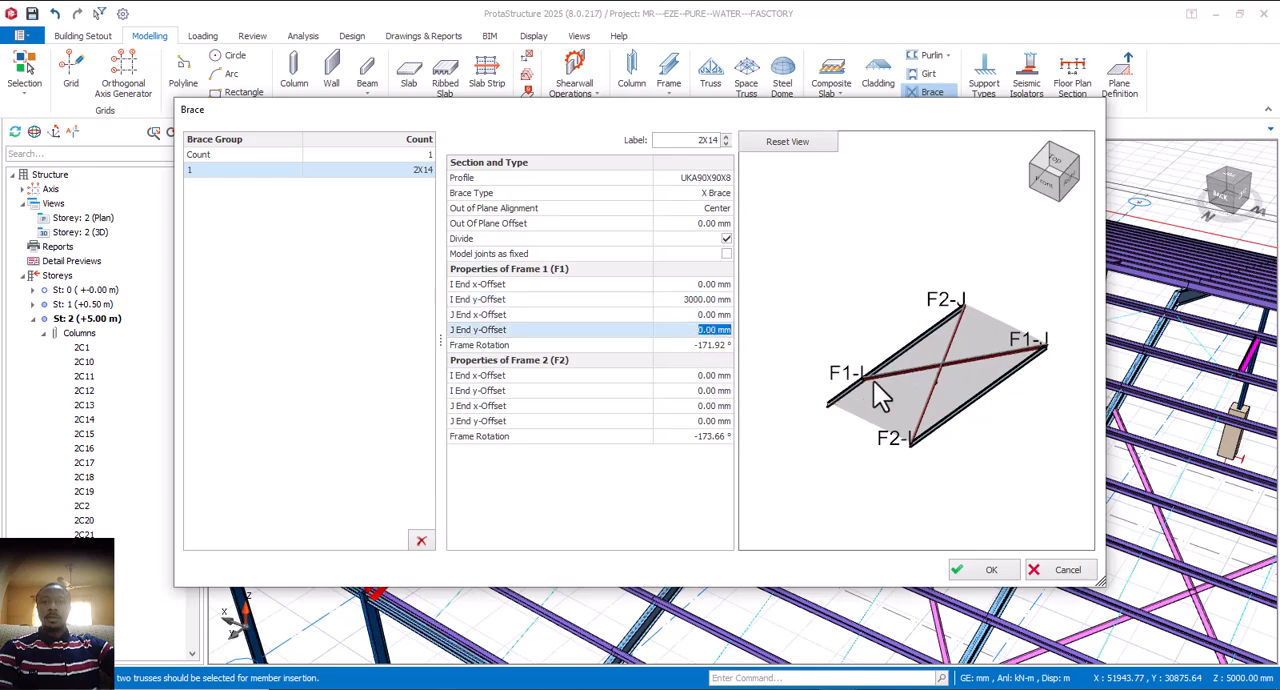
pyautogui.click(705, 302)
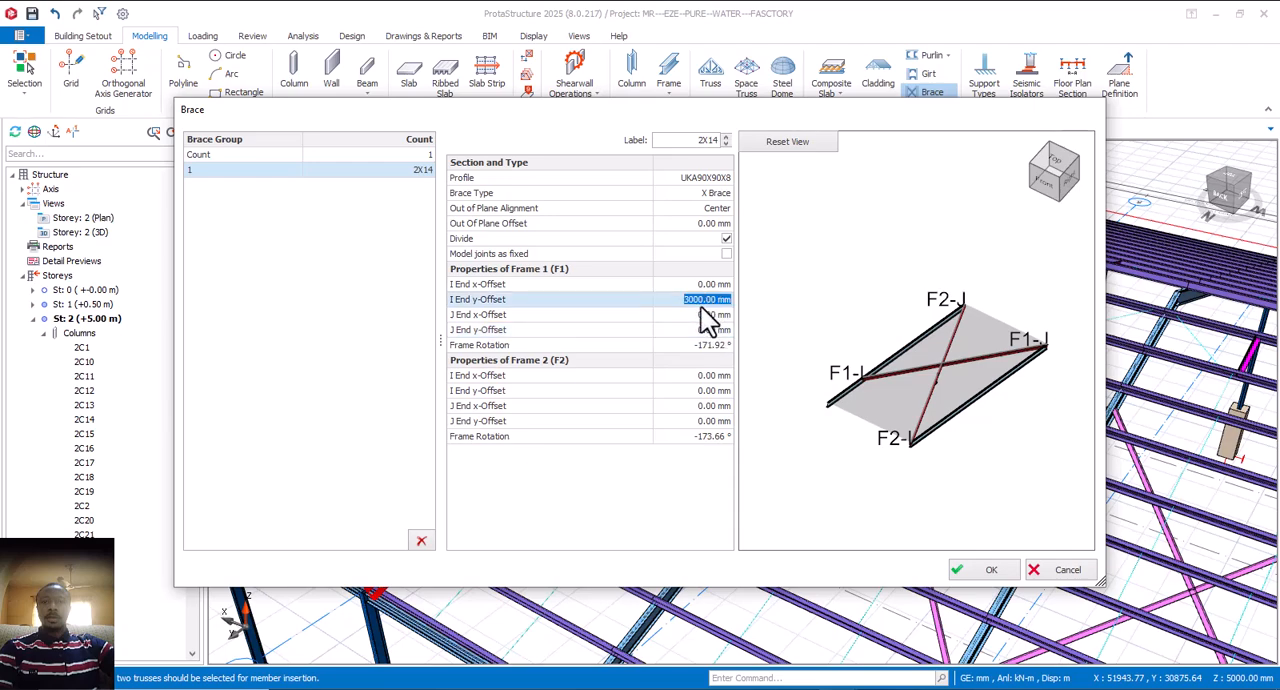
pyautogui.write('0')
pyautogui.press('Return')
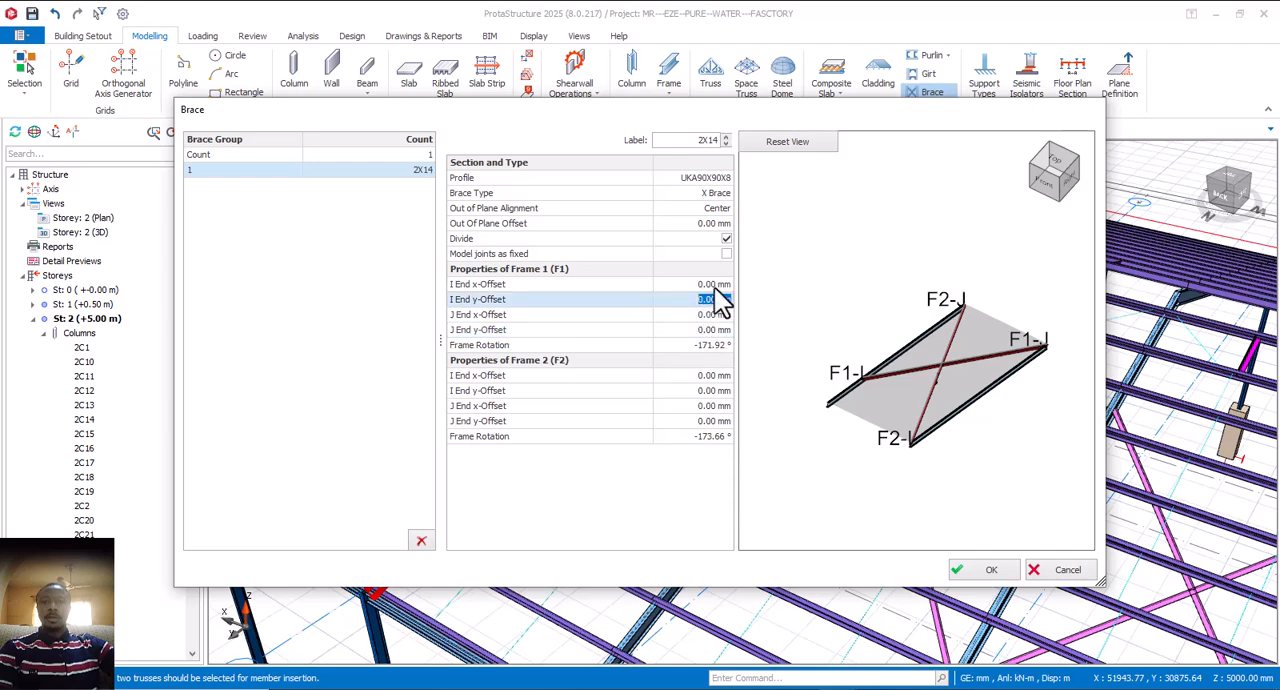
# Step: Try a 3000 mm I End x-Offset on Frame 1, and reset it to 0 mm
pyautogui.press('Up')
pyautogui.write('3000')
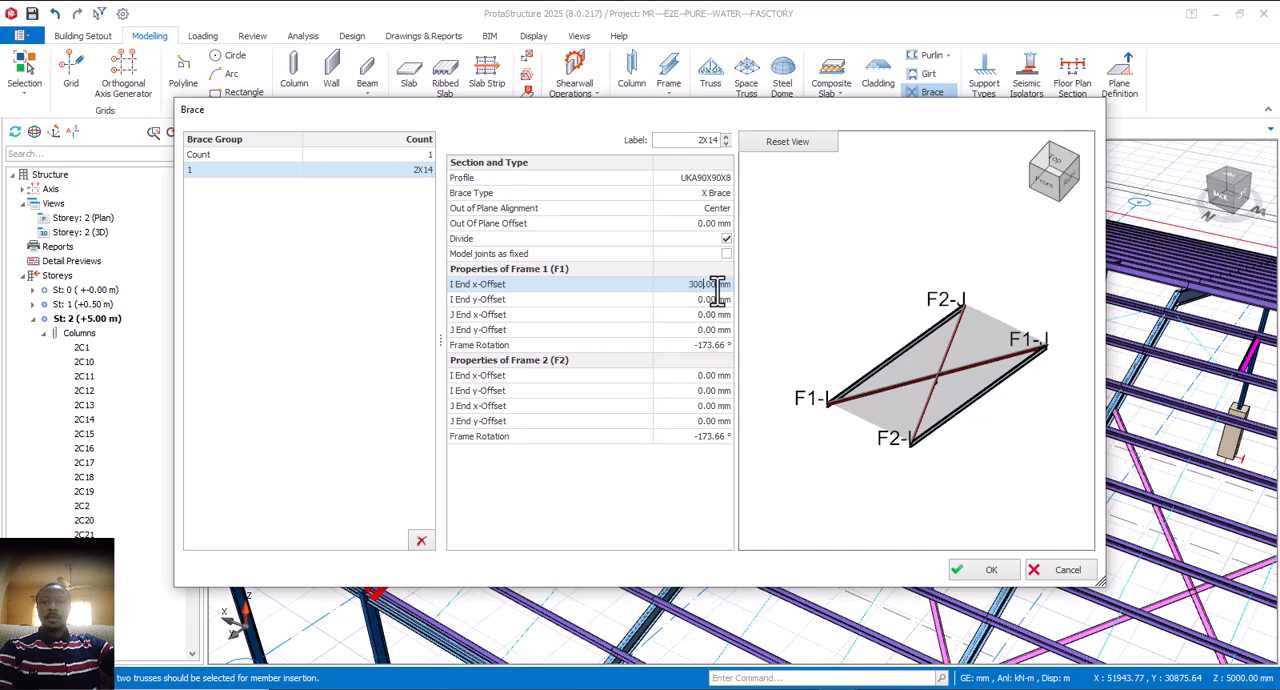
pyautogui.press('Return')
pyautogui.click(710, 300)
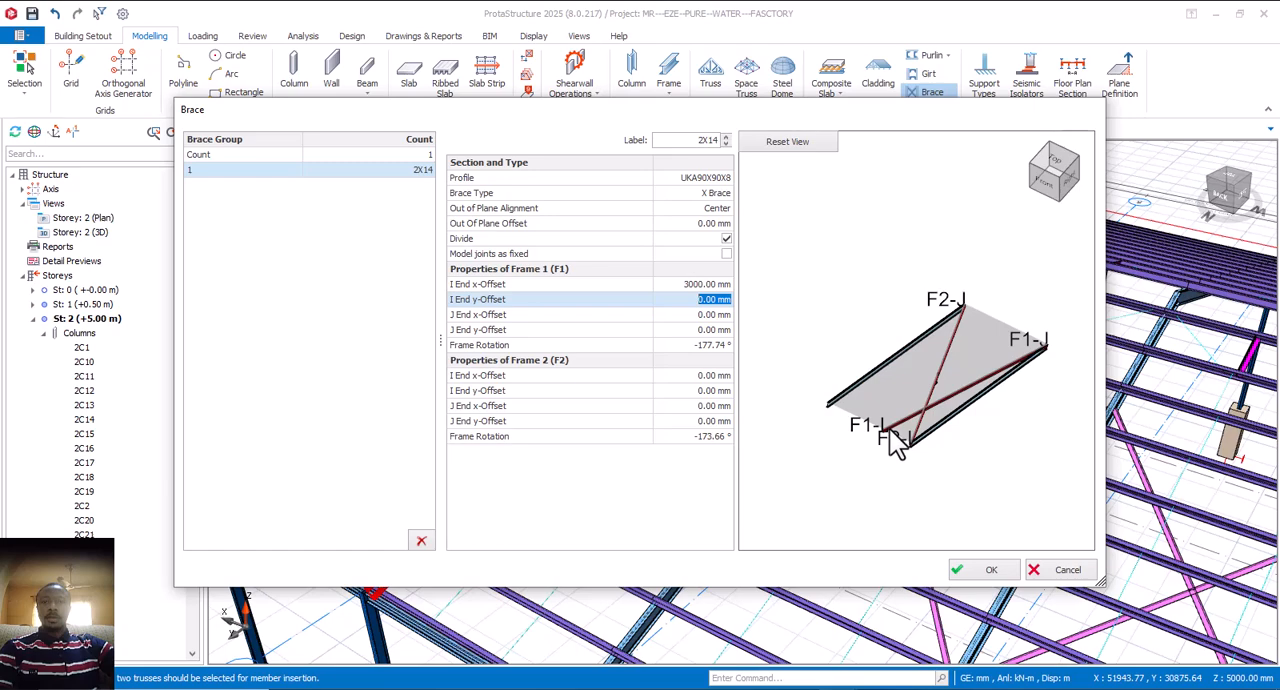
pyautogui.click(711, 287)
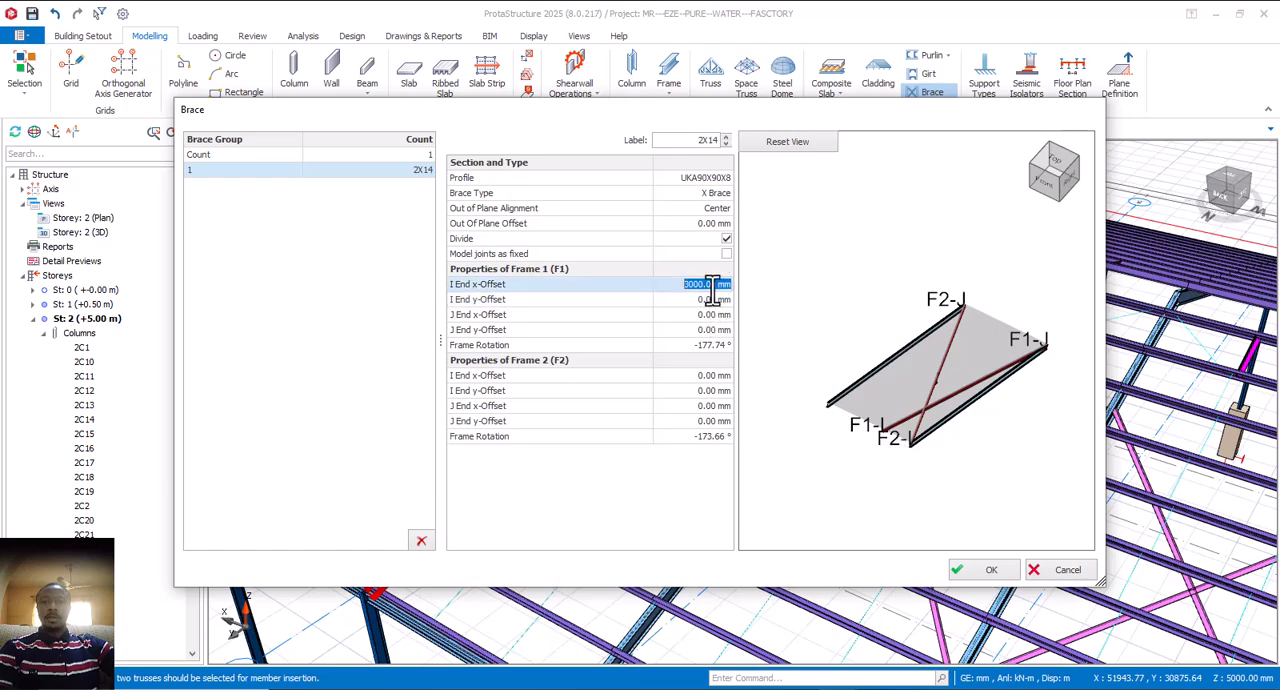
pyautogui.write('0')
# Step: Set Frame 1's I End y-Offset and J End y-Offset to 3000 mm
pyautogui.click(710, 300)
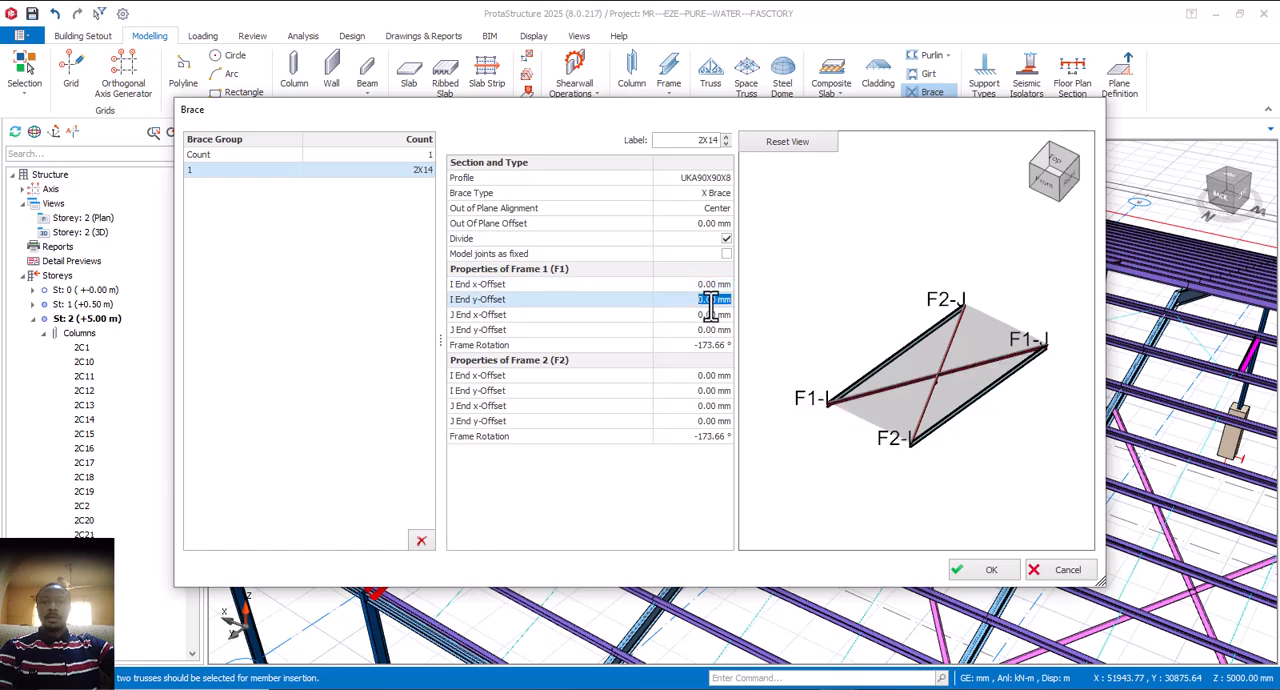
pyautogui.write('3000')
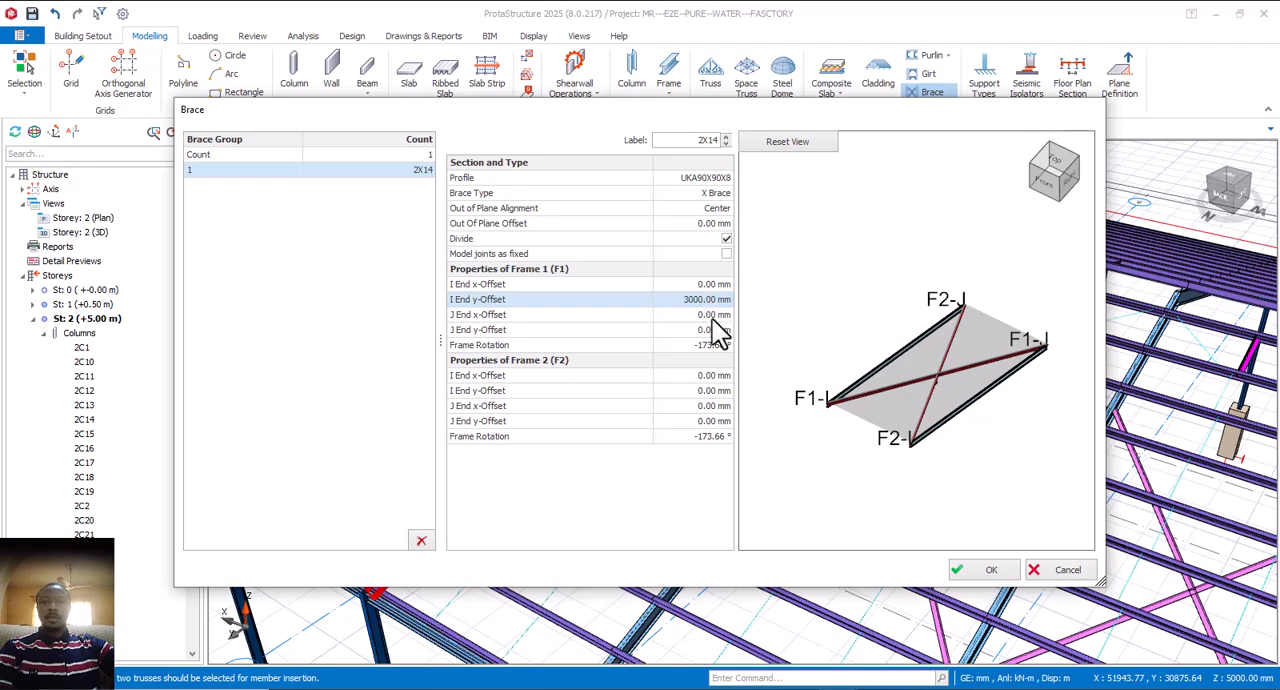
pyautogui.click(711, 319)
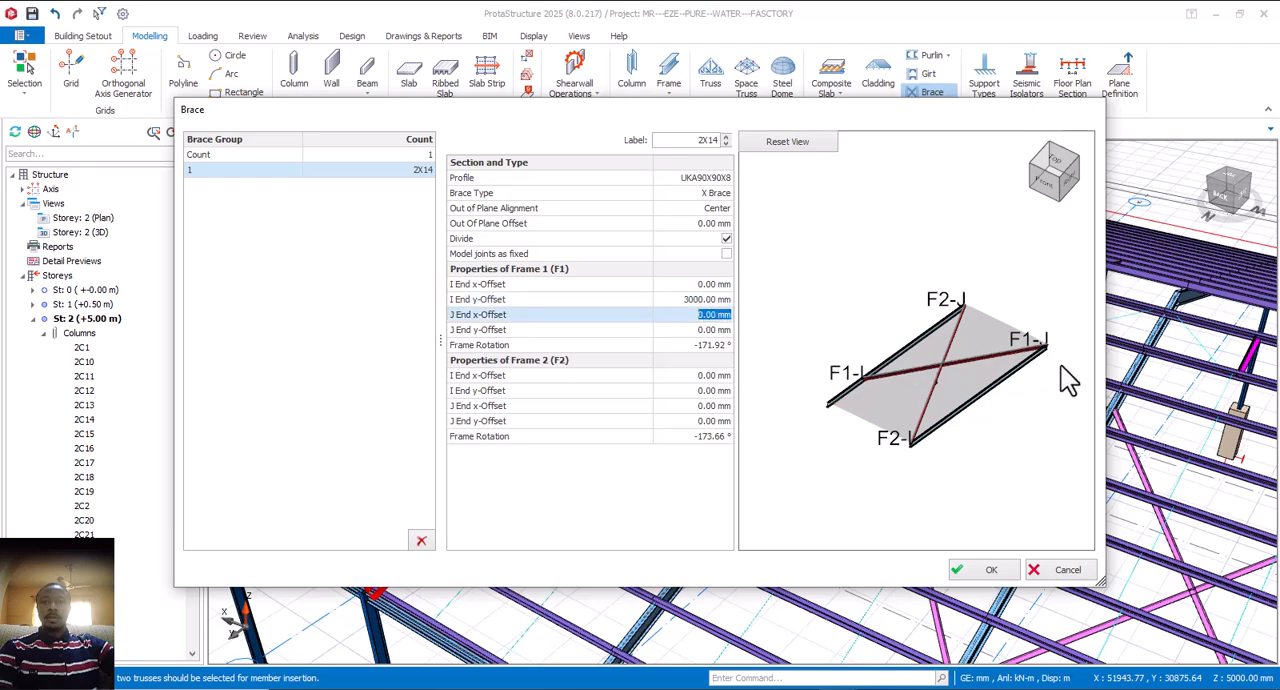
pyautogui.click(714, 330)
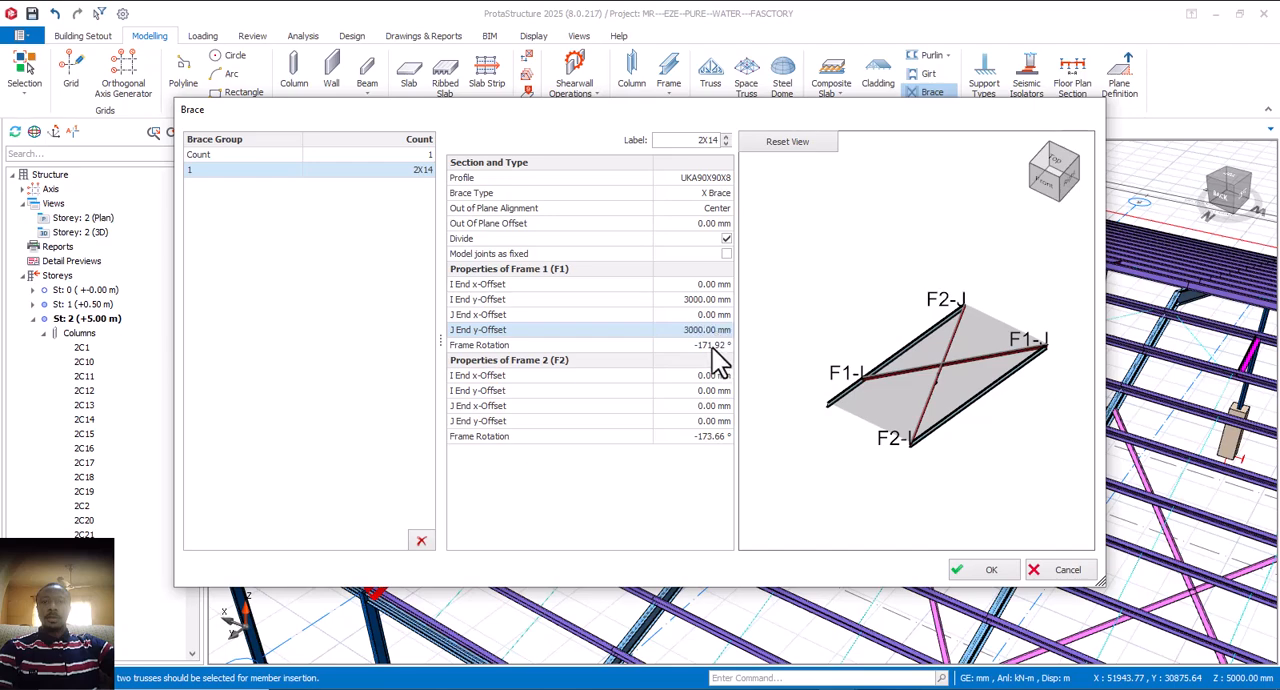
pyautogui.click(712, 346)
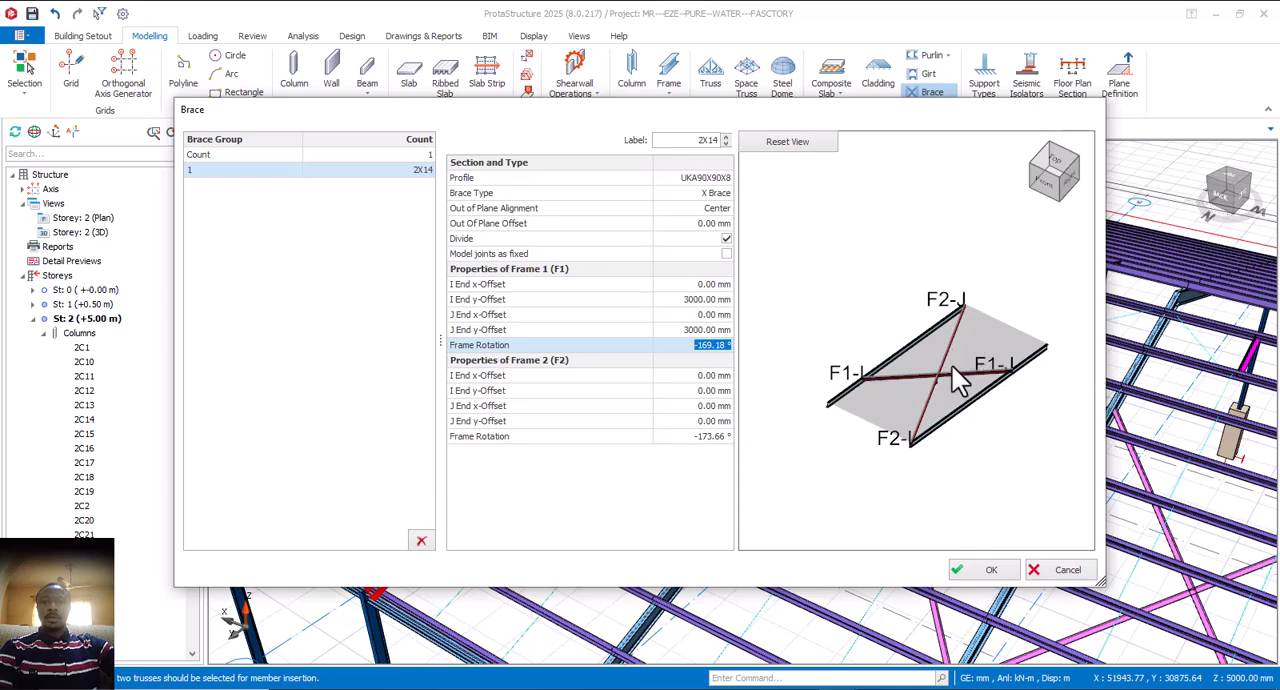
# Step: Set Frame 2's I End y-Offset and J End y-Offset to 3000 mm and accept the brace properties
pyautogui.click(704, 392)
pyautogui.write('300')
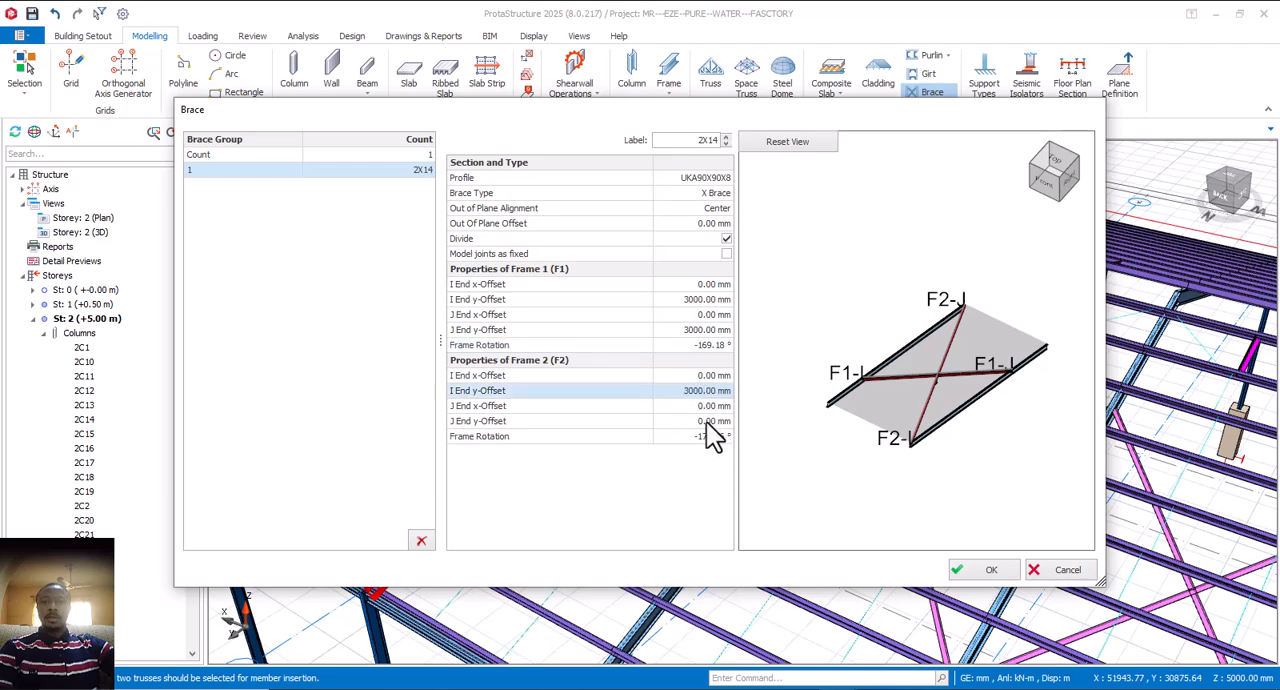
pyautogui.click(706, 422)
pyautogui.write('30')
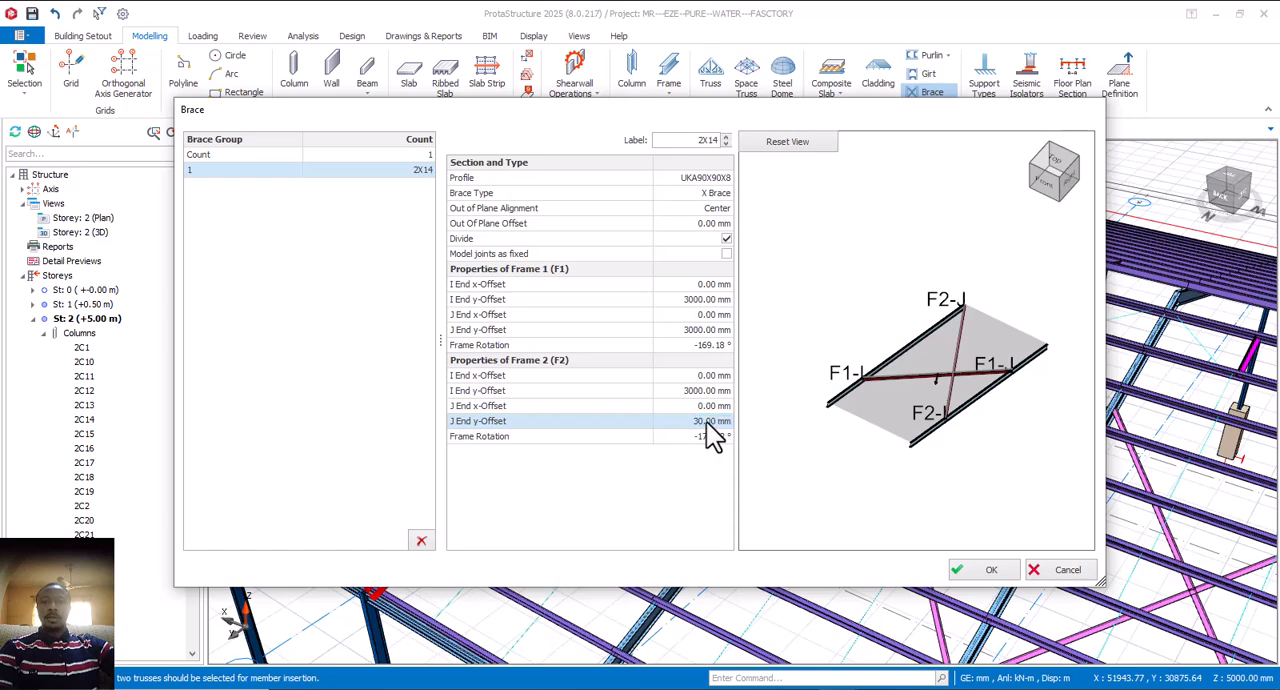
pyautogui.write('00')
pyautogui.click(712, 406)
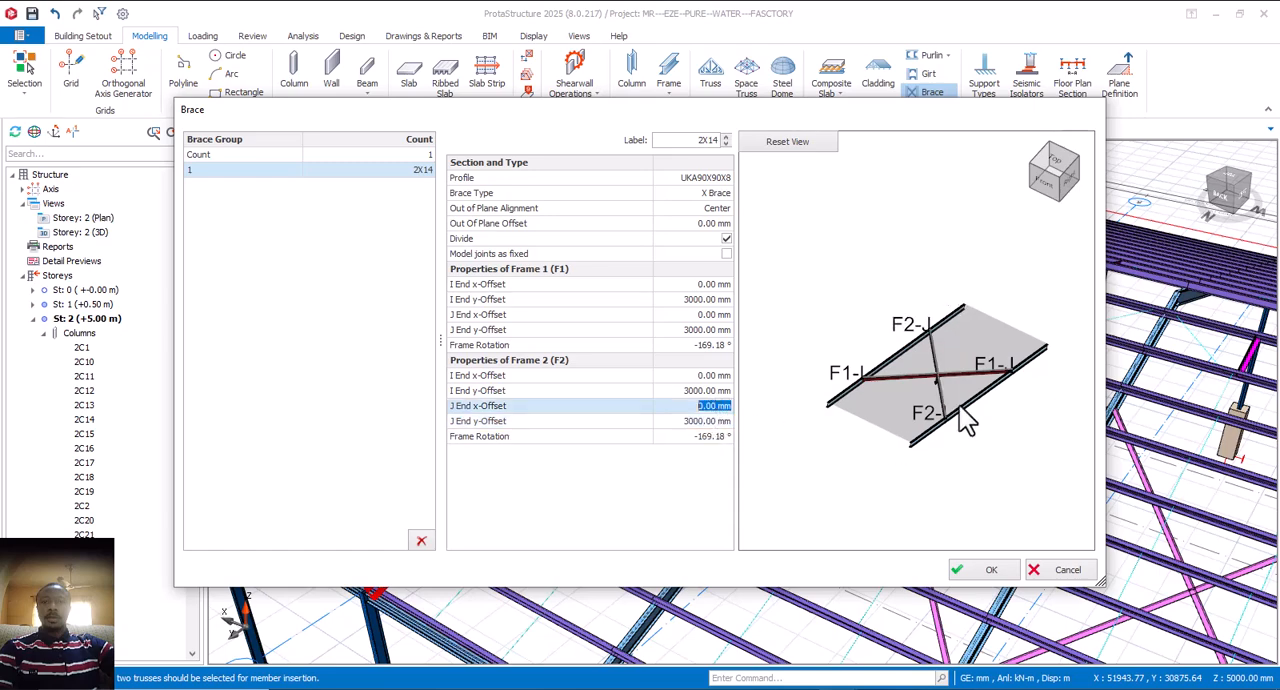
pyautogui.scroll(3, 948, 366)
pyautogui.scroll(-5, 934, 366)
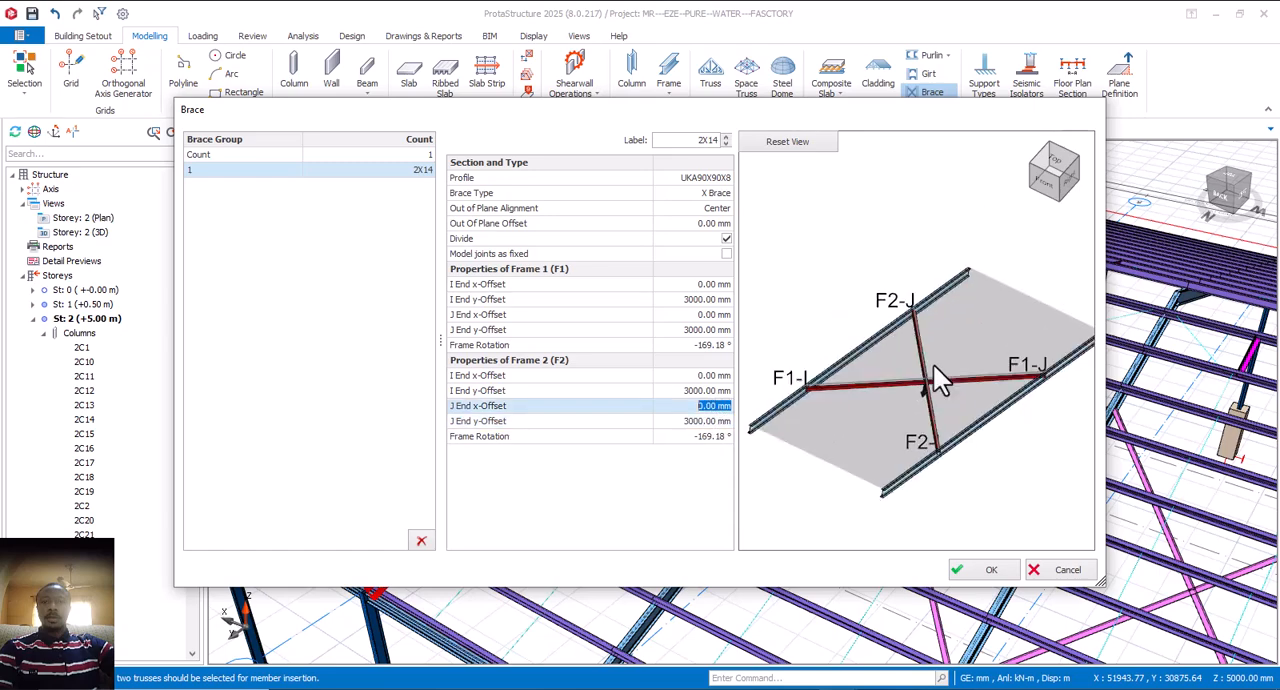
pyautogui.click(986, 570)
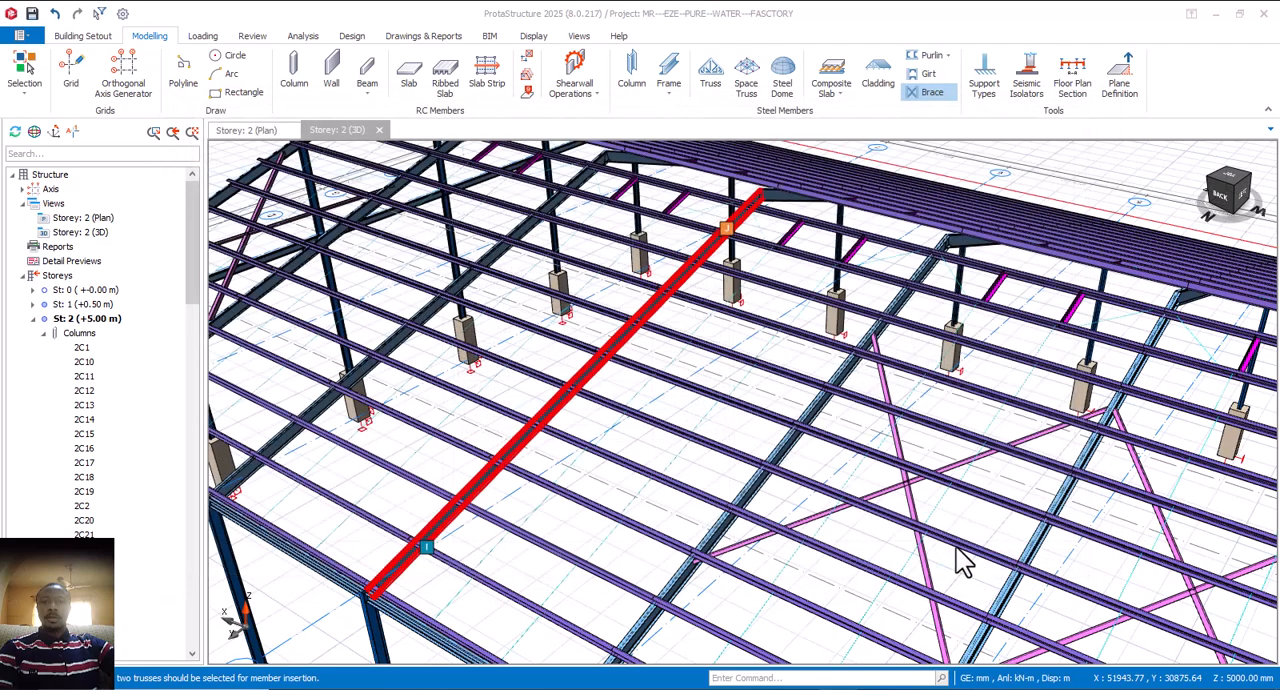
# Step: Insert the X brace in the roof bay between the selected truss and the neighbouring truss on the already braced side
pyautogui.click(876, 470)
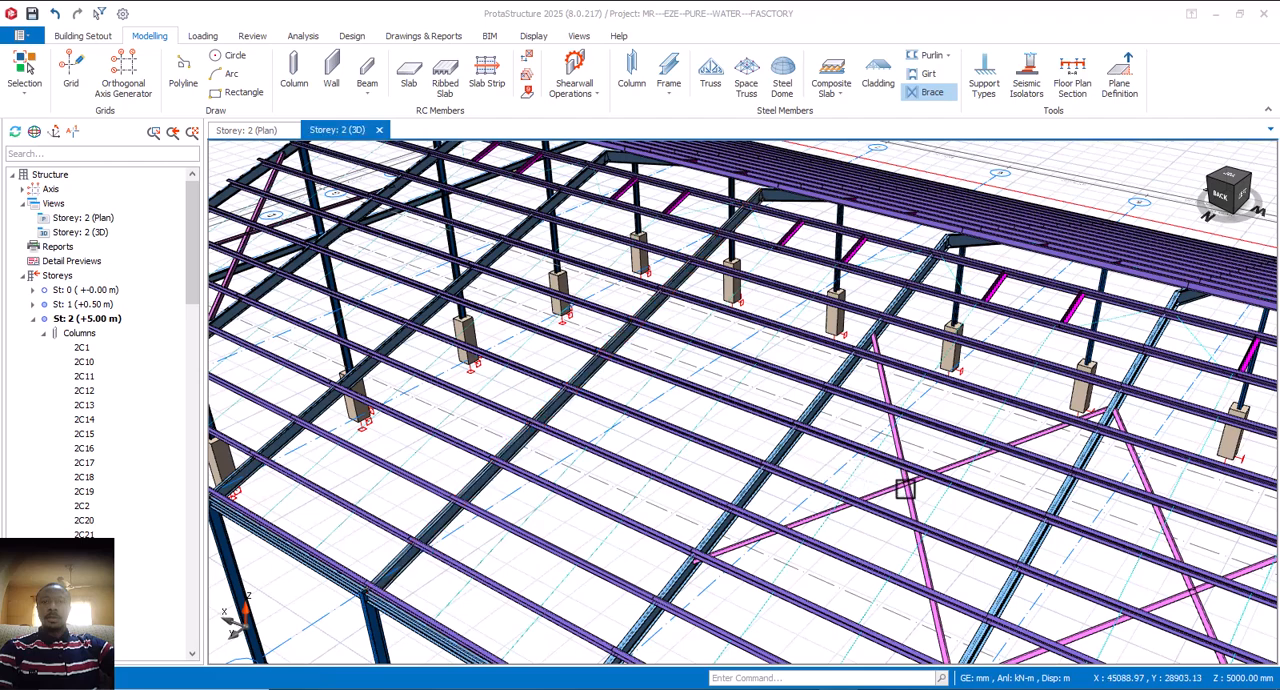
pyautogui.scroll(-1, 905, 489)
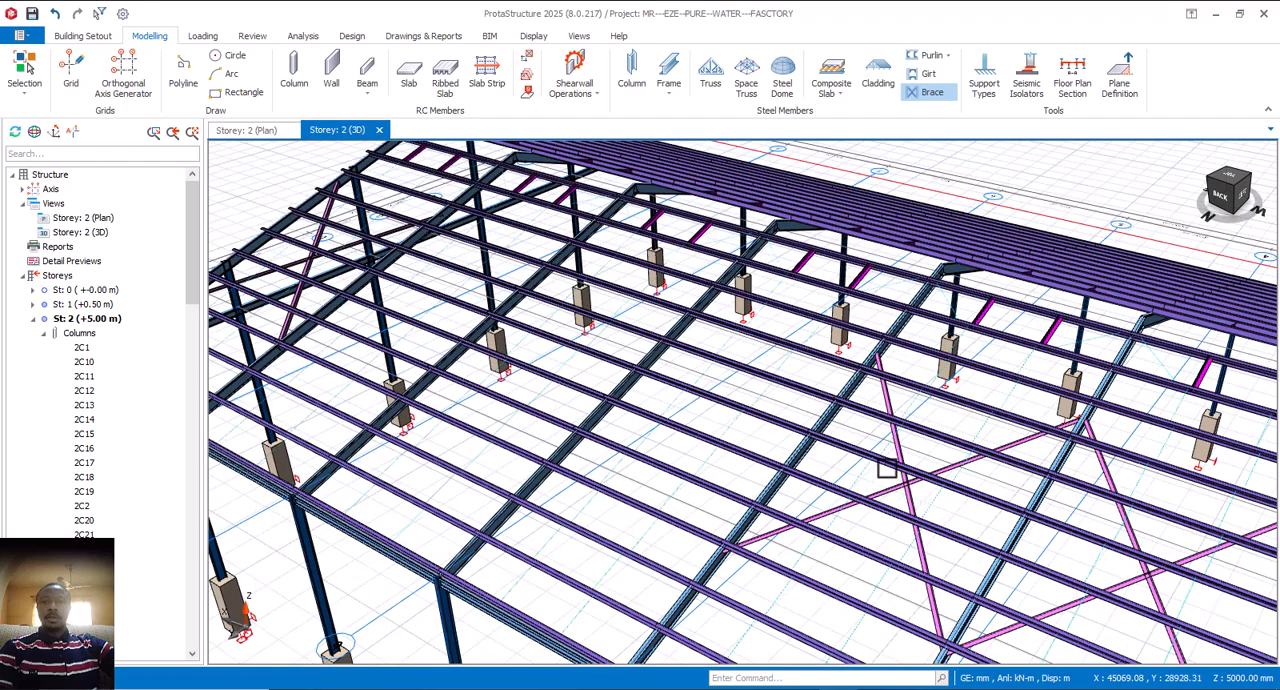
pyautogui.scroll(1, 887, 468)
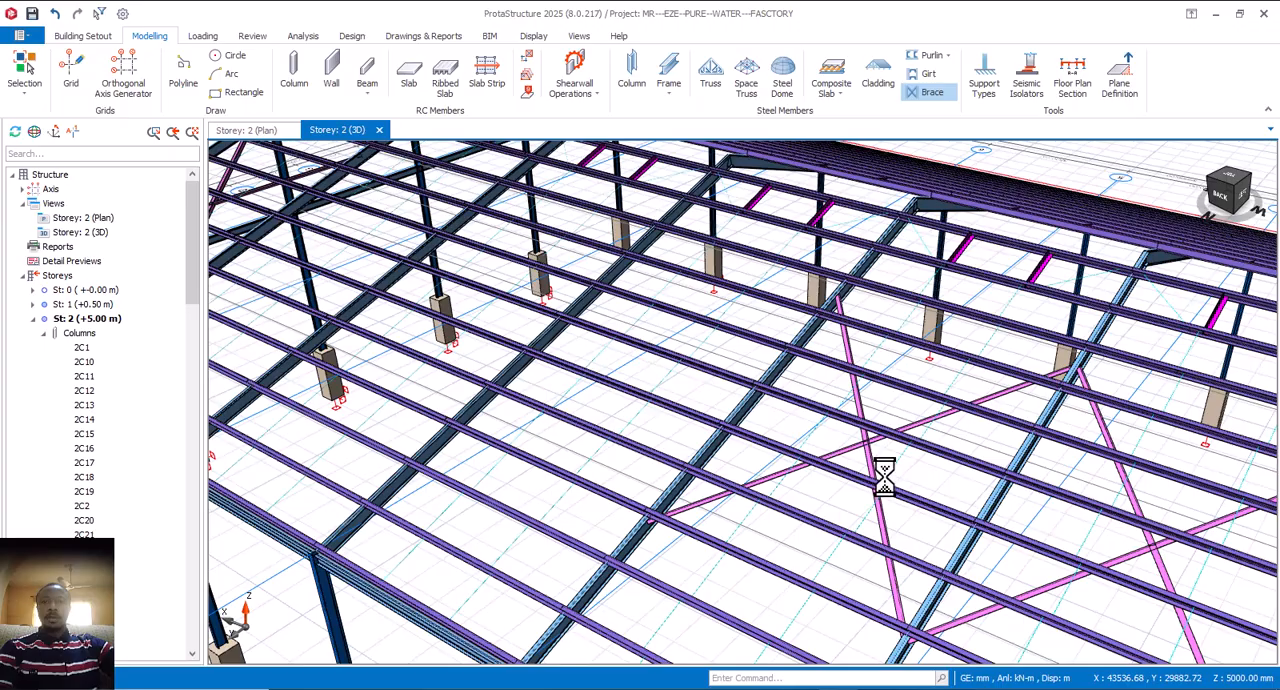
pyautogui.scroll(-1, 886, 471)
pyautogui.scroll(2, 703, 394)
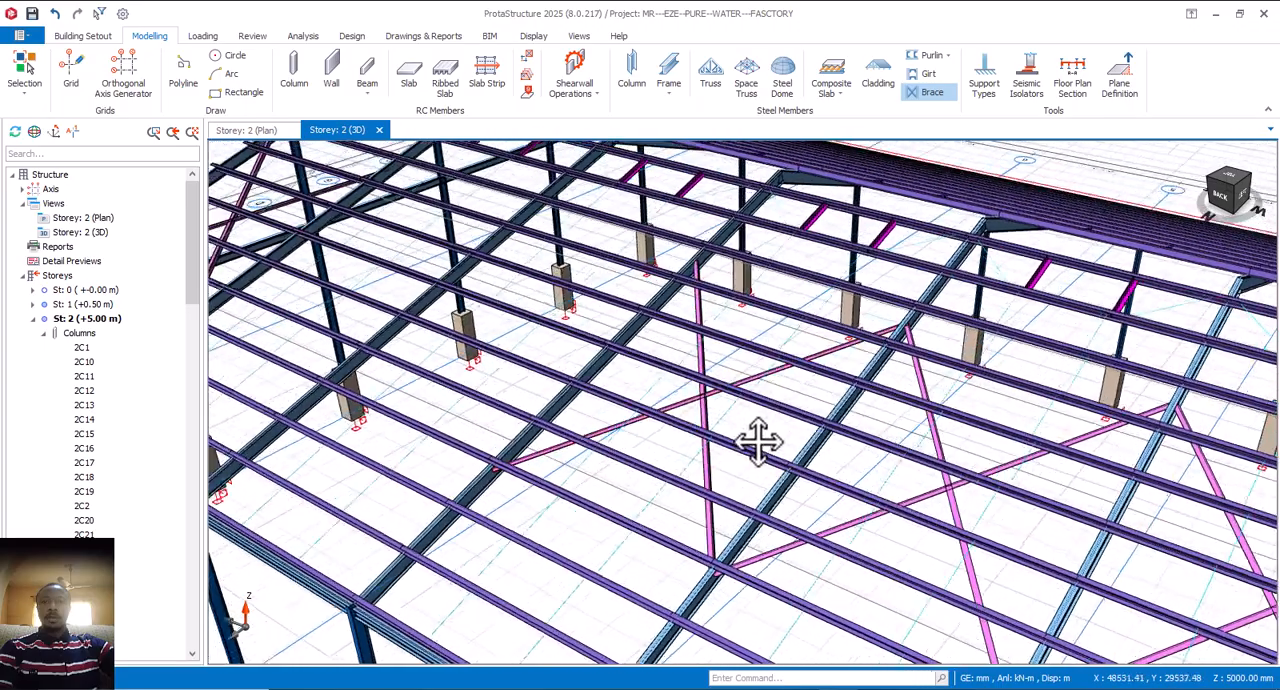
# Step: Start a brace on the next truss toward the gable end and set Frame 1's I End y-Offset and J End y-Offset to 0 mm
pyautogui.moveTo(758, 441); pyautogui.dragTo(862, 506, button='middle')
pyautogui.scroll(1, 736, 411)
pyautogui.scroll(-1, 776, 453)
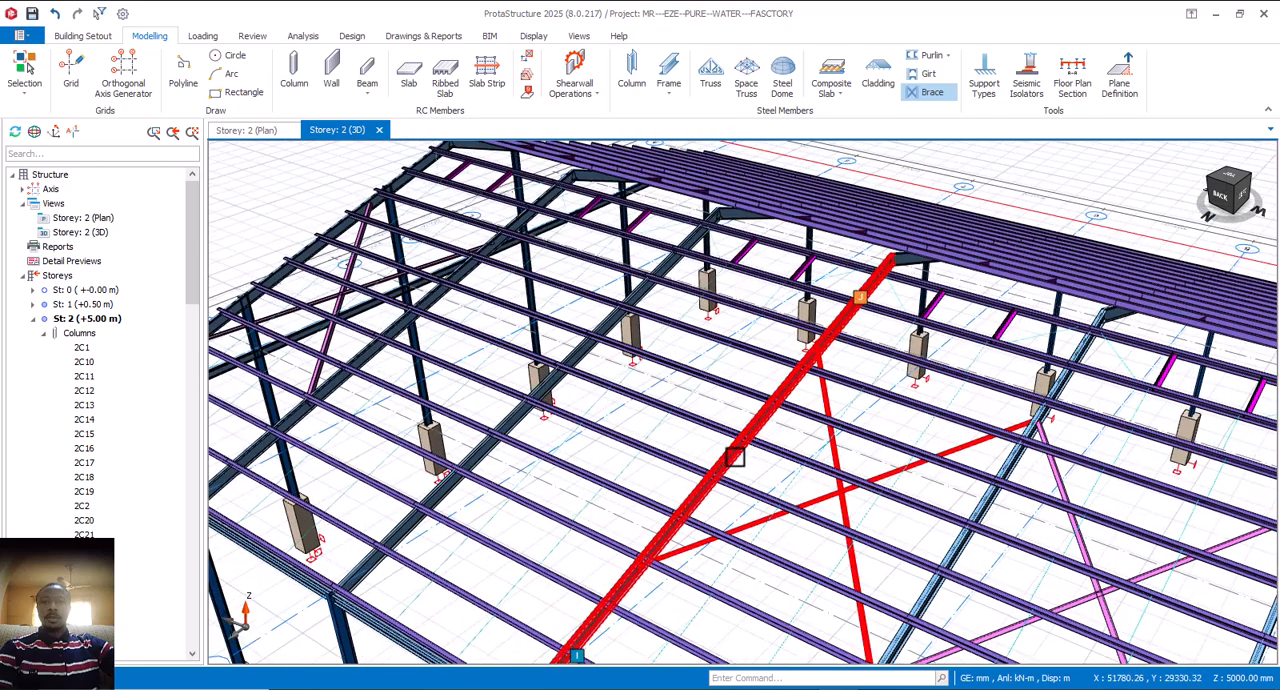
pyautogui.doubleClick(545, 388)
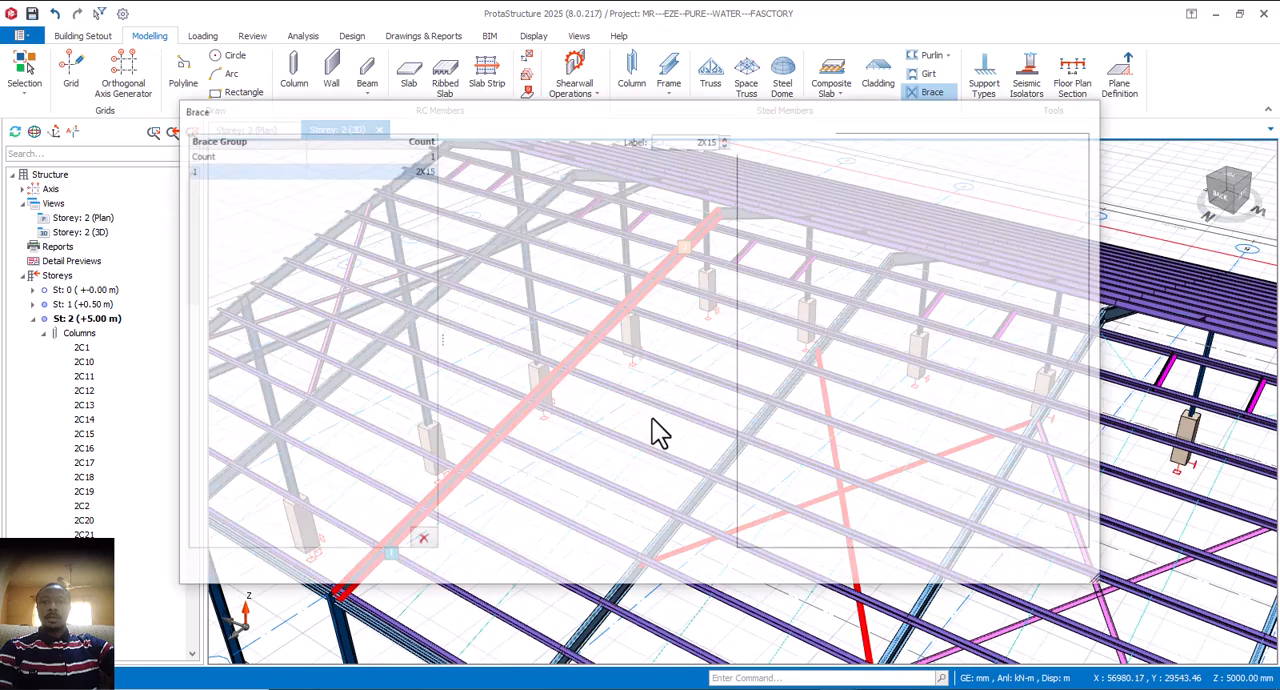
pyautogui.moveTo(988, 384); pyautogui.dragTo(954, 436)
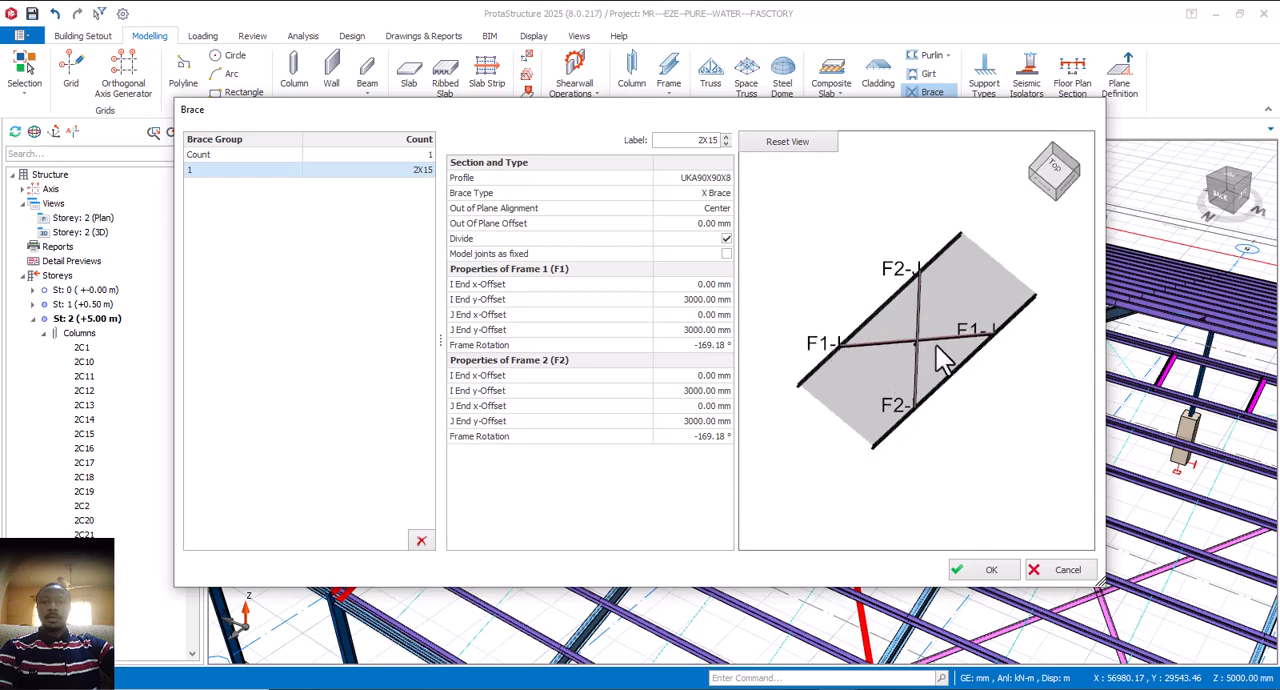
pyautogui.moveTo(921, 338); pyautogui.dragTo(886, 381)
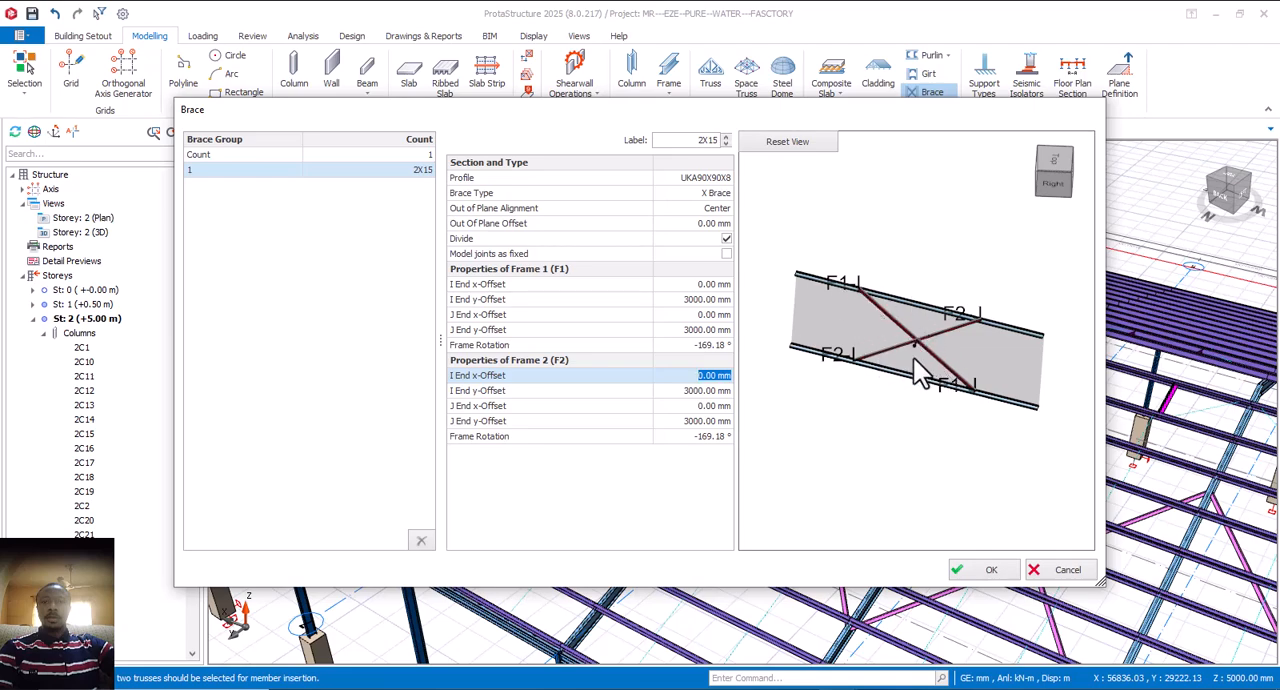
pyautogui.click(685, 300)
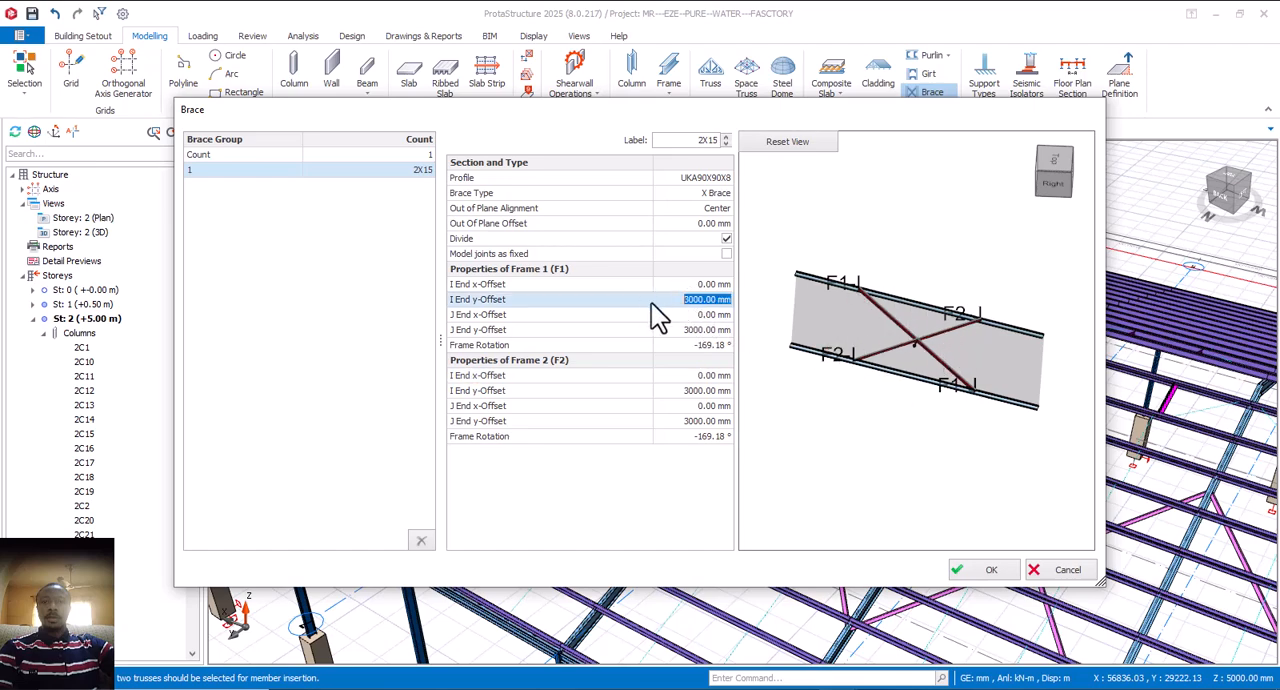
pyautogui.write('0')
pyautogui.press('Return')
pyautogui.click(693, 330)
pyautogui.write('0')
pyautogui.press('Return')
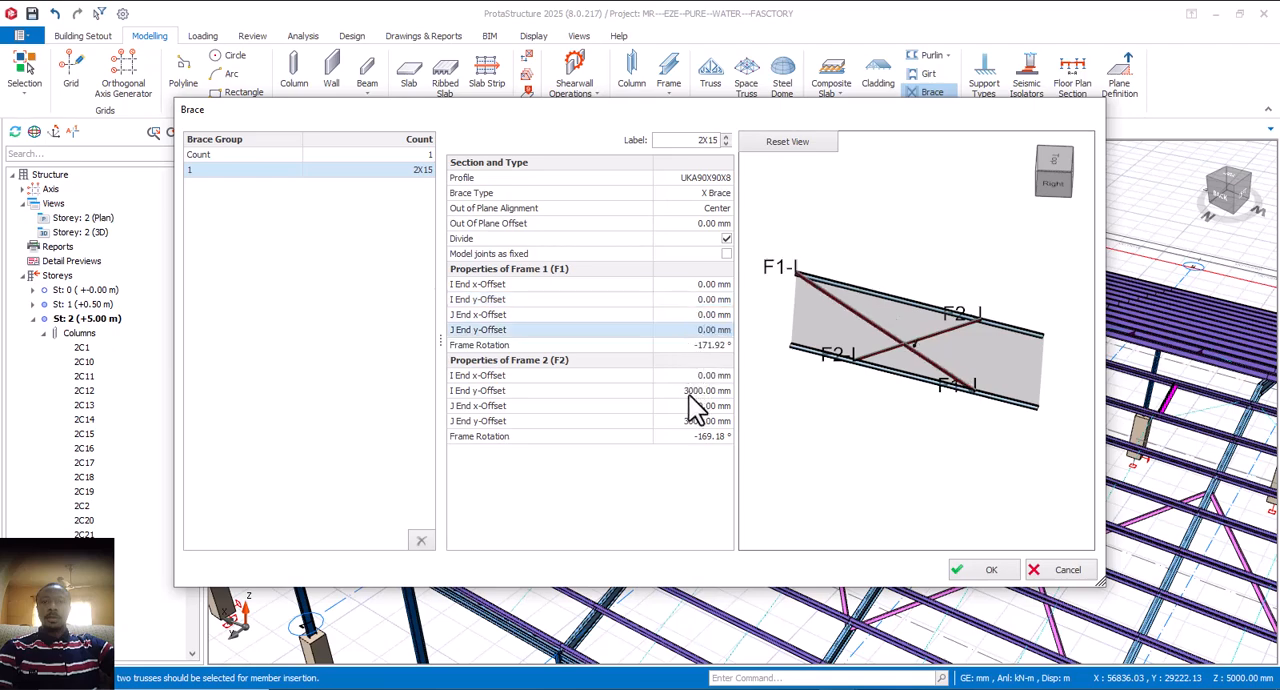
# Step: Set Frame 2's I End y-Offset and J End y-Offset to 0 mm
pyautogui.click(690, 391)
pyautogui.write('0')
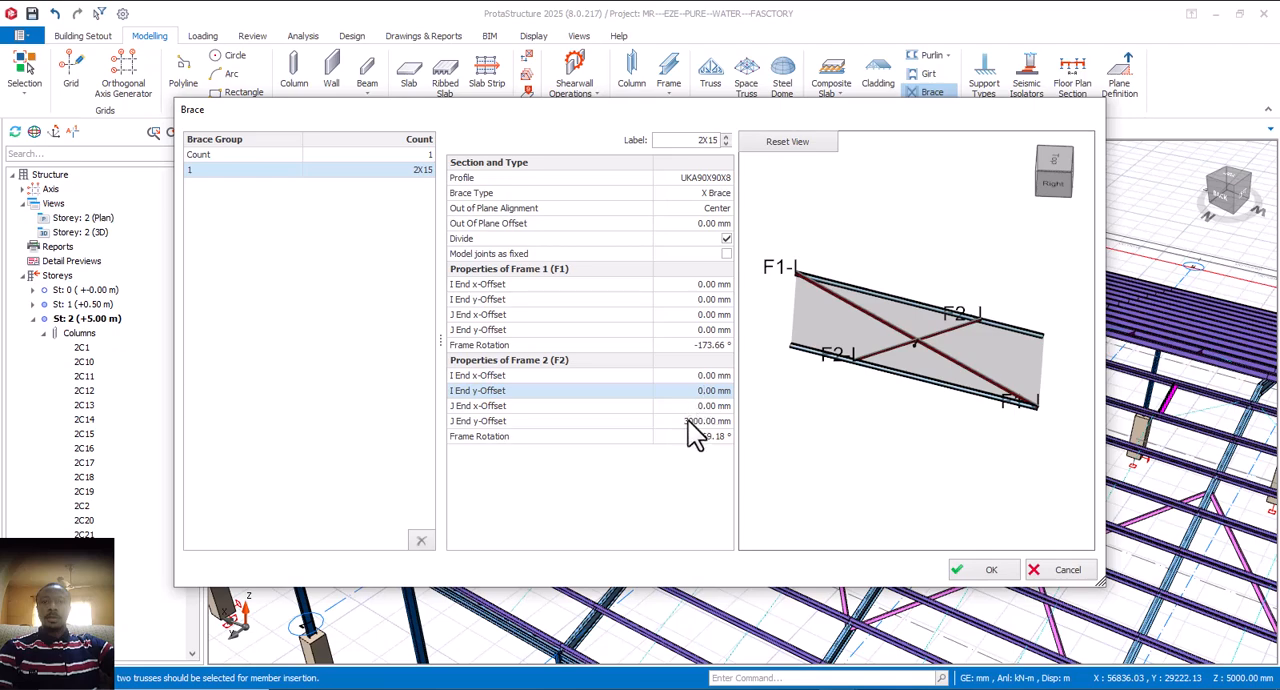
pyautogui.click(690, 421)
pyautogui.write('0')
pyautogui.click(712, 376)
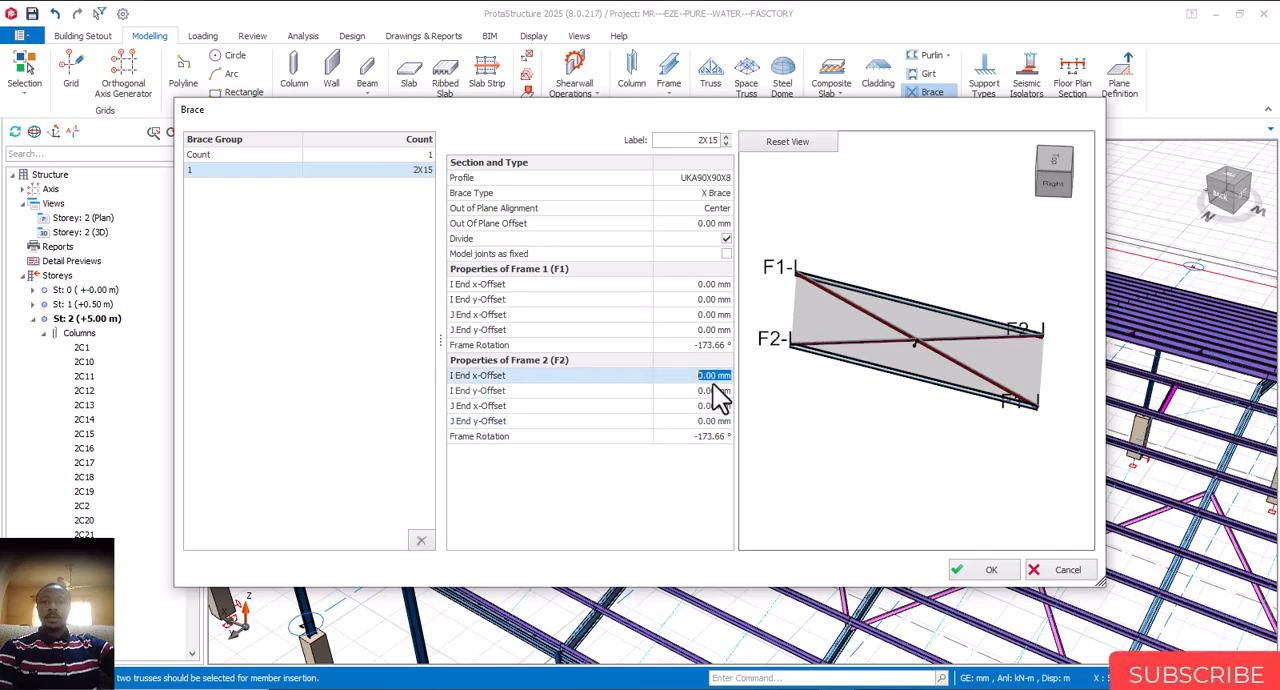
# Step: Set the brace group count to 2, accept the properties, and insert the two X braces in the bay beside the selected truss
pyautogui.click(423, 156)
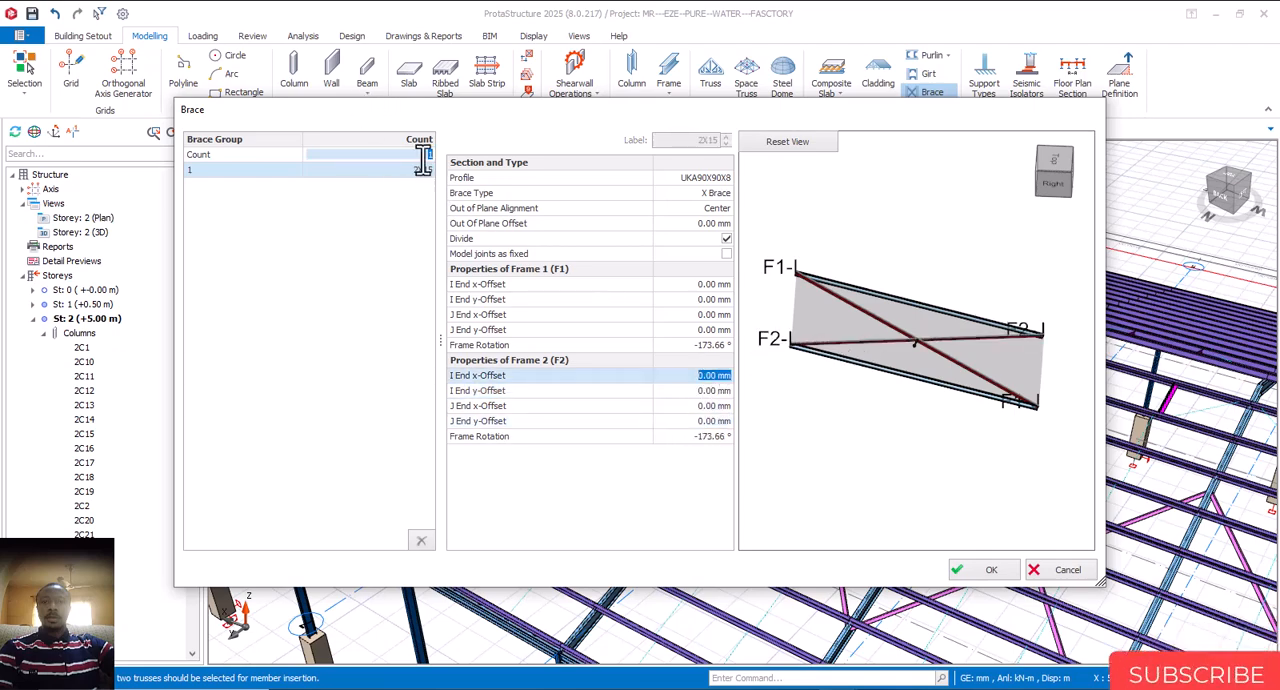
pyautogui.write('2')
pyautogui.click(523, 199)
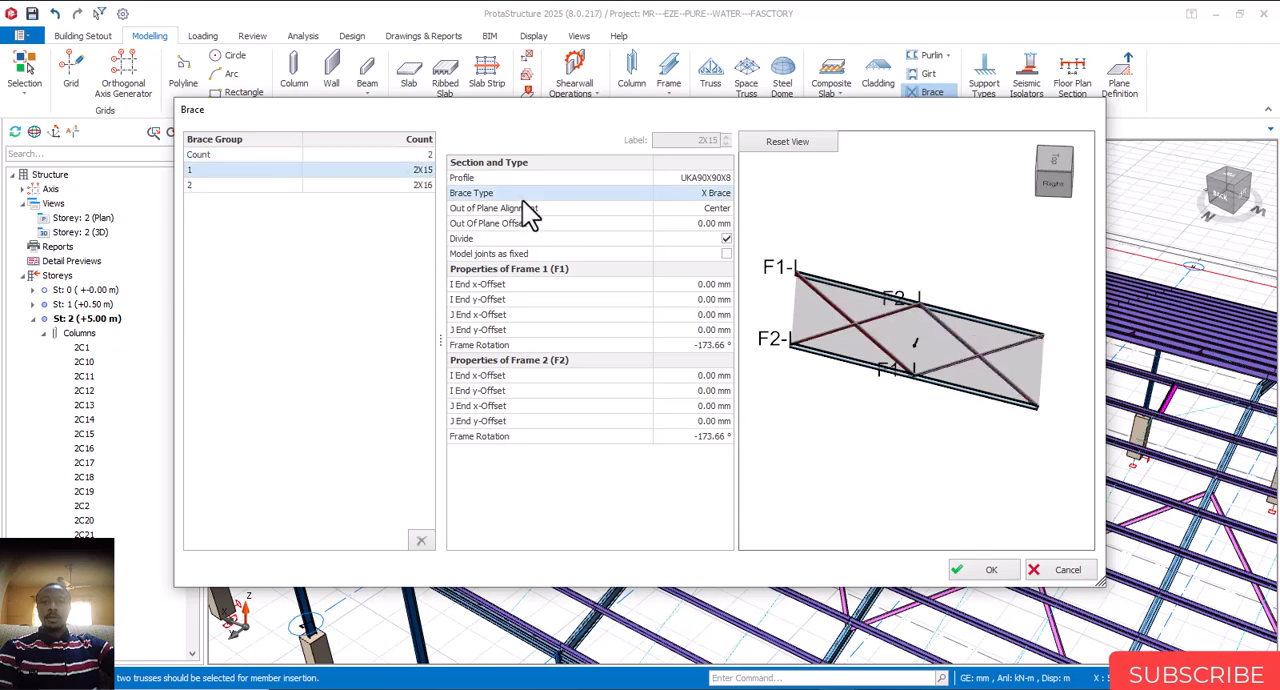
pyautogui.scroll(3, 914, 360)
pyautogui.scroll(-5, 918, 354)
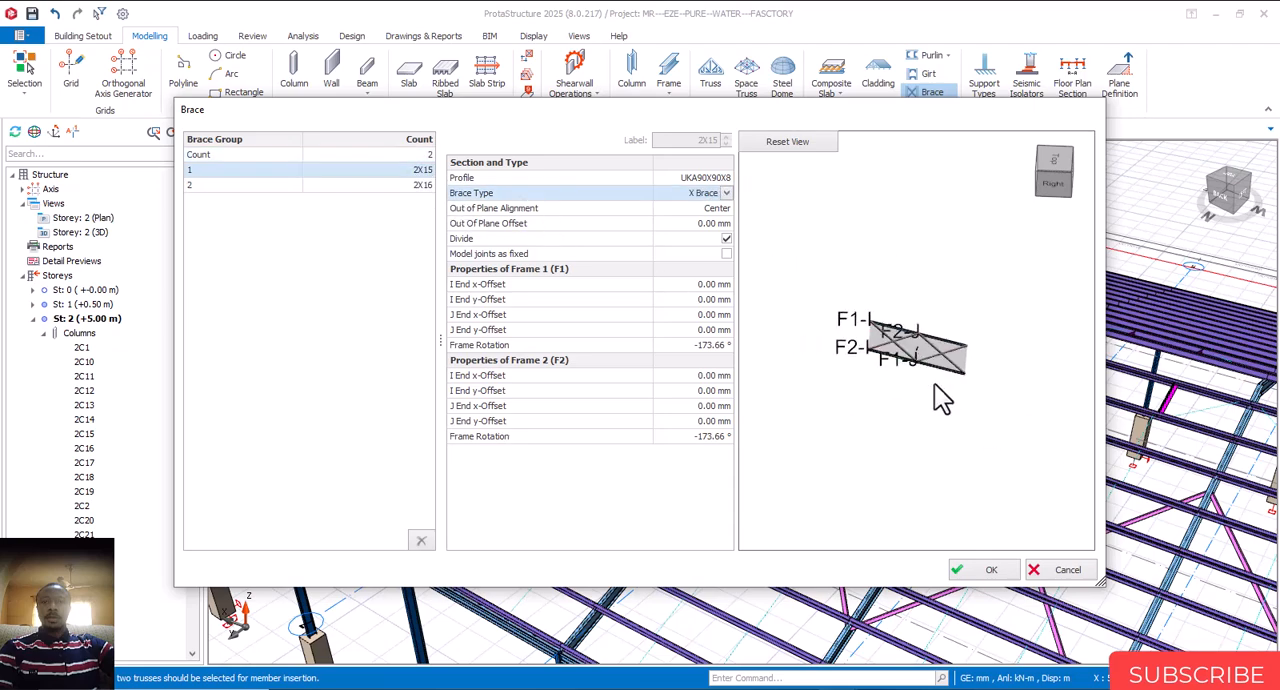
pyautogui.click(991, 570)
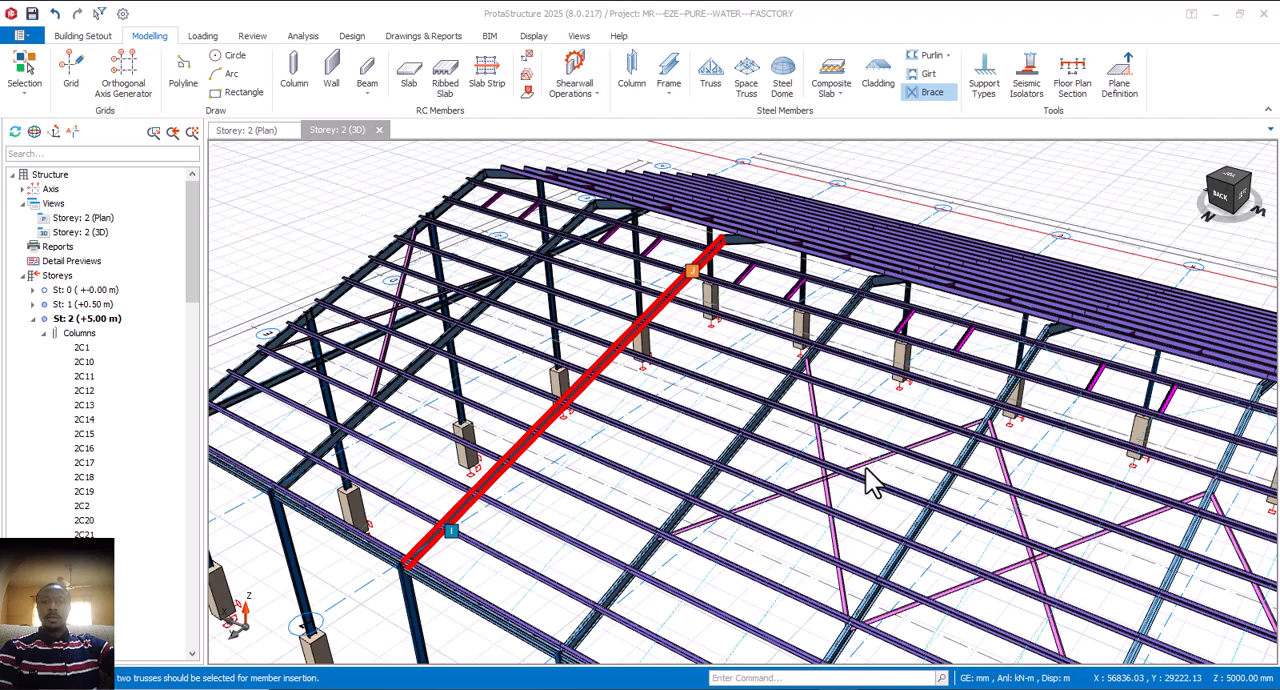
pyautogui.click(706, 392)
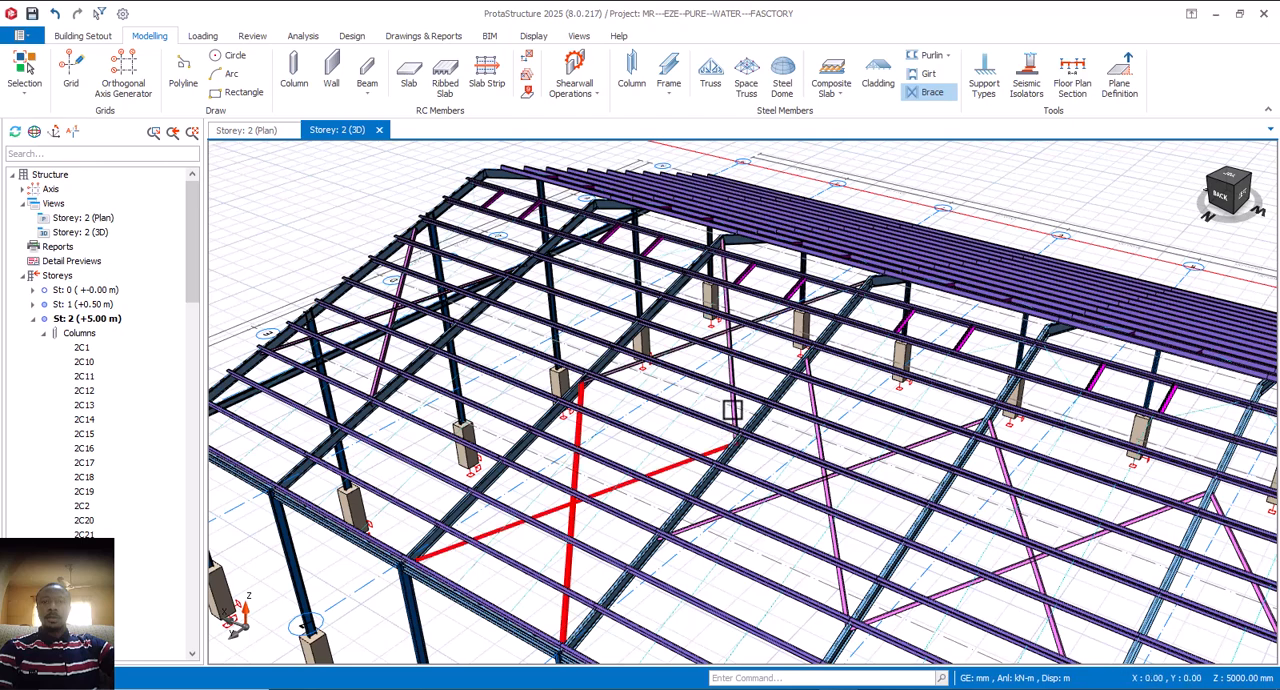
# Step: Open the properties of the newly inserted double X brace and set Frame 1's I End y-Offset to 600 mm
pyautogui.scroll(-2, 700, 425)
pyautogui.scroll(2, 703, 450)
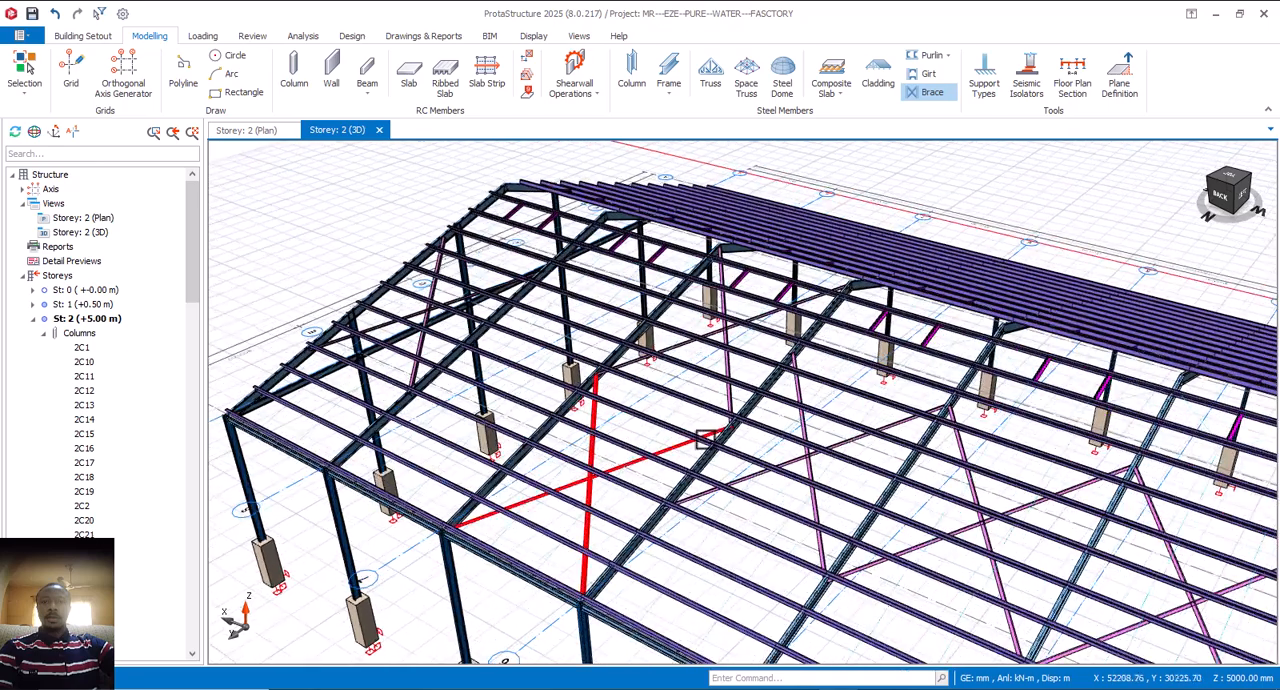
pyautogui.scroll(-2, 805, 462)
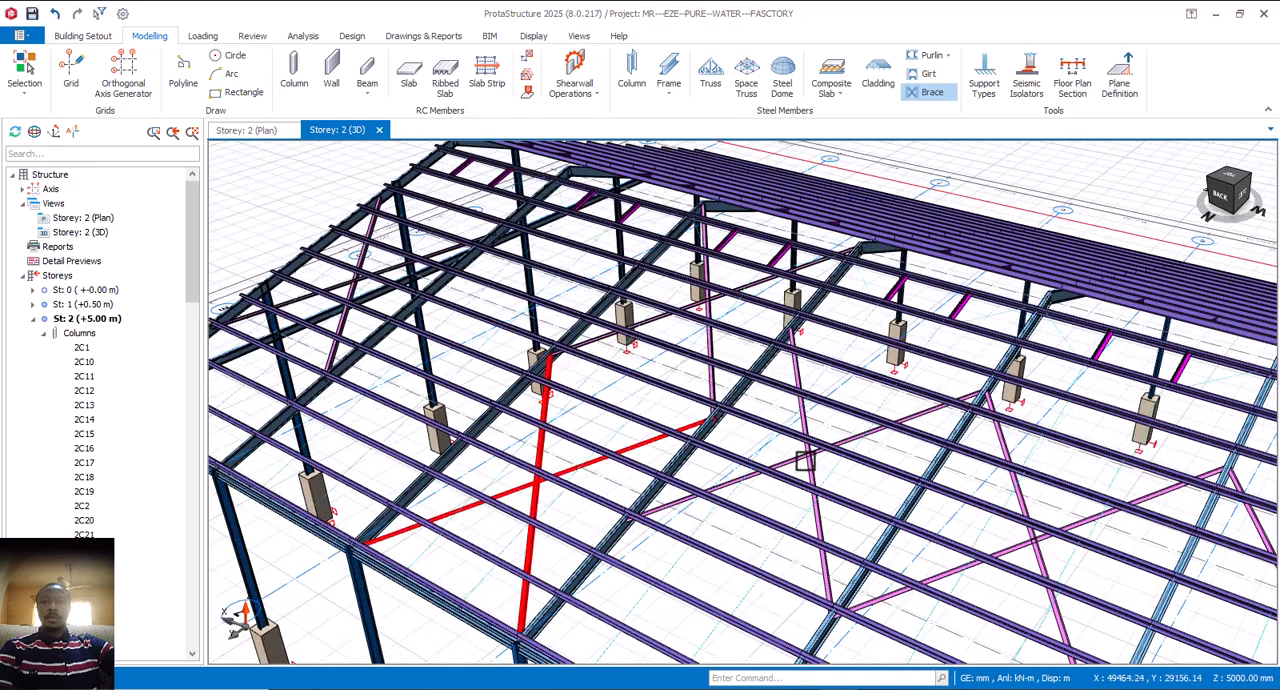
pyautogui.scroll(1, 613, 535)
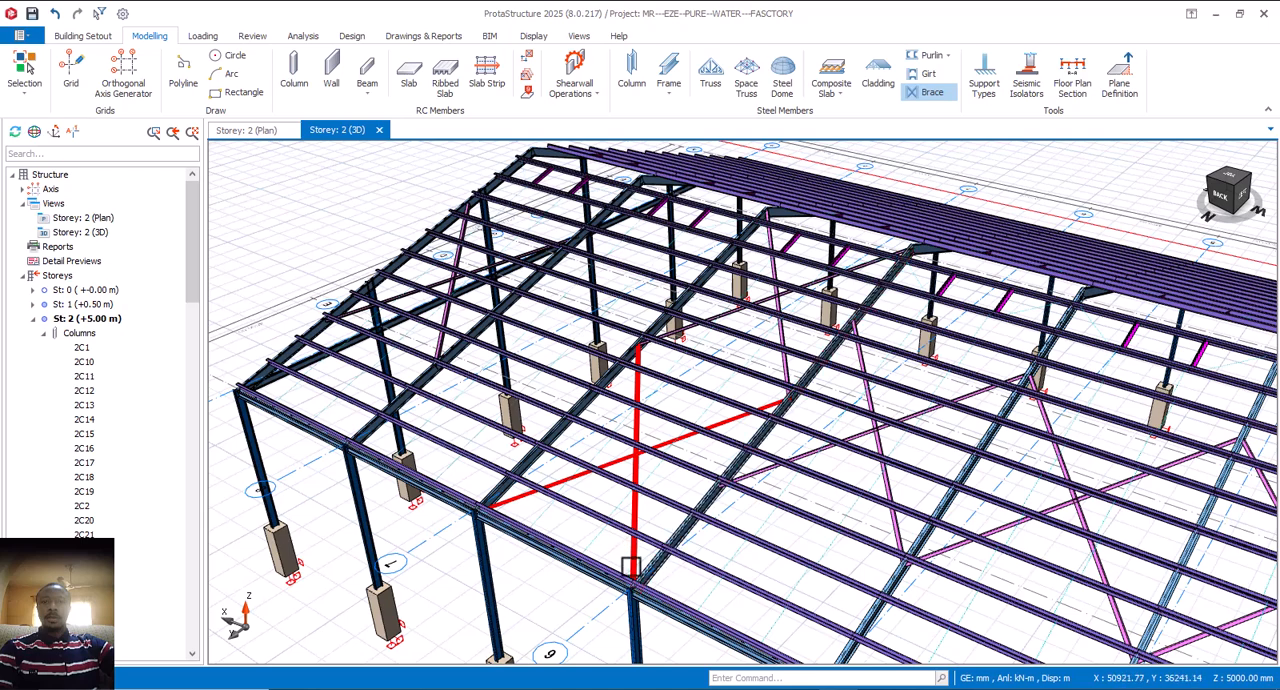
pyautogui.rightClick(633, 586)
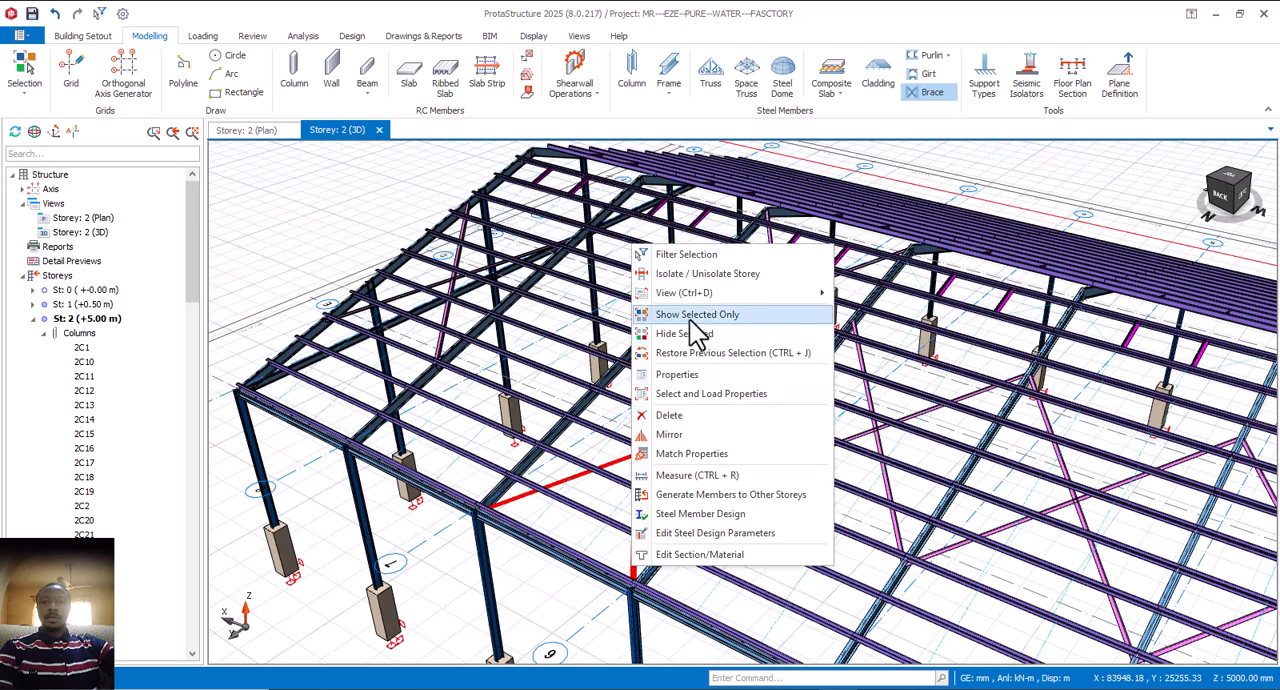
pyautogui.click(690, 377)
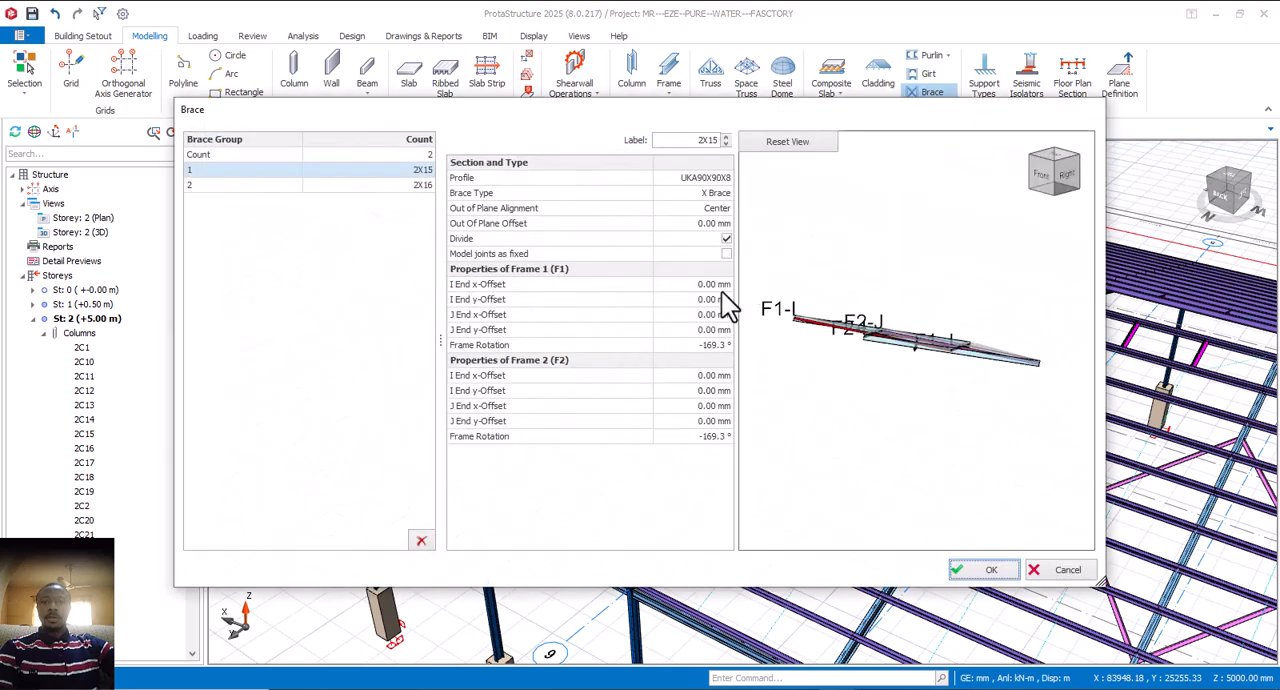
pyautogui.click(717, 303)
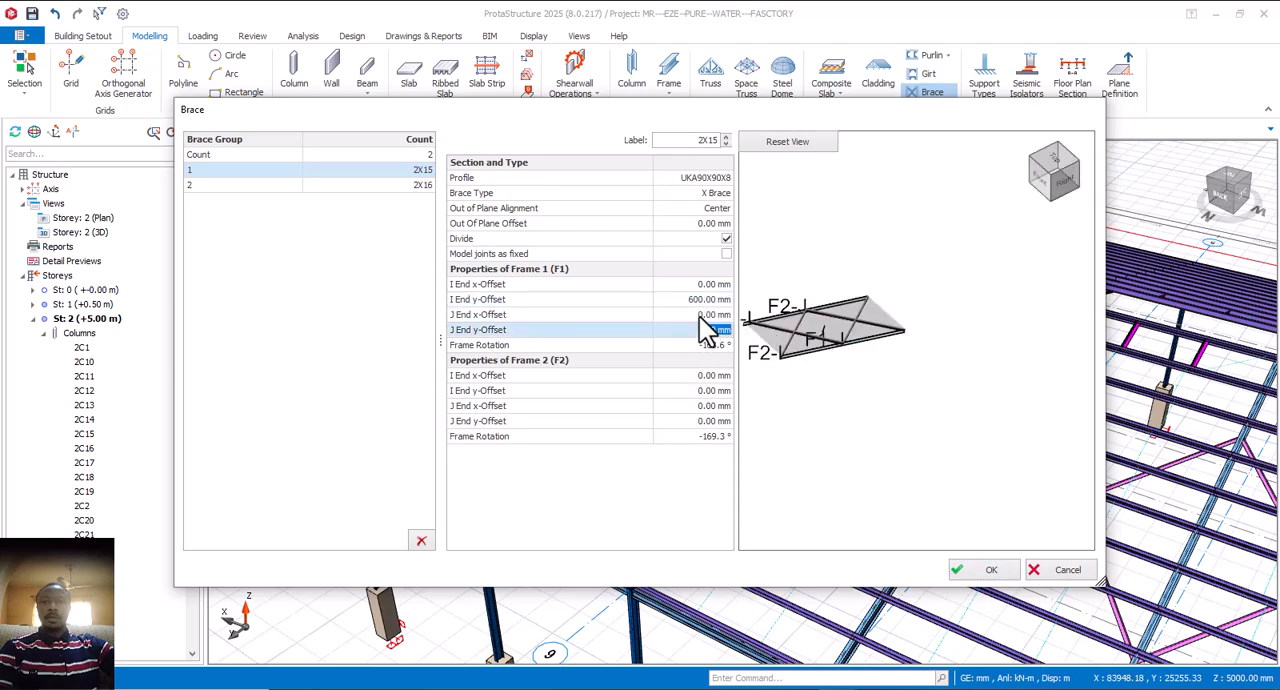
# Step: Set Frame 2's I End y-Offset to 600 mm for the first brace of the group
pyautogui.scroll(-1, 856, 340)
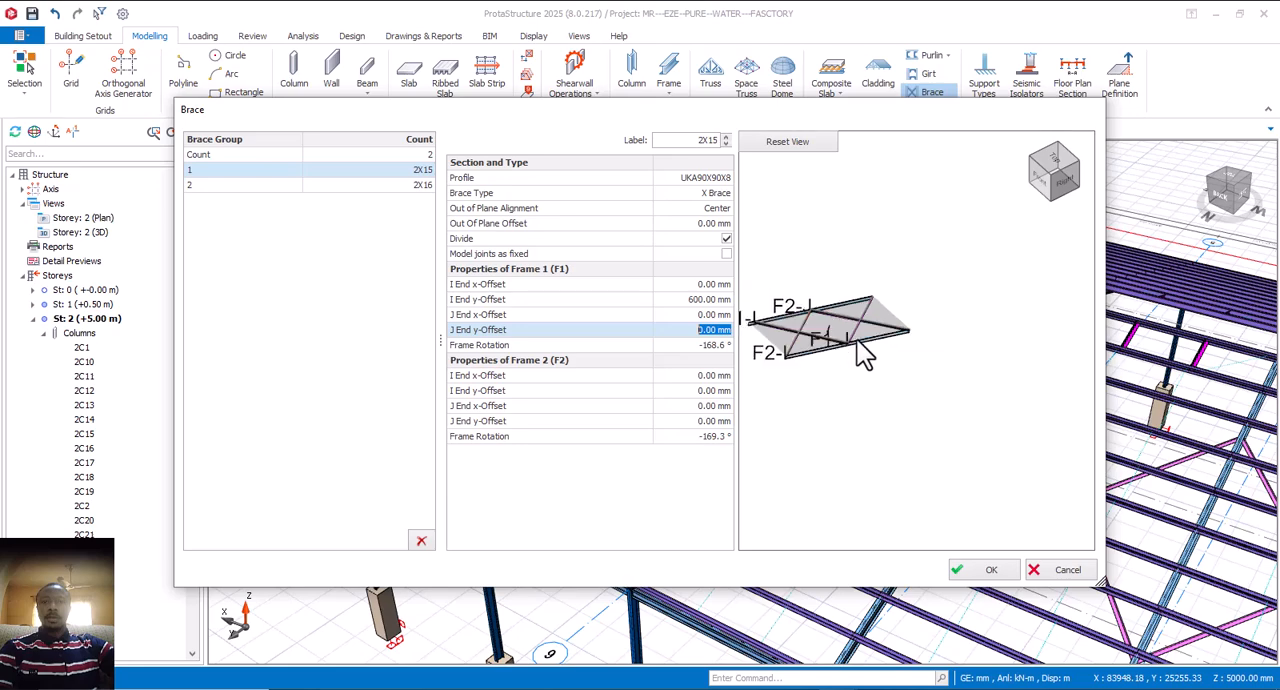
pyautogui.scroll(3, 792, 333)
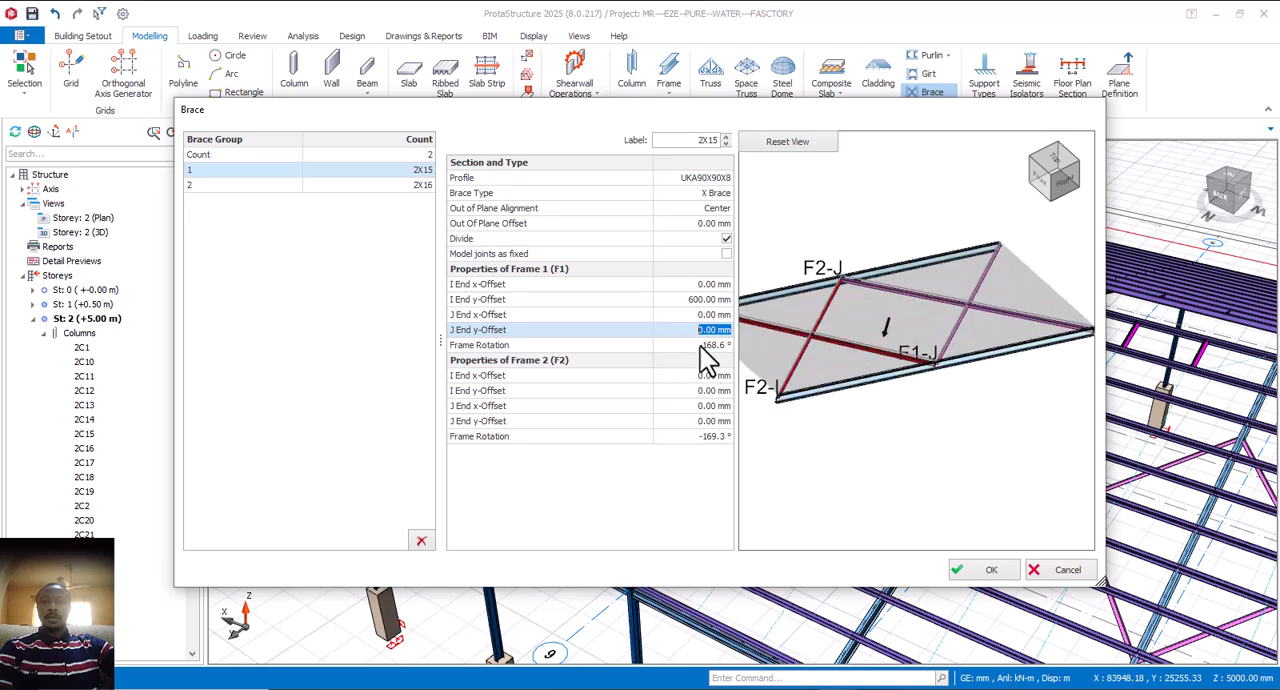
pyautogui.click(701, 391)
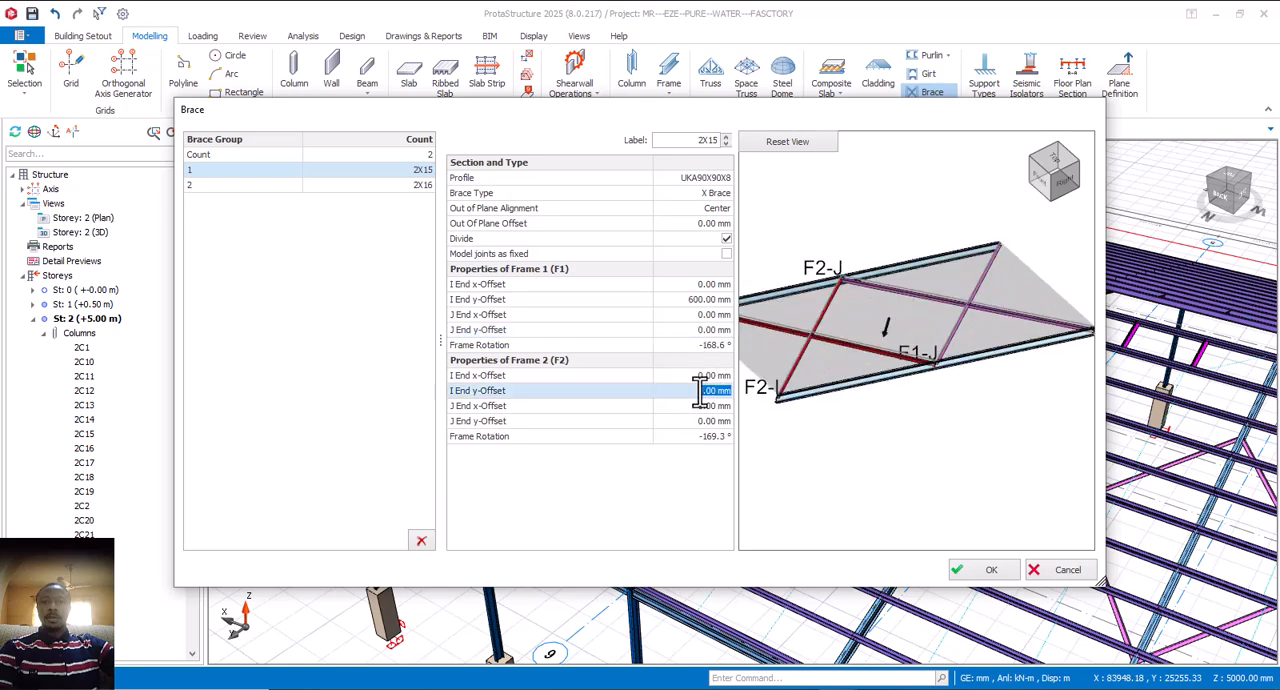
pyautogui.write('600')
pyautogui.click(712, 374)
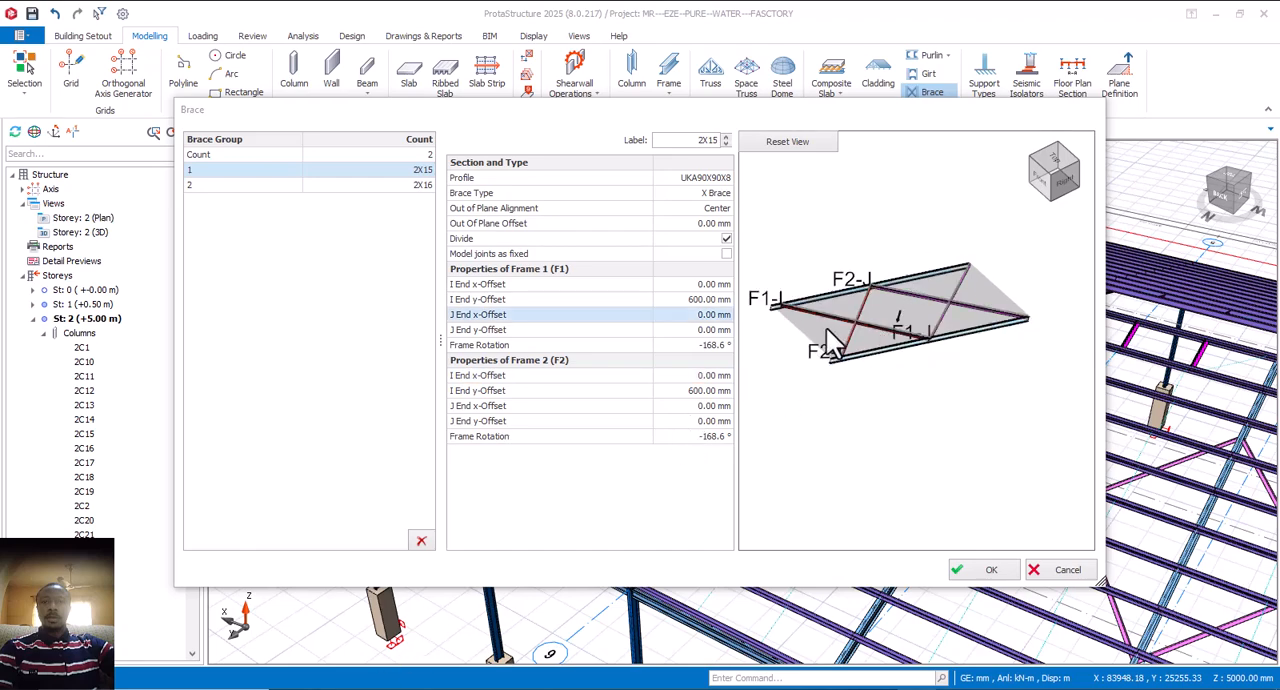
# Step: Check where the Frame 1 and Frame 2 I ends meet the trusses in the preview, and accept the brace properties
pyautogui.scroll(5, 836, 327)
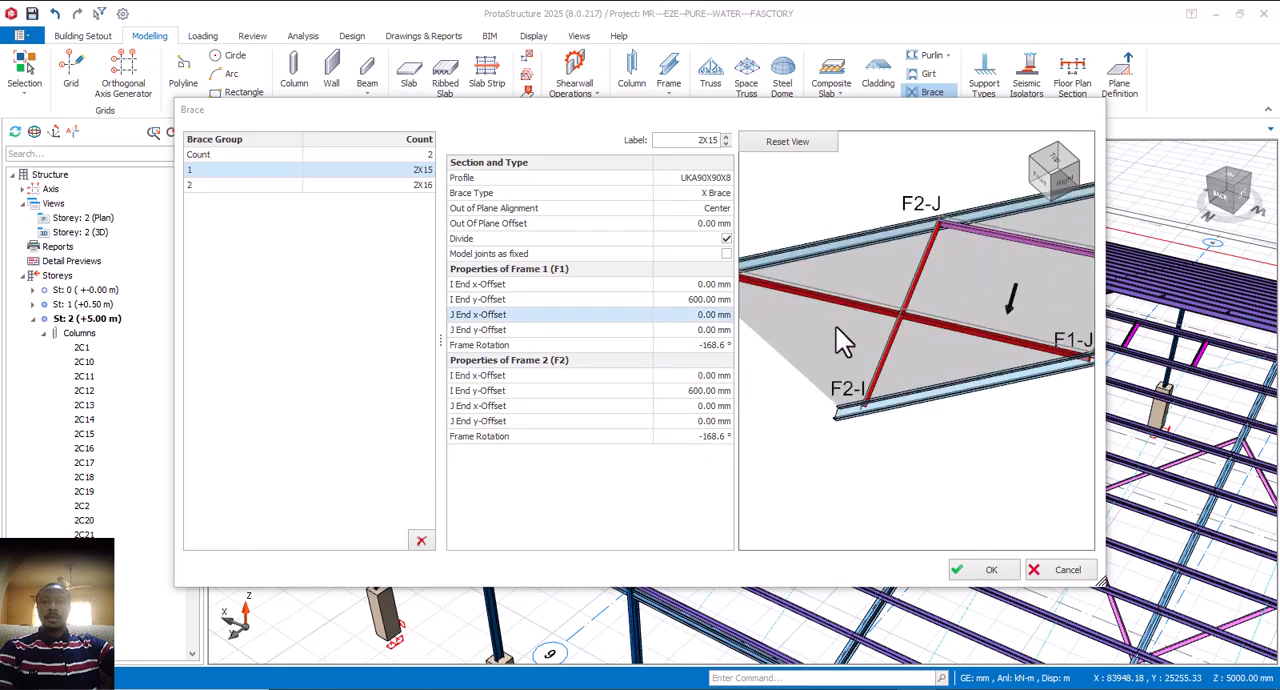
pyautogui.scroll(-3, 849, 333)
pyautogui.moveTo(849, 333); pyautogui.dragTo(897, 356, button='middle')
pyautogui.scroll(5, 816, 302)
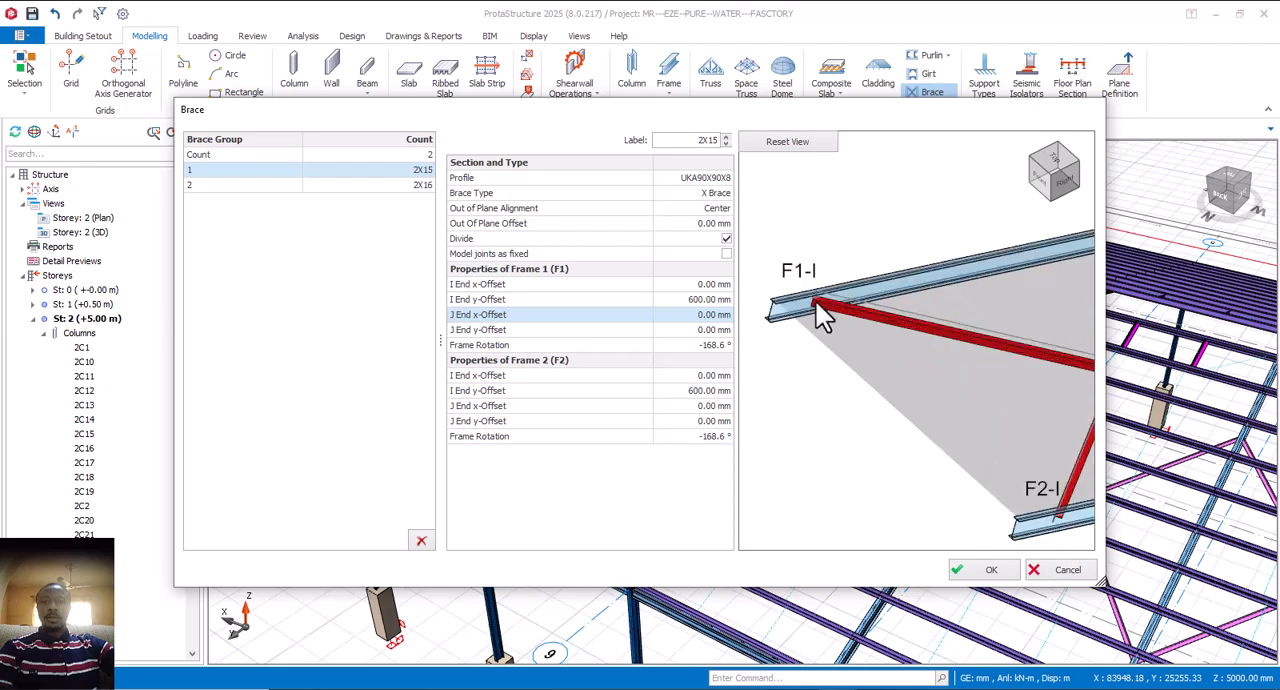
pyautogui.scroll(-3, 816, 302)
pyautogui.scroll(3, 922, 397)
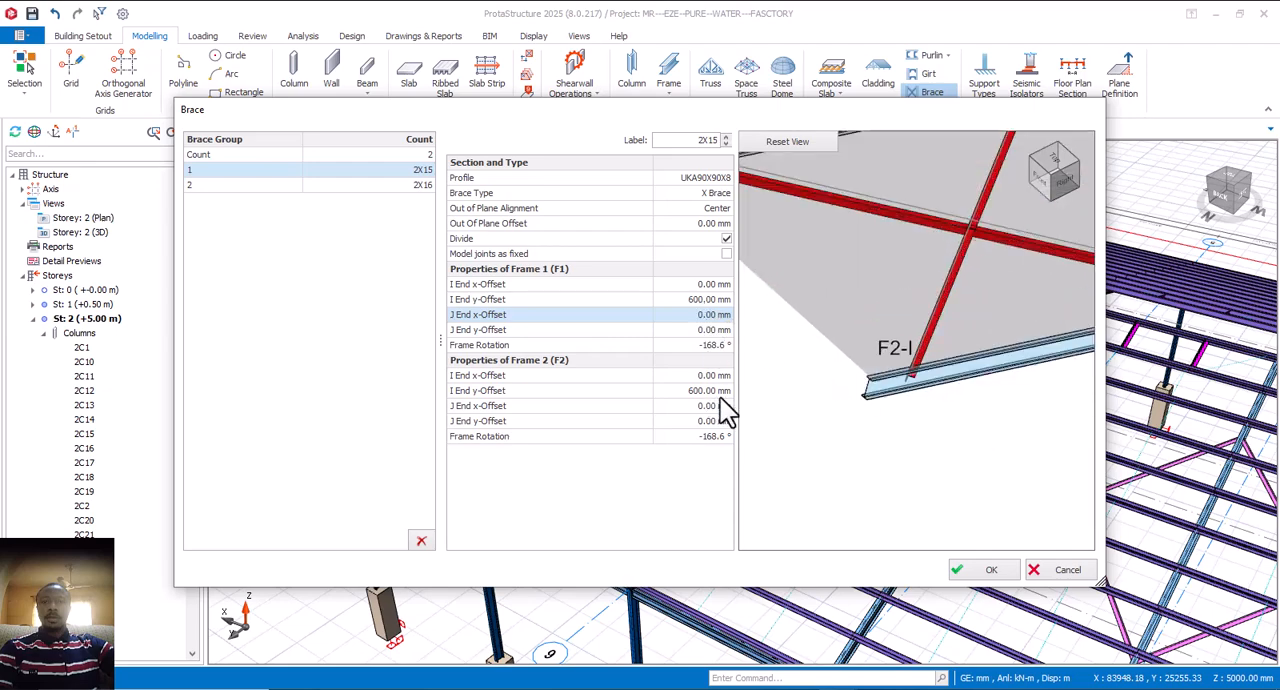
pyautogui.scroll(-4, 905, 395)
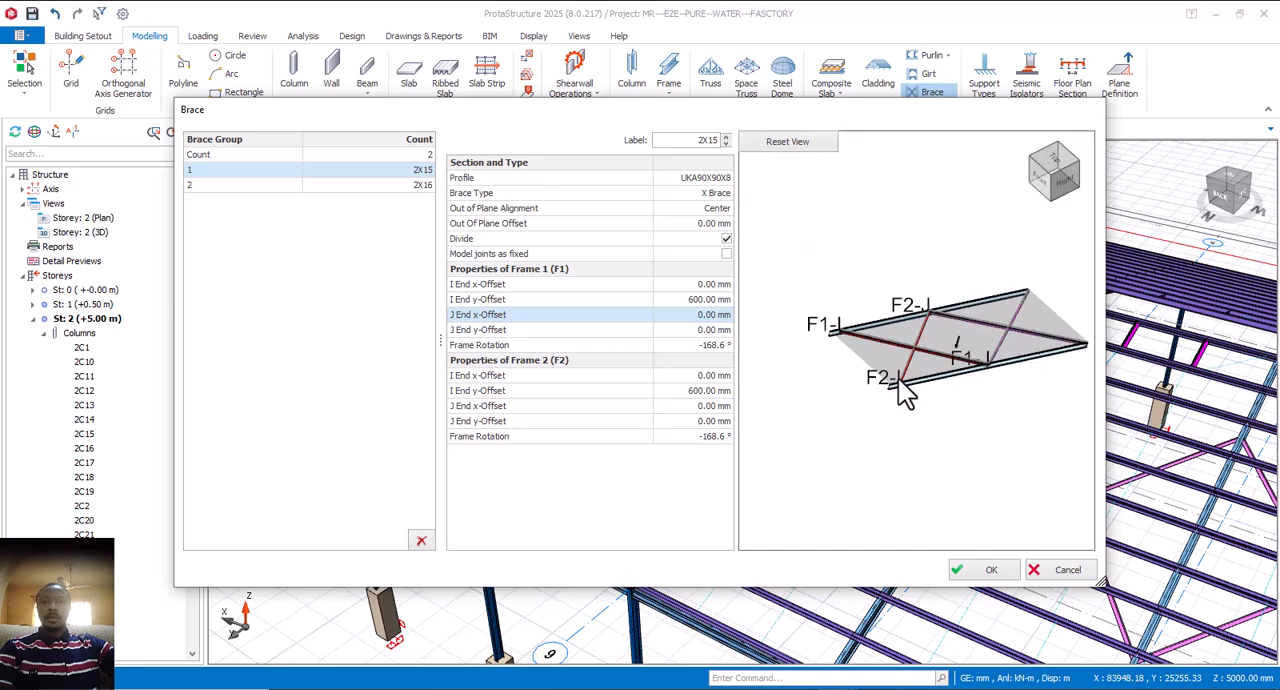
pyautogui.click(984, 570)
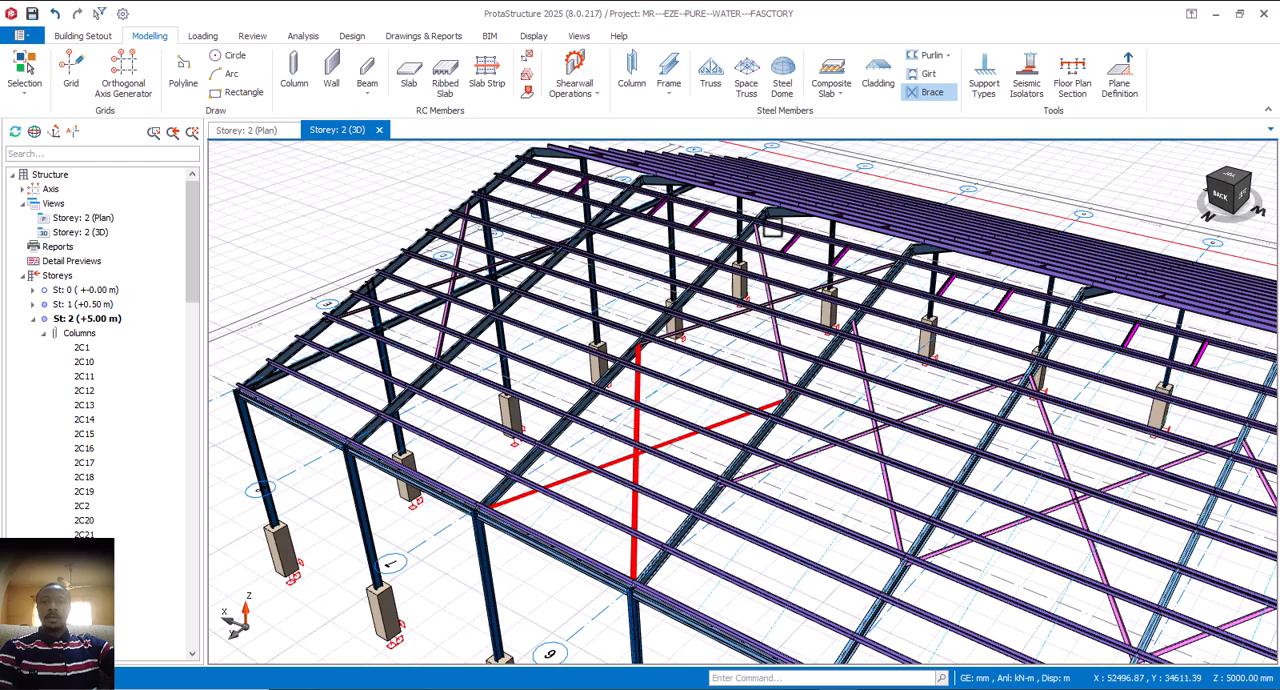
# Step: Examine the upper ends of the new double X brace near the roof ridge
pyautogui.scroll(5, 783, 244)
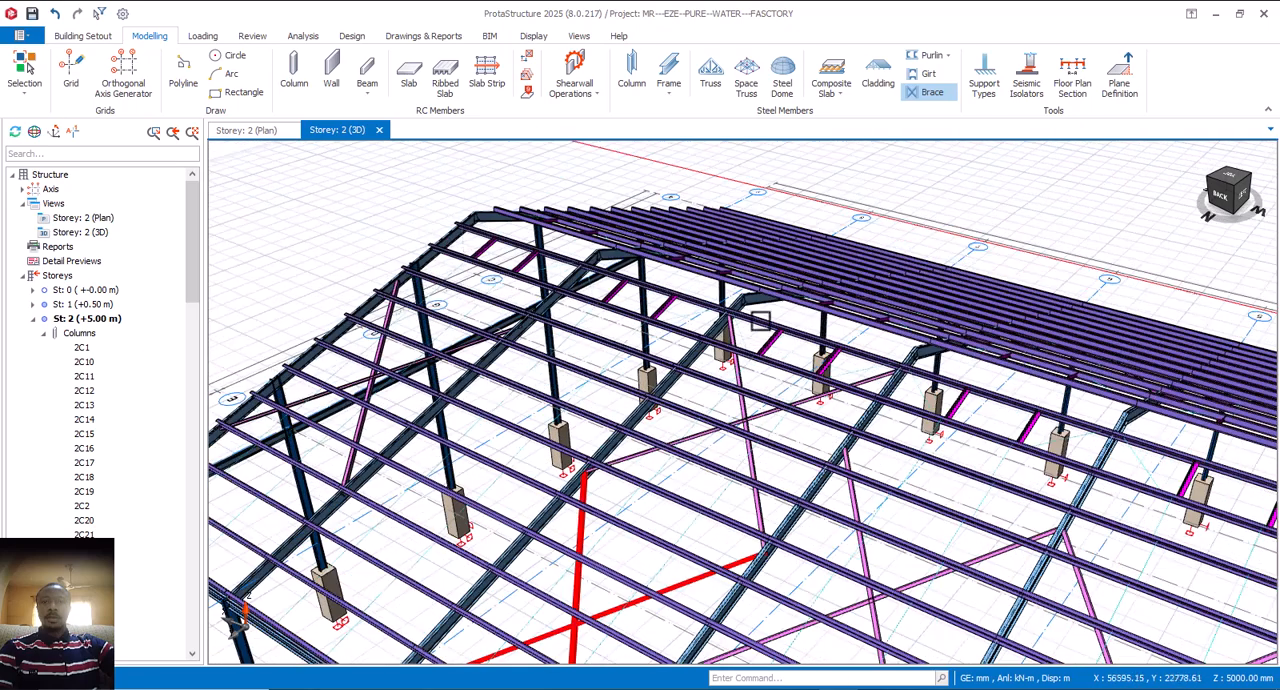
pyautogui.scroll(-5, 656, 277)
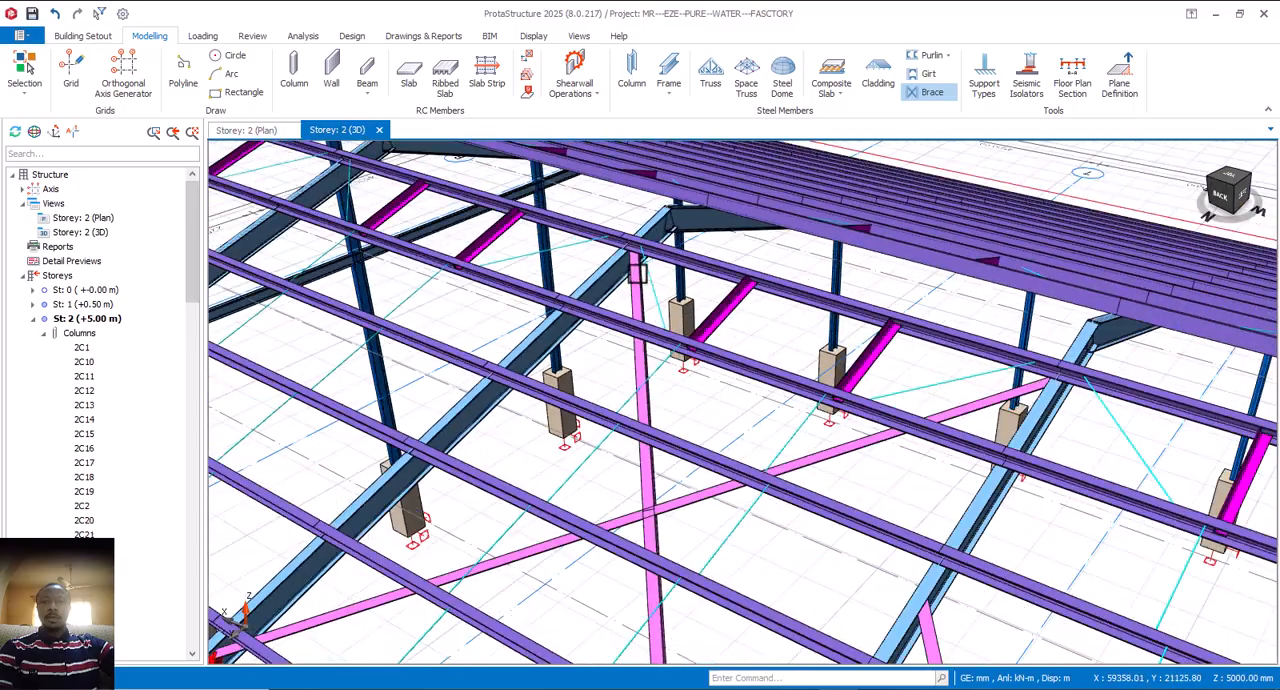
pyautogui.moveTo(971, 406)
pyautogui.mouseDown(button='middle')
pyautogui.moveTo(1074, 435)
pyautogui.moveTo(1077, 415)
pyautogui.mouseUp(button='middle')
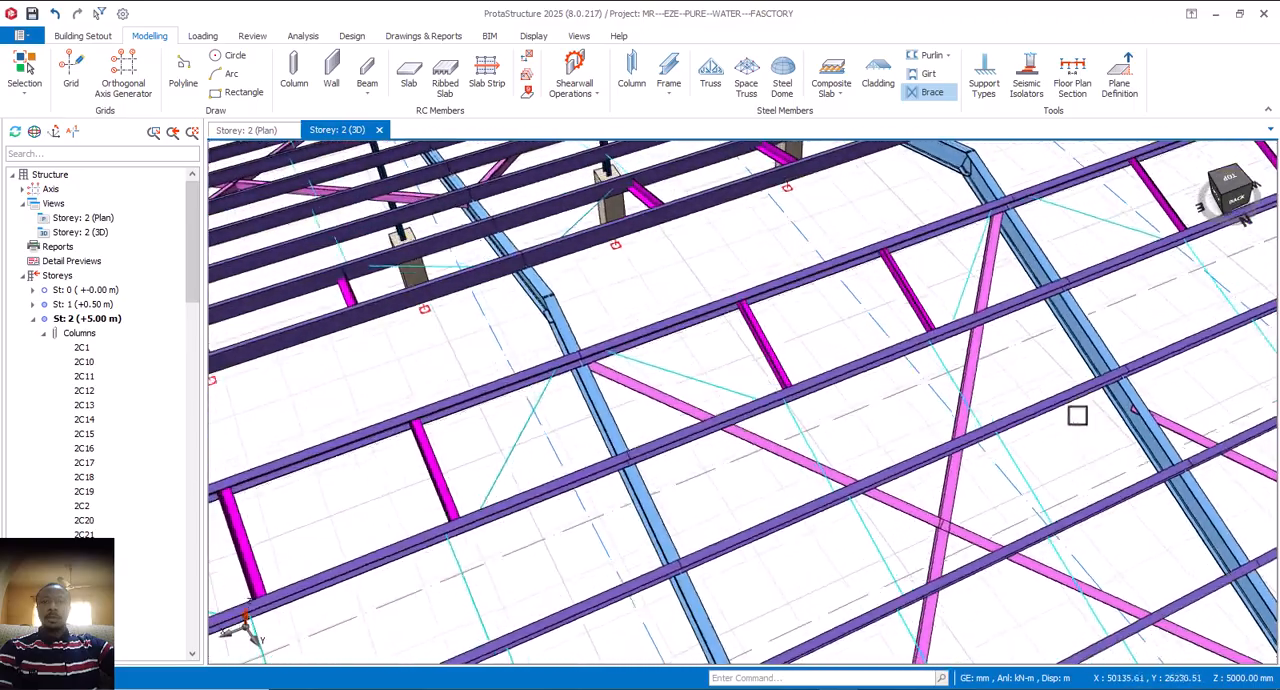
# Step: Delete the two-brace X group from the roof bay between axes 6 and 7
pyautogui.moveTo(1012, 256); pyautogui.dragTo(1025, 344, button='middle')
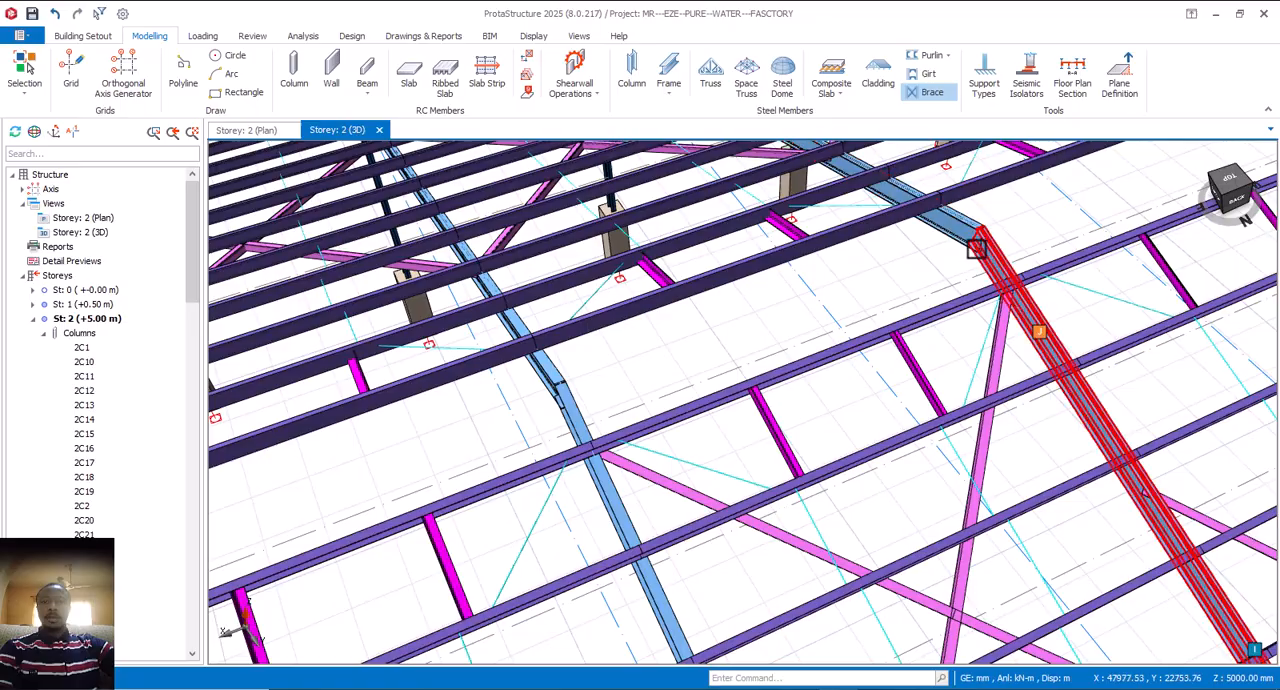
pyautogui.scroll(2, 1020, 346)
pyautogui.scroll(-5, 1022, 338)
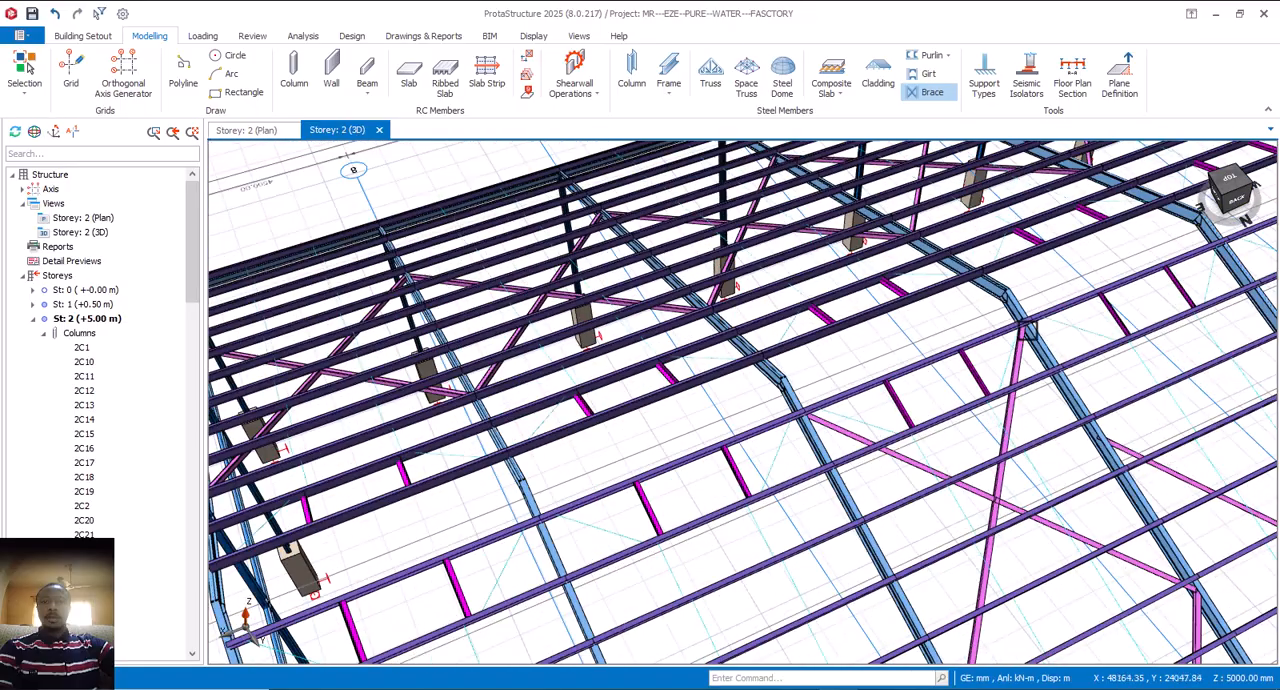
pyautogui.moveTo(1054, 414); pyautogui.dragTo(900, 394, button='middle')
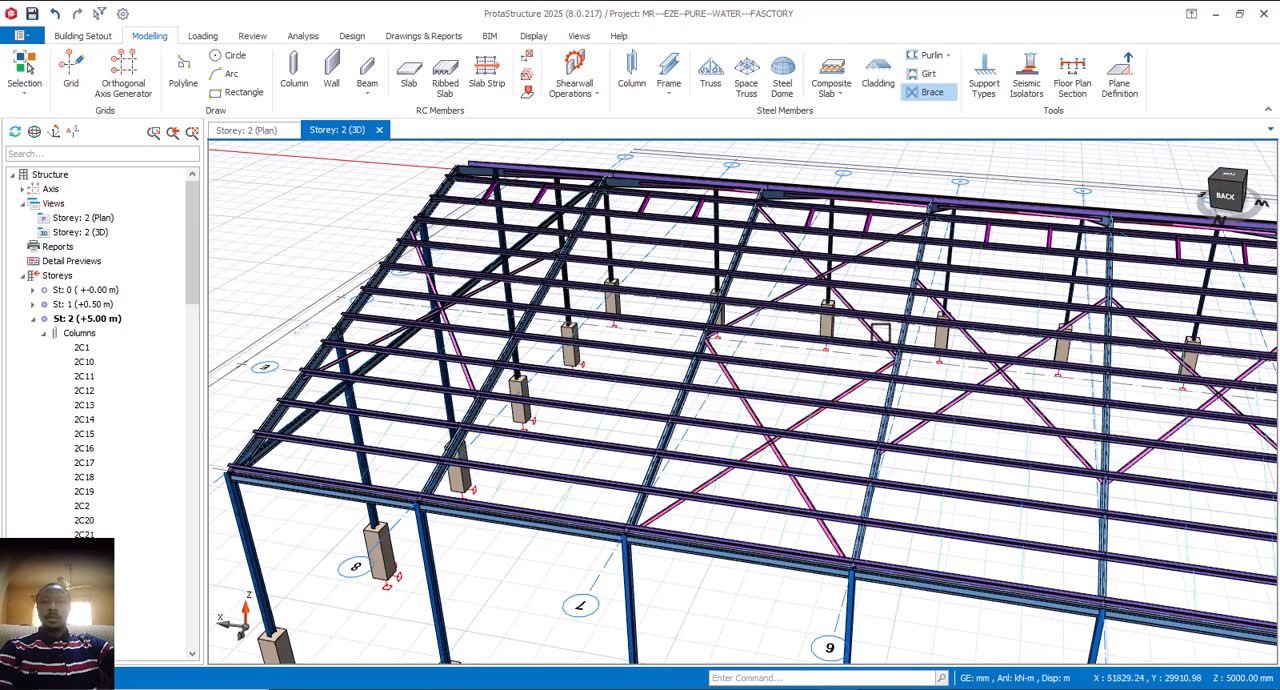
pyautogui.click(877, 333)
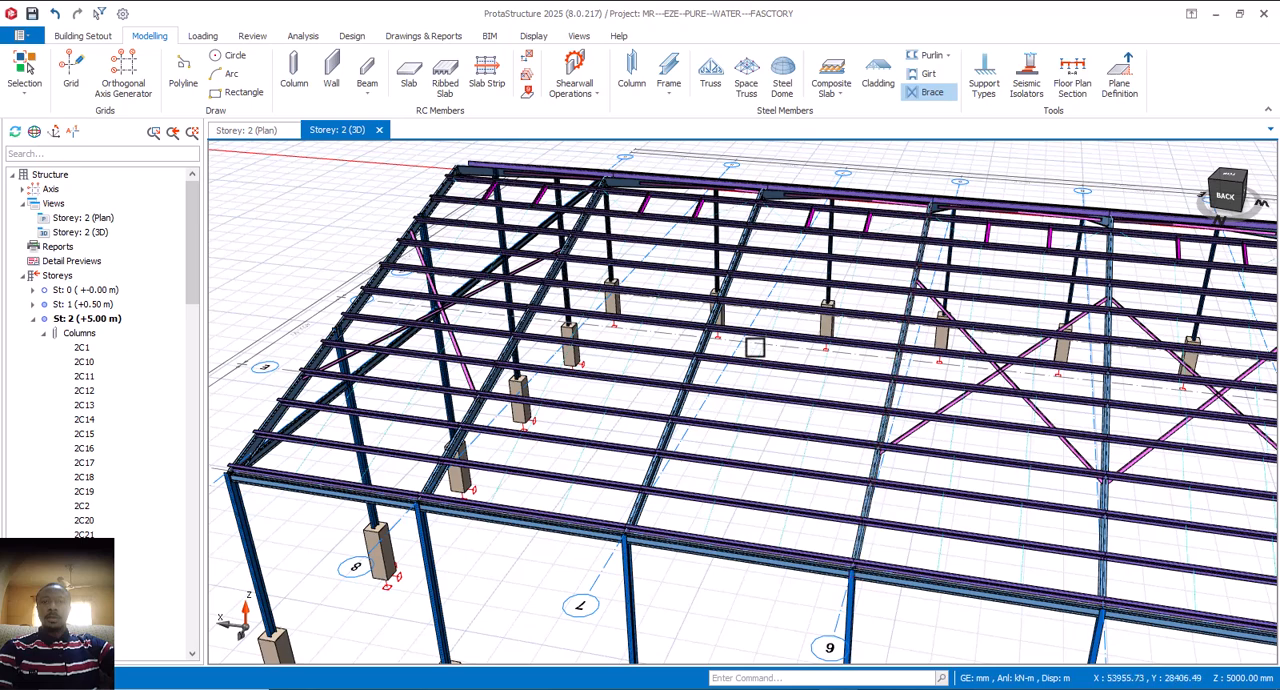
pyautogui.click(935, 96)
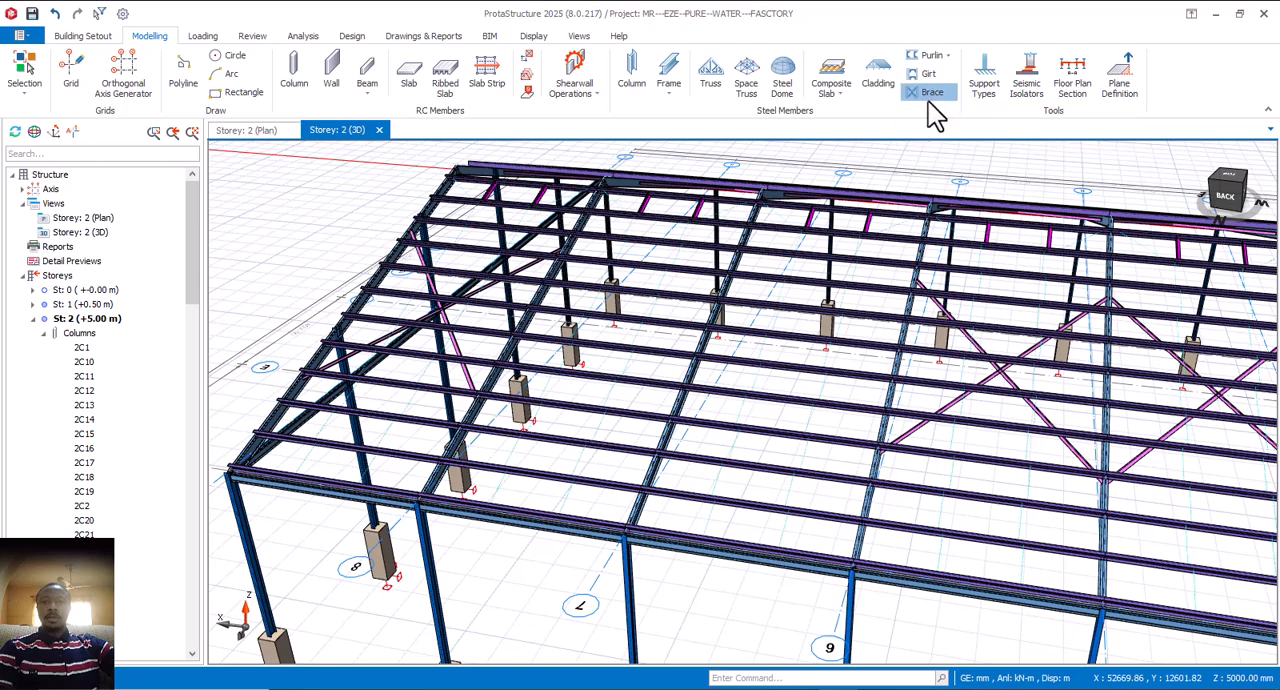
pyautogui.click(898, 367)
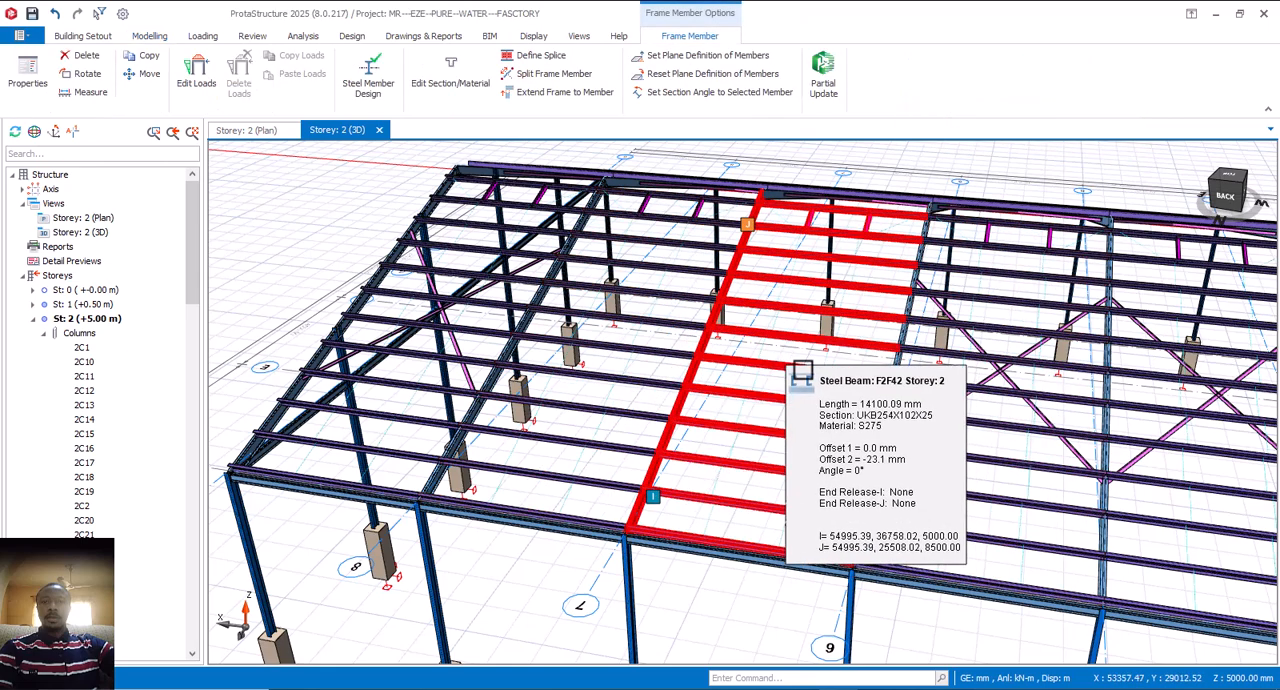
pyautogui.moveTo(784, 367); pyautogui.dragTo(850, 420, button='middle')
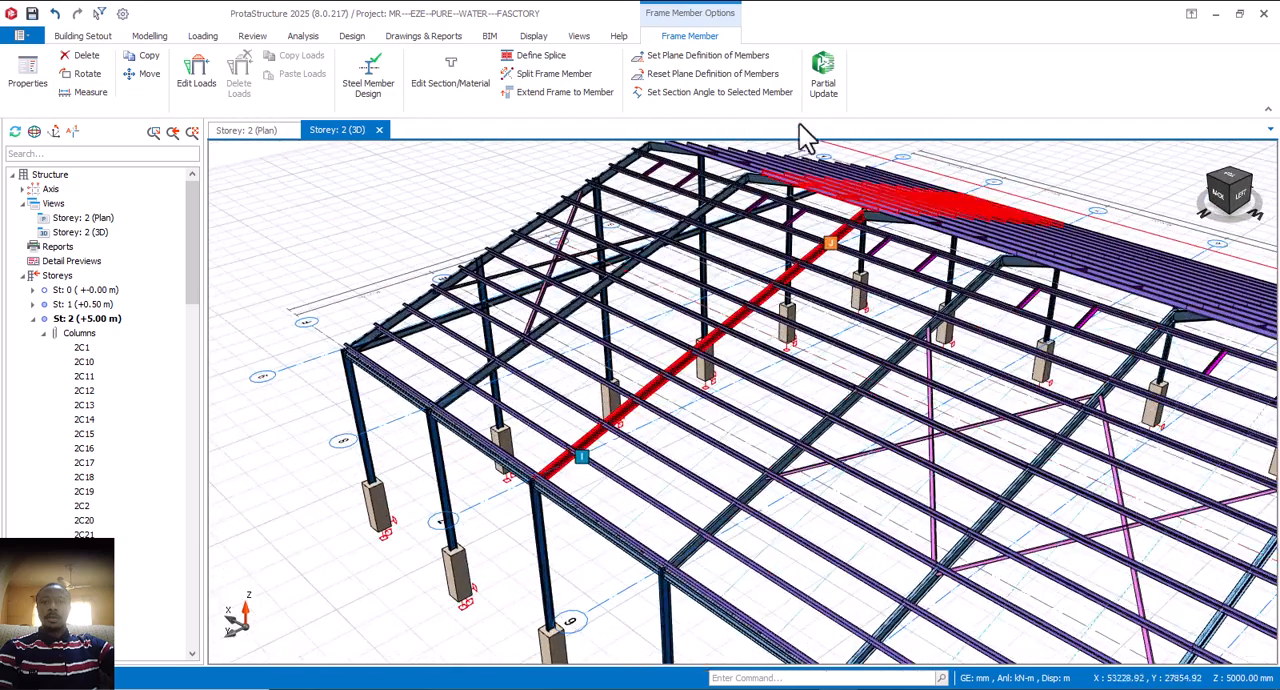
pyautogui.press('Escape')
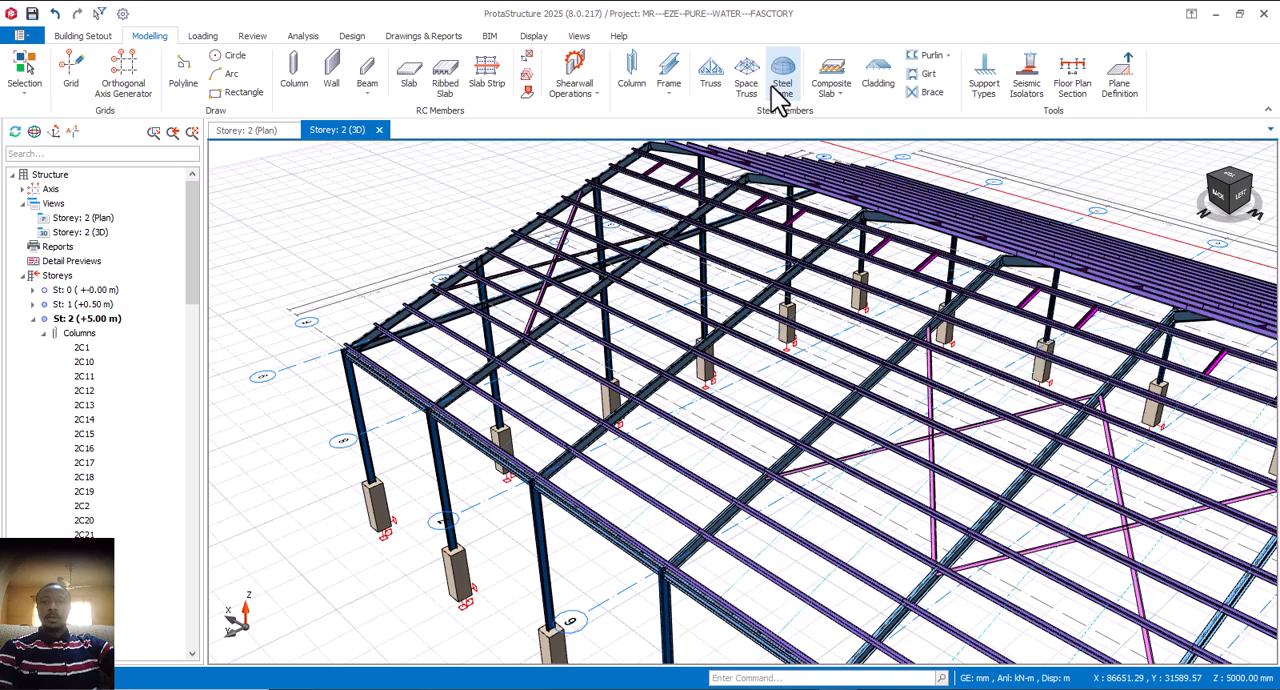
# Step: Insert a single X brace with 3000 mm end y-offsets between the roof trusses on axes 7 and 6
pyautogui.click(928, 92)
pyautogui.scroll(1, 830, 428)
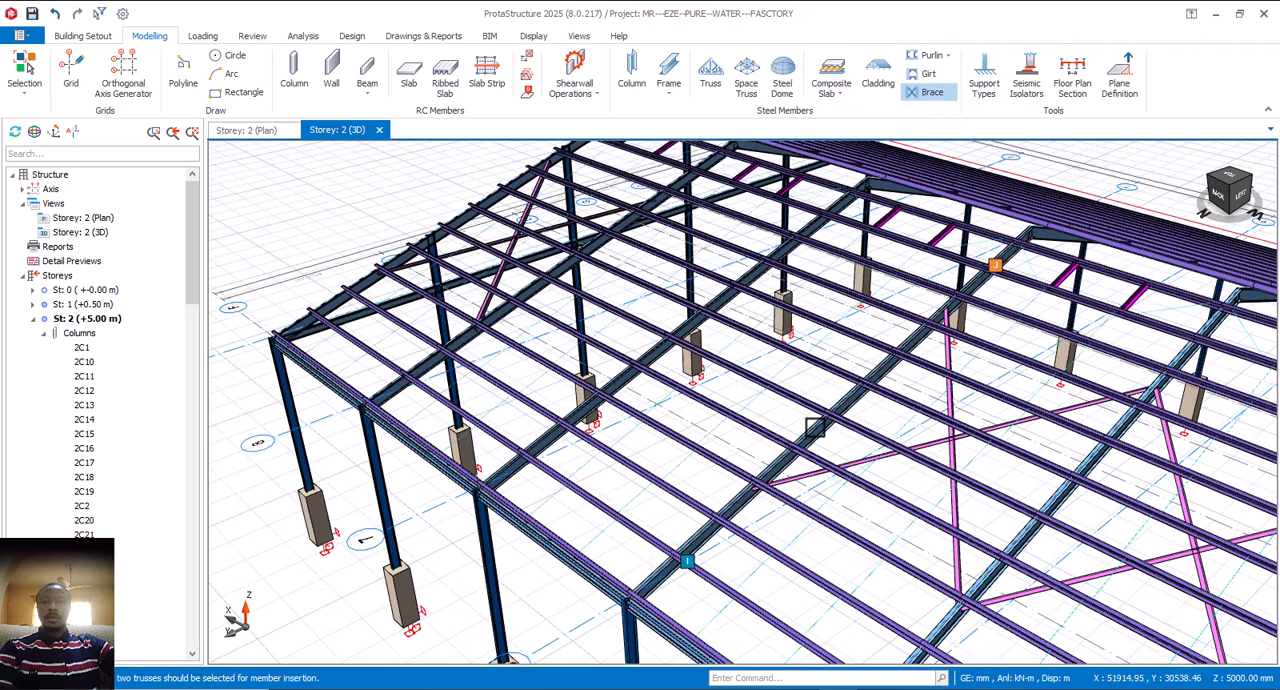
pyautogui.click(655, 350)
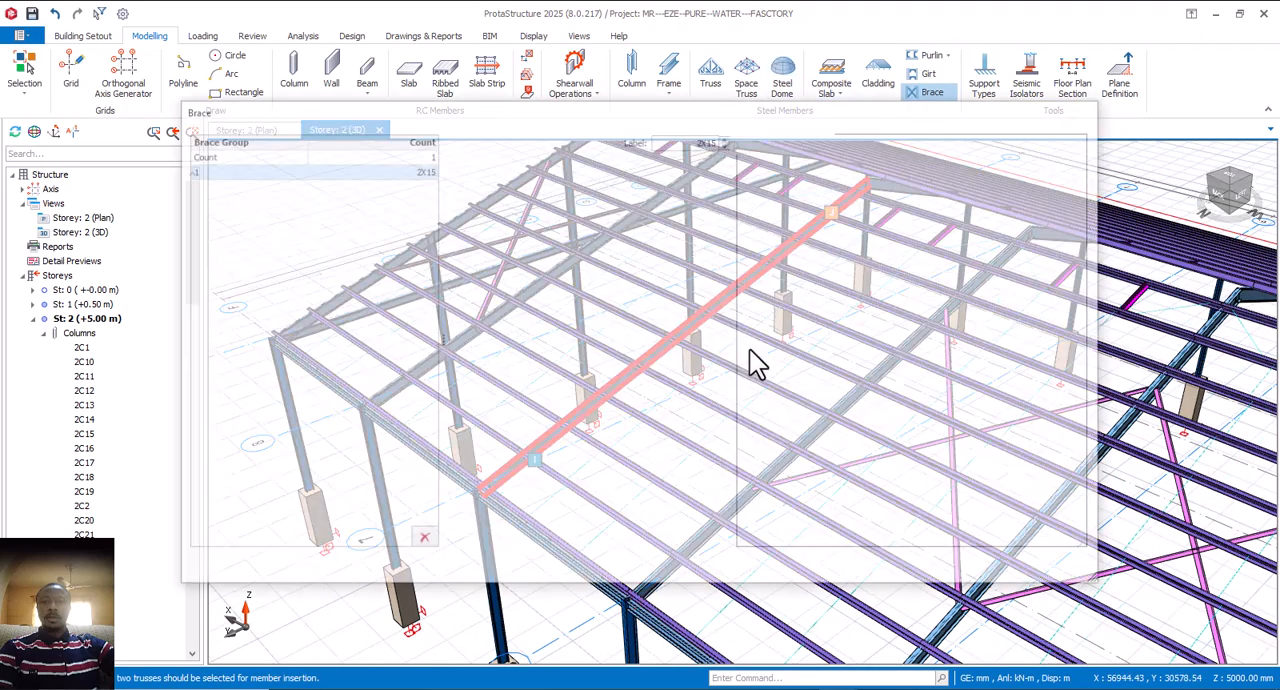
pyautogui.moveTo(901, 419); pyautogui.dragTo(916, 353, button='middle')
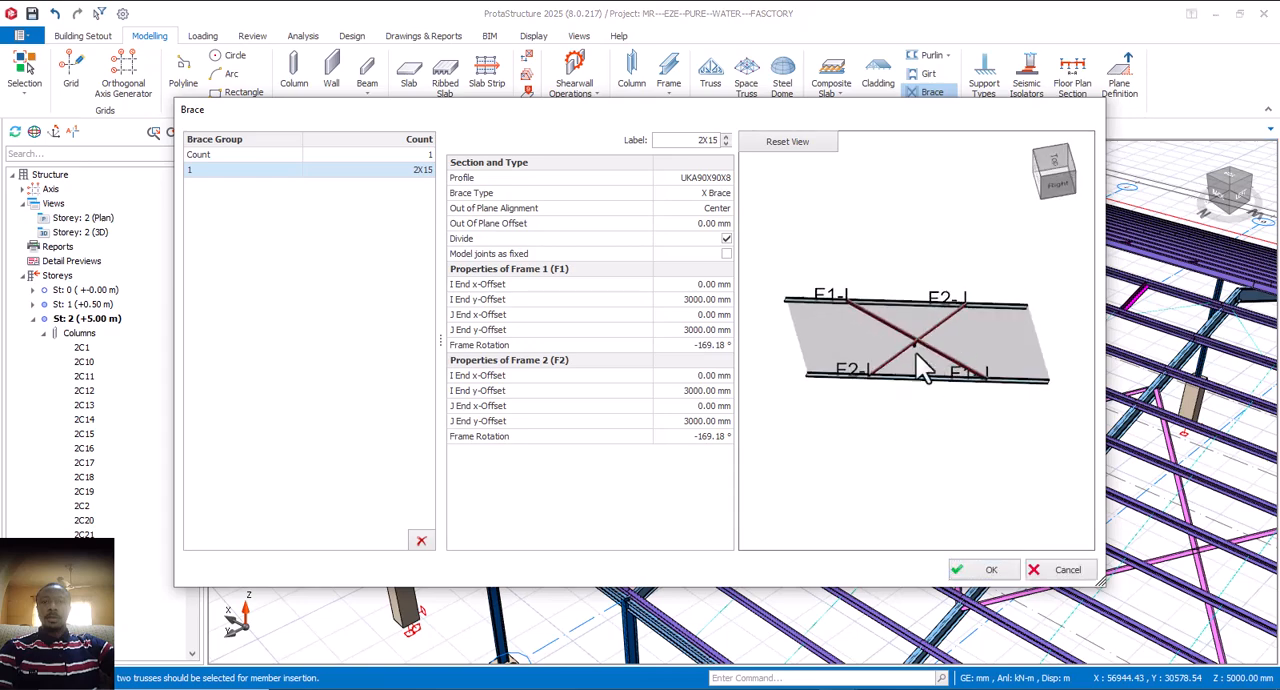
pyautogui.click(980, 572)
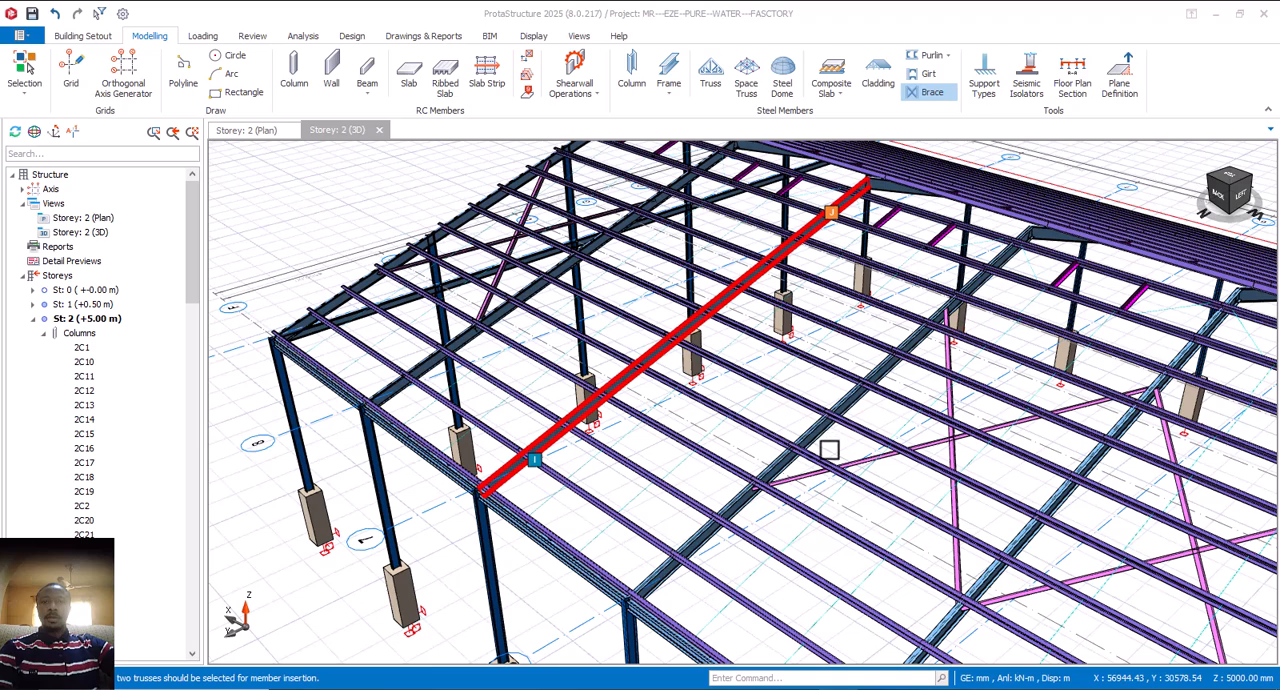
pyautogui.click(815, 432)
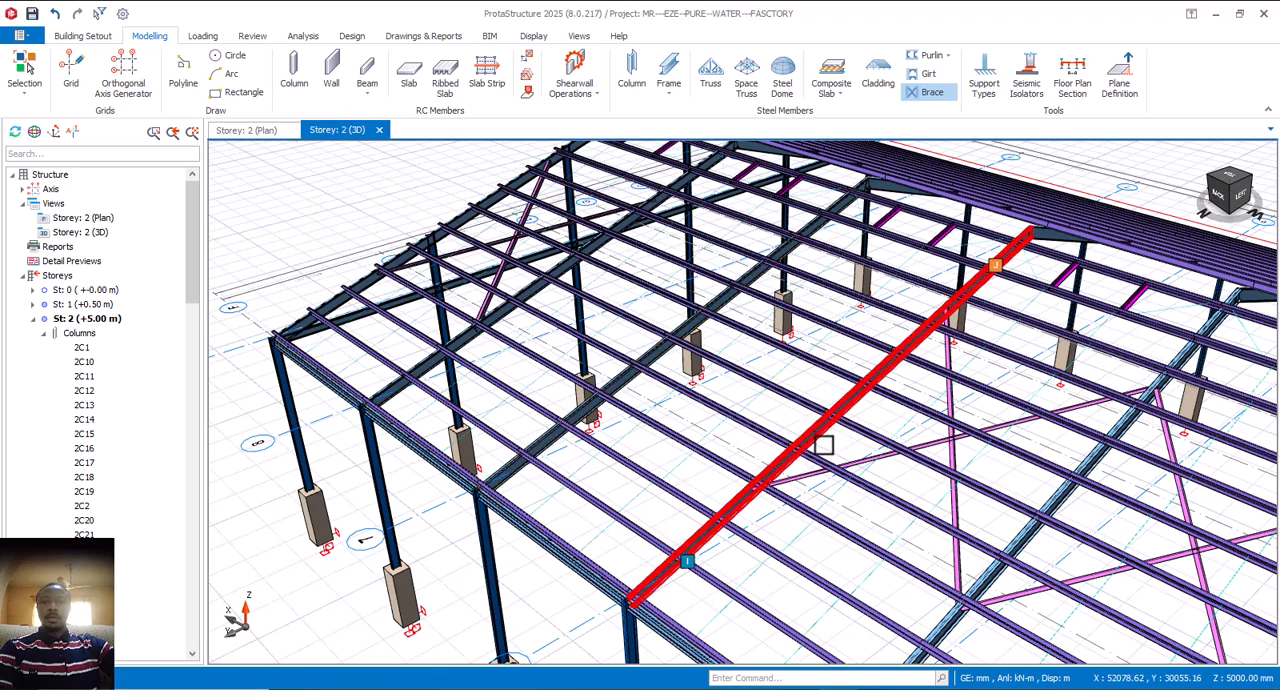
pyautogui.click(828, 443)
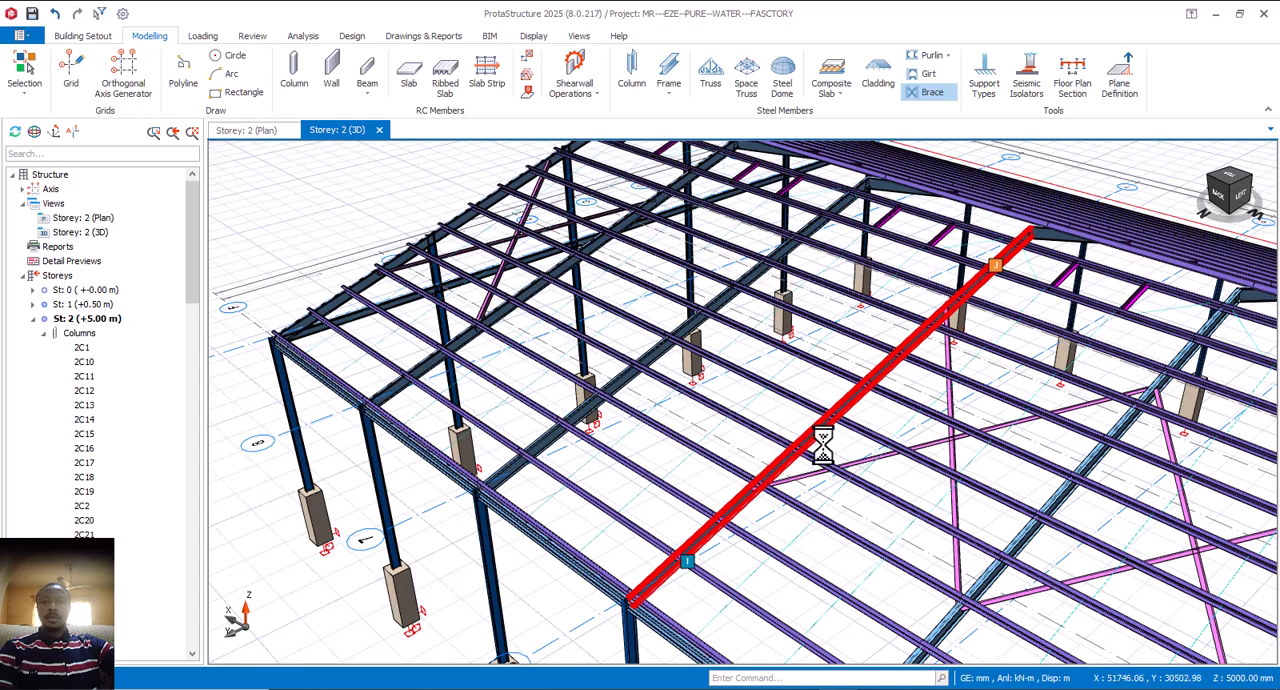
# Step: Insert another single X brace with the same settings between the roof trusses on axes 8 and 7
pyautogui.moveTo(780, 410); pyautogui.dragTo(888, 548, button='middle')
pyautogui.scroll(2, 760, 482)
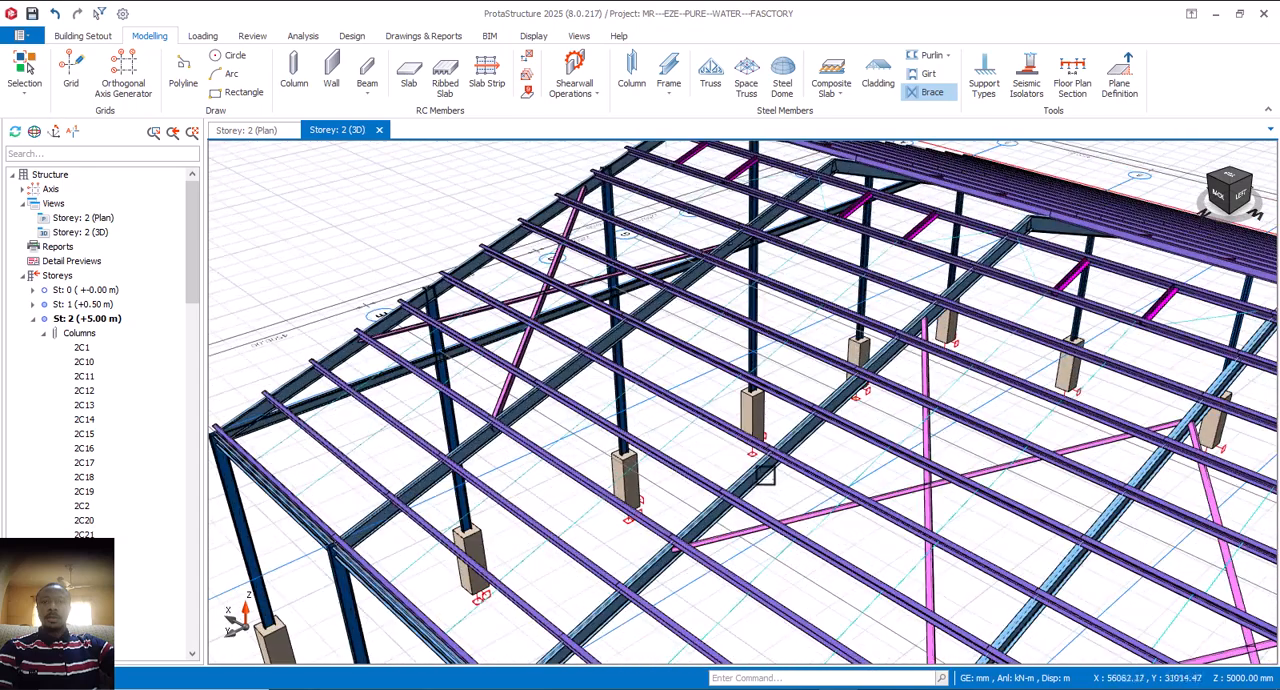
pyautogui.doubleClick(567, 370)
pyautogui.click(978, 569)
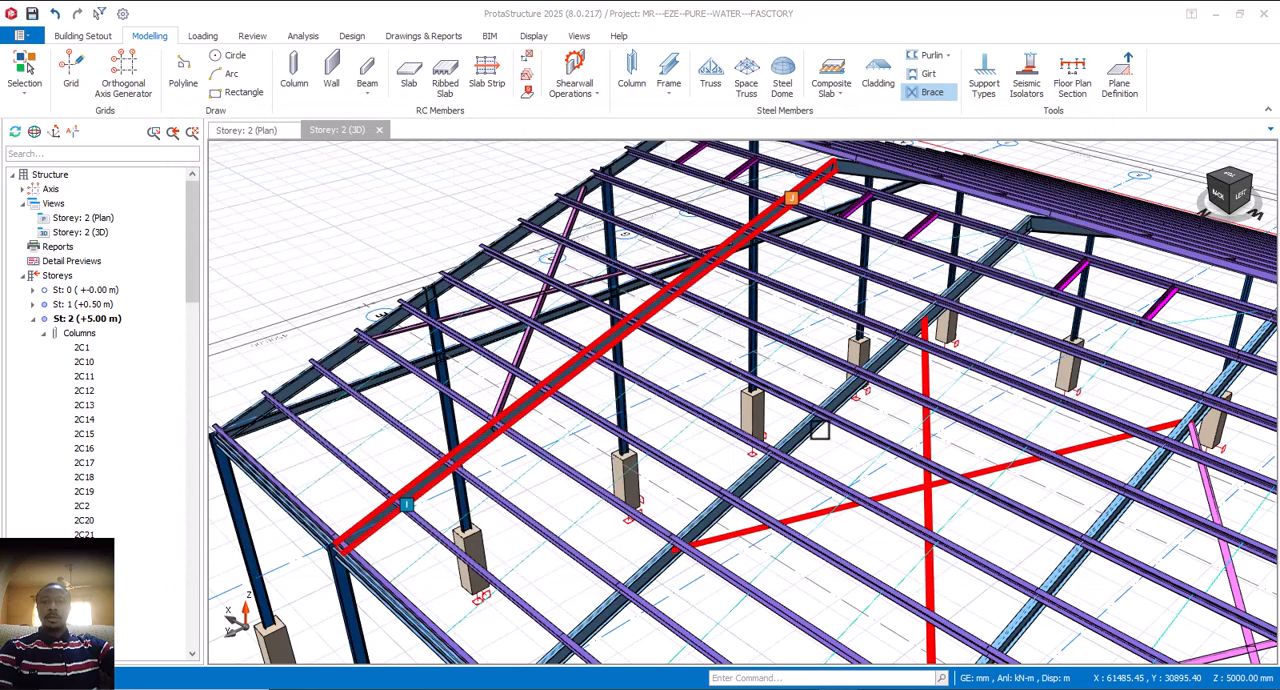
pyautogui.click(792, 395)
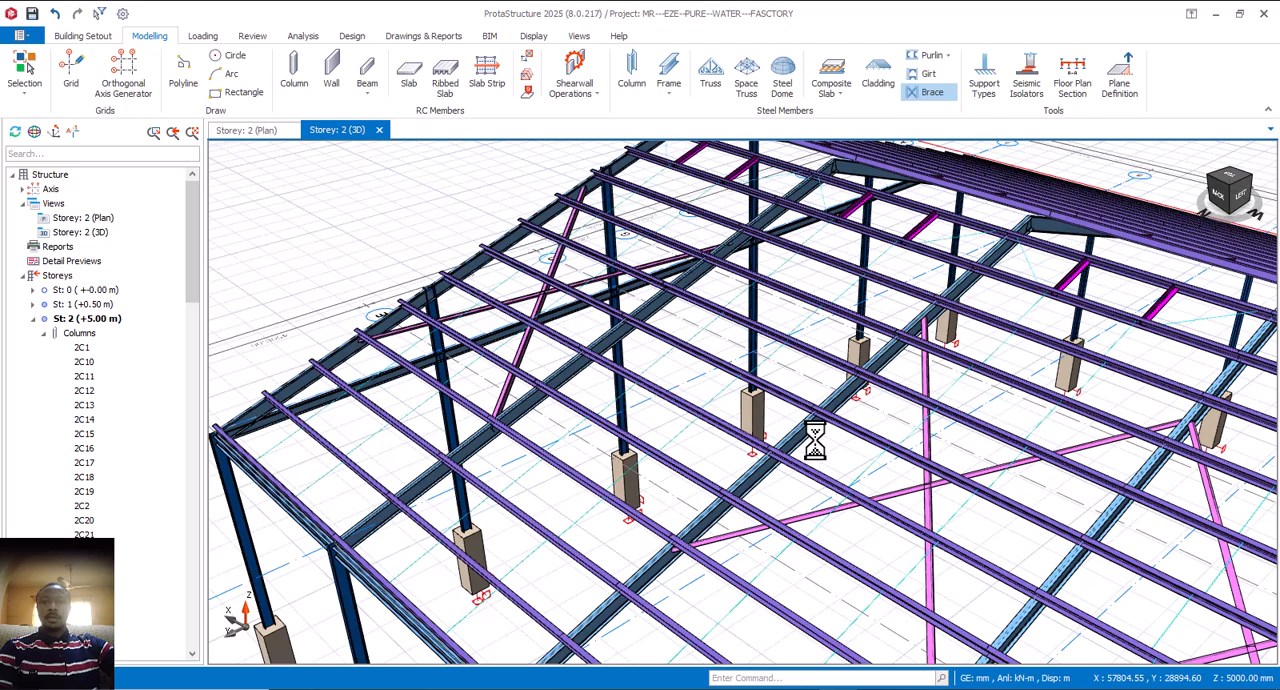
# Step: Examine how the new X braces line up with the bracing in the neighbouring roof bays
pyautogui.scroll(-3, 768, 376)
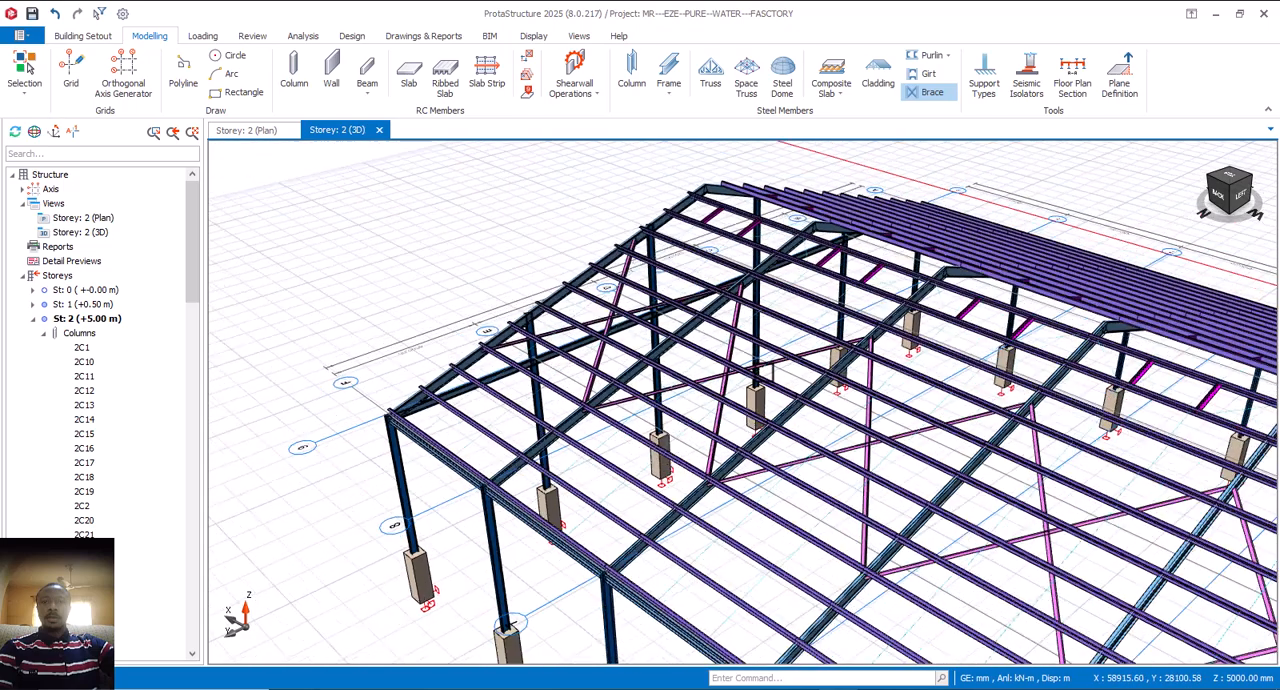
pyautogui.moveTo(808, 439); pyautogui.dragTo(735, 386, button='middle')
pyautogui.moveTo(893, 487)
pyautogui.mouseDown(button='middle')
pyautogui.moveTo(894, 466)
pyautogui.moveTo(917, 487)
pyautogui.mouseUp(button='middle')
pyautogui.scroll(-3, 843, 446)
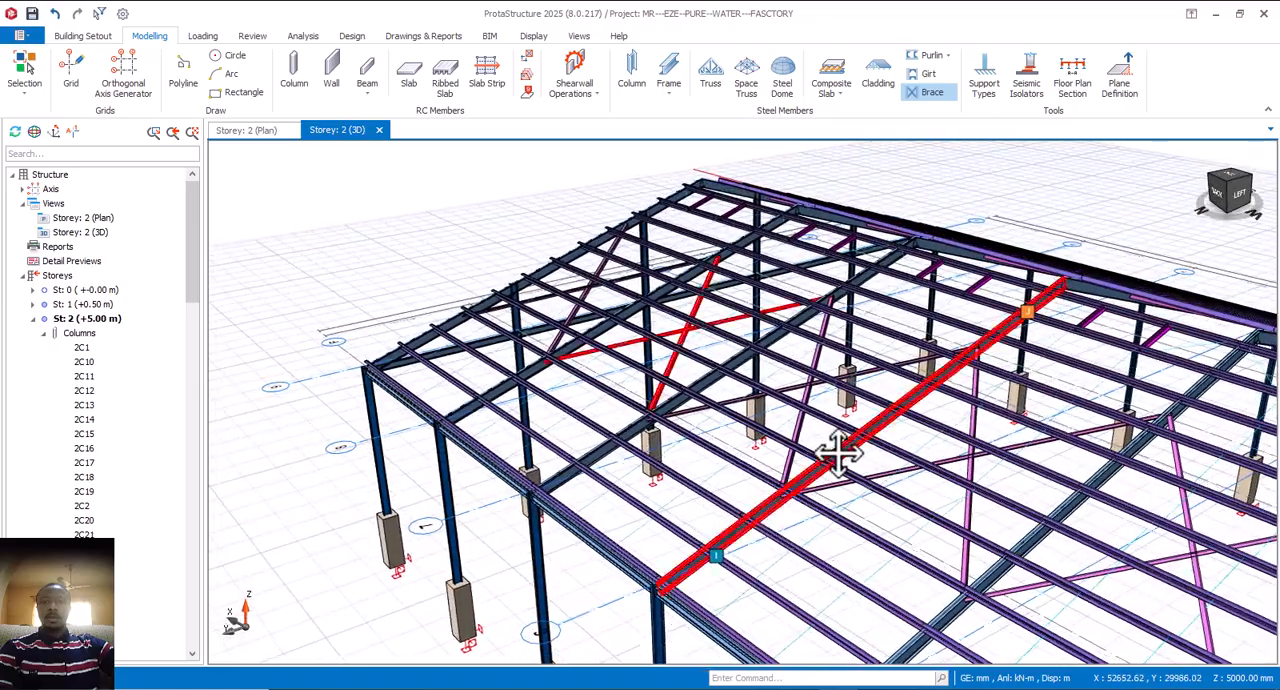
pyautogui.moveTo(877, 489); pyautogui.dragTo(864, 461, button='middle')
pyautogui.scroll(-3, 891, 505)
pyautogui.scroll(2, 886, 475)
pyautogui.scroll(-2, 800, 455)
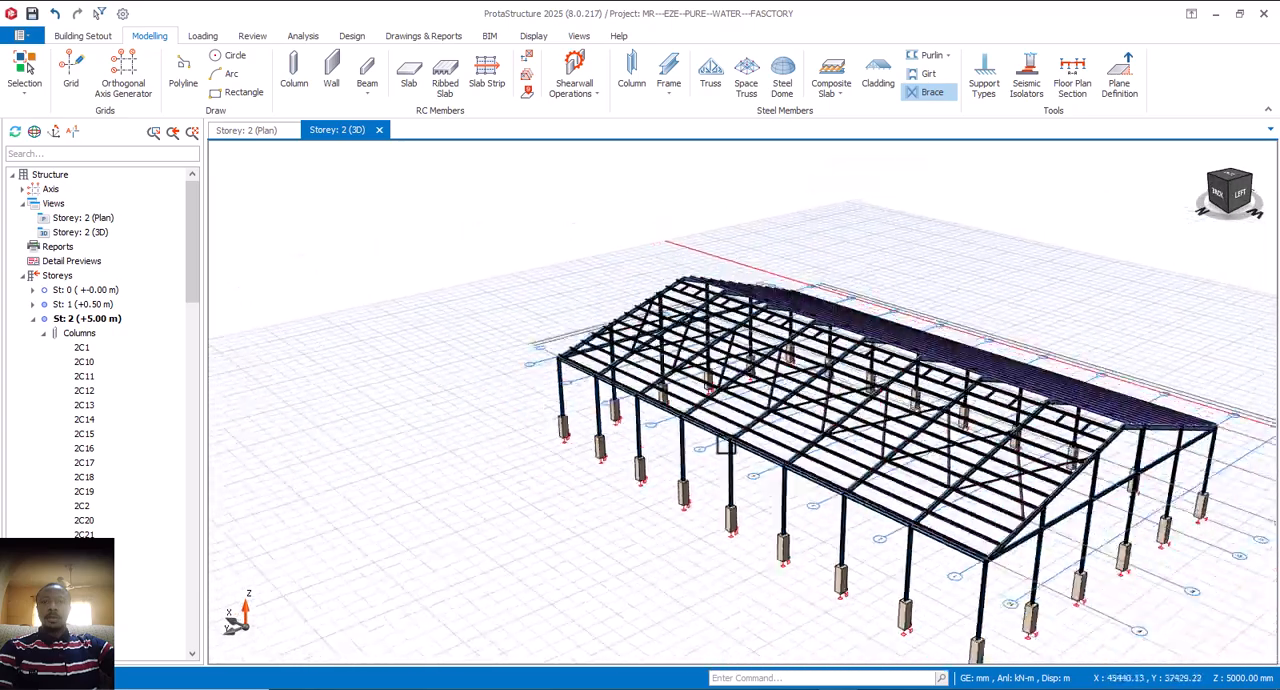
# Step: Inspect the roof bracing along the whole building from the gable end and both slopes, and leave the Brace command
pyautogui.moveTo(725, 447); pyautogui.dragTo(927, 493, button='middle')
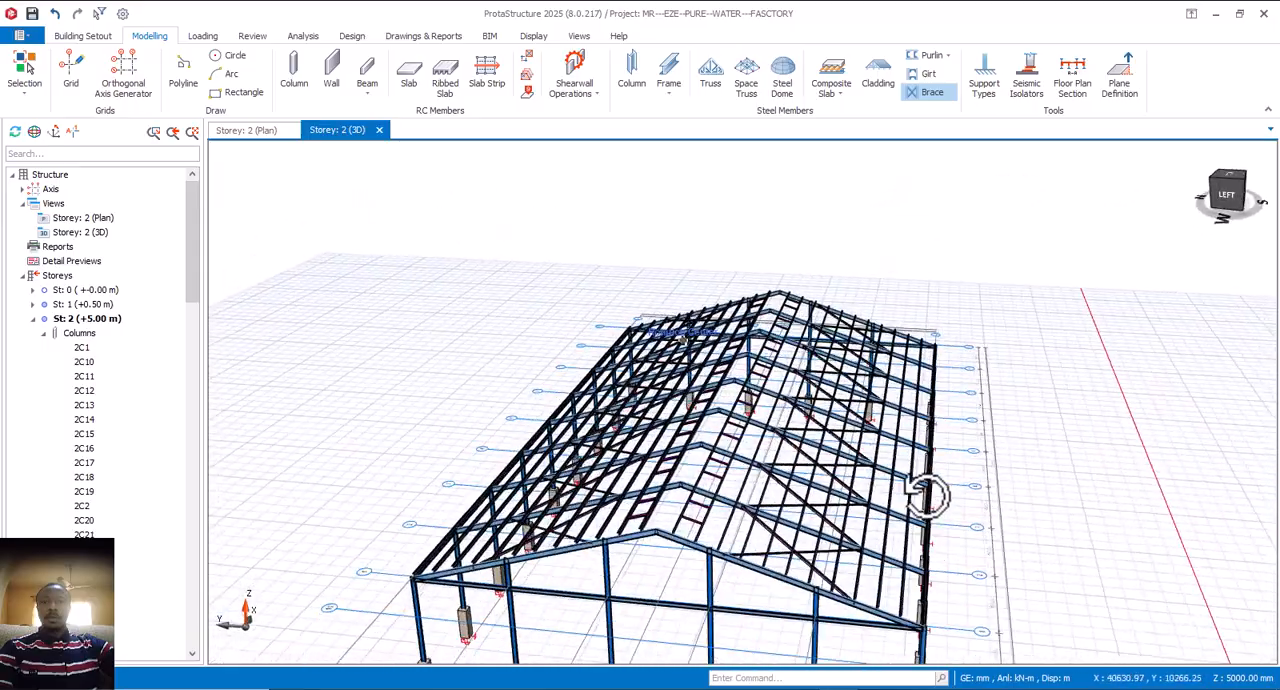
pyautogui.scroll(2, 730, 492)
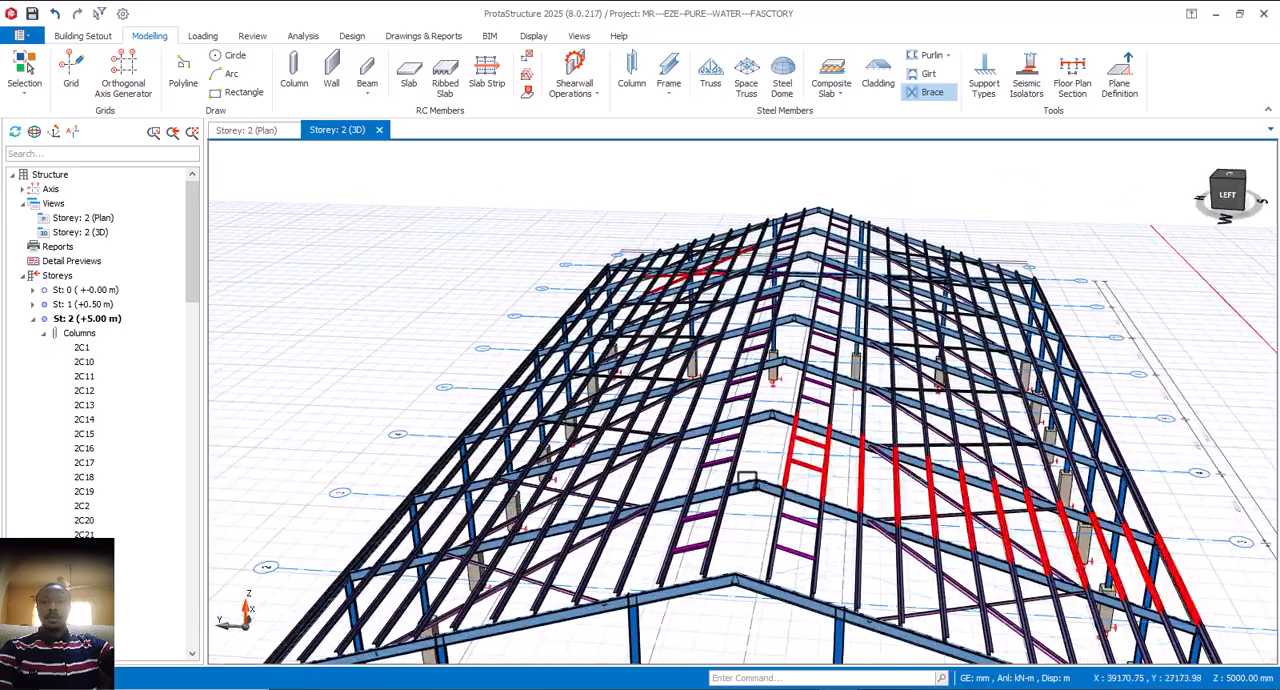
pyautogui.moveTo(748, 480); pyautogui.dragTo(757, 473, button='middle')
pyautogui.moveTo(668, 443); pyautogui.dragTo(573, 496, button='middle')
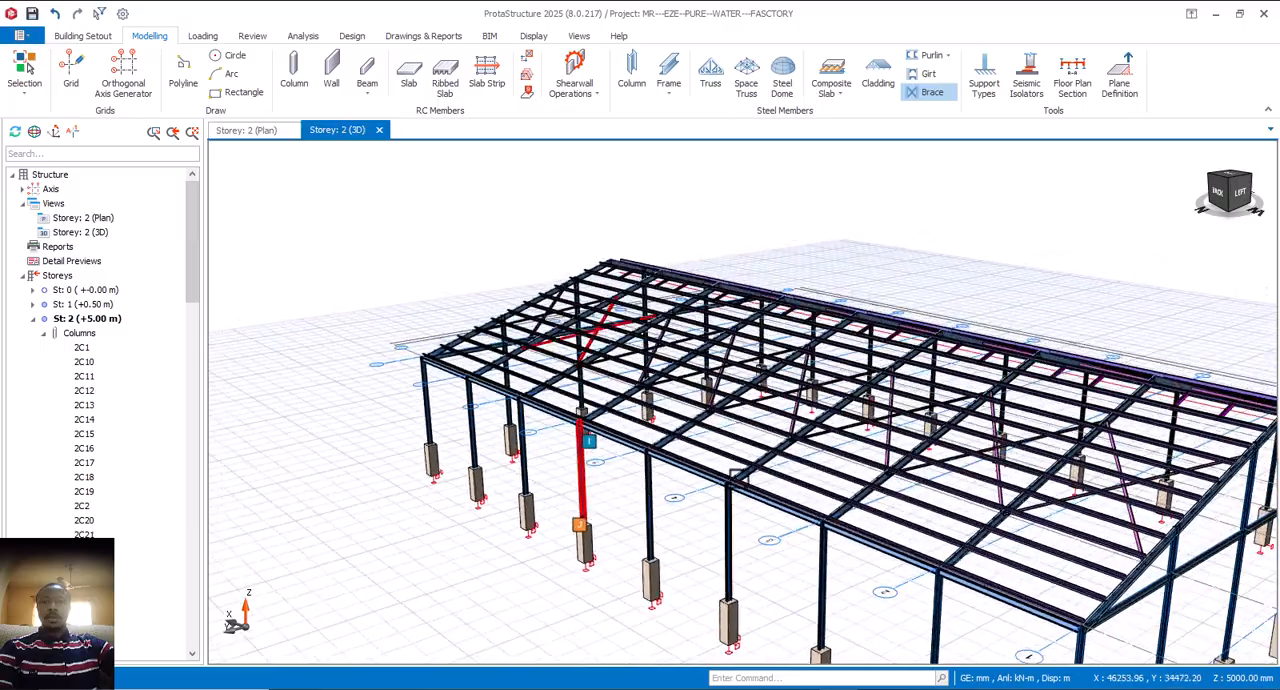
pyautogui.moveTo(735, 445); pyautogui.dragTo(795, 488, button='middle')
pyautogui.moveTo(855, 458); pyautogui.dragTo(920, 492, button='middle')
pyautogui.moveTo(829, 524); pyautogui.dragTo(850, 476, button='middle')
pyautogui.scroll(3, 785, 442)
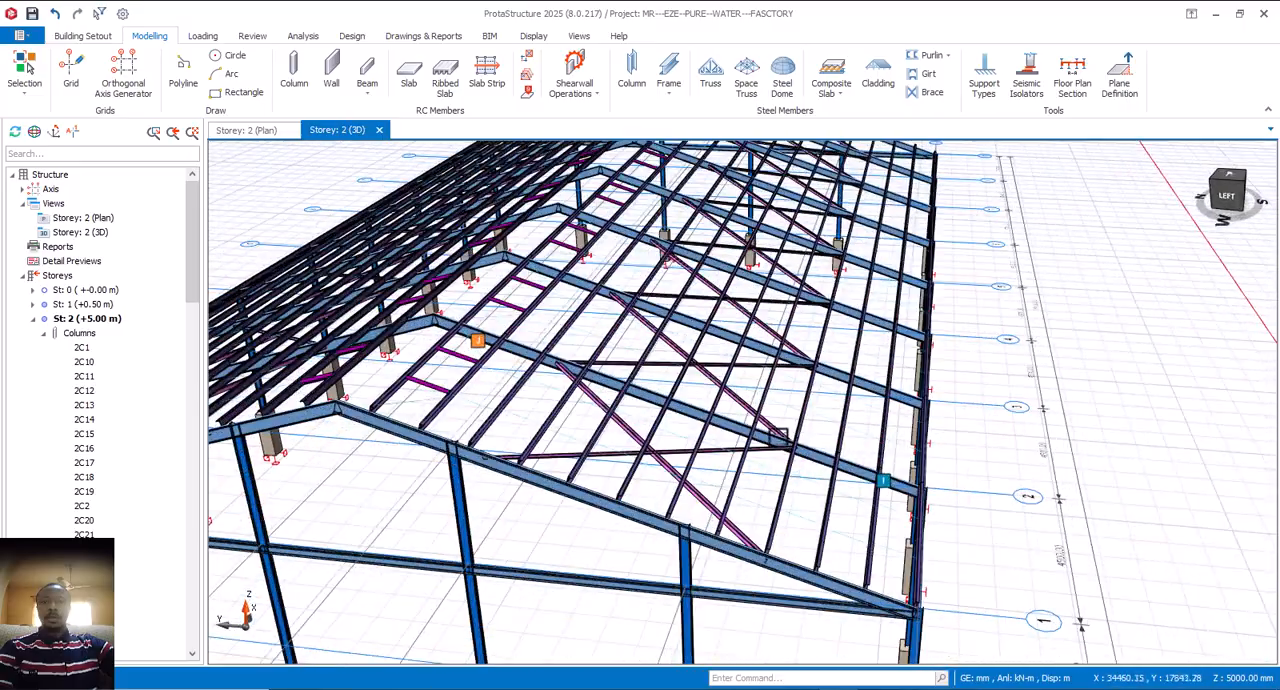
pyautogui.moveTo(774, 437)
pyautogui.mouseDown(button='middle')
pyautogui.moveTo(906, 449)
pyautogui.moveTo(928, 478)
pyautogui.mouseUp(button='middle')
pyautogui.scroll(-3, 895, 460)
pyautogui.moveTo(710, 465); pyautogui.dragTo(748, 462, button='middle')
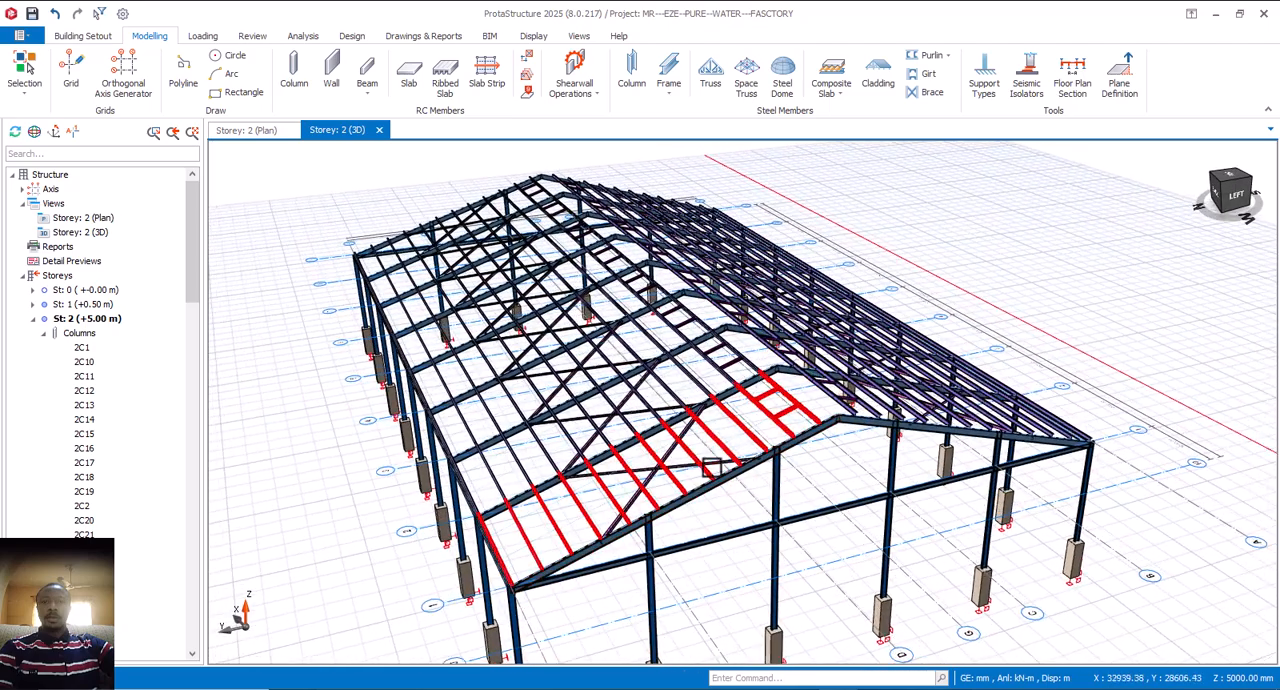
pyautogui.scroll(3, 740, 440)
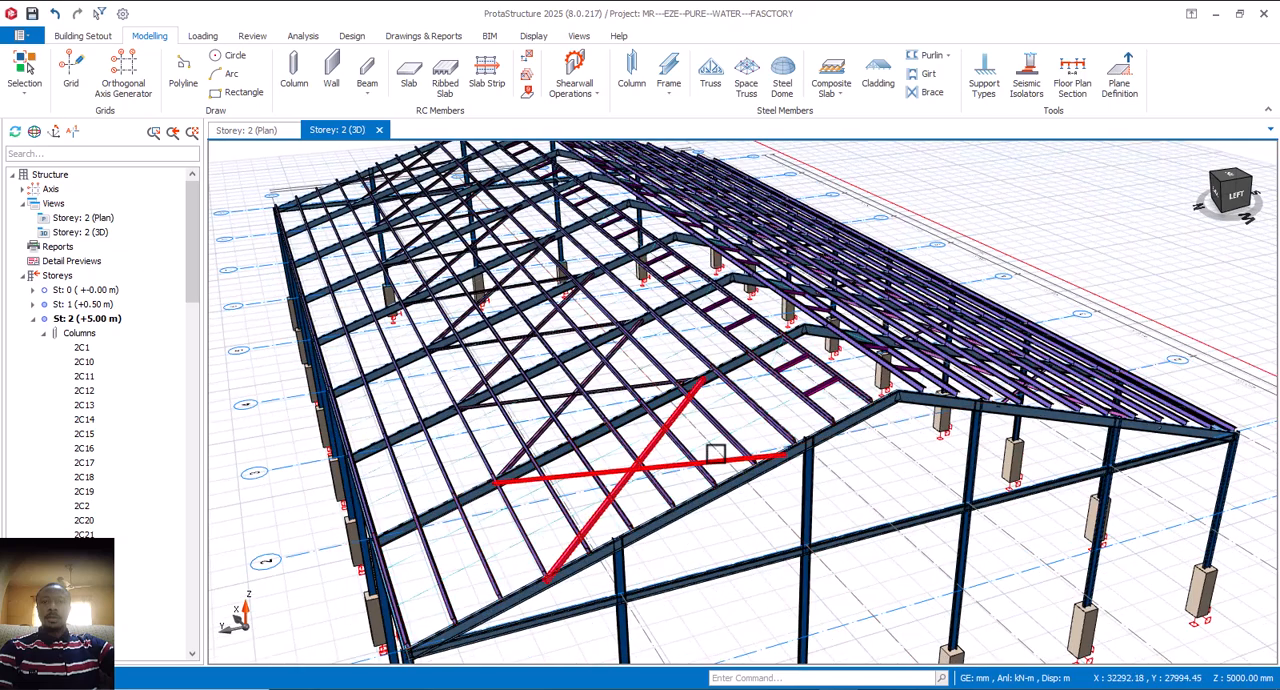
pyautogui.moveTo(750, 450)
pyautogui.mouseDown(button='middle')
pyautogui.moveTo(803, 470)
pyautogui.moveTo(780, 448)
pyautogui.mouseUp(button='middle')
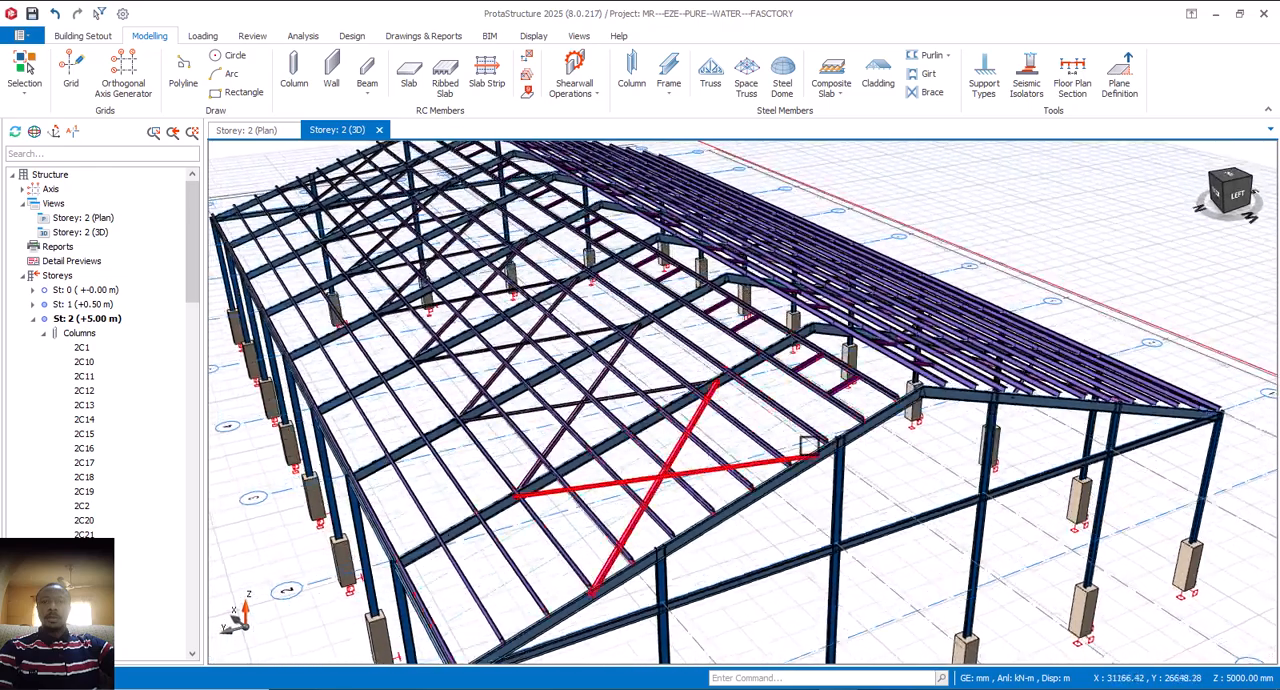
# Step: Start cladding on the purlin group of the roof bay between axes 1 and 2, and view its outline in the preview
pyautogui.click(878, 86)
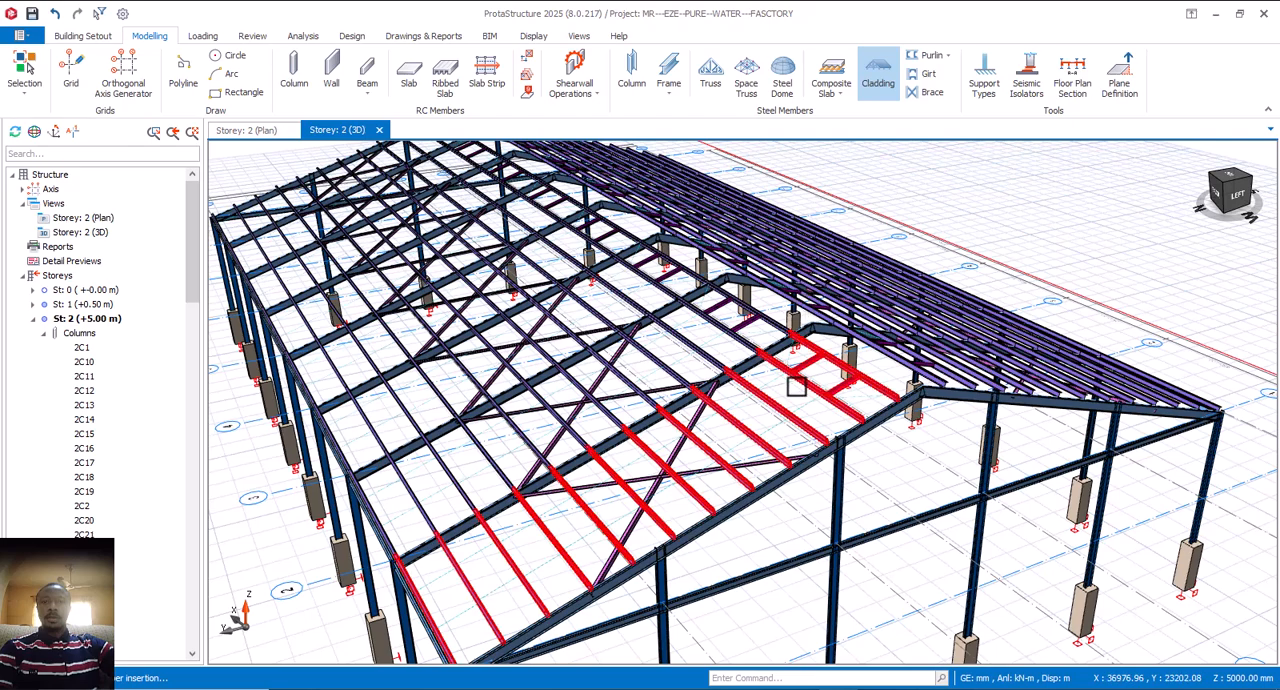
pyautogui.click(770, 443)
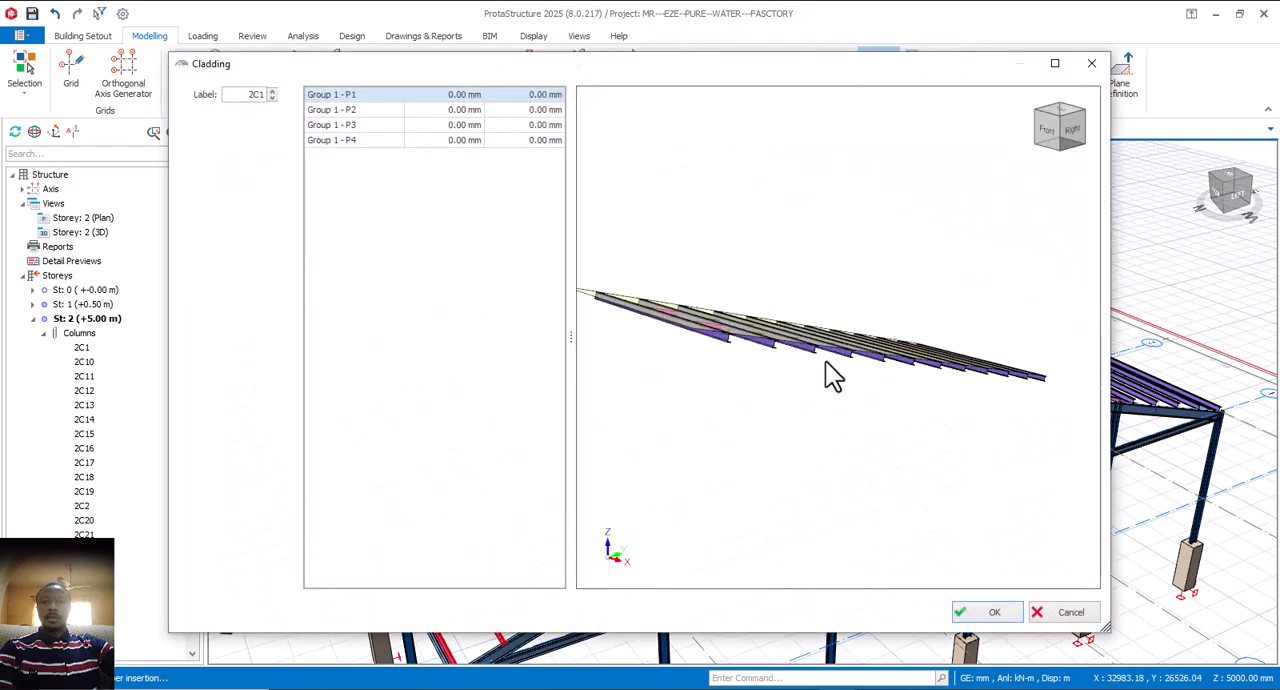
pyautogui.moveTo(870, 459); pyautogui.dragTo(904, 449, button='middle')
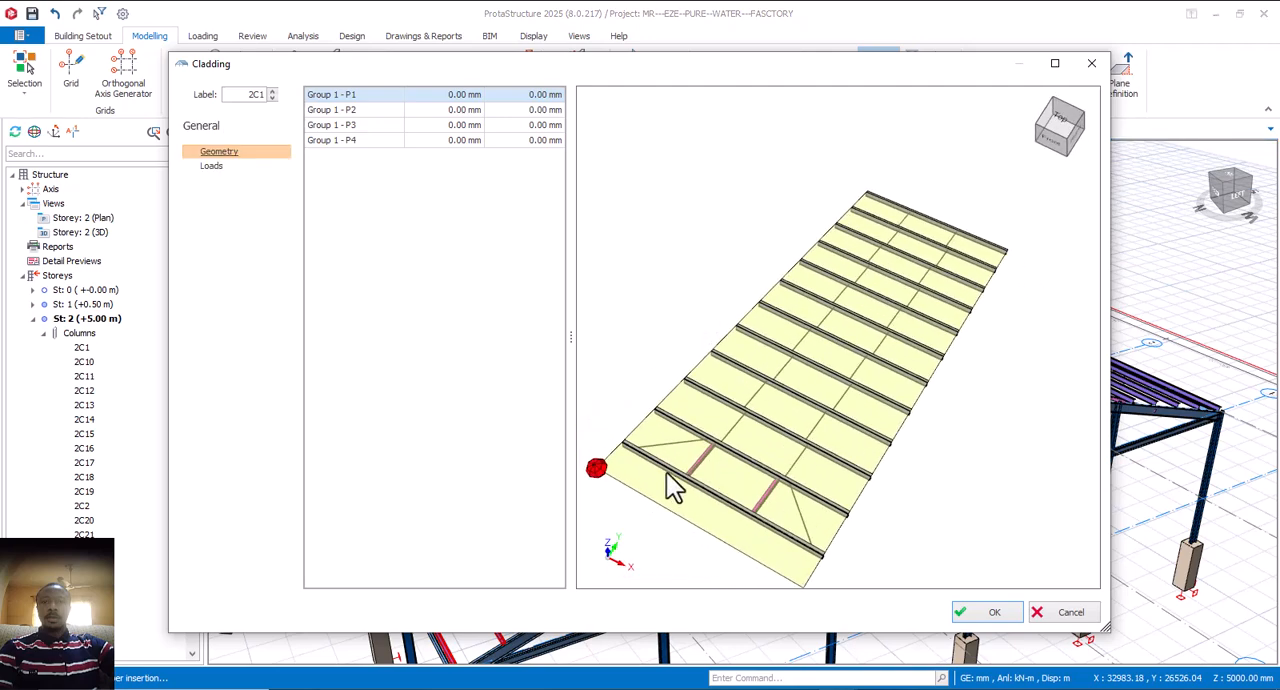
pyautogui.moveTo(605, 473); pyautogui.dragTo(666, 458, button='middle')
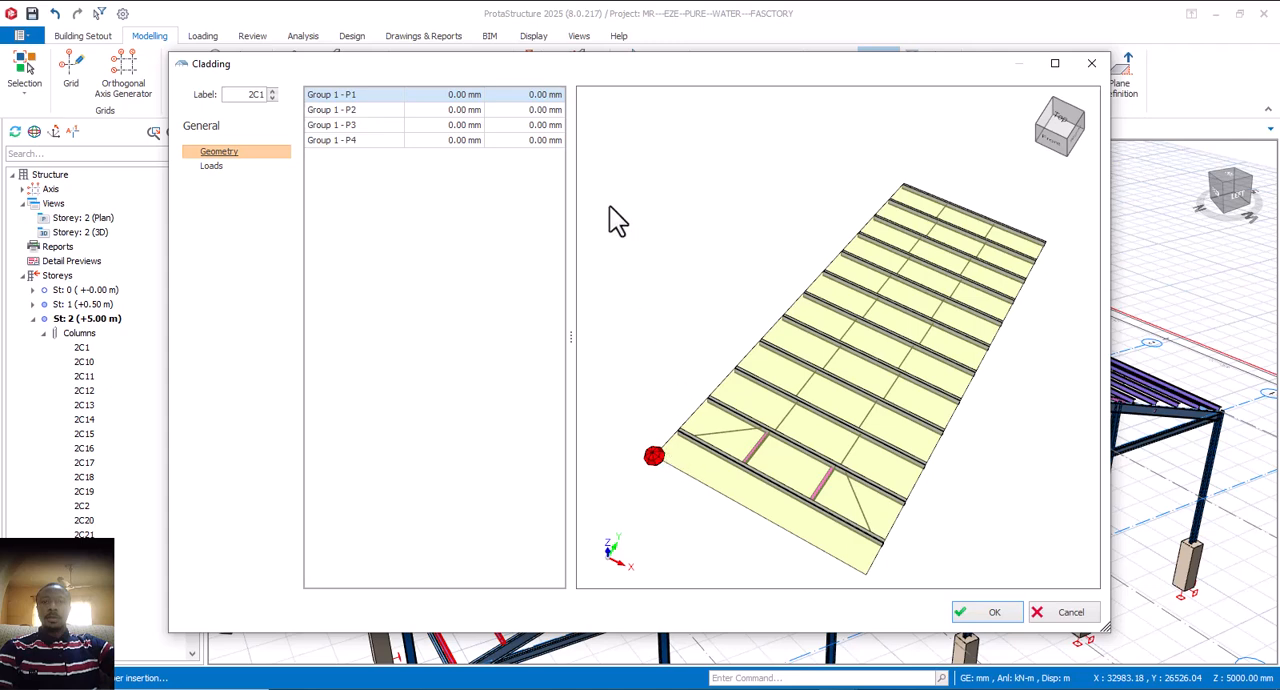
# Step: Try a 600 mm first offset for cladding corner Group 1 - P1, and reset it to 0 mm
pyautogui.click(462, 95)
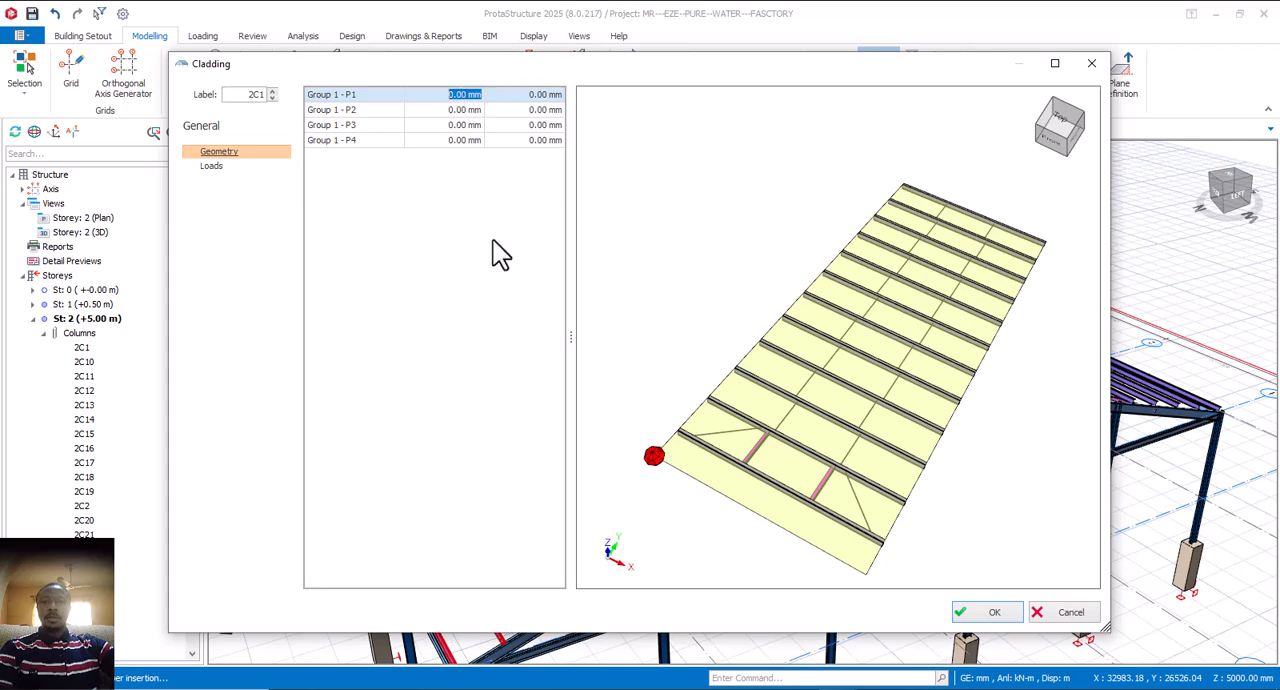
pyautogui.write('600')
pyautogui.click(471, 124)
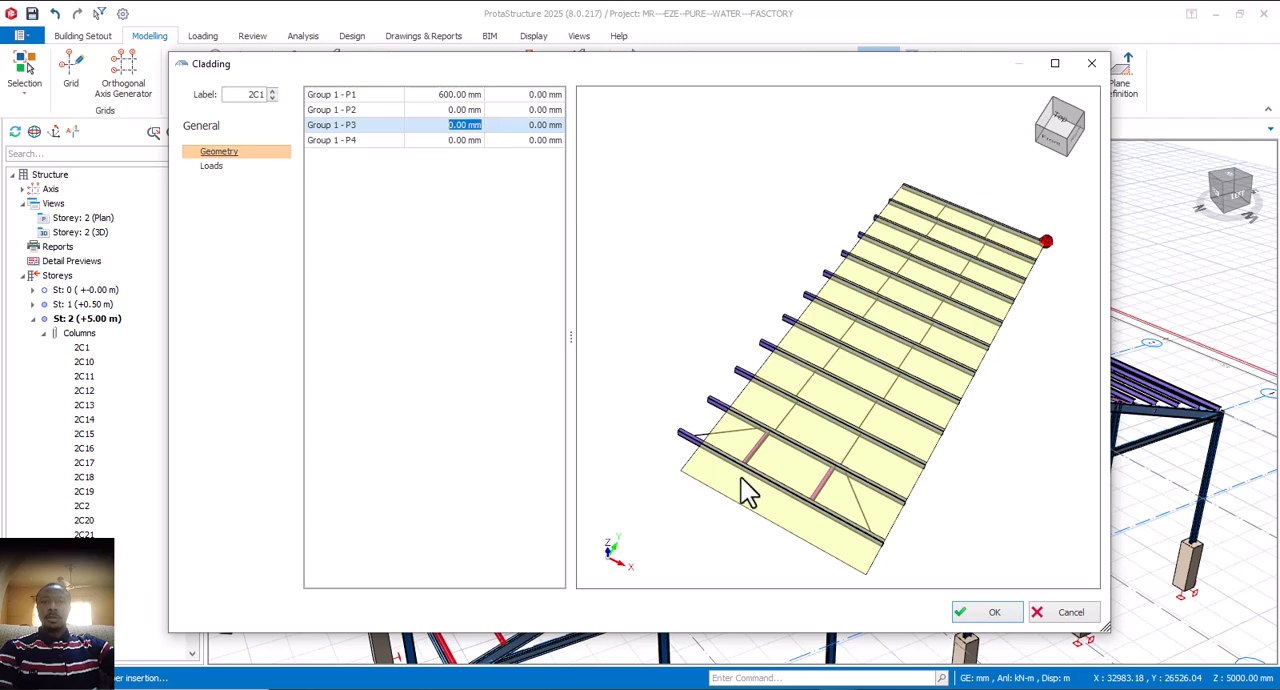
pyautogui.click(465, 95)
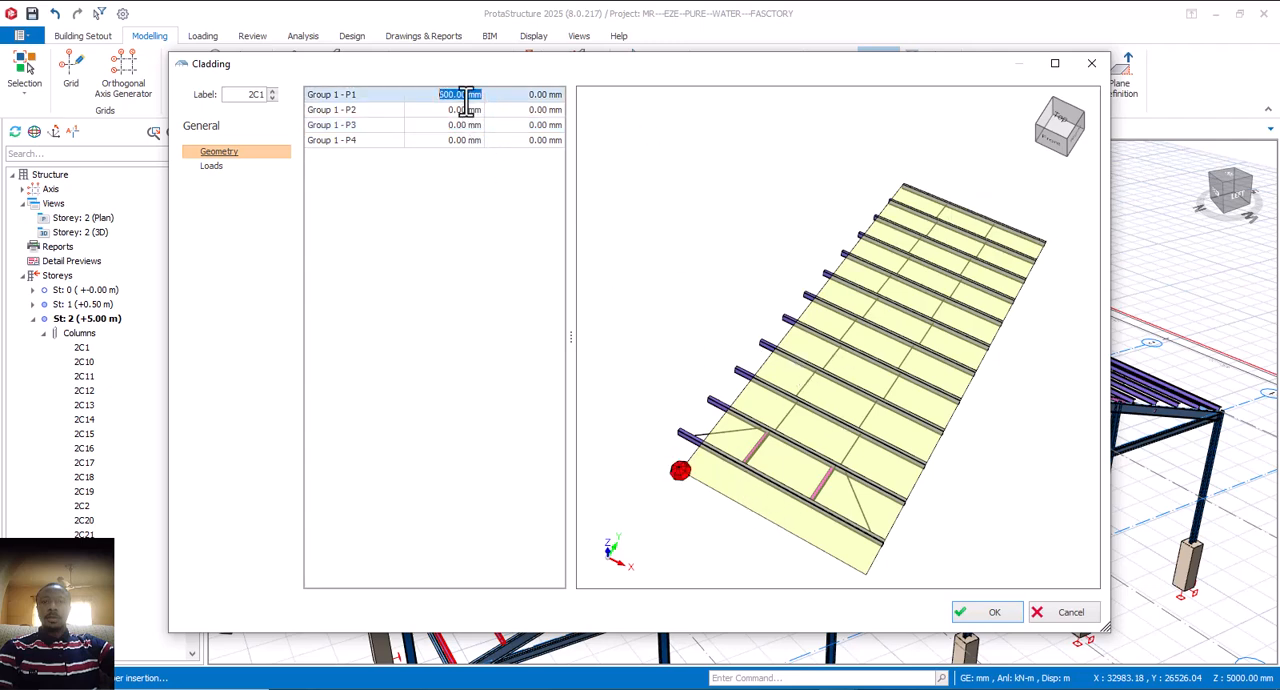
pyautogui.write('0')
# Step: Try a 600 mm first offset for cladding corner Group 1 - P2, and reset it to 0 mm
pyautogui.click(462, 111)
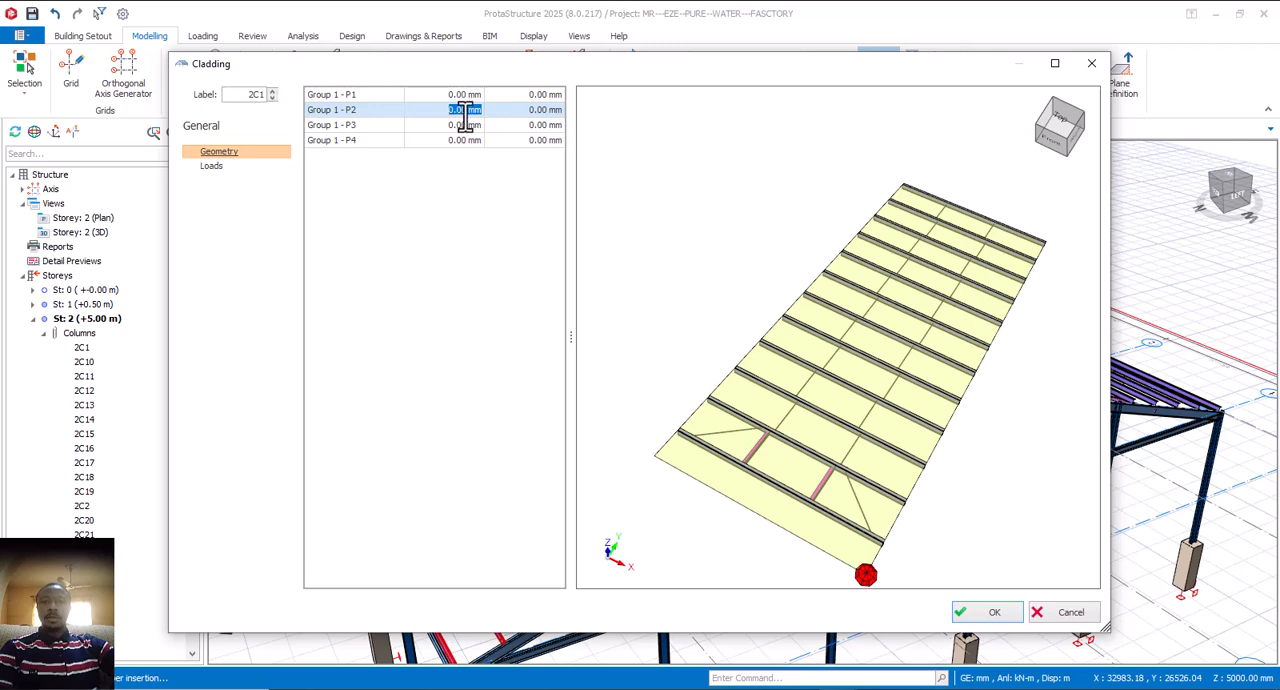
pyautogui.write('600')
pyautogui.click(466, 126)
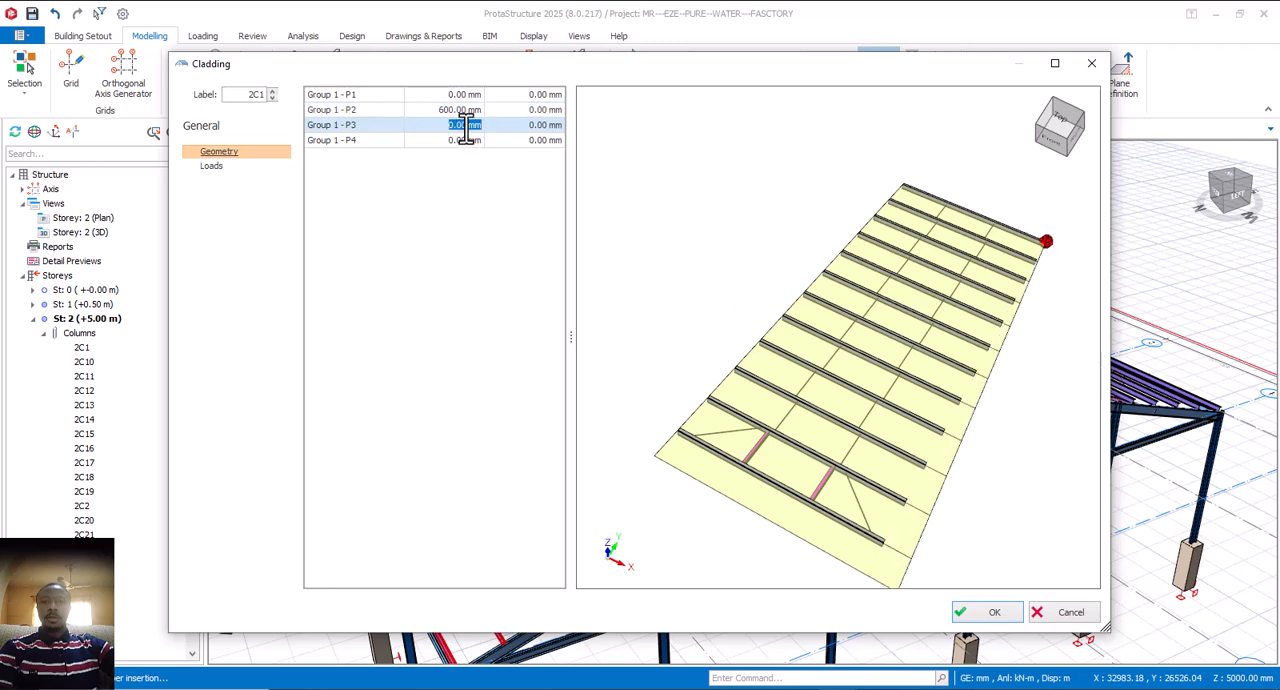
pyautogui.click(465, 111)
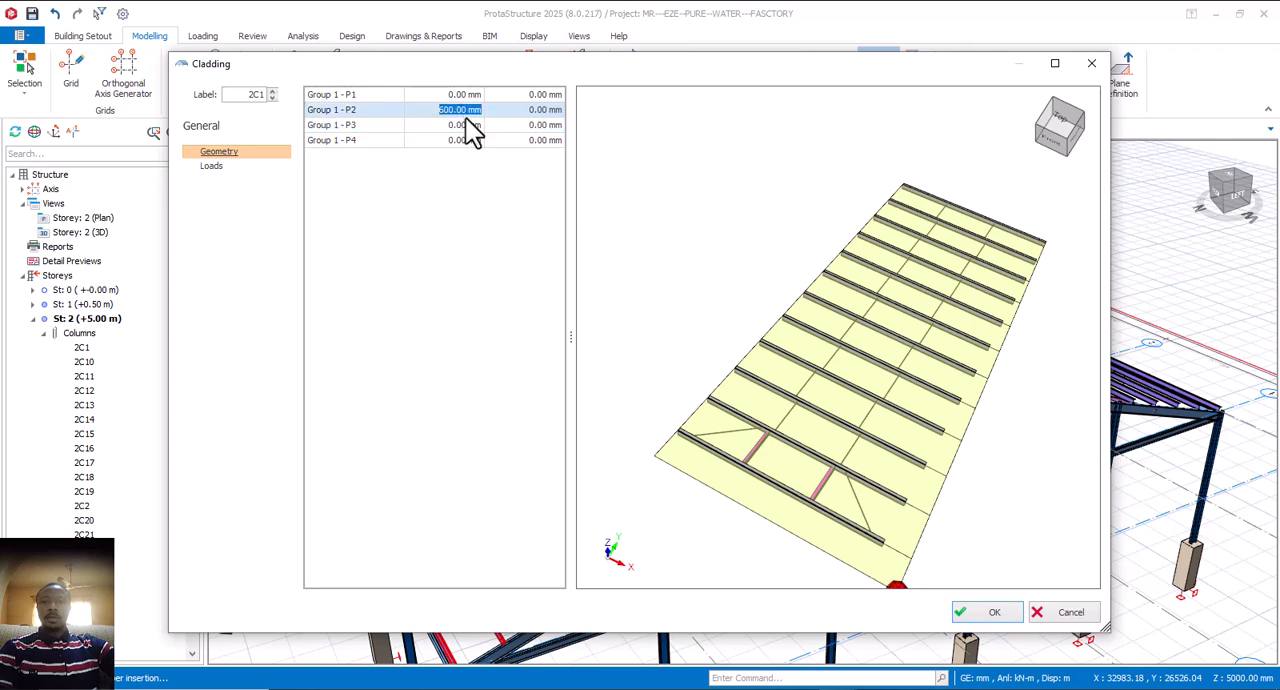
# Step: Try 600 mm second offsets for cladding corners Group 1 - P1 and P2, check the preview, and reset both to 0 mm
pyautogui.click(536, 96)
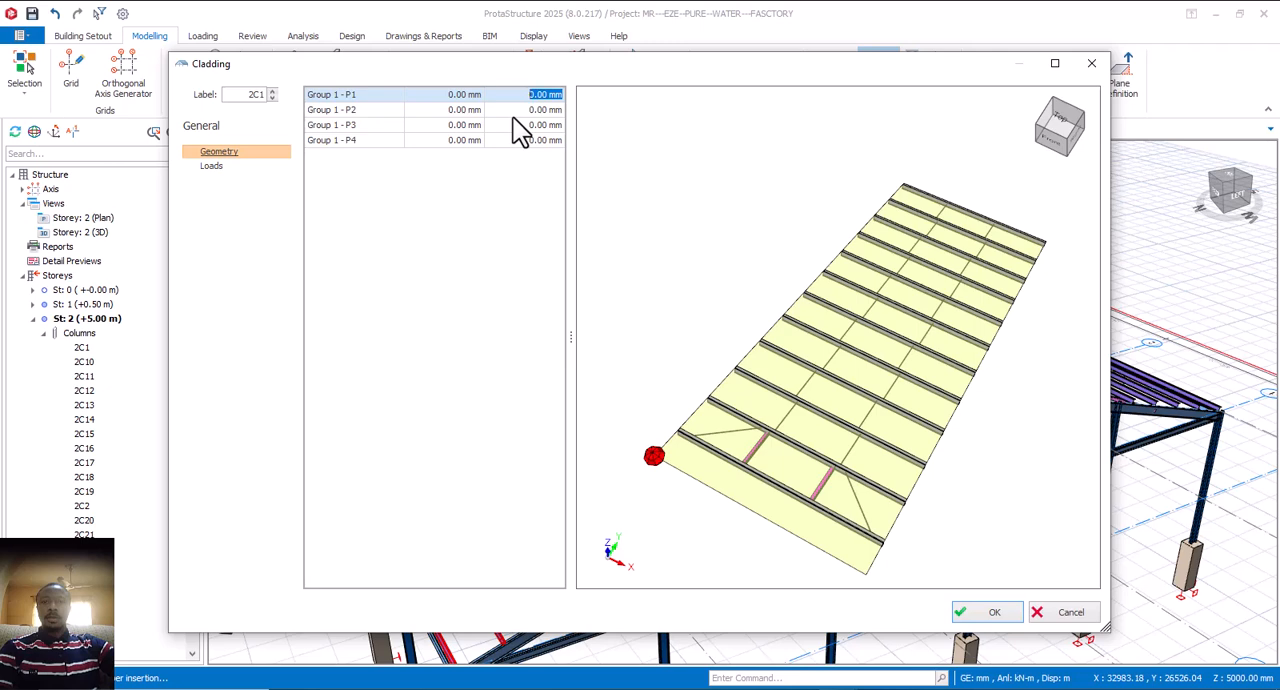
pyautogui.write('600')
pyautogui.press('Return')
pyautogui.click(531, 110)
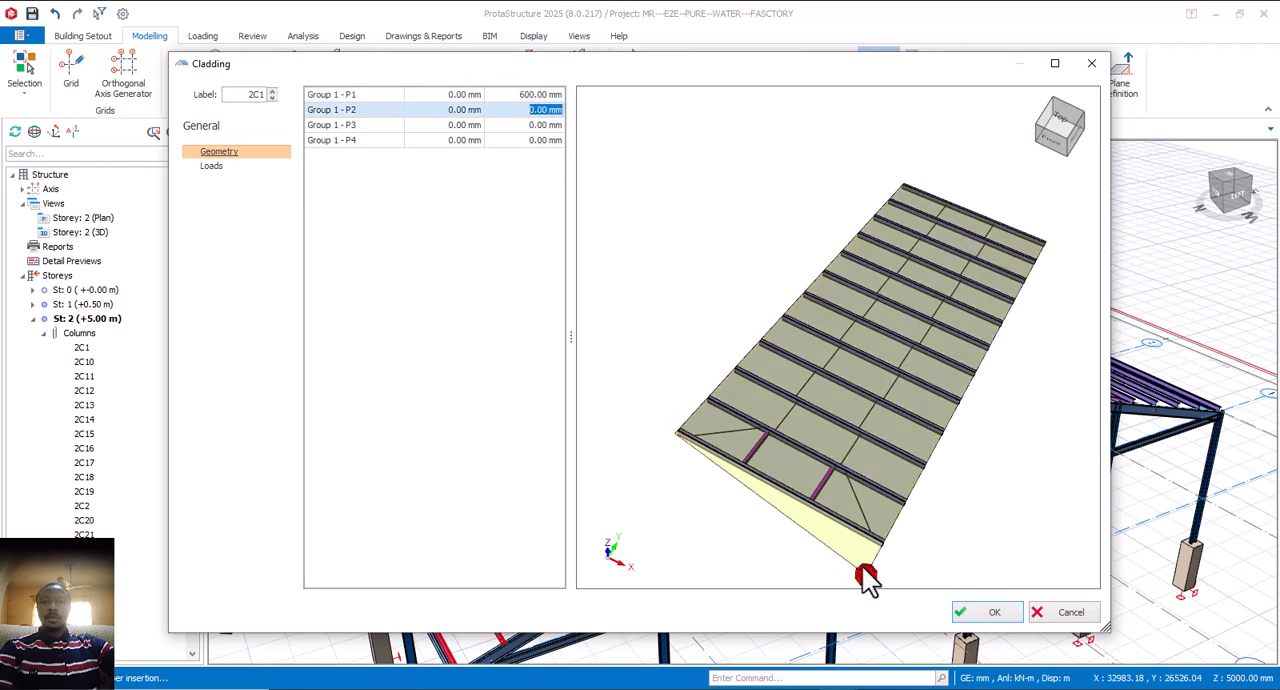
pyautogui.click(548, 125)
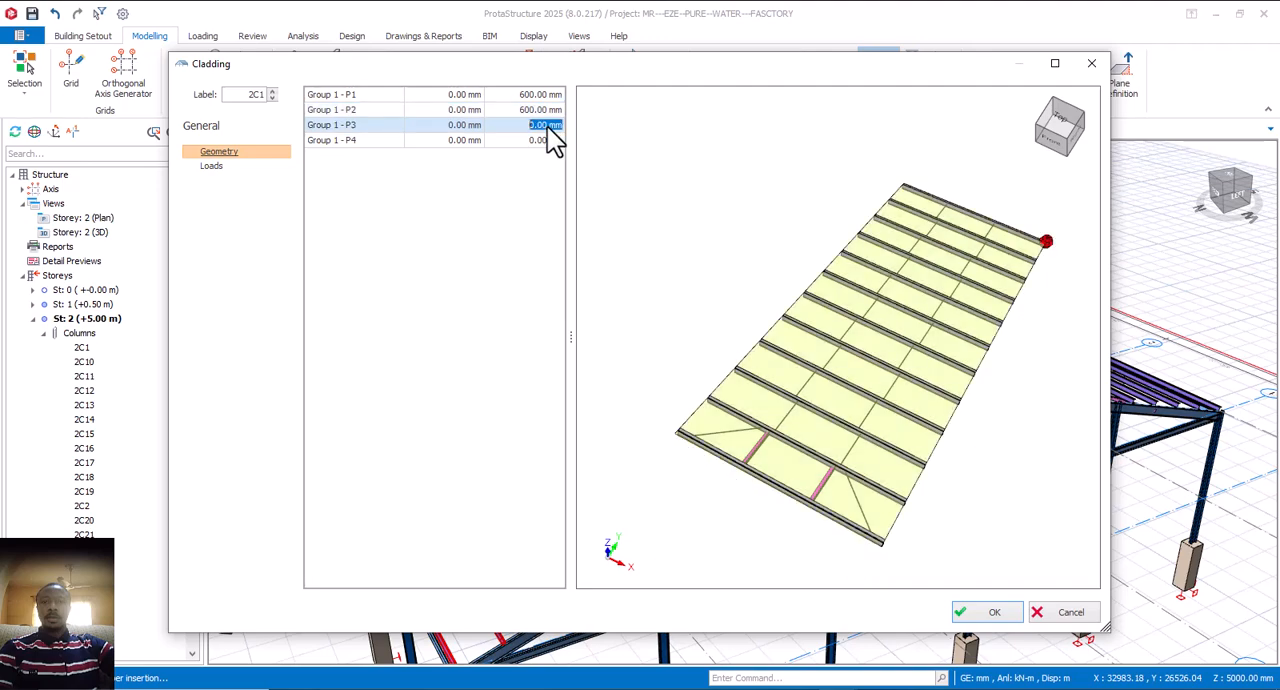
pyautogui.scroll(5, 849, 497)
pyautogui.scroll(-4, 849, 522)
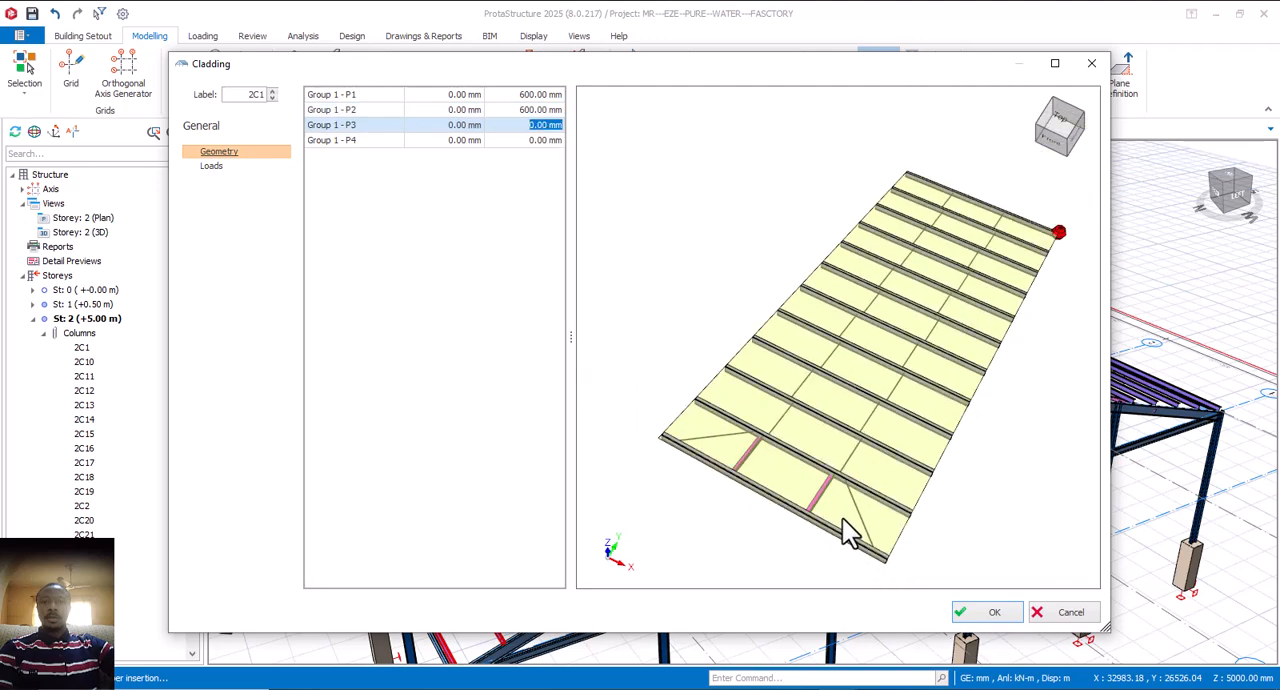
pyautogui.click(541, 110)
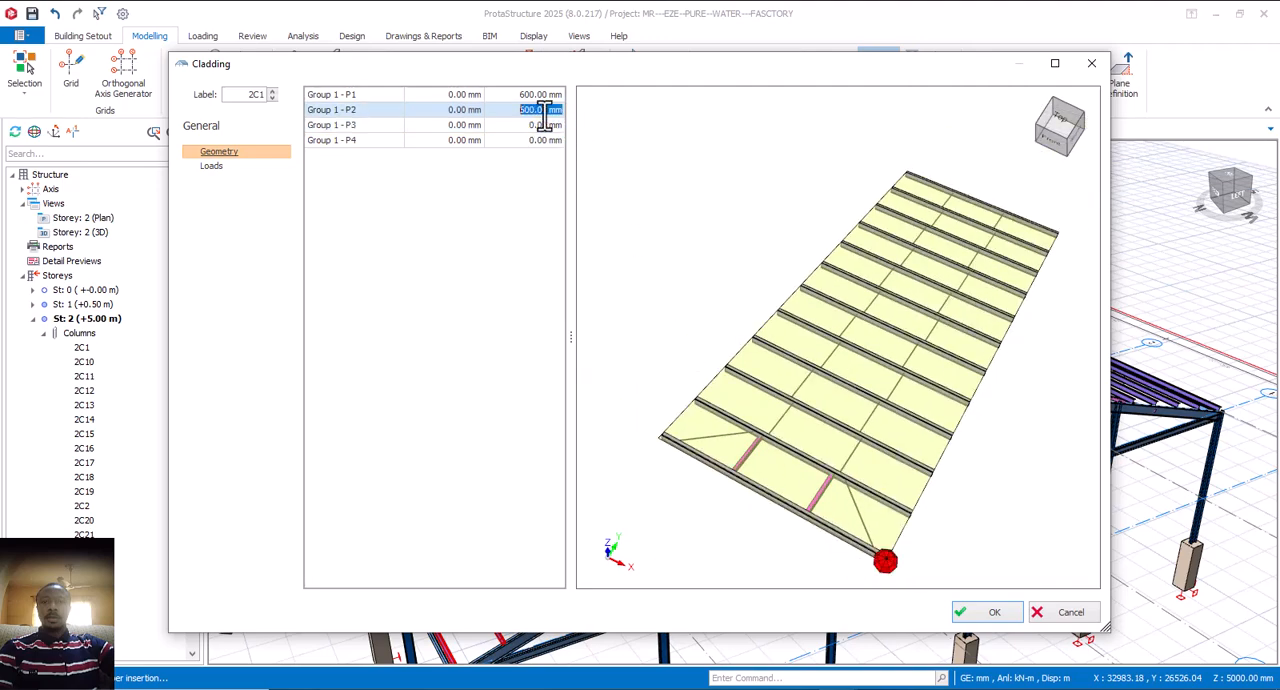
pyautogui.click(548, 95)
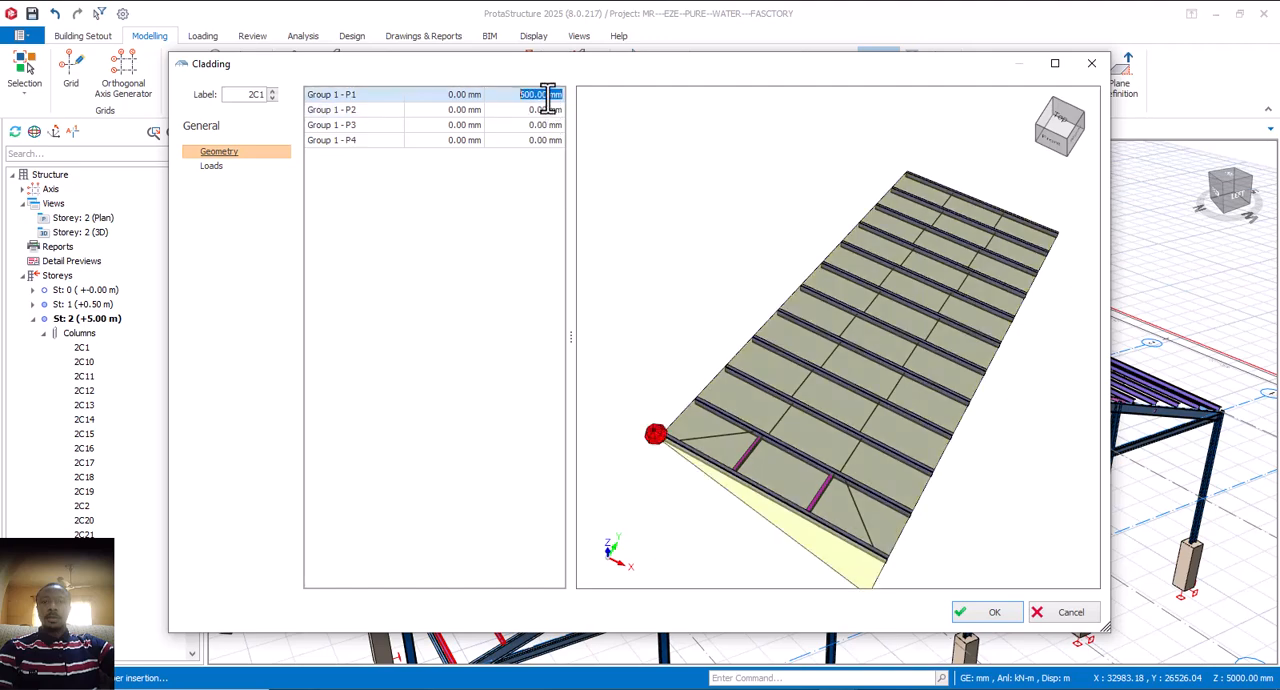
pyautogui.click(543, 112)
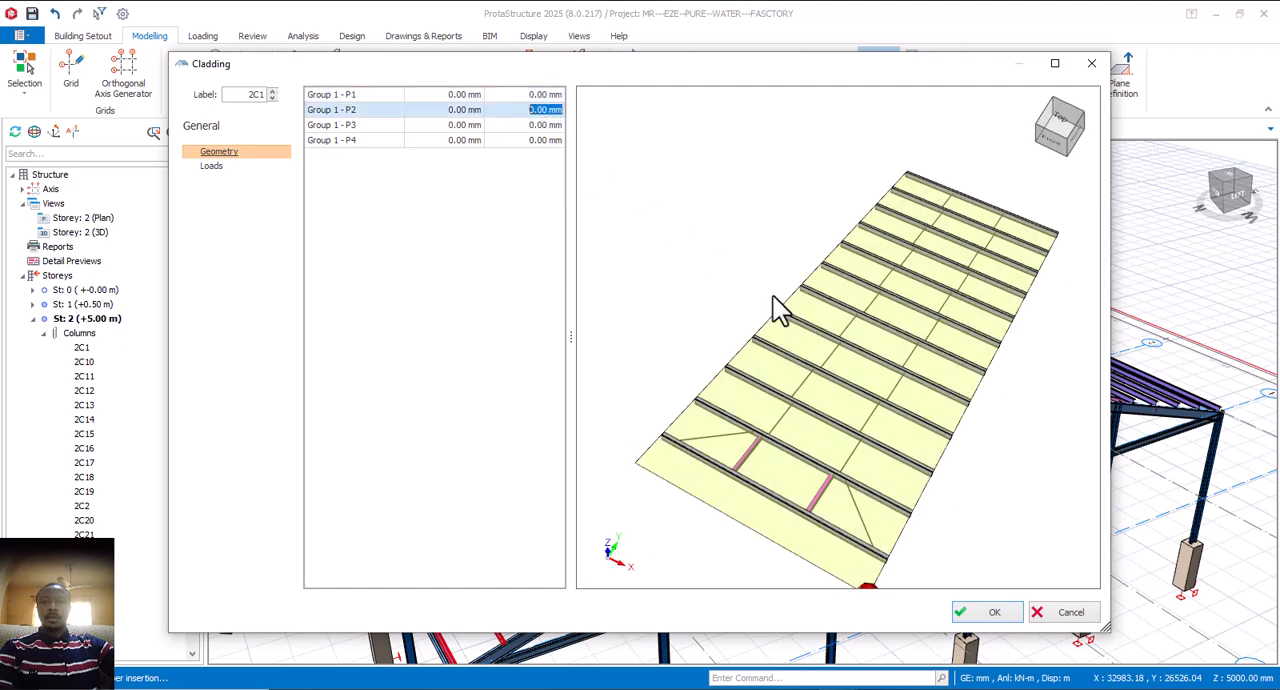
# Step: Create the cladding on the roof bay between axes 1 and 2 with all corner offsets at 0 mm
pyautogui.scroll(-3, 815, 333)
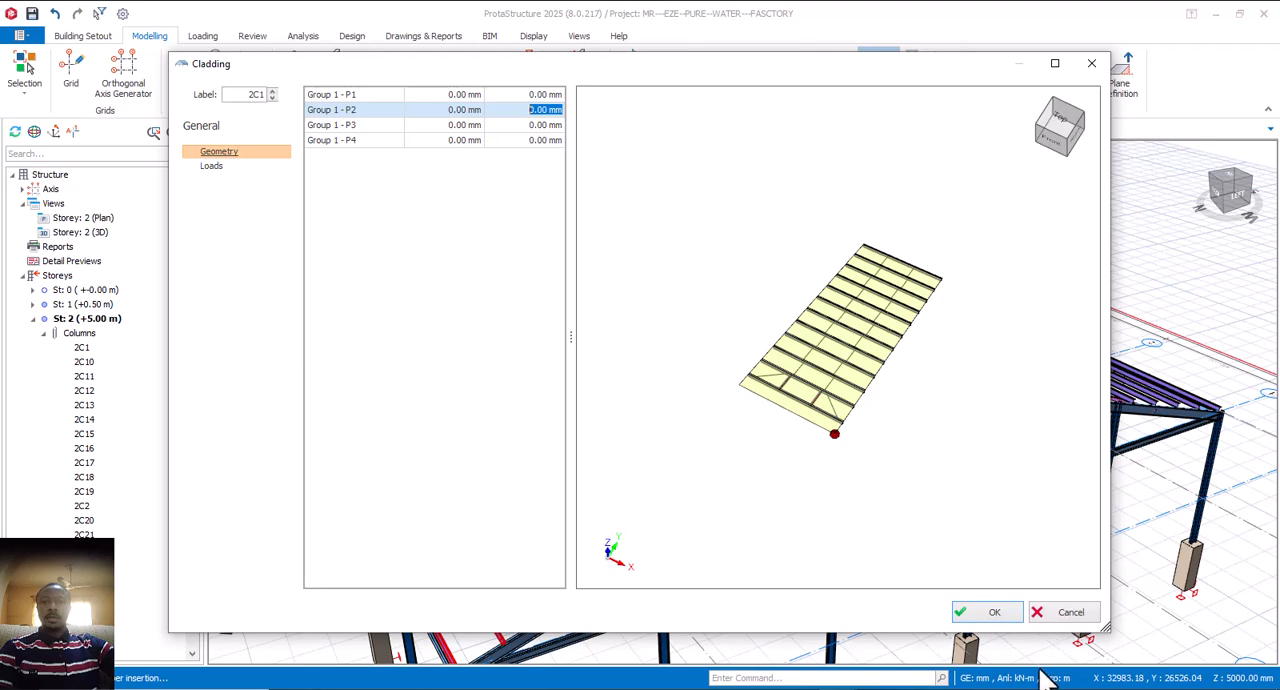
pyautogui.click(1001, 617)
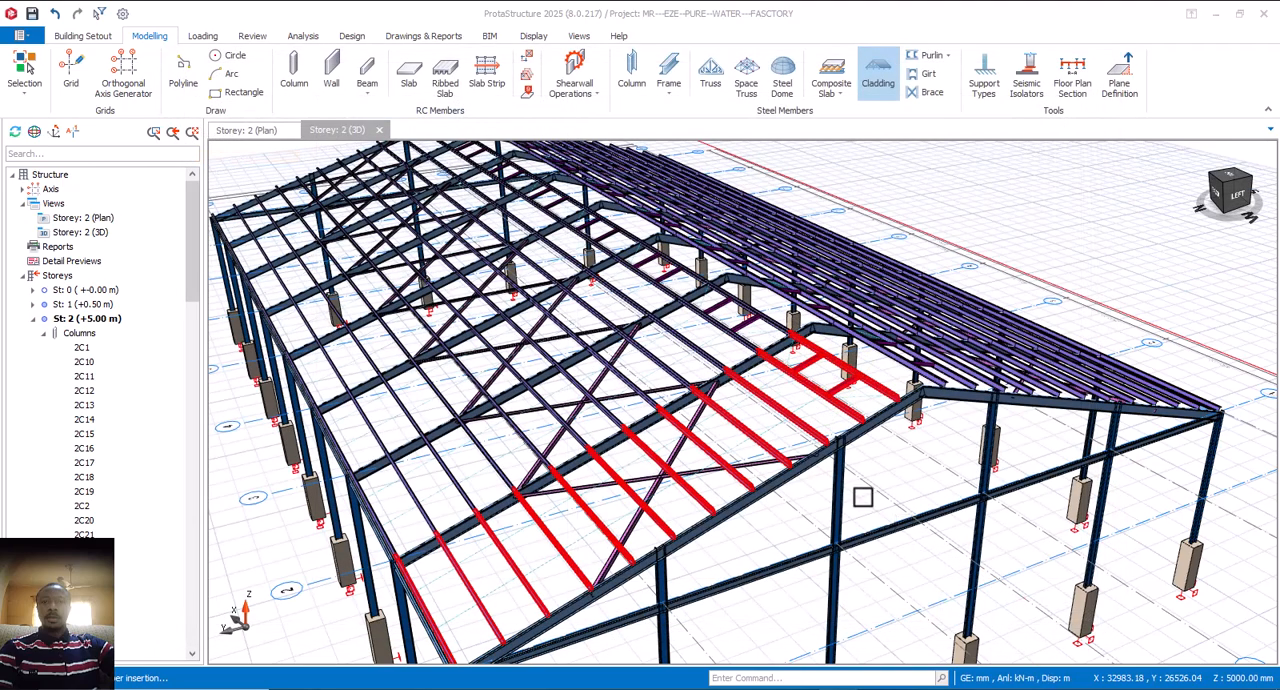
pyautogui.rightClick(911, 440)
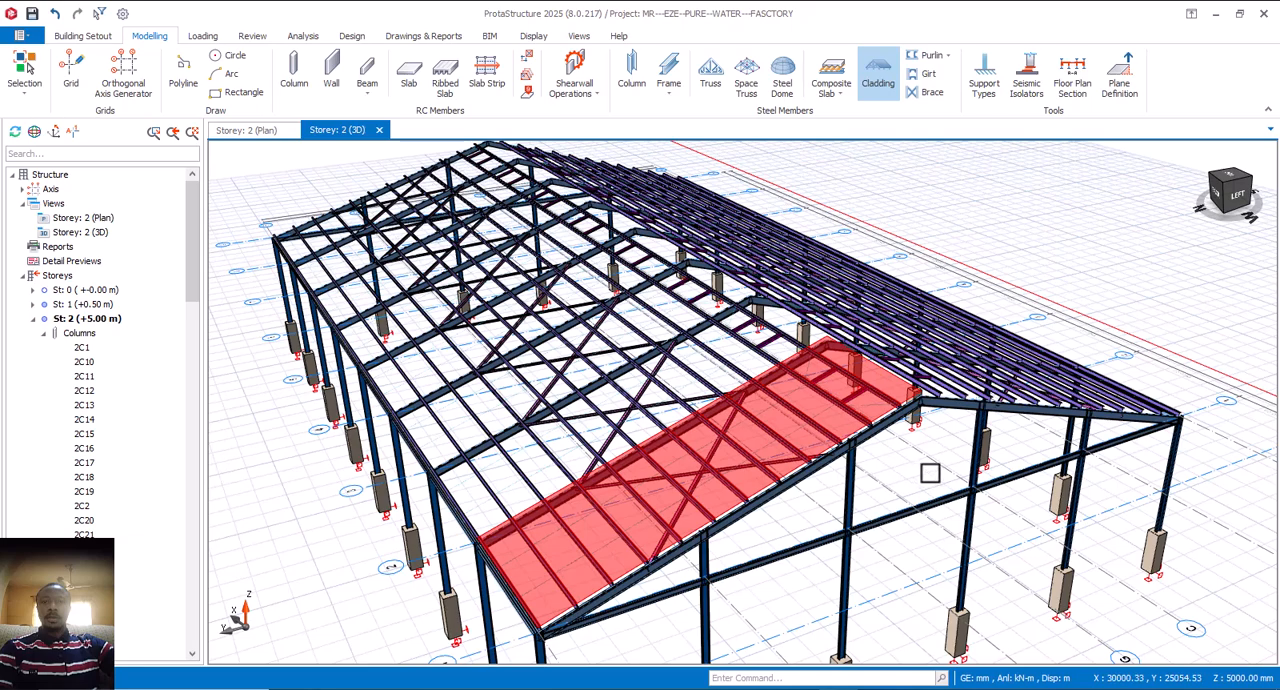
# Step: Add cladding with zero corner offsets to the purlin group of the end roof bay between axes 8 and 9
pyautogui.moveTo(863, 487); pyautogui.dragTo(875, 489, button='middle')
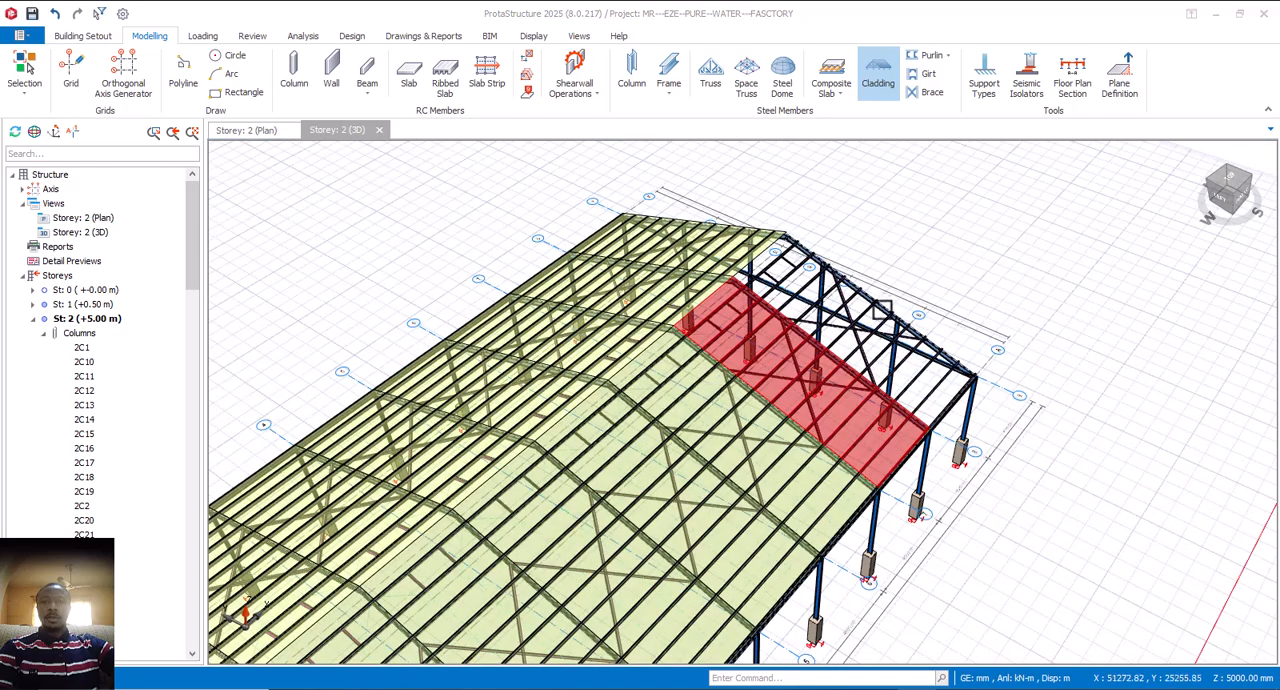
pyautogui.scroll(3, 865, 342)
pyautogui.moveTo(873, 349); pyautogui.dragTo(887, 316, button='middle')
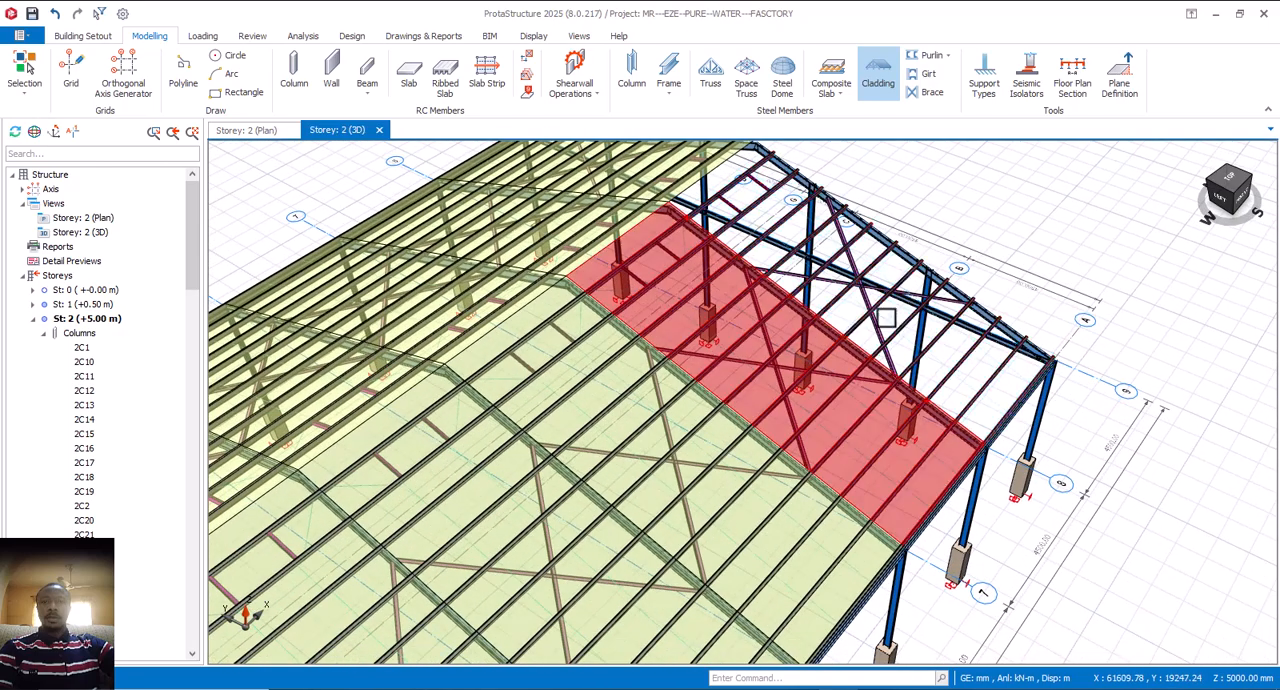
pyautogui.doubleClick(868, 331)
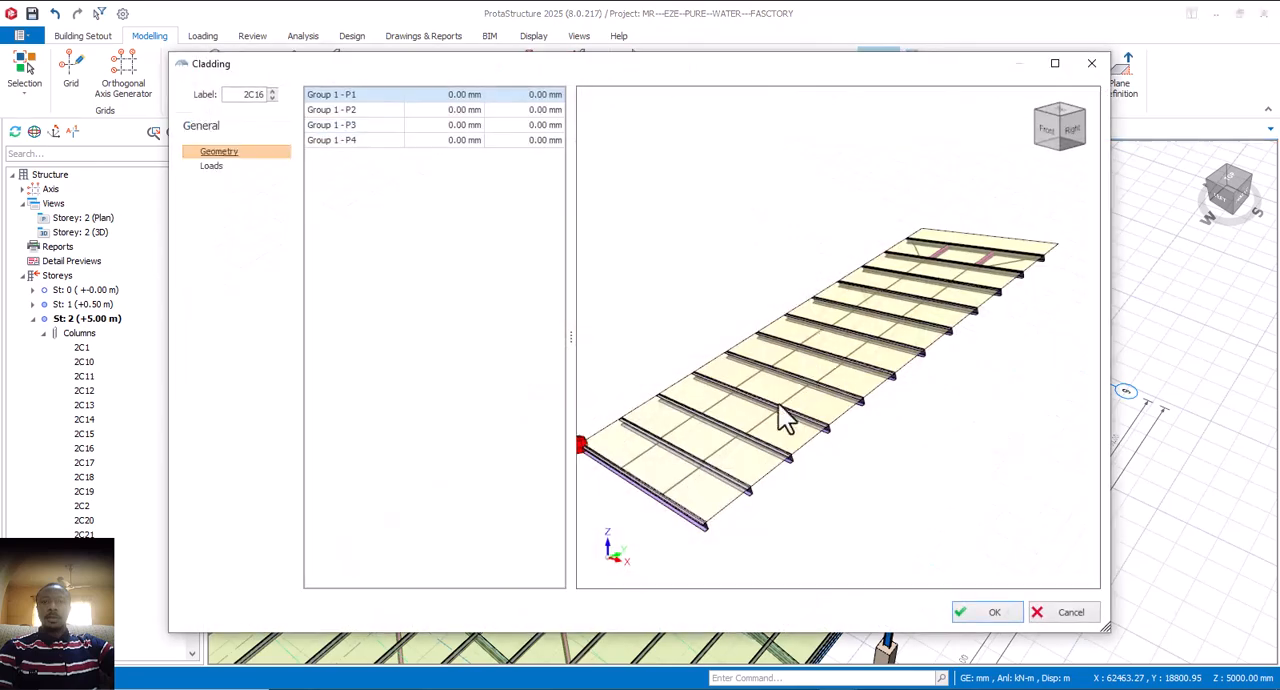
pyautogui.click(992, 612)
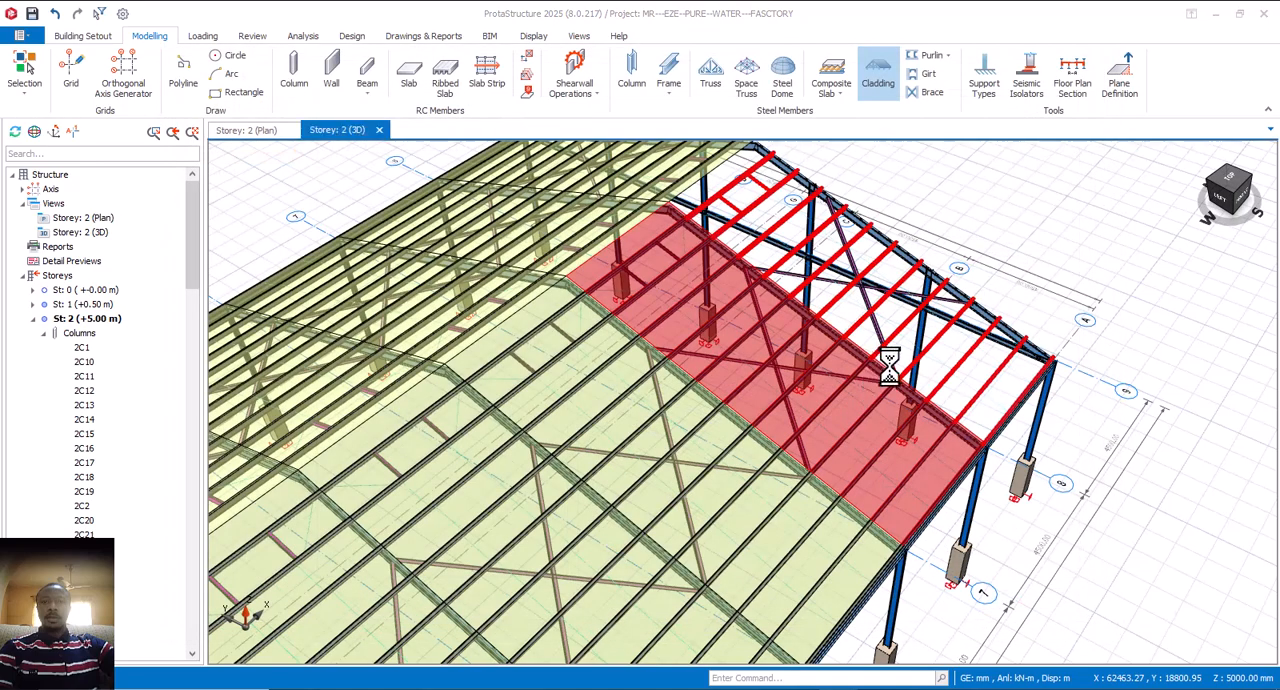
pyautogui.press('Escape')
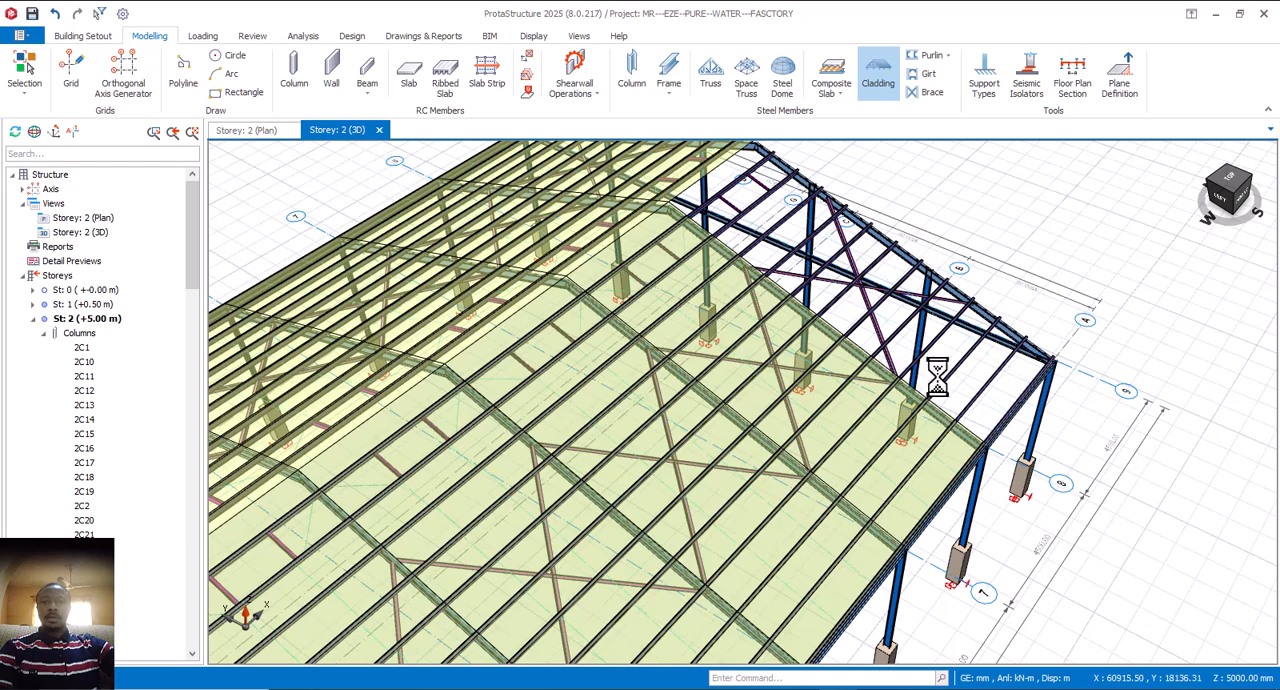
# Step: Inspect the roof cladding along the eaves, from the gable end and at the axis 1 corner
pyautogui.moveTo(932, 396); pyautogui.dragTo(939, 337, button='middle')
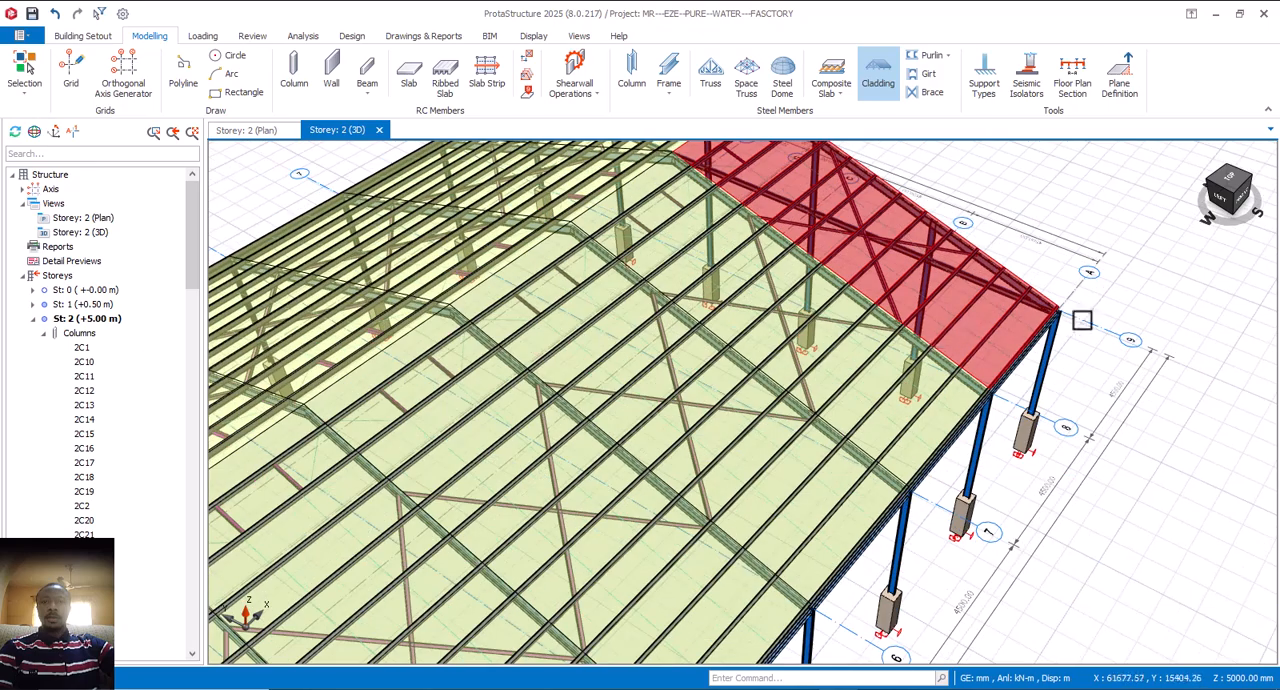
pyautogui.scroll(-6, 1072, 319)
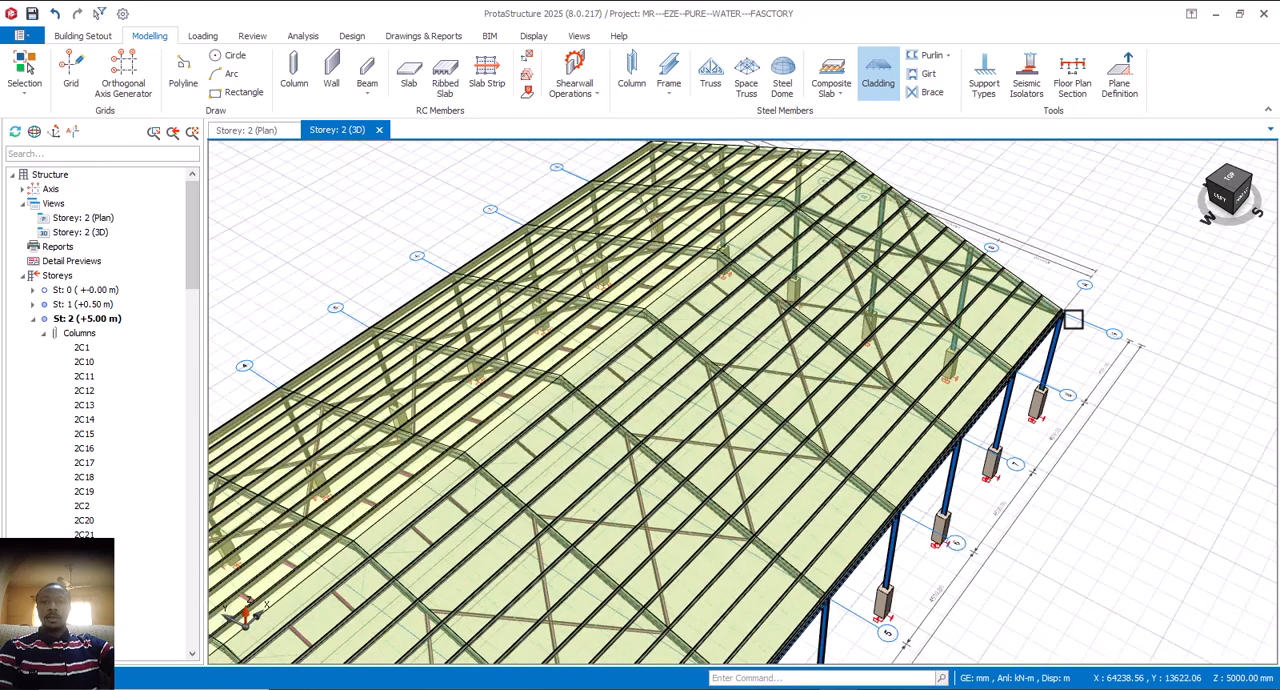
pyautogui.moveTo(1008, 368)
pyautogui.mouseDown(button='middle')
pyautogui.moveTo(995, 428)
pyautogui.moveTo(1024, 358)
pyautogui.mouseUp(button='middle')
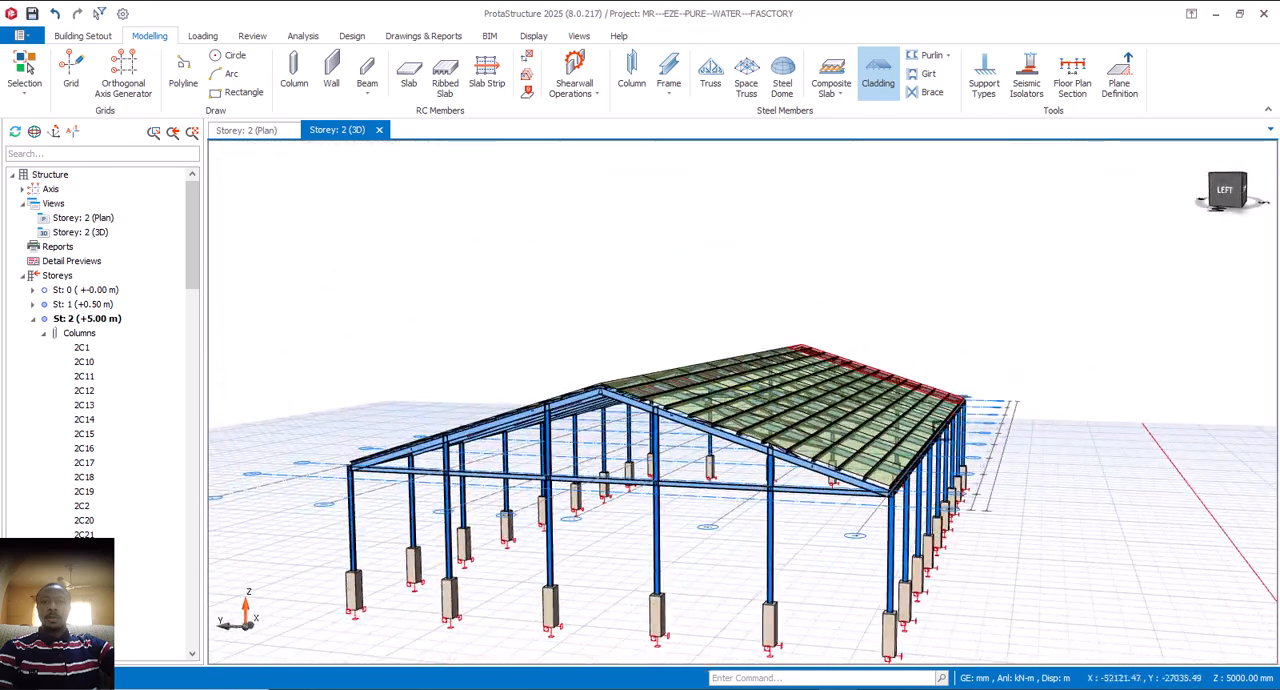
pyautogui.scroll(5, 830, 492)
pyautogui.scroll(-5, 869, 503)
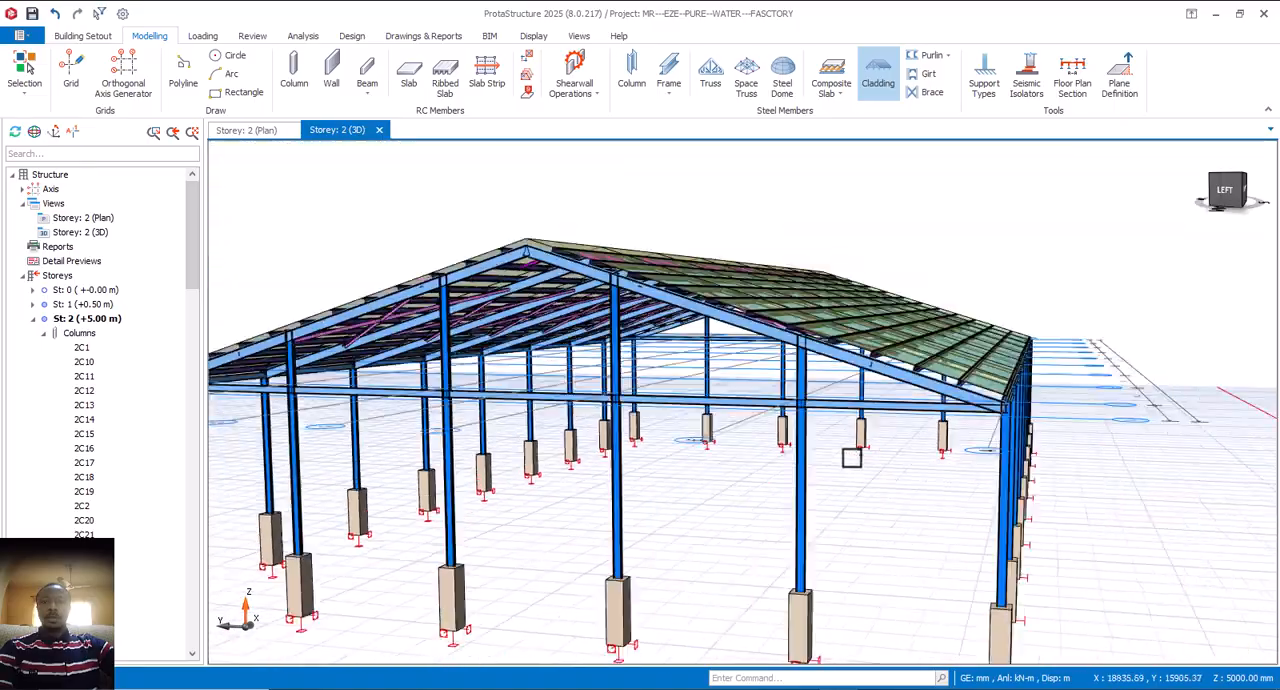
pyautogui.moveTo(909, 469); pyautogui.dragTo(862, 489, button='middle')
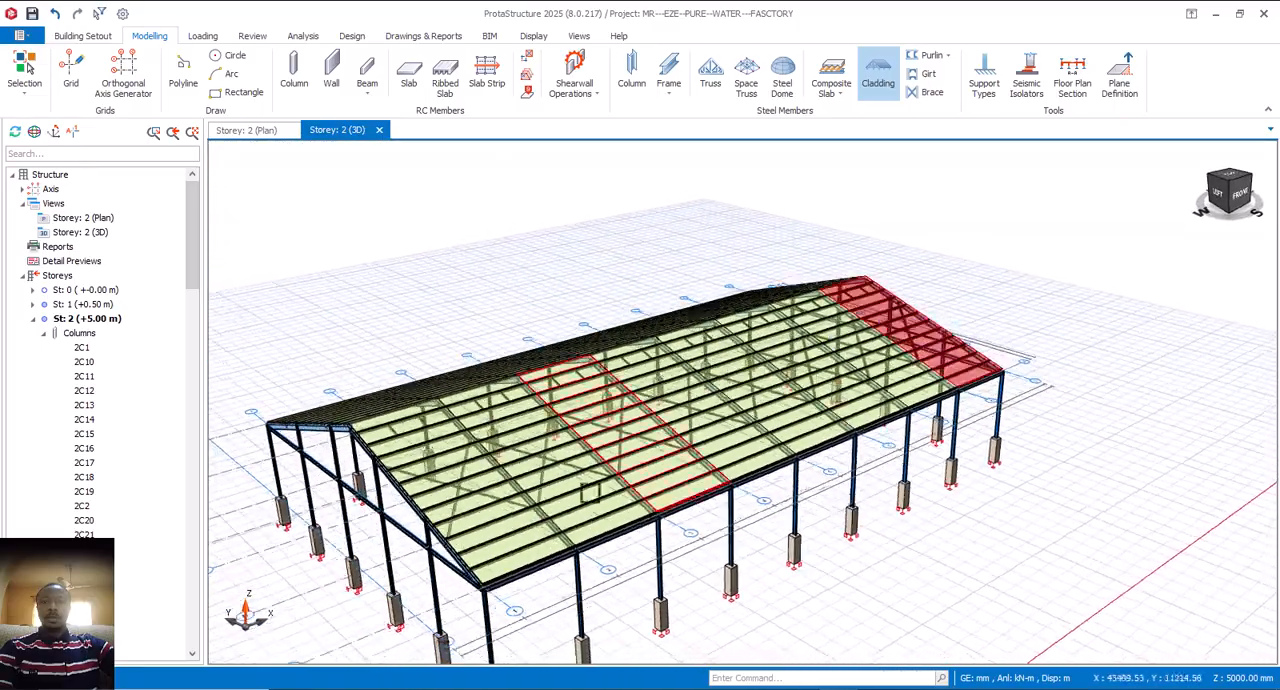
pyautogui.scroll(5, 416, 563)
pyautogui.moveTo(490, 571); pyautogui.dragTo(500, 558, button='middle')
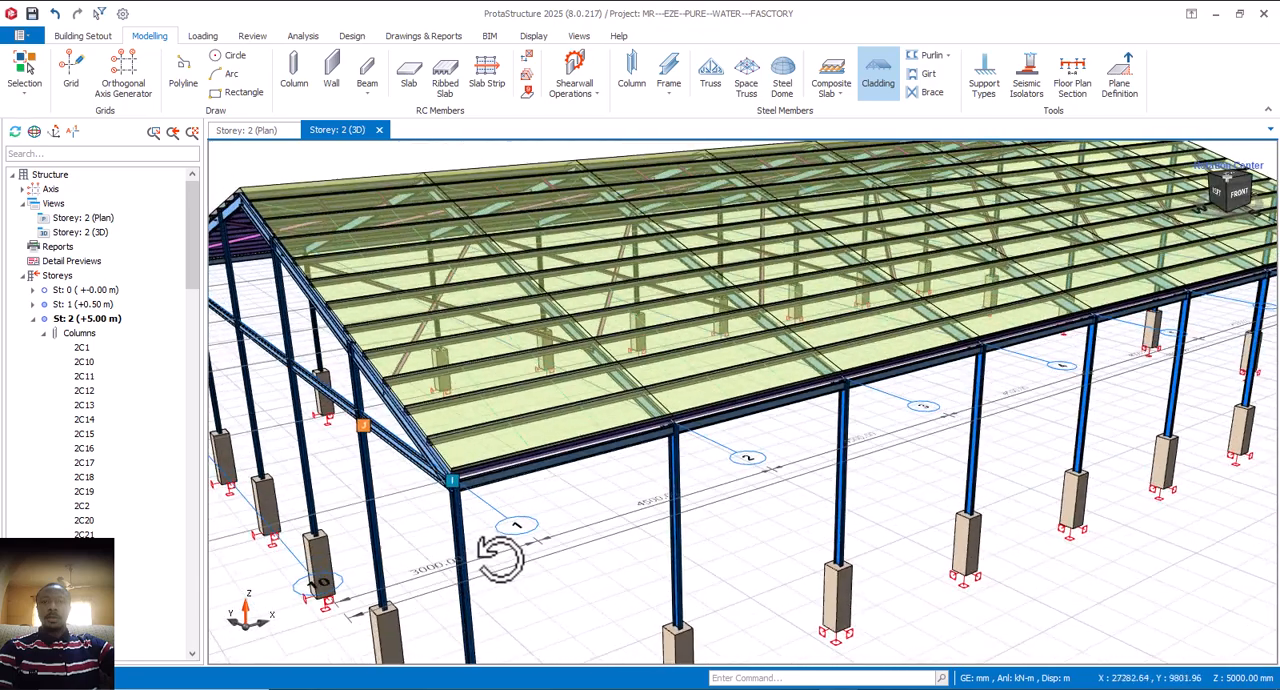
# Step: Set the left cantilever length of the purlin group in the roof bay between axes 1 and 2 to 250 mm
pyautogui.scroll(3, 452, 463)
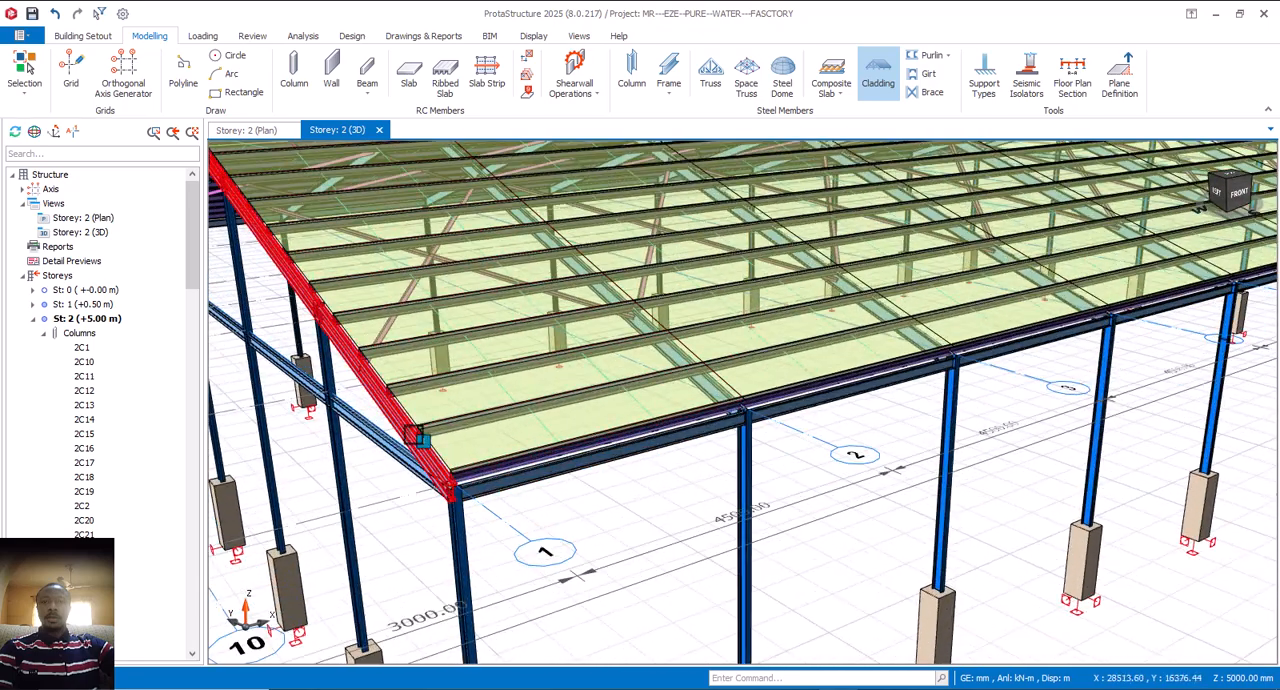
pyautogui.scroll(2, 424, 437)
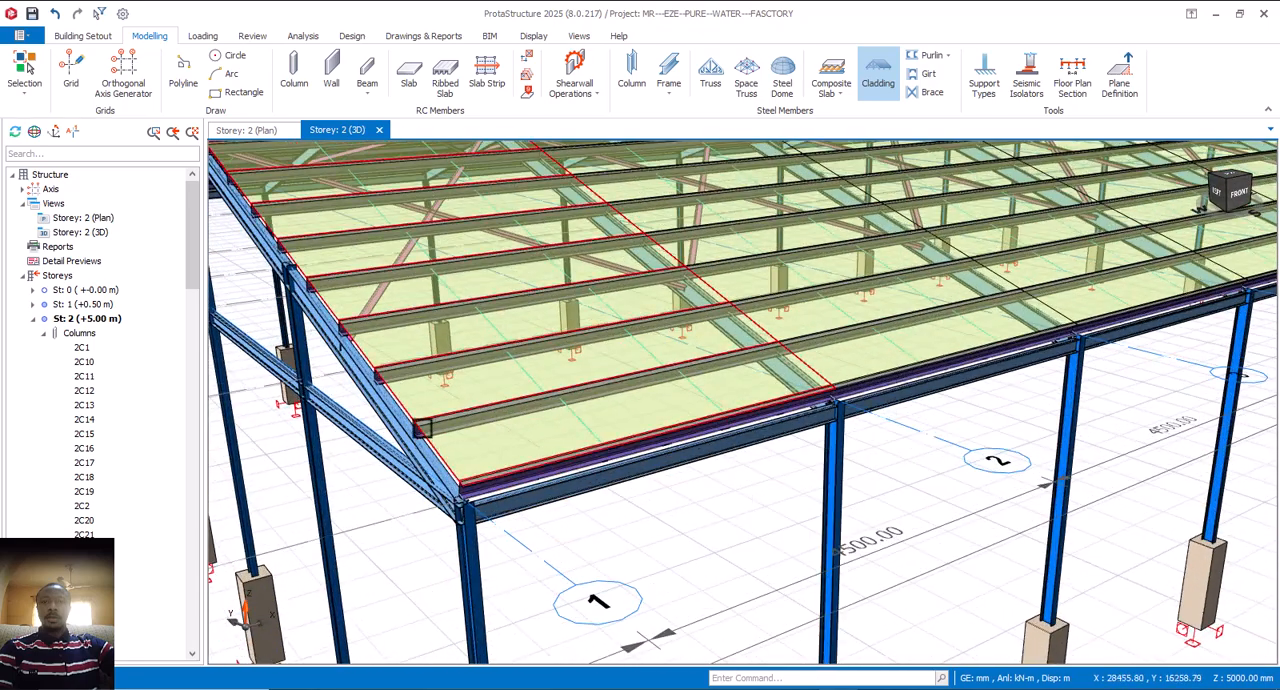
pyautogui.moveTo(421, 433)
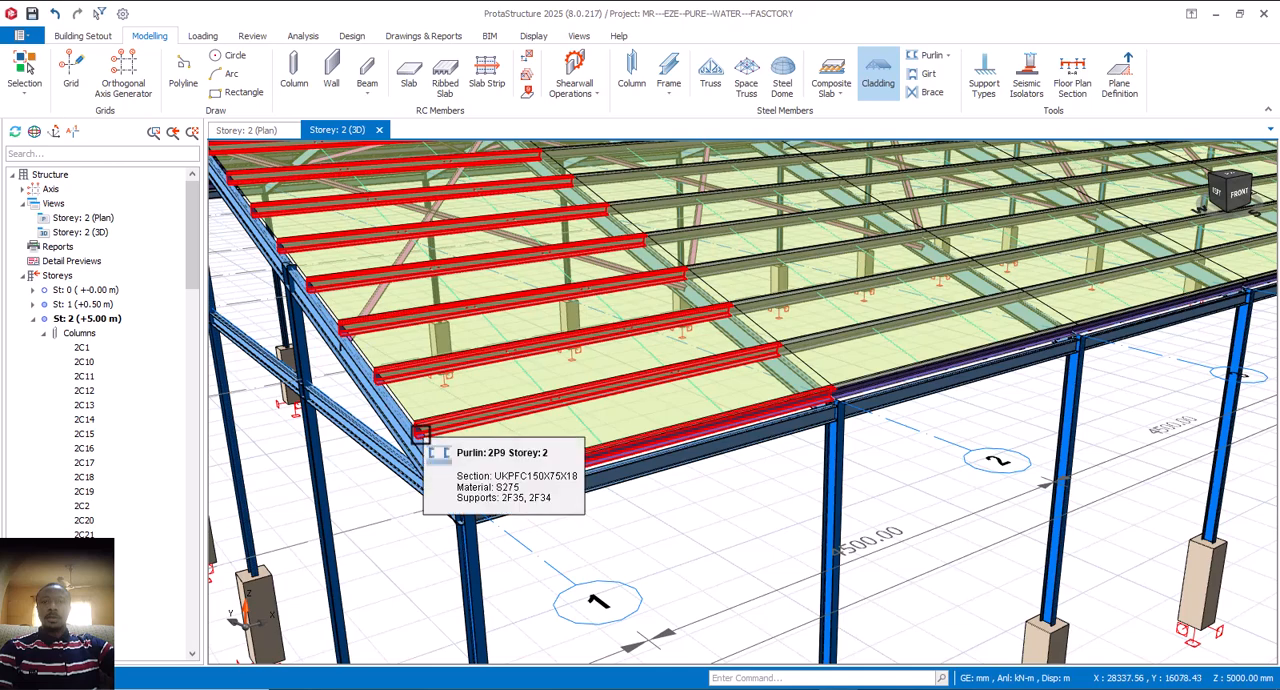
pyautogui.click(421, 433)
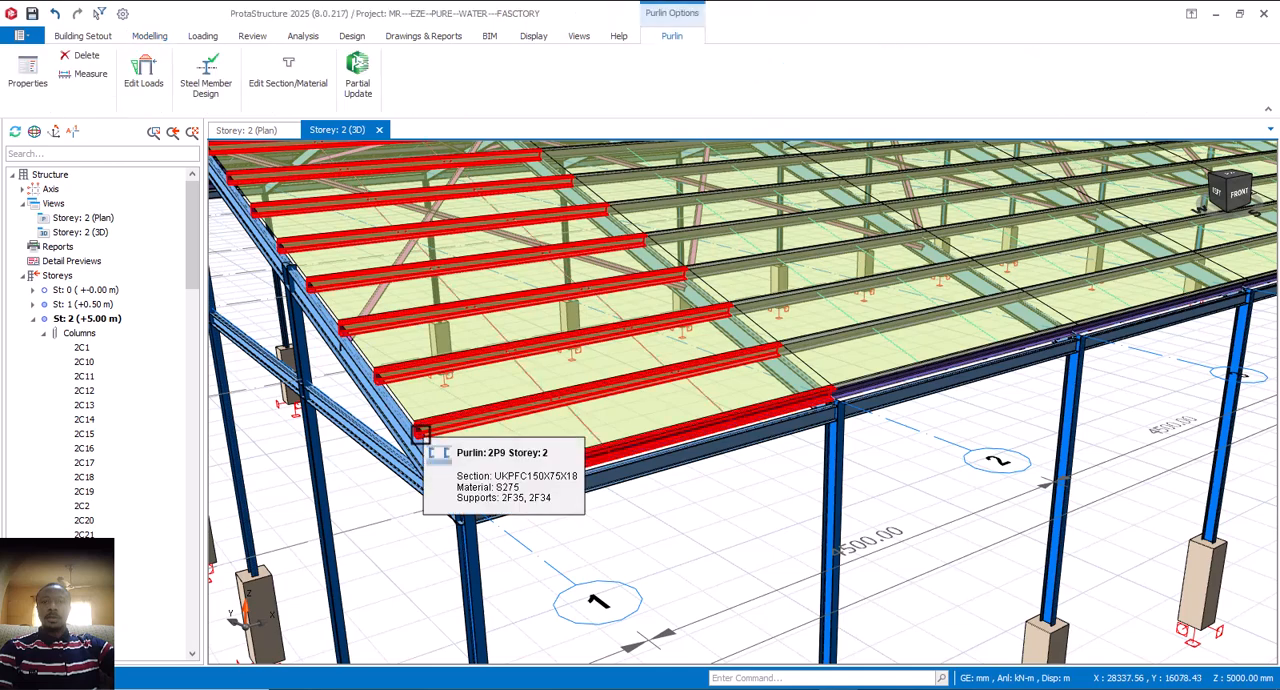
pyautogui.rightClick(421, 433)
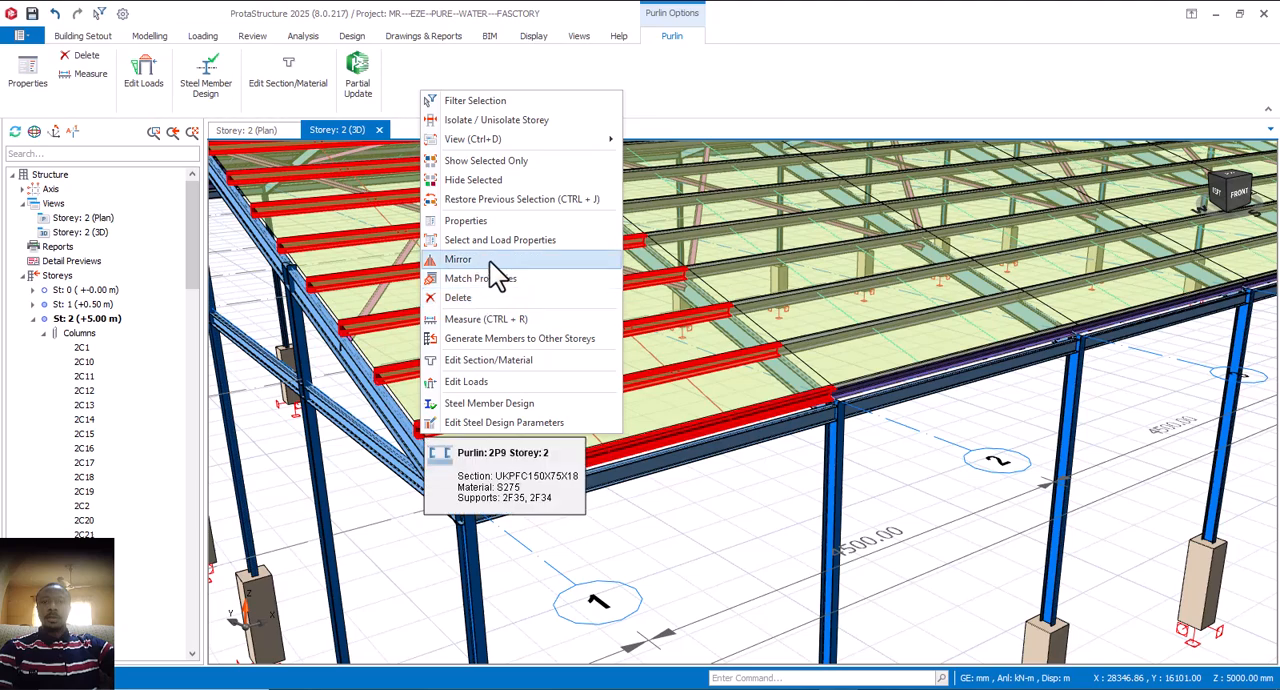
pyautogui.click(491, 224)
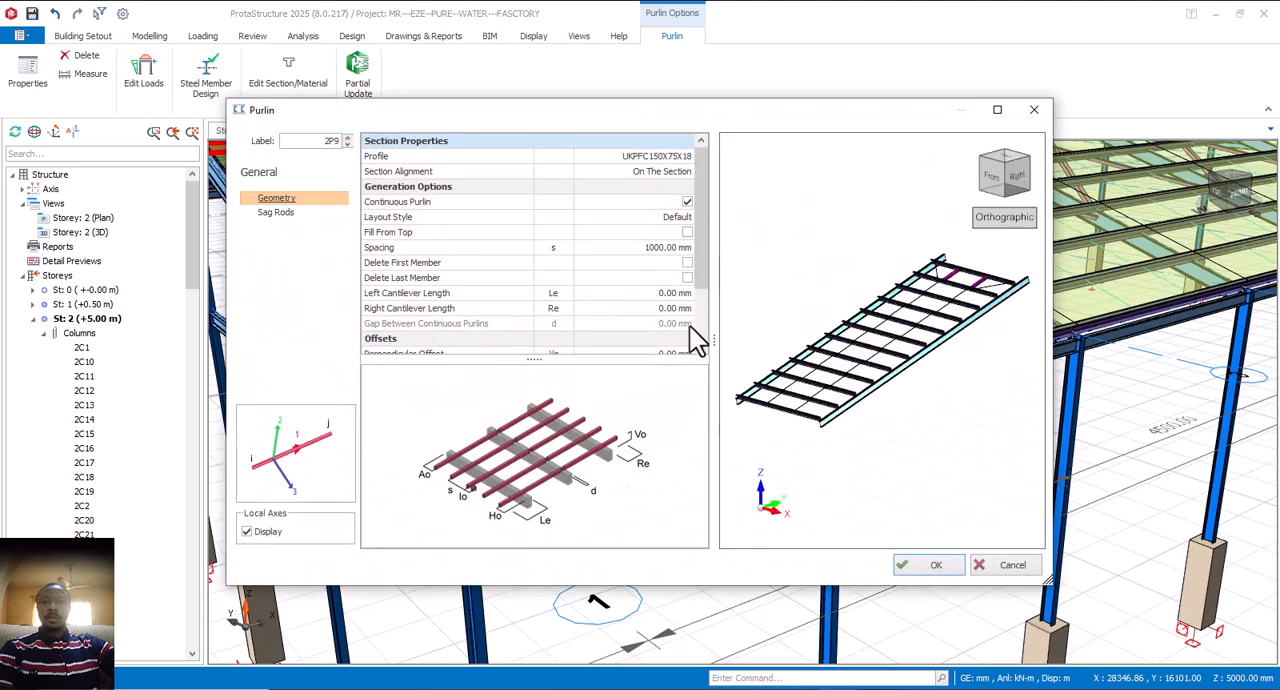
pyautogui.scroll(-2, 698, 300)
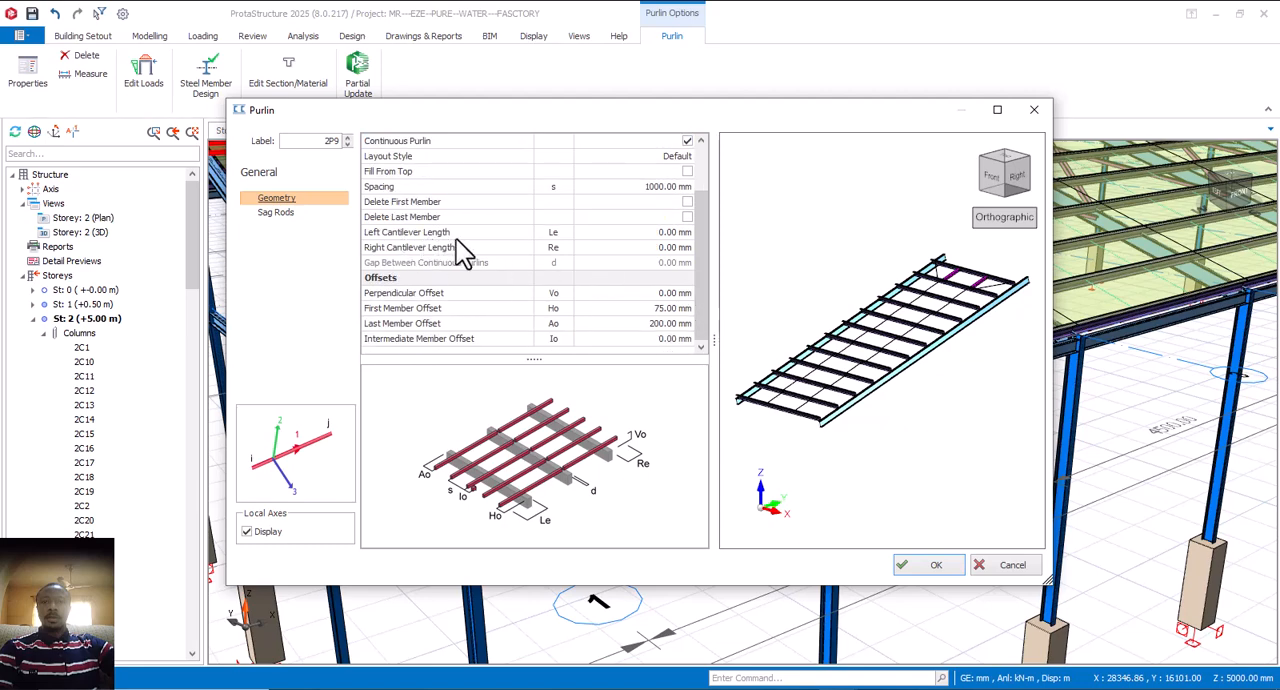
pyautogui.click(651, 236)
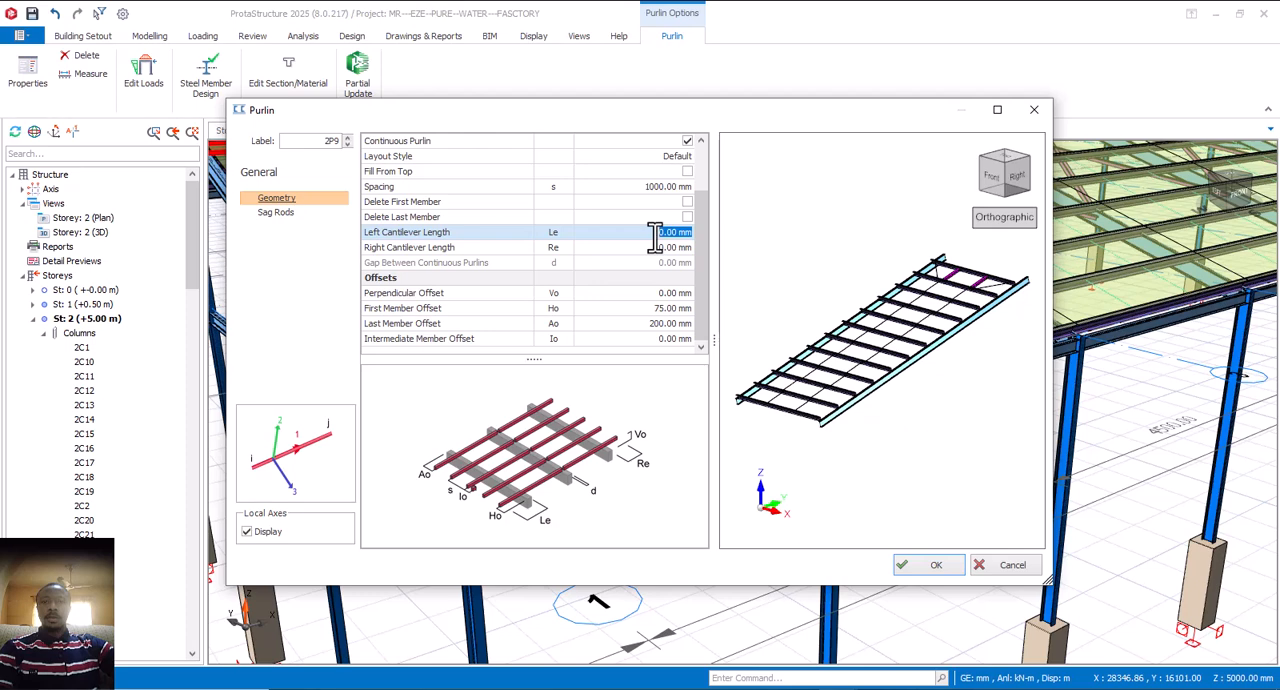
pyautogui.write('25')
pyautogui.press('Tab')
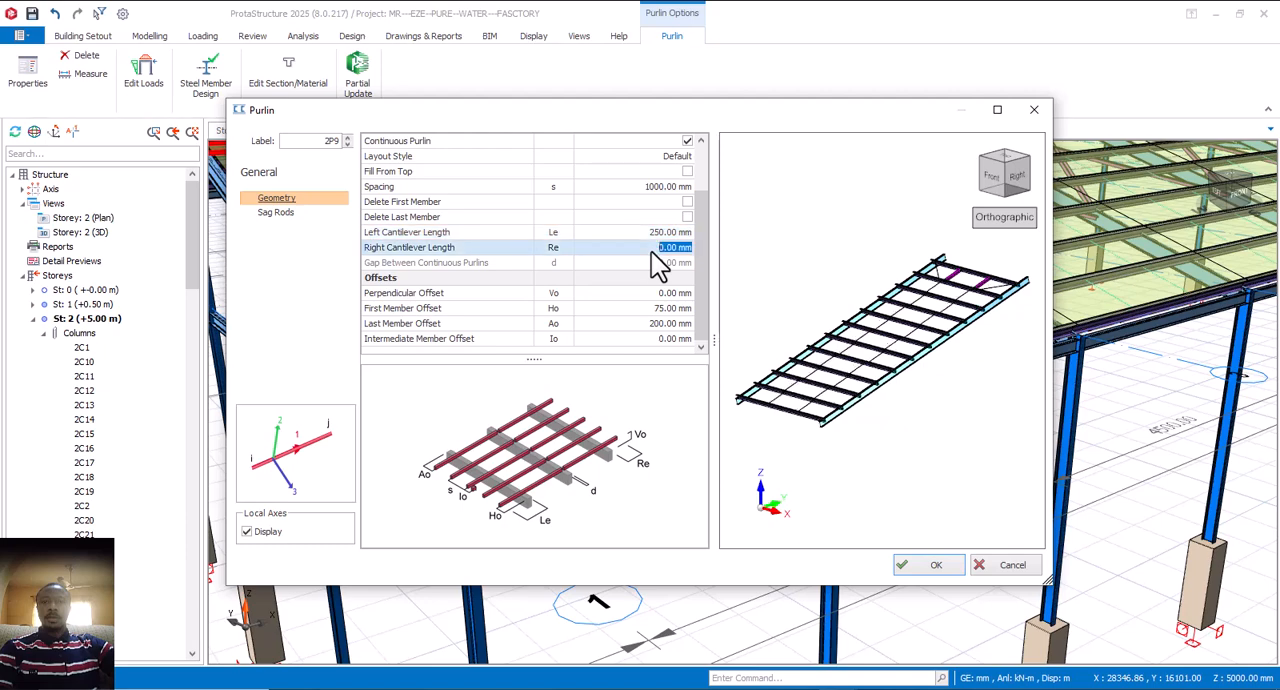
pyautogui.click(928, 566)
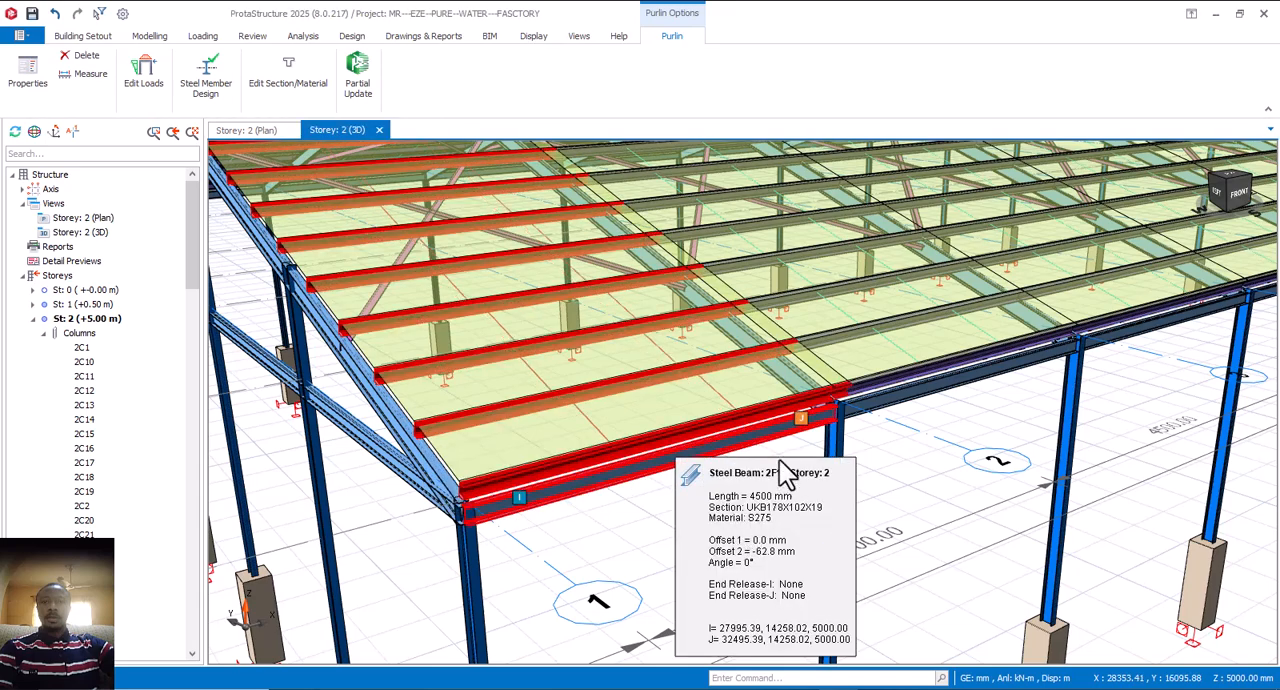
# Step: Set the left cantilever length to 0 mm and the right to 250 mm for the purlin group in the roof bay between axes 1 and 2
pyautogui.rightClick(525, 463)
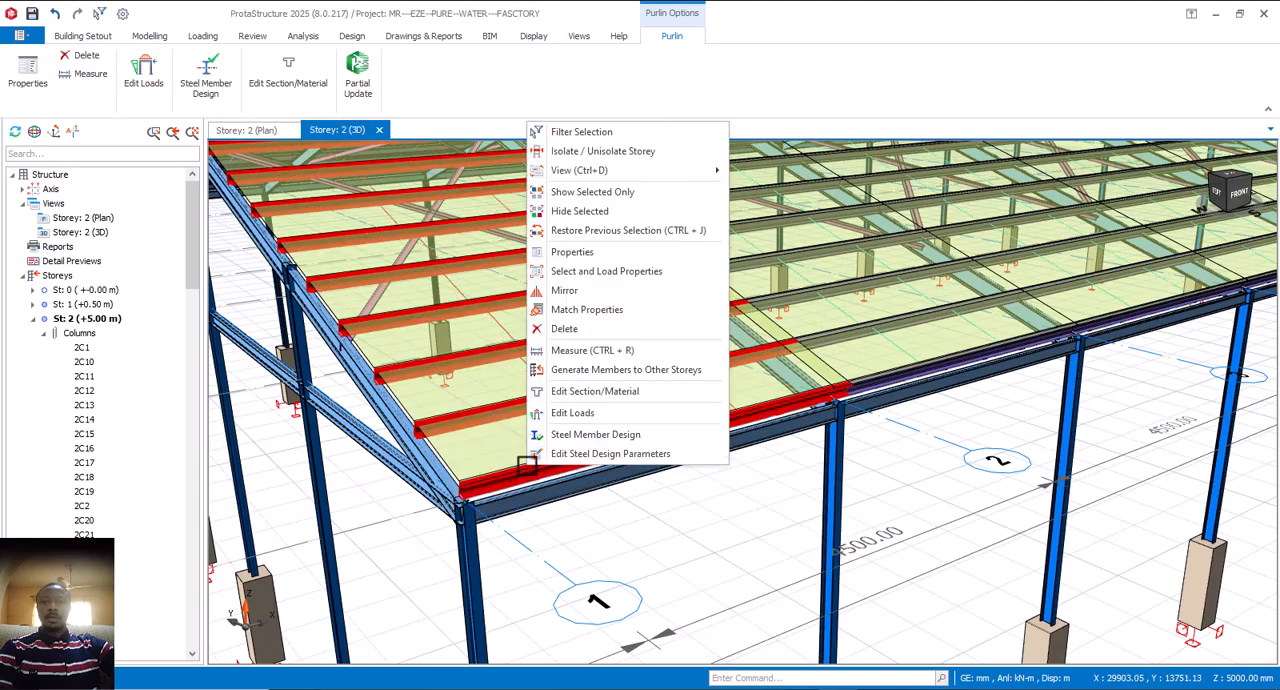
pyautogui.click(599, 255)
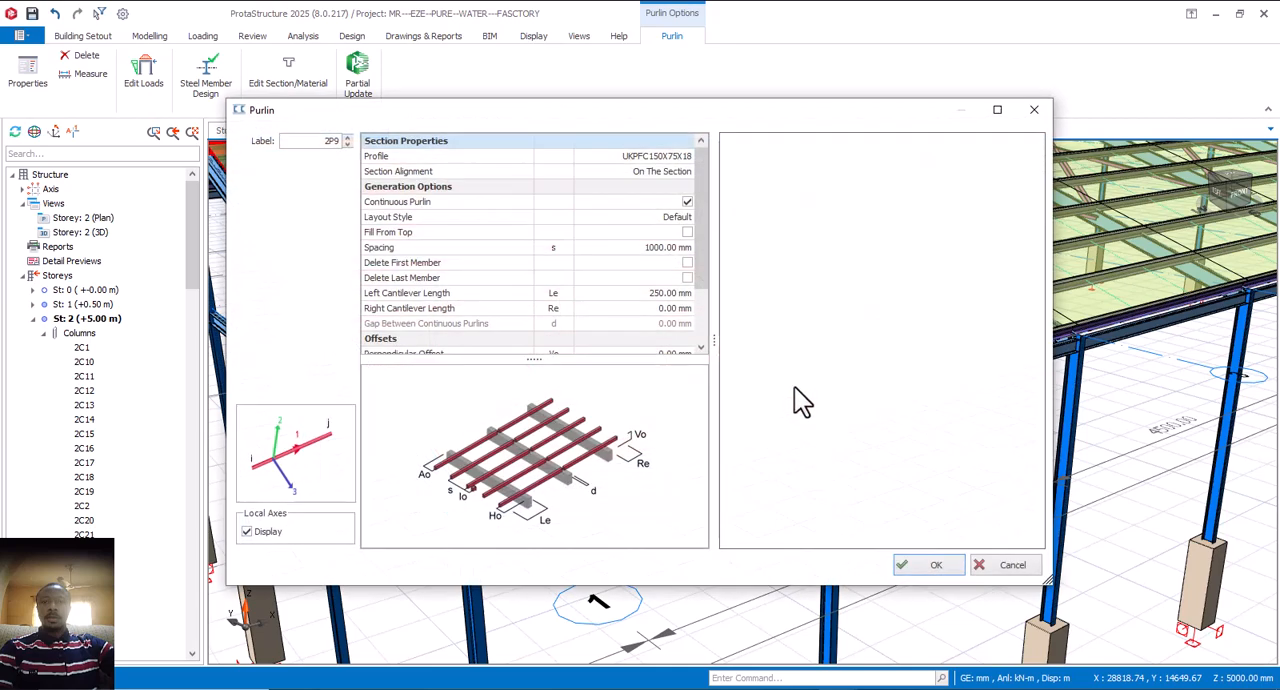
pyautogui.click(668, 293)
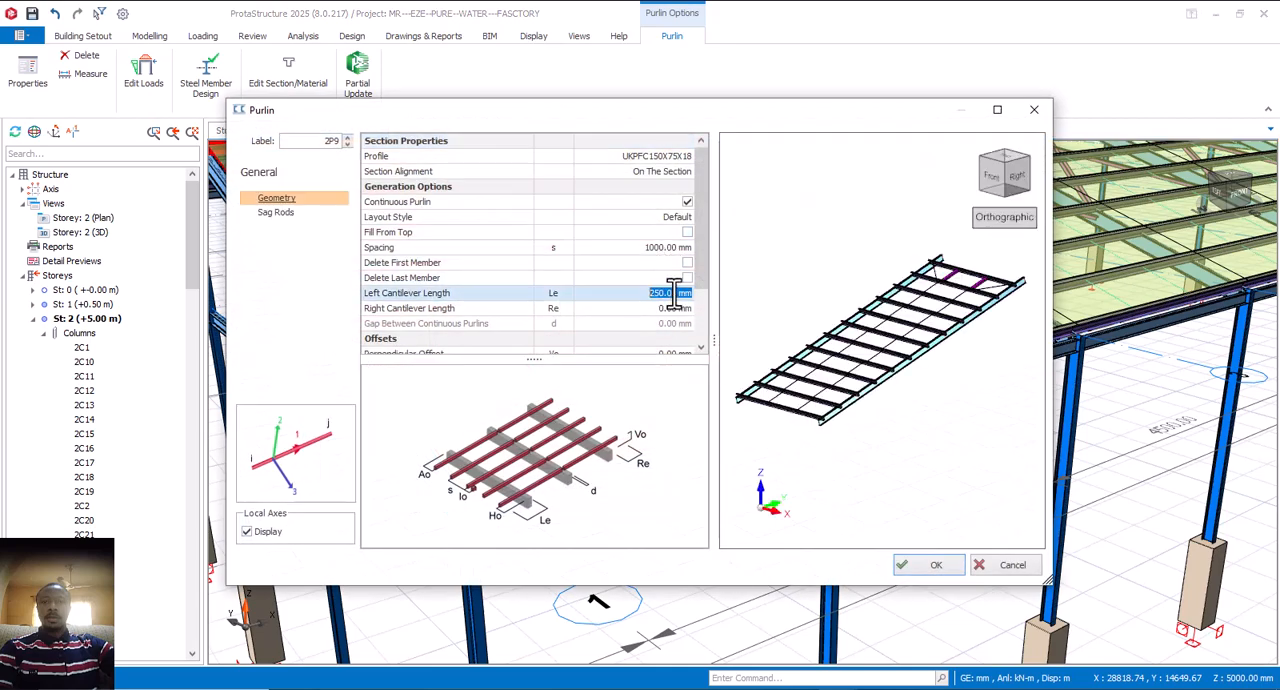
pyautogui.click(666, 308)
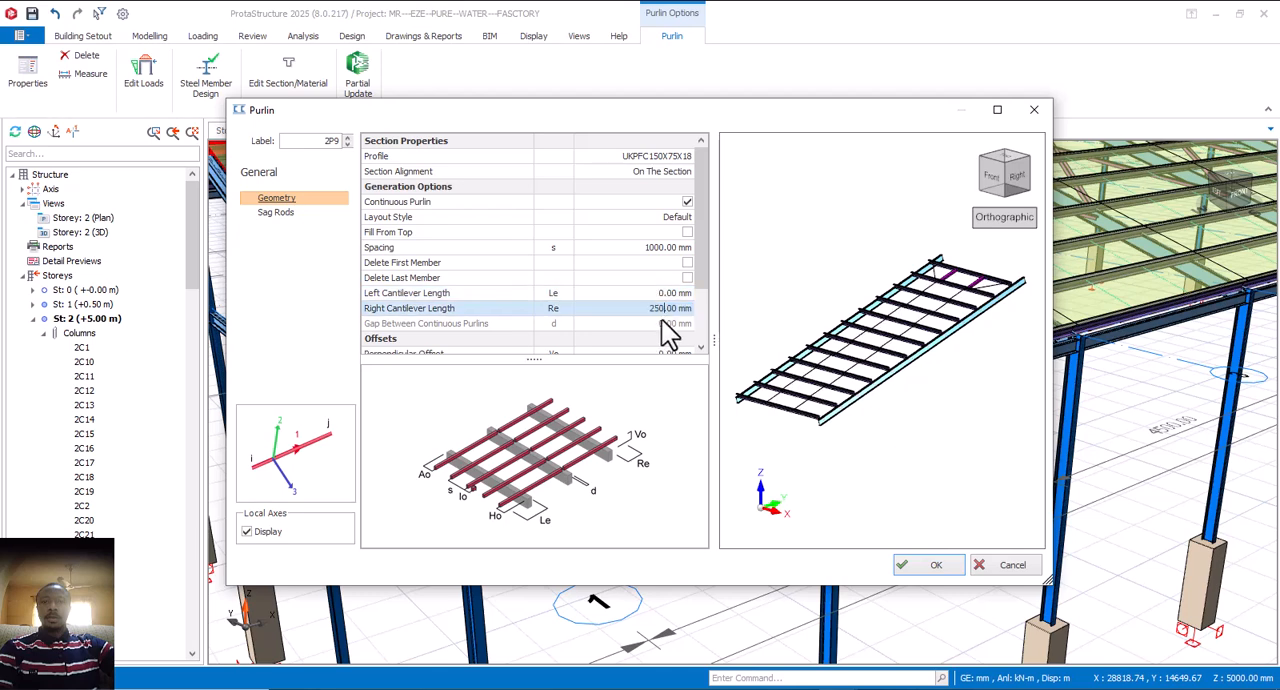
pyautogui.click(662, 293)
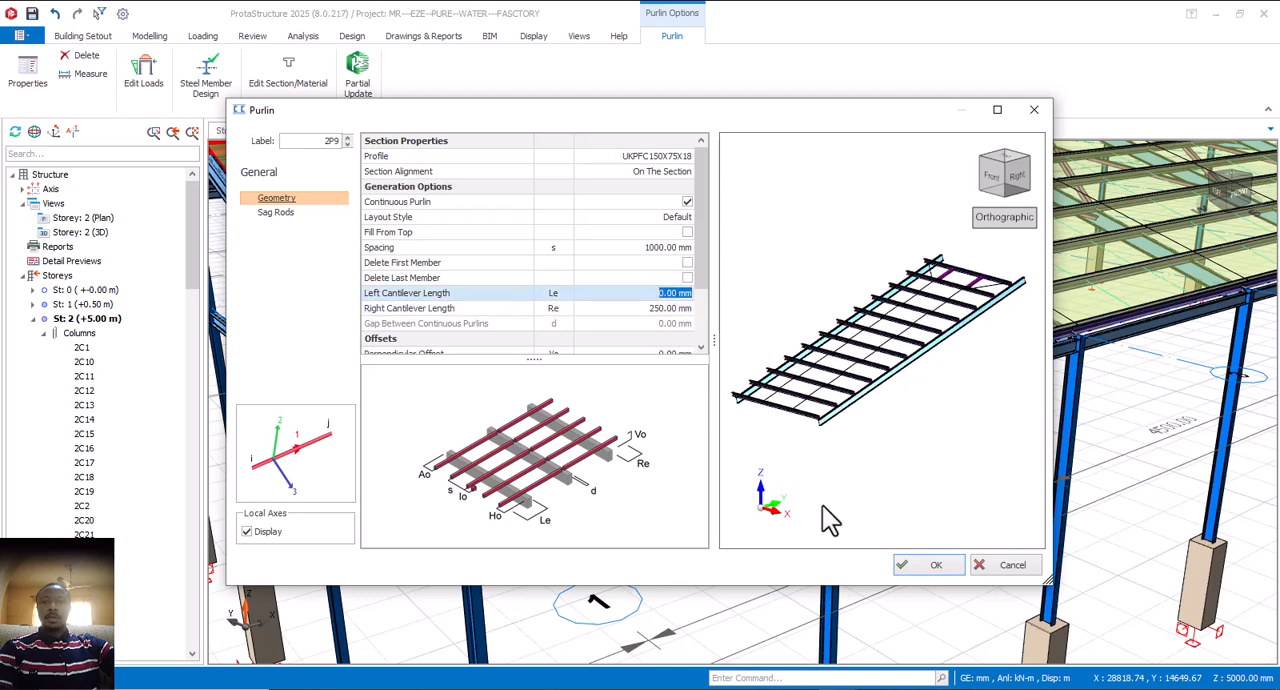
pyautogui.click(913, 568)
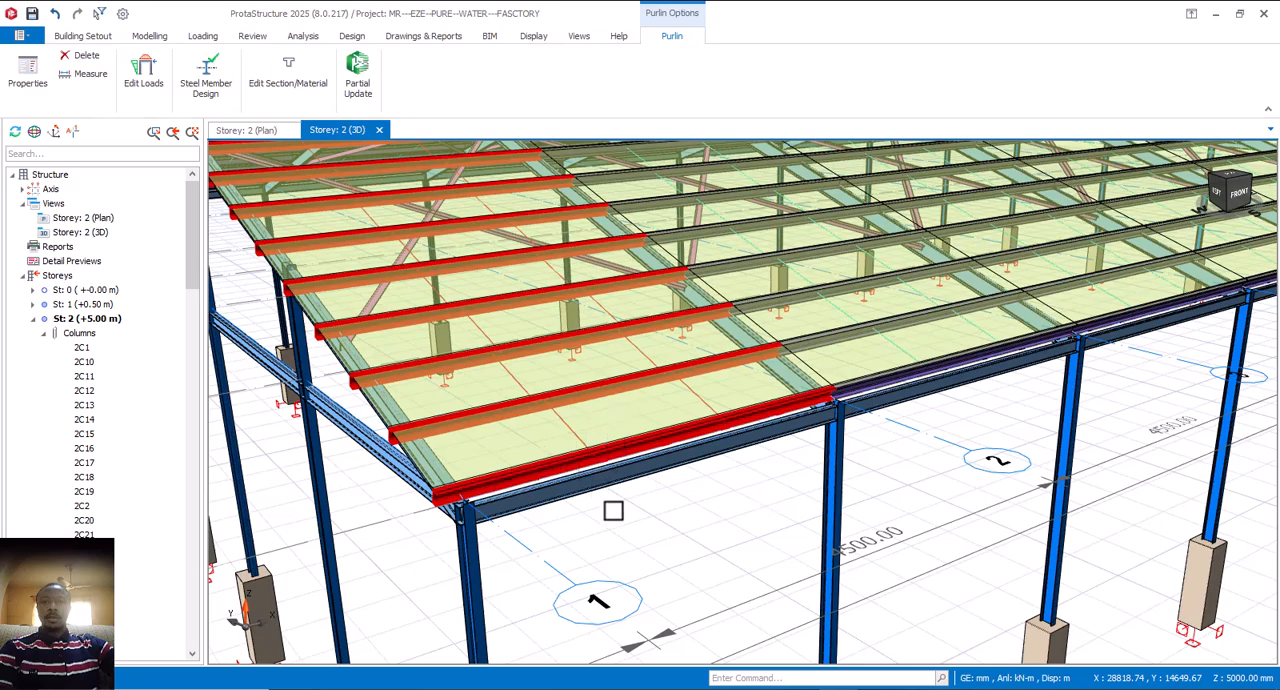
pyautogui.scroll(-2, 636, 517)
pyautogui.press('Escape')
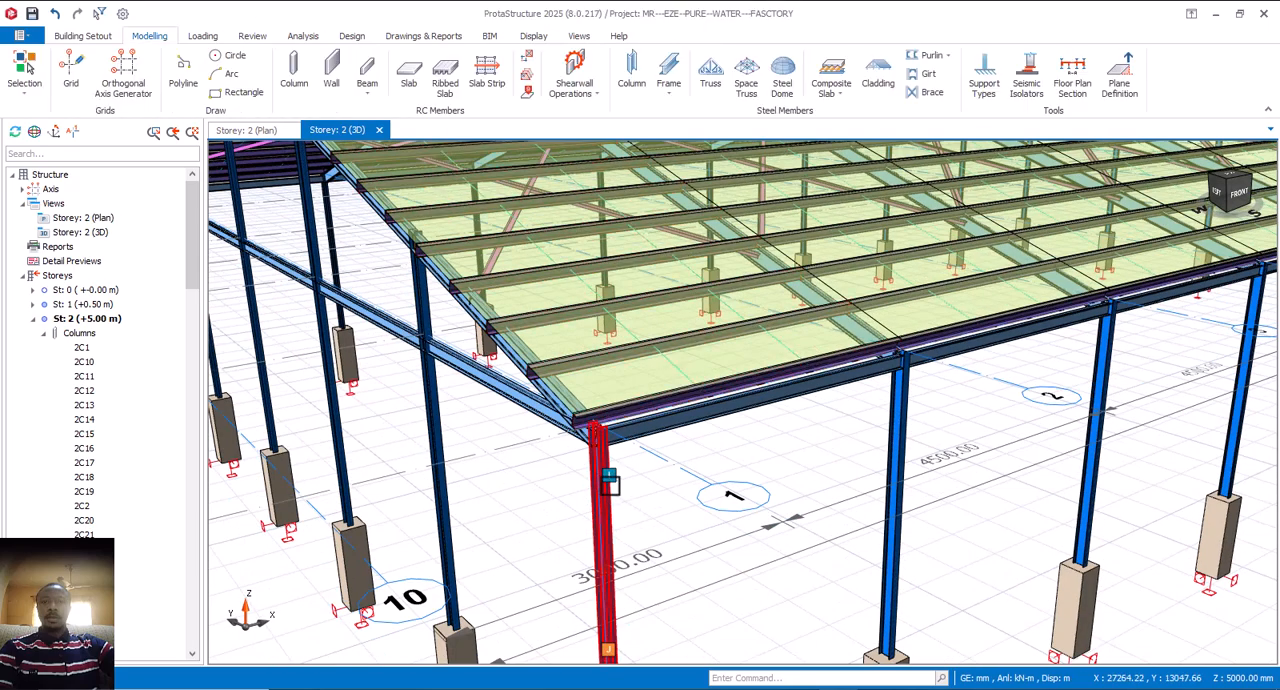
# Step: Inspect the end-bay purlins and roof cladding at the axis 1 corner, from the front and from above the gable
pyautogui.moveTo(611, 485); pyautogui.dragTo(590, 408, button='middle')
pyautogui.scroll(8, 590, 408)
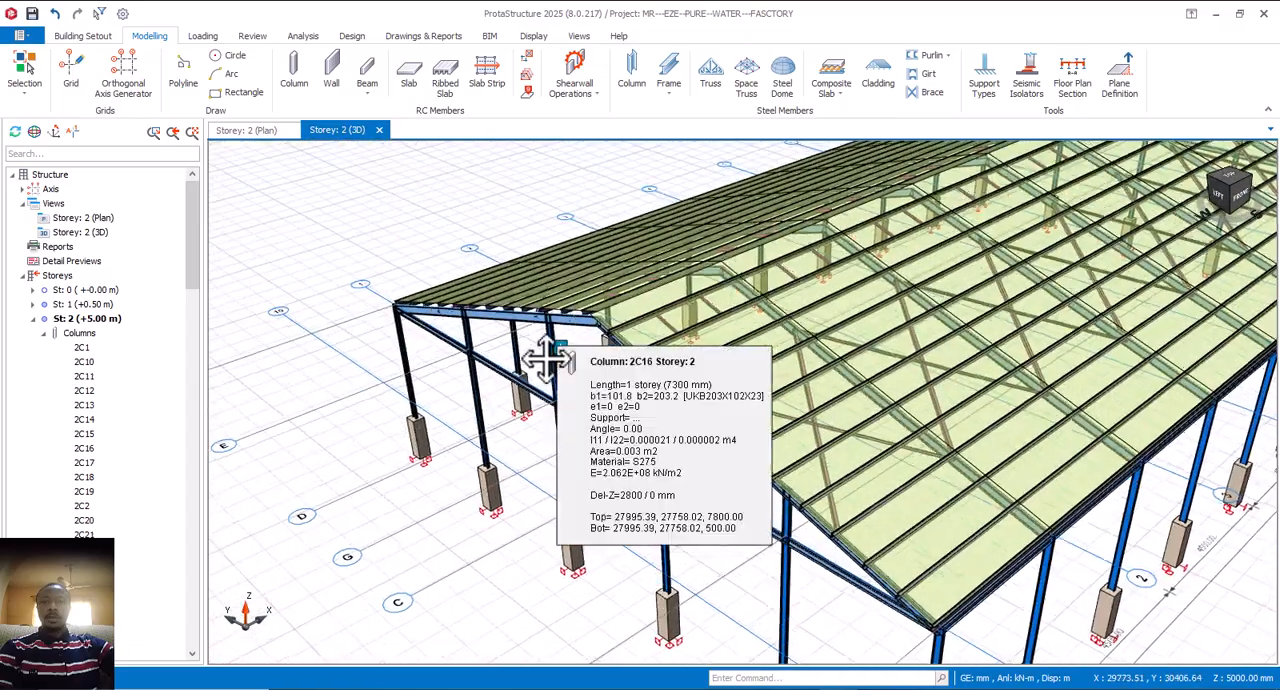
pyautogui.moveTo(546, 358); pyautogui.dragTo(662, 478, button='middle')
pyautogui.rightClick(539, 408)
pyautogui.click(577, 397)
pyautogui.scroll(2, 714, 486)
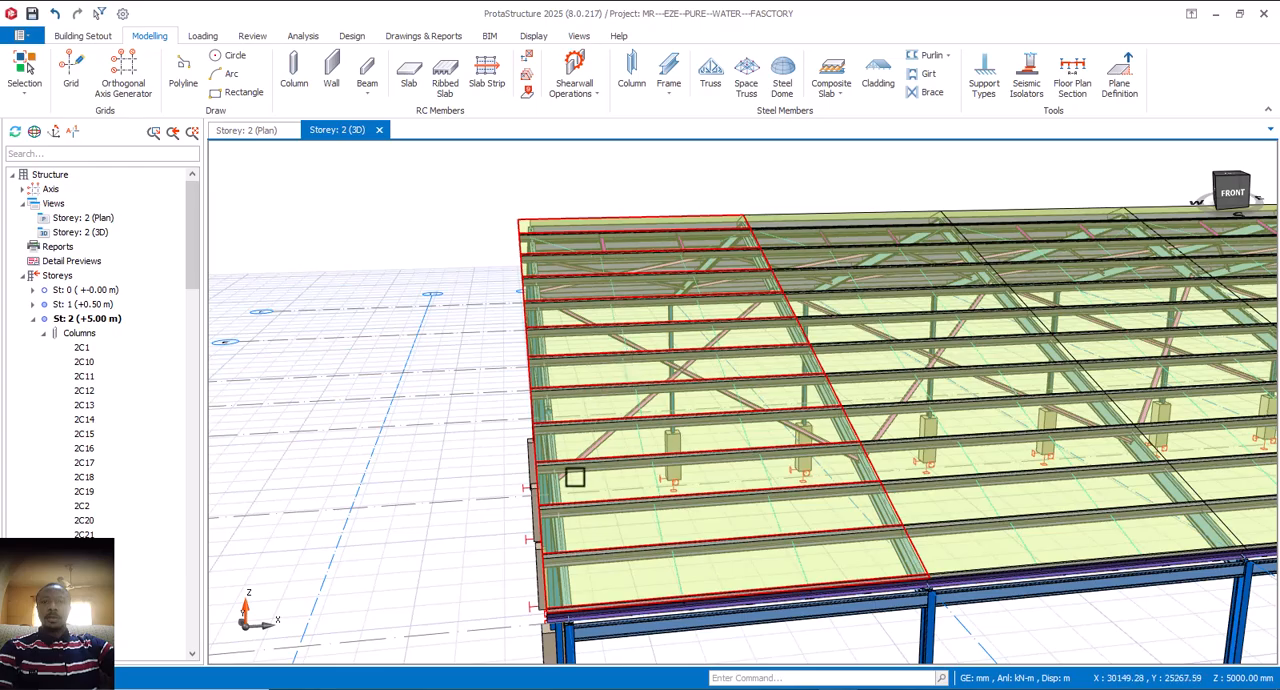
pyautogui.moveTo(553, 507); pyautogui.dragTo(613, 508, button='middle')
pyautogui.scroll(-3, 544, 460)
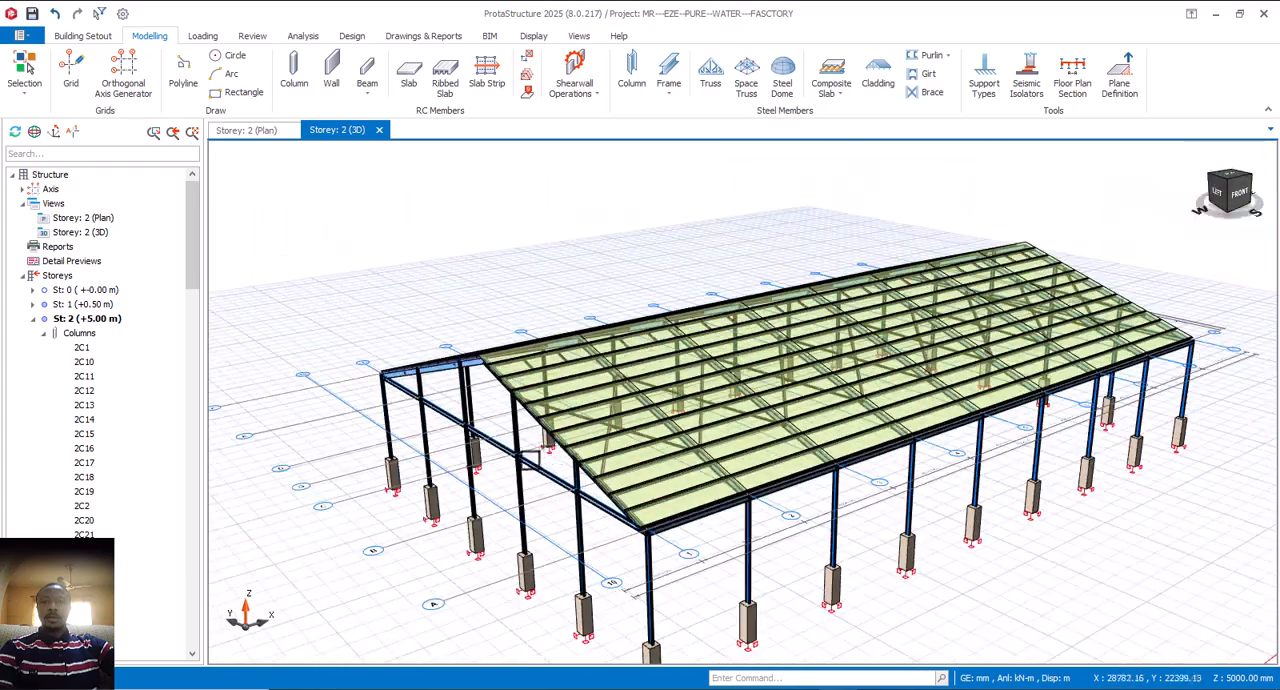
pyautogui.moveTo(540, 460); pyautogui.dragTo(563, 434, button='middle')
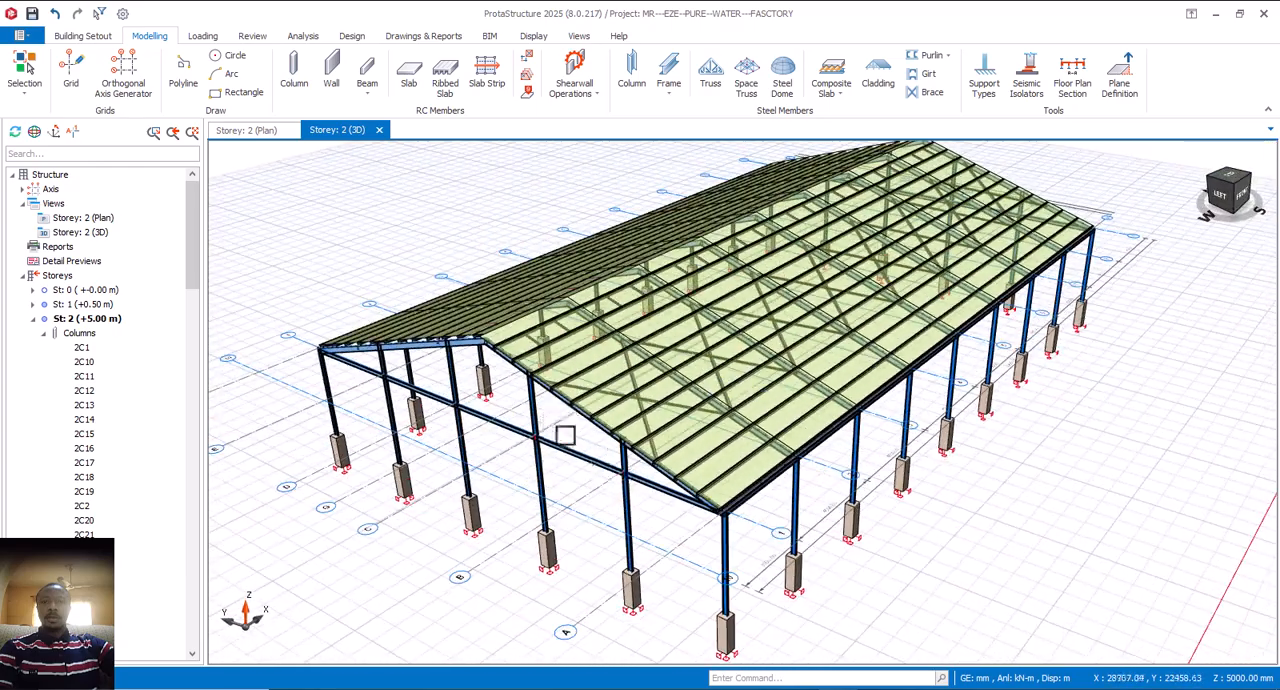
# Step: Open the load editor for the cladding of the front-slope end bay between axes 1 and 2
pyautogui.click(684, 434)
pyautogui.rightClick(684, 434)
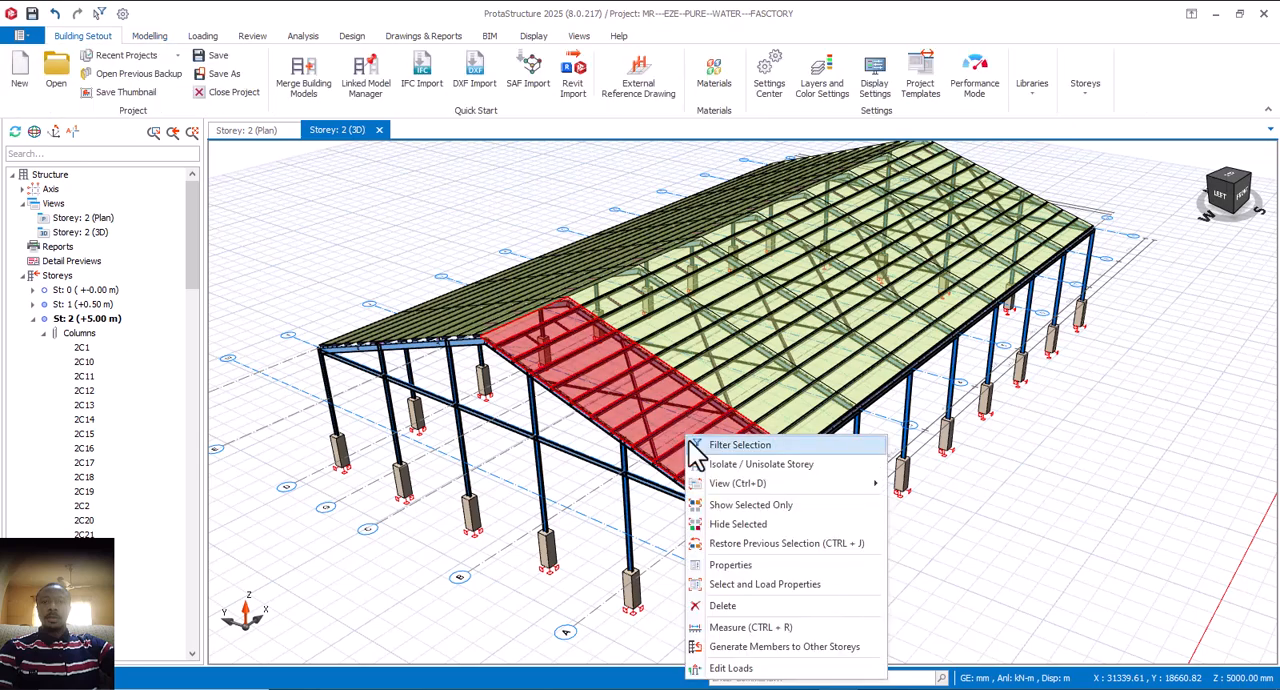
pyautogui.click(742, 672)
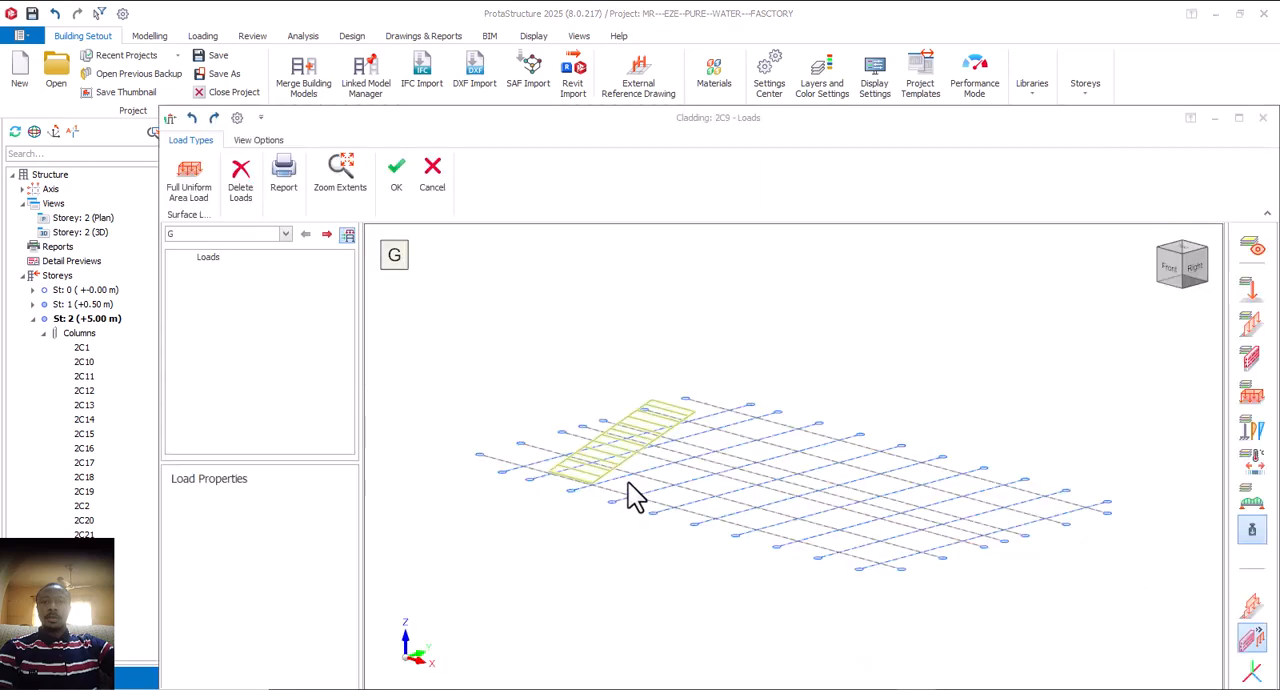
pyautogui.scroll(3, 609, 483)
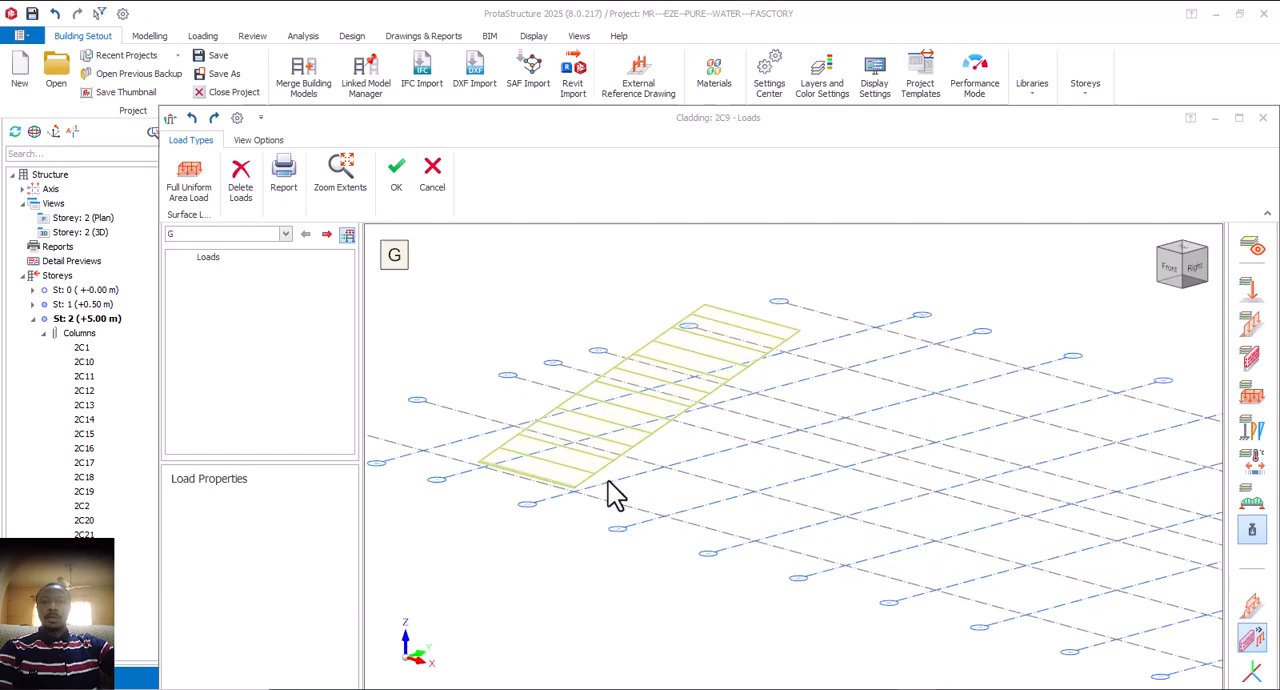
pyautogui.scroll(-3, 640, 470)
pyautogui.scroll(1, 660, 430)
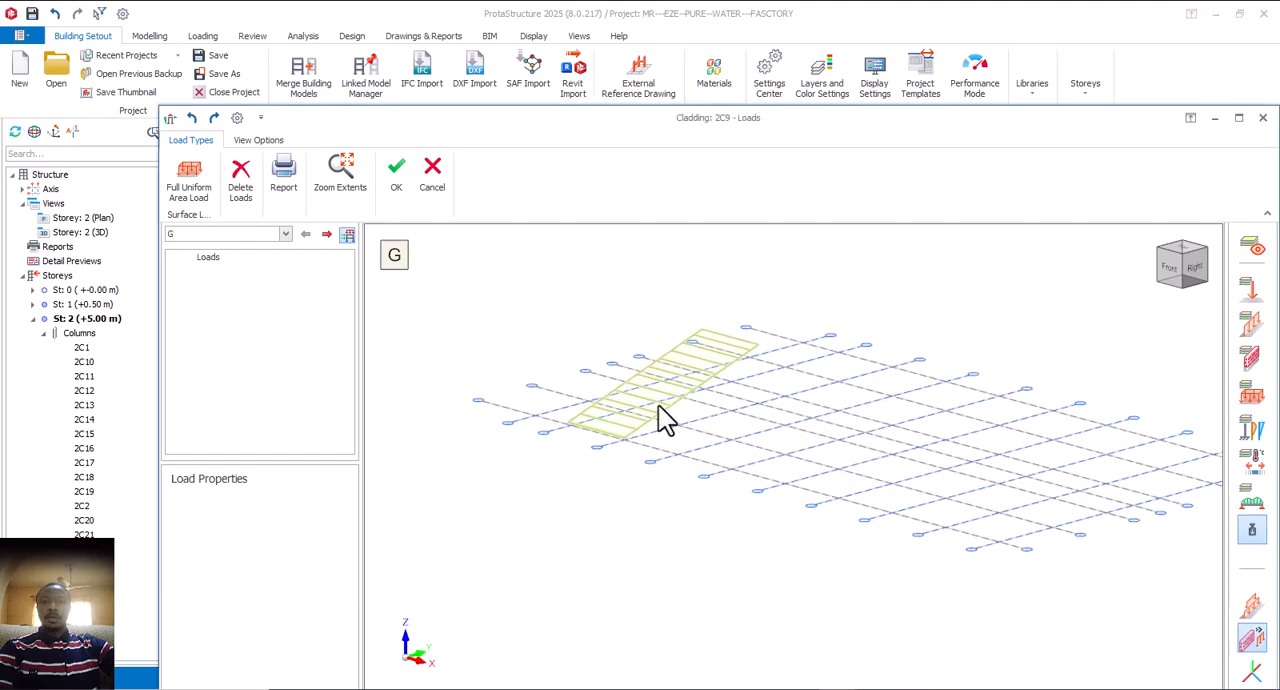
pyautogui.scroll(1, 640, 418)
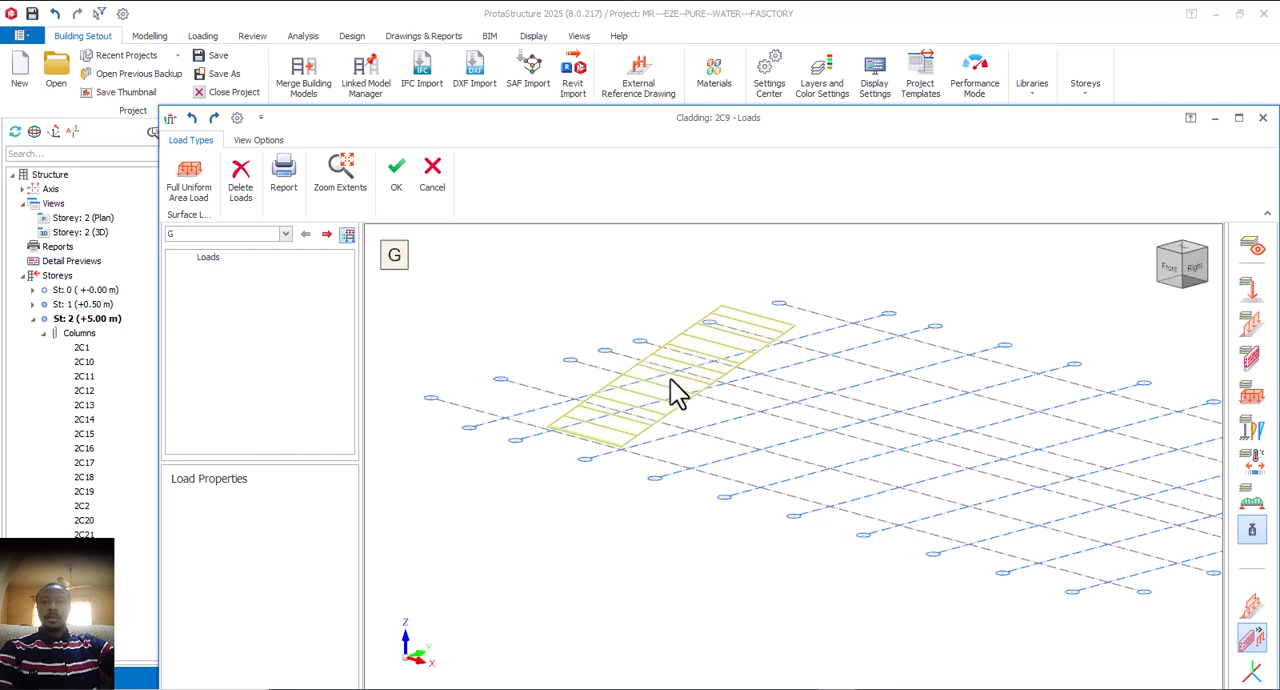
# Step: Assign a full uniform area load of 0.75 kN/m2 in the gravity direction under load case G to all panels of the cladding
pyautogui.click(195, 188)
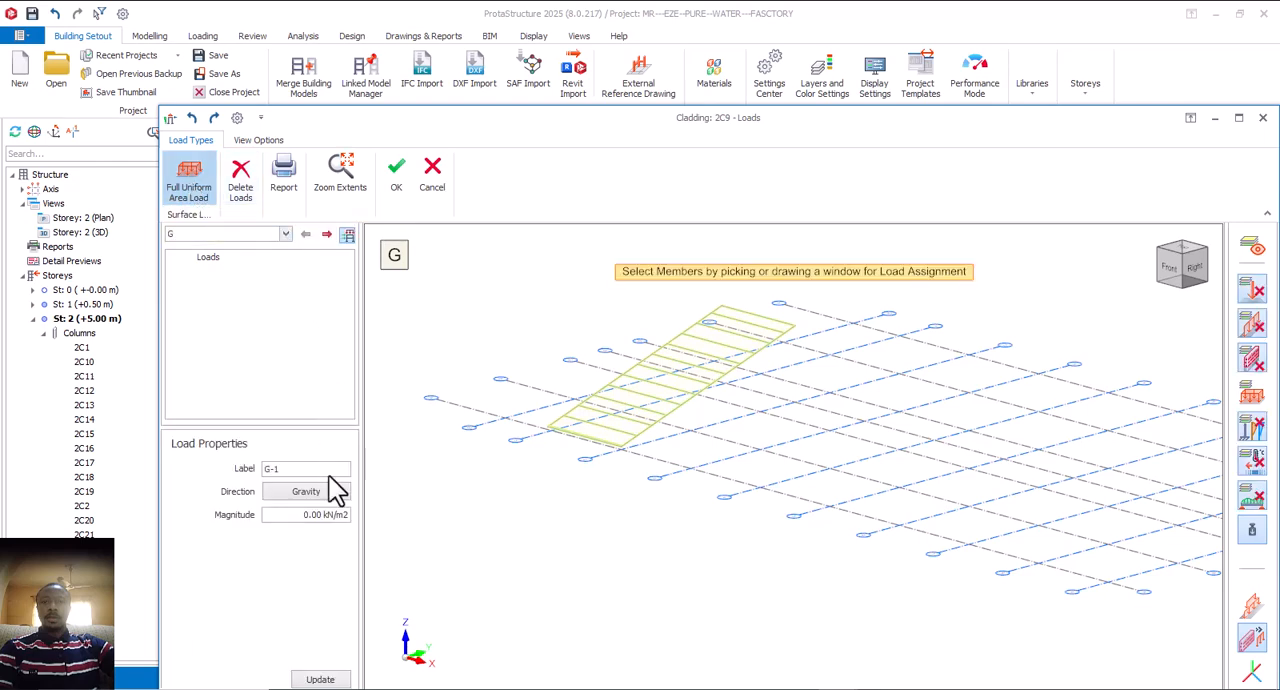
pyautogui.moveTo(330, 520); pyautogui.dragTo(291, 518)
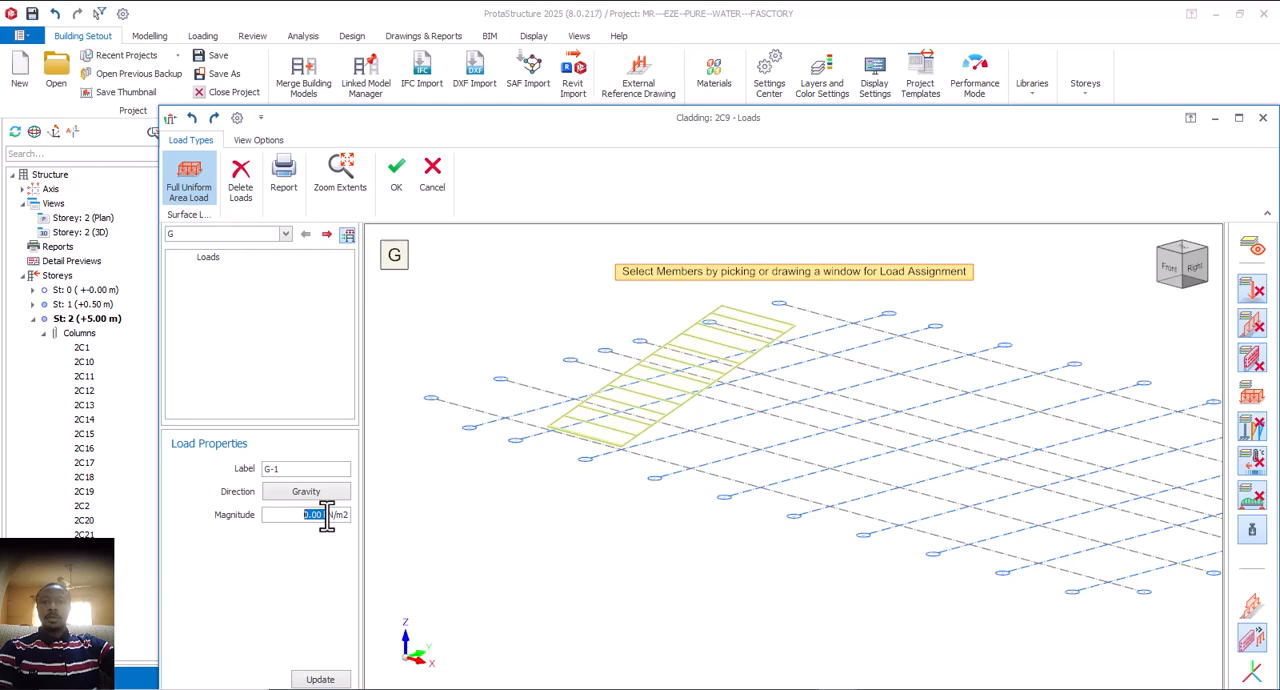
pyautogui.moveTo(327, 521); pyautogui.dragTo(333, 521)
pyautogui.moveTo(332, 515); pyautogui.dragTo(322, 516)
pyautogui.moveTo(322, 516); pyautogui.dragTo(330, 520)
pyautogui.write('0.75')
pyautogui.moveTo(327, 520); pyautogui.dragTo(293, 521)
pyautogui.write('1')
pyautogui.moveTo(322, 515); pyautogui.dragTo(281, 519)
pyautogui.write('0.75')
pyautogui.moveTo(522, 250); pyautogui.dragTo(829, 514)
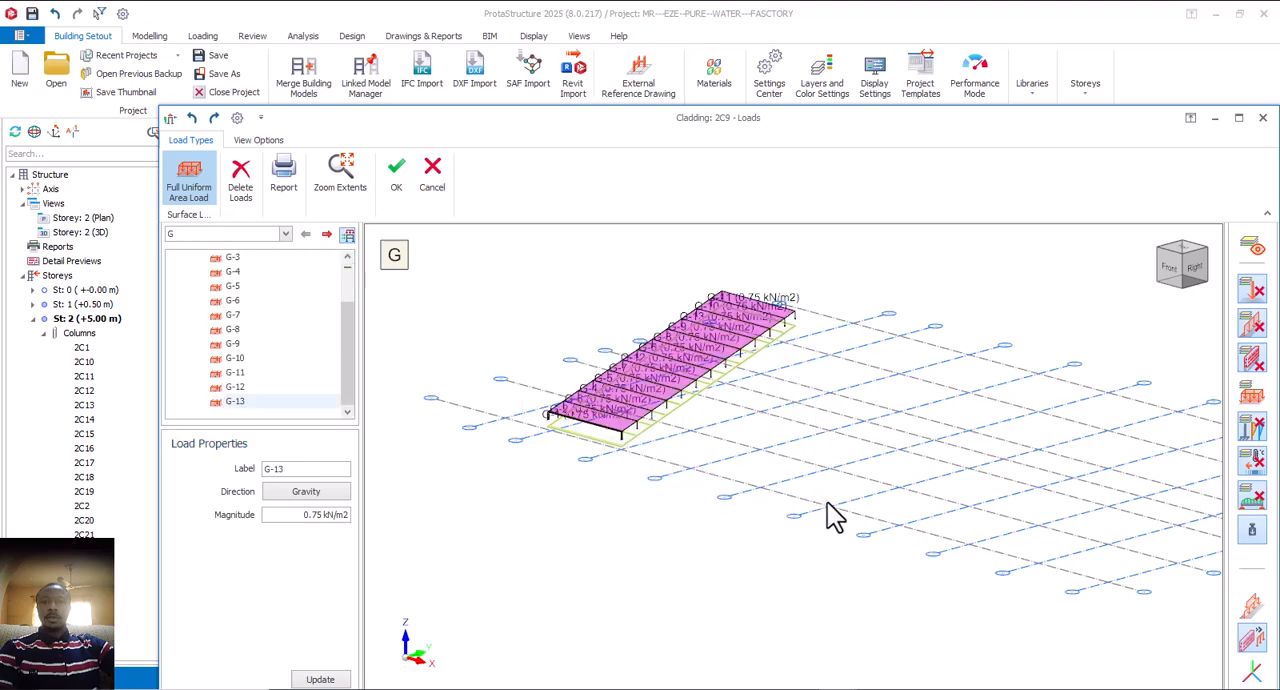
# Step: Review the panel loads and available load cases, keep case G, and accept the cladding's area loads
pyautogui.scroll(4, 750, 392)
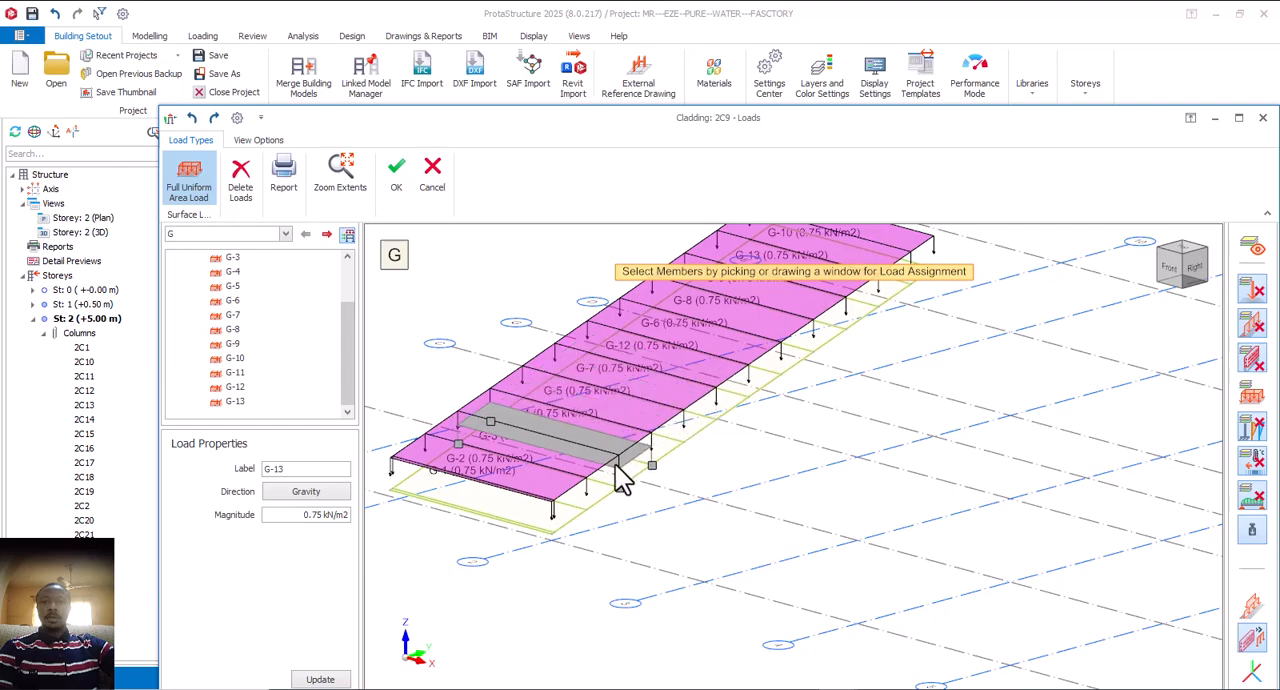
pyautogui.scroll(2, 620, 478)
pyautogui.scroll(2, 617, 470)
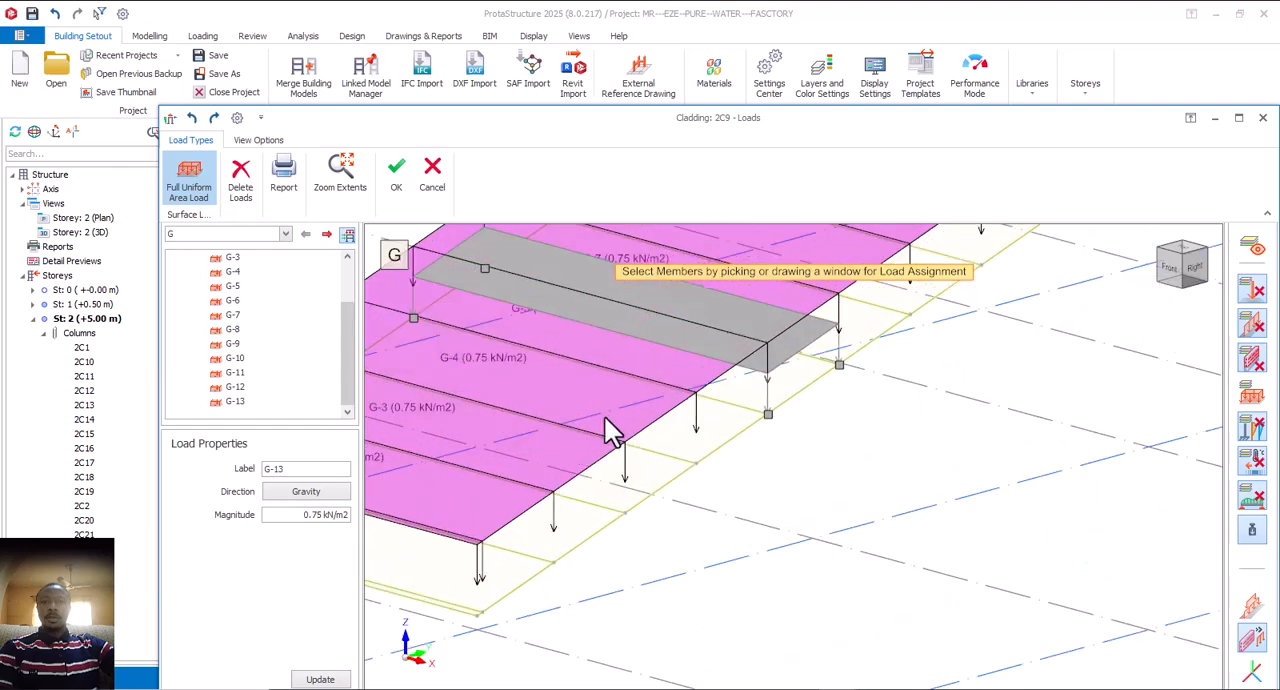
pyautogui.scroll(-5, 604, 417)
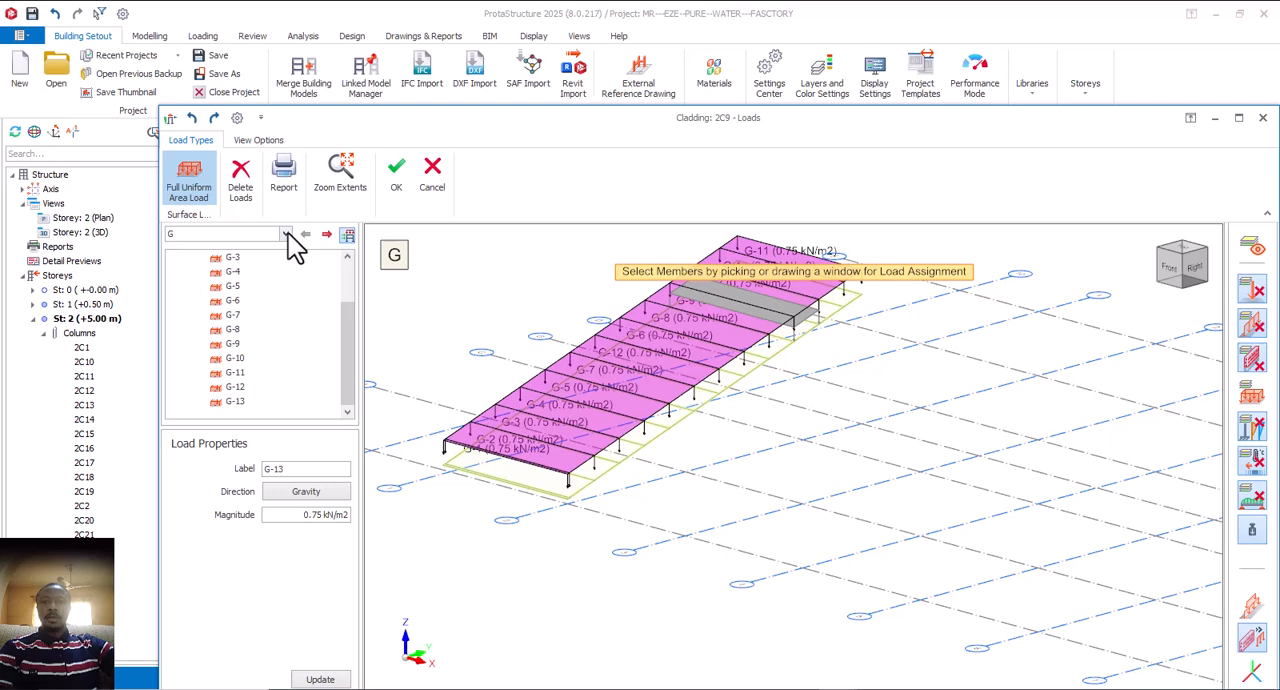
pyautogui.click(286, 234)
pyautogui.click(285, 236)
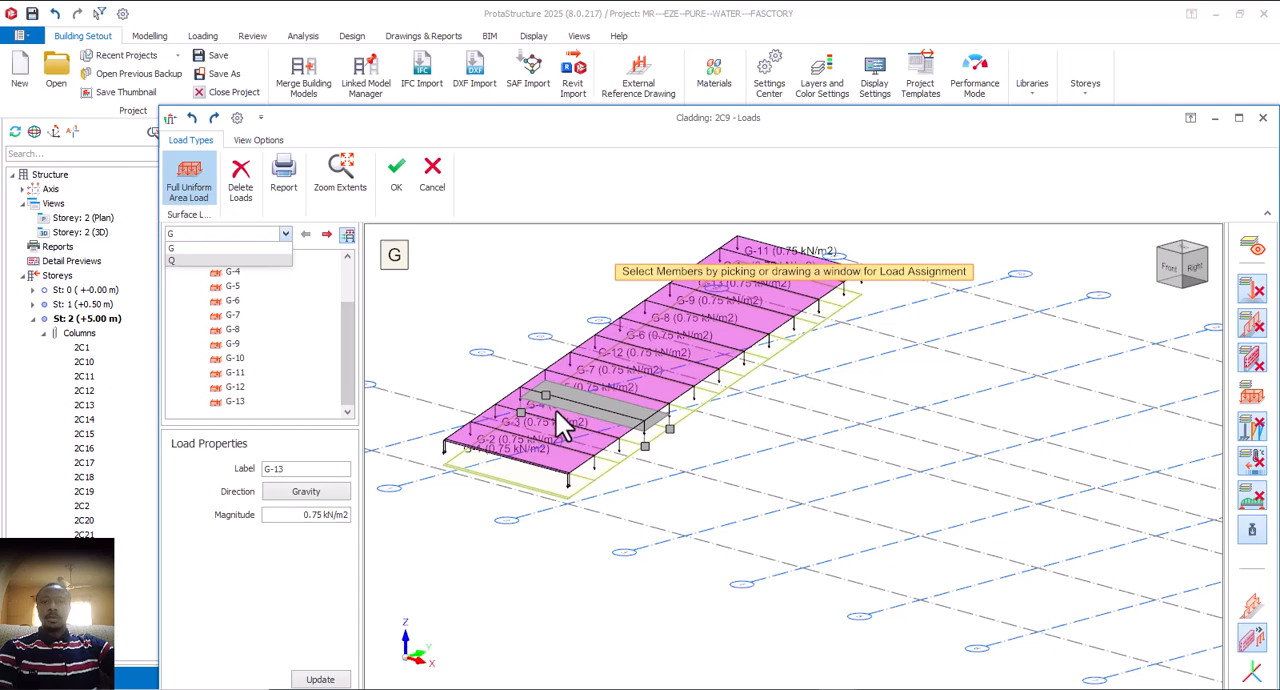
pyautogui.click(277, 248)
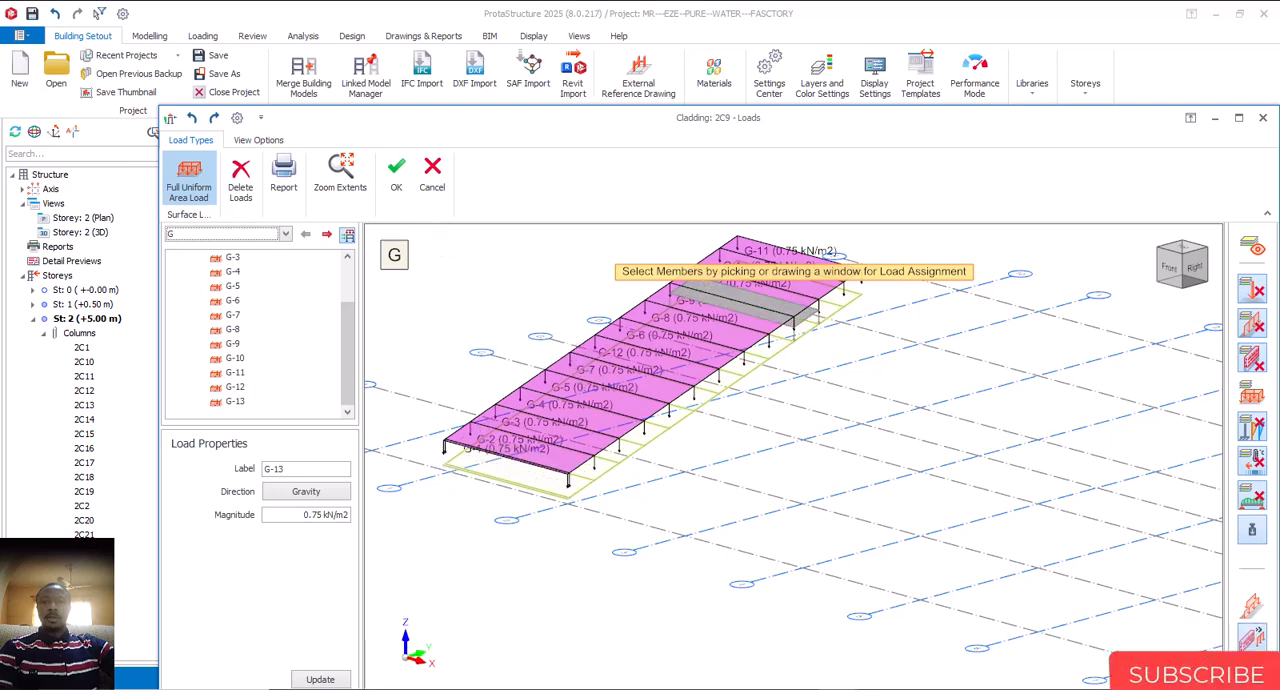
pyautogui.click(396, 173)
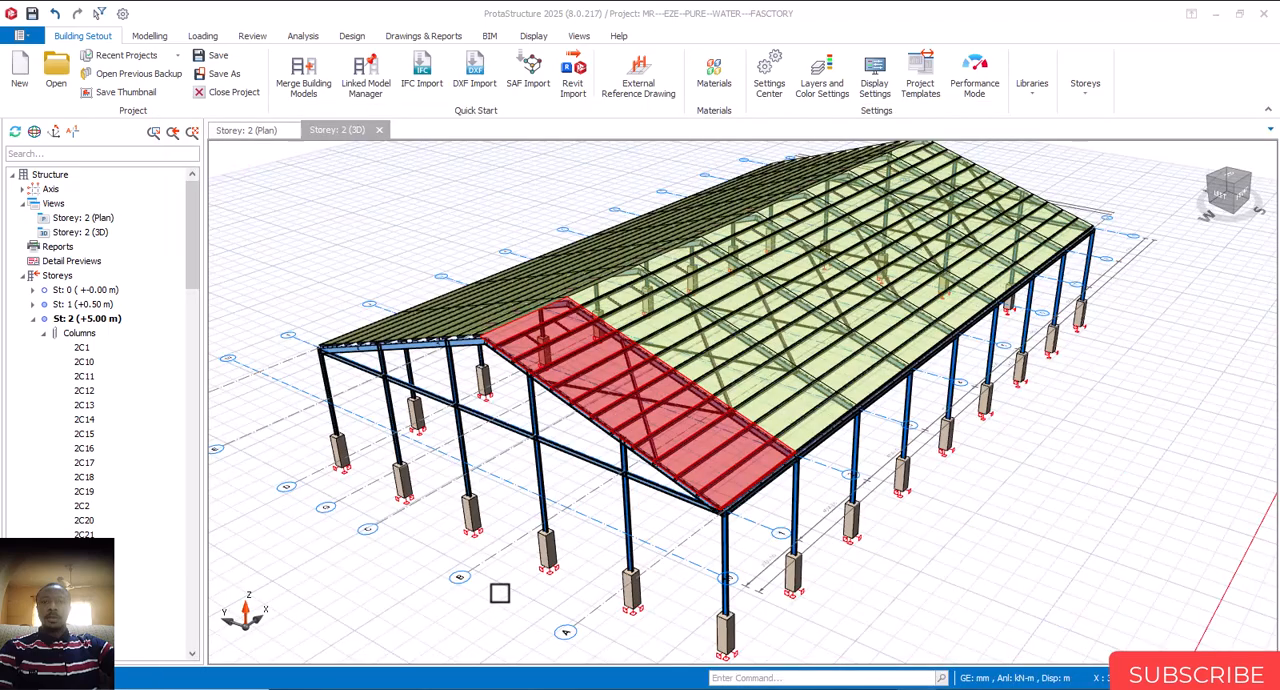
pyautogui.click(668, 522)
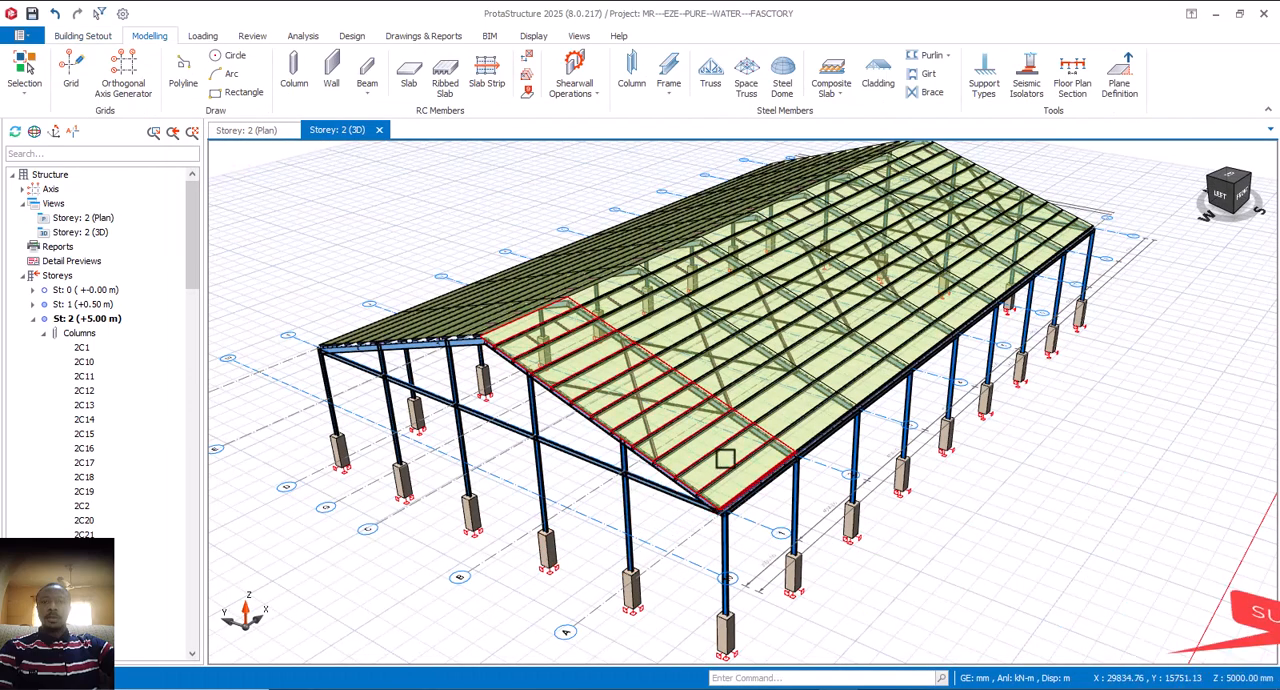
# Step: Check the assigned area load on the end-bay cladding and look over the rest of the front roof slope
pyautogui.scroll(3, 725, 458)
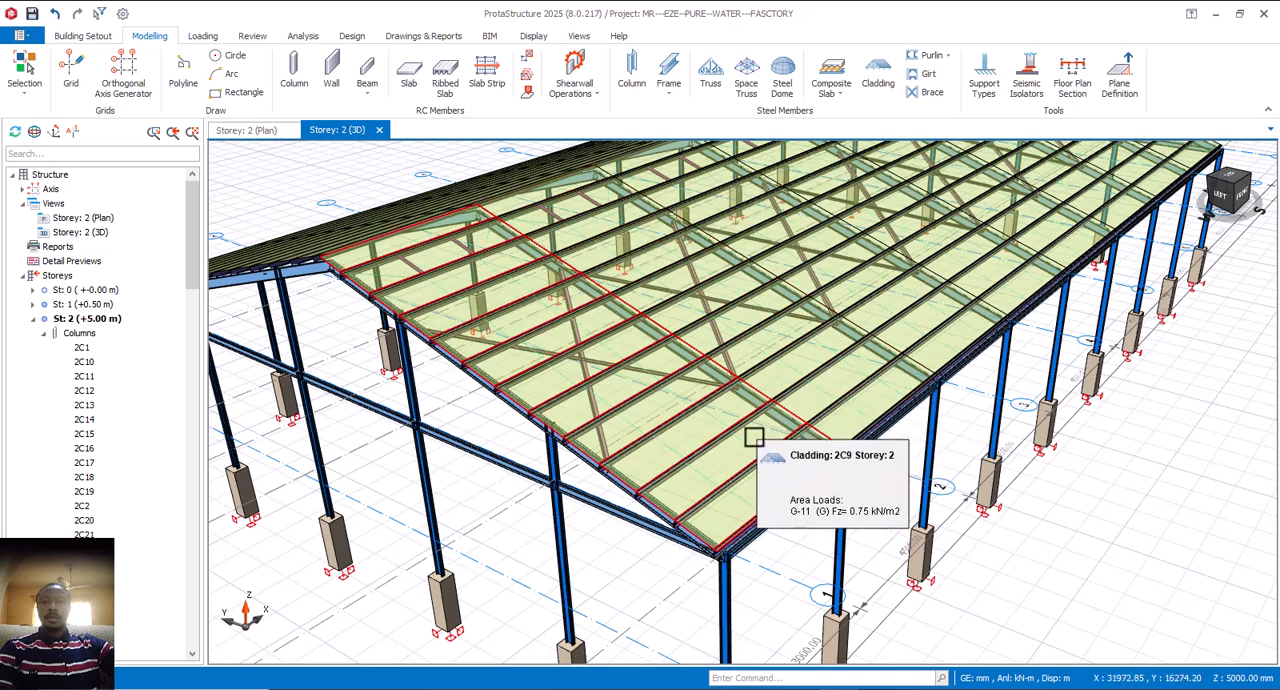
pyautogui.scroll(-2, 754, 437)
pyautogui.scroll(-1, 753, 462)
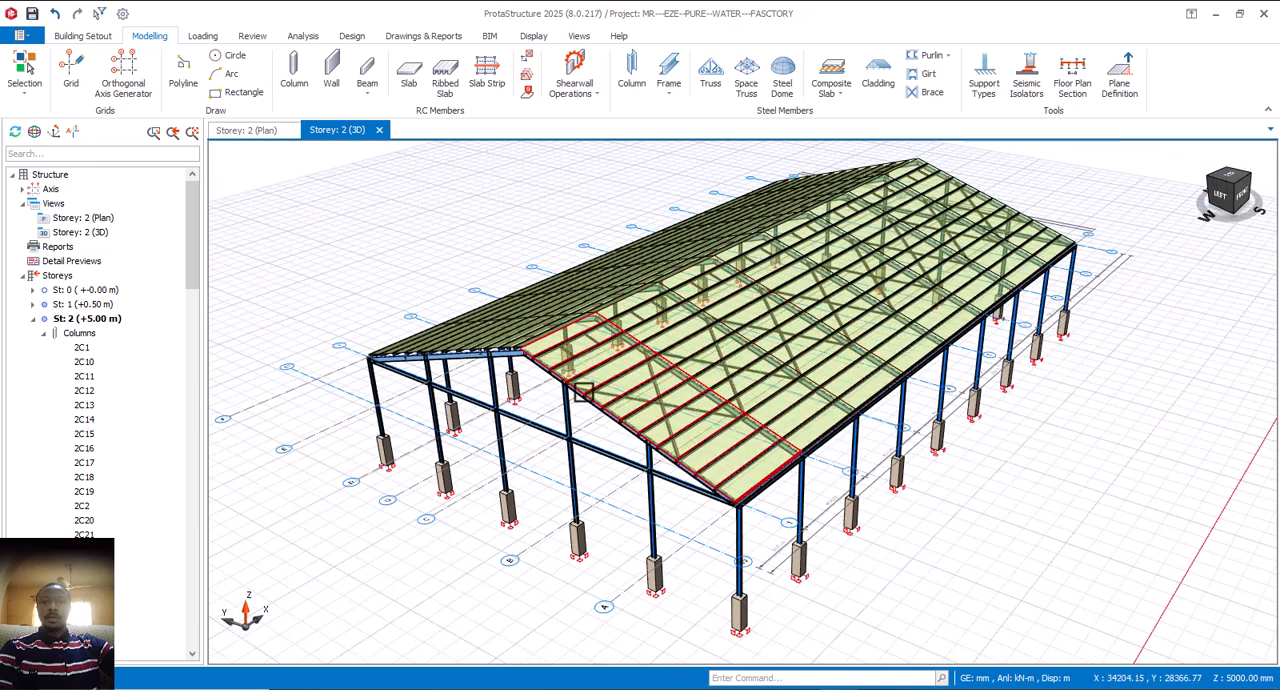
pyautogui.moveTo(581, 428); pyautogui.dragTo(609, 448, button='middle')
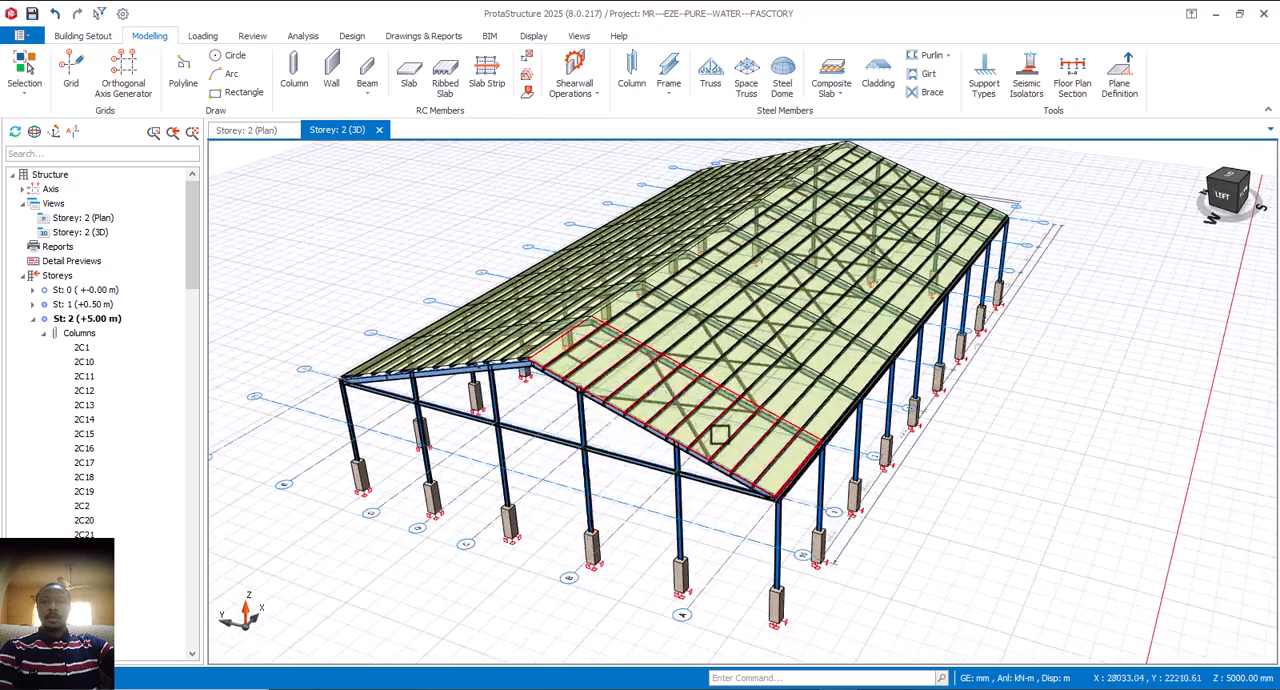
pyautogui.scroll(3, 700, 455)
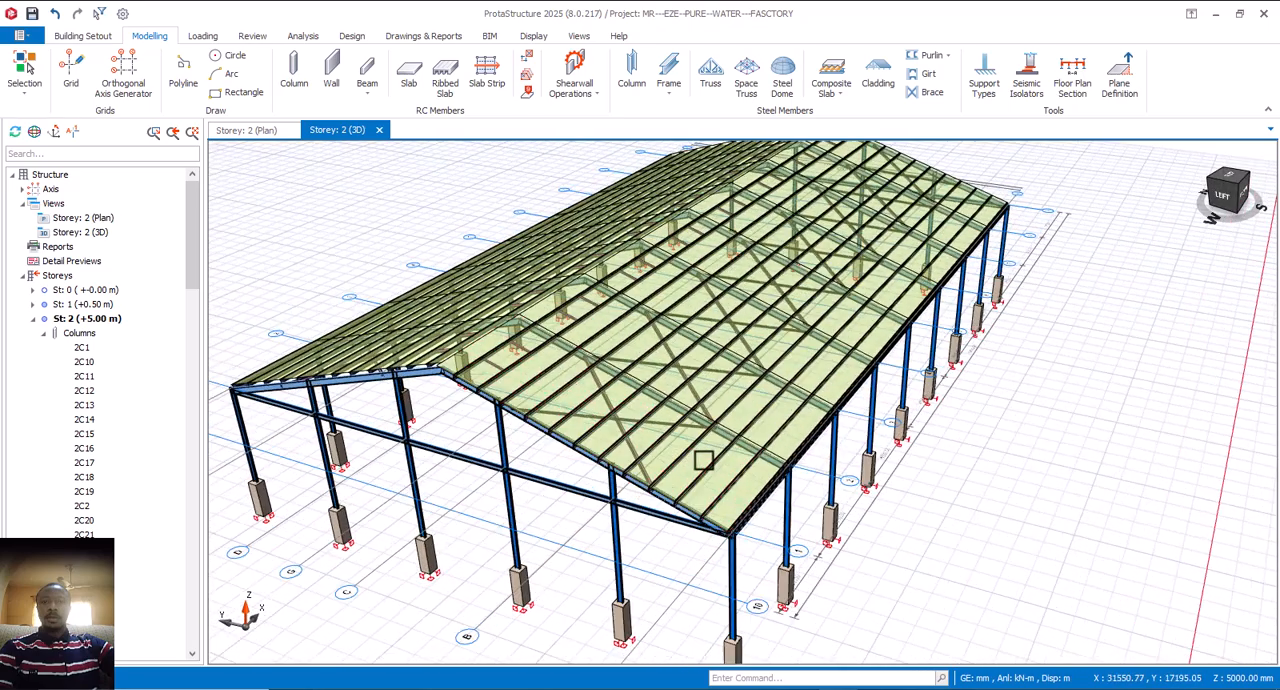
pyautogui.scroll(-3, 705, 460)
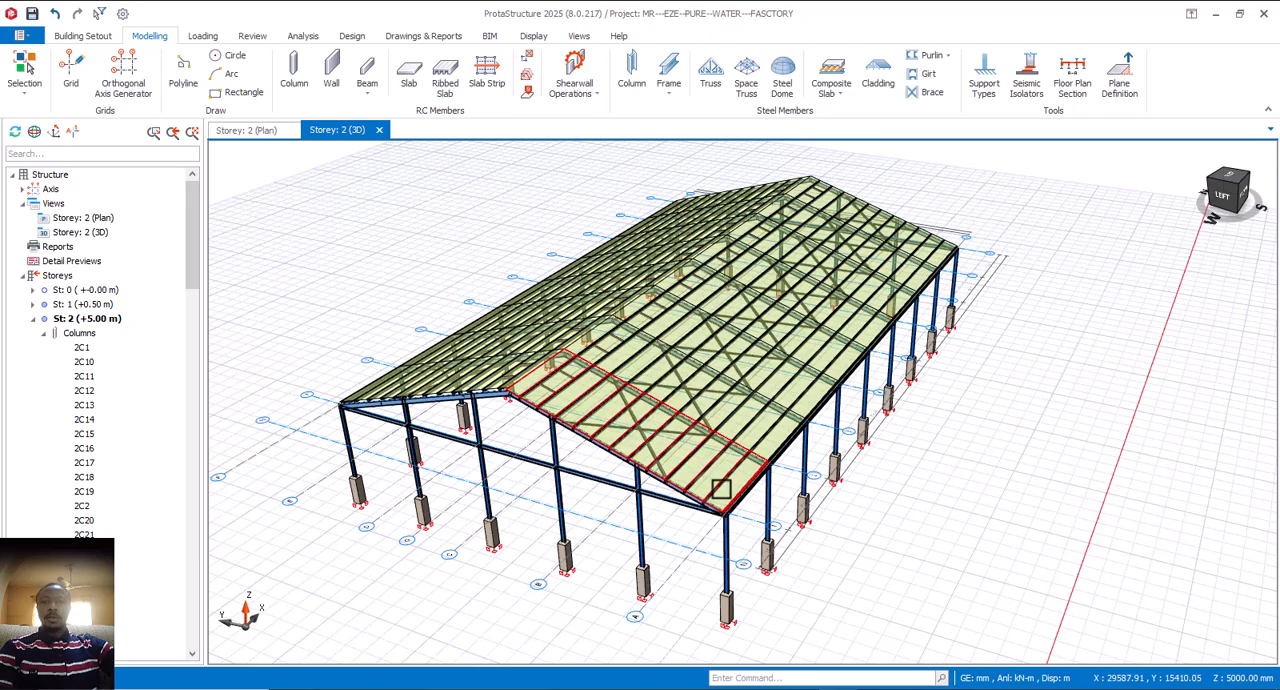
# Step: Examine the gable end frame, the ridge joint and the purlin ends from the end of the building
pyautogui.moveTo(720, 489)
pyautogui.keyDown('shift'); pyautogui.mouseDown(button='middle')
pyautogui.moveTo(710, 480)
pyautogui.moveTo(731, 449)
pyautogui.moveTo(745, 478)
pyautogui.mouseUp(button='middle'); pyautogui.keyUp('shift')
pyautogui.scroll(3, 713, 465)
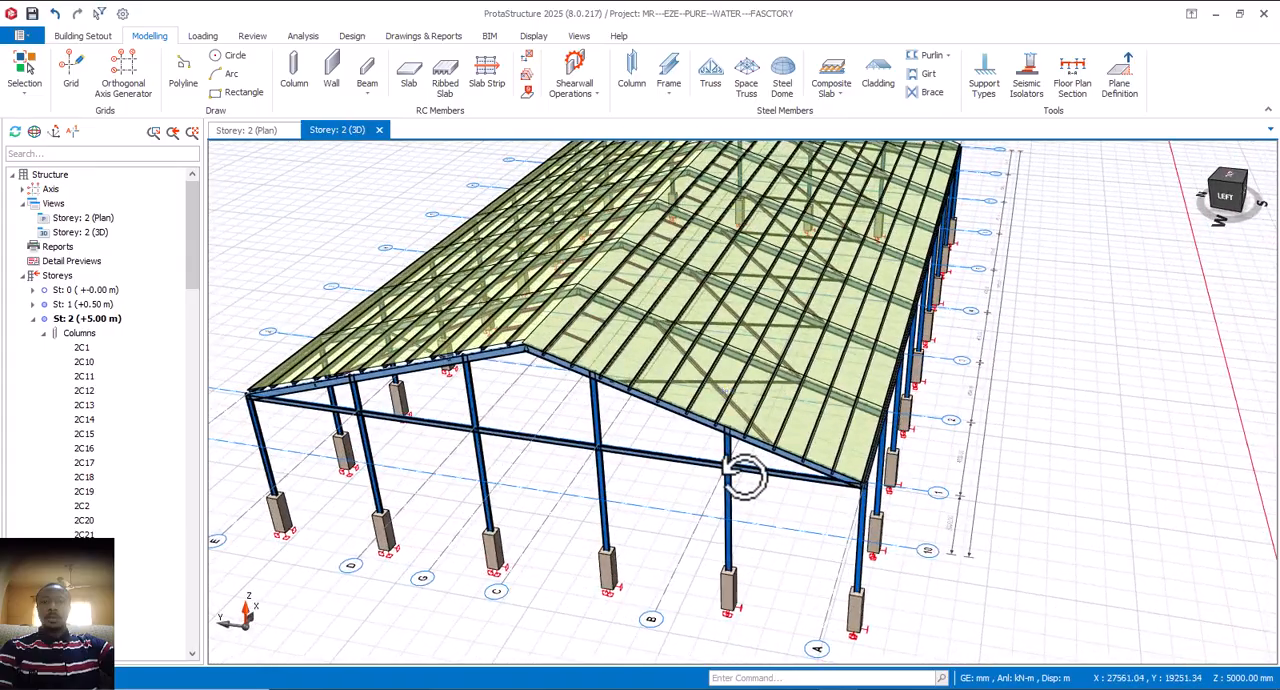
pyautogui.moveTo(783, 435)
pyautogui.keyDown('shift'); pyautogui.mouseDown(button='middle')
pyautogui.moveTo(826, 477)
pyautogui.moveTo(777, 471)
pyautogui.moveTo(813, 474)
pyautogui.mouseUp(button='middle'); pyautogui.keyUp('shift')
pyautogui.scroll(3, 549, 345)
pyautogui.keyDown('shift'); pyautogui.moveTo(578, 385); pyautogui.dragTo(608, 357, button='middle'); pyautogui.keyUp('shift')
pyautogui.scroll(3, 594, 360)
pyautogui.scroll(-5, 604, 370)
pyautogui.scroll(5, 583, 351)
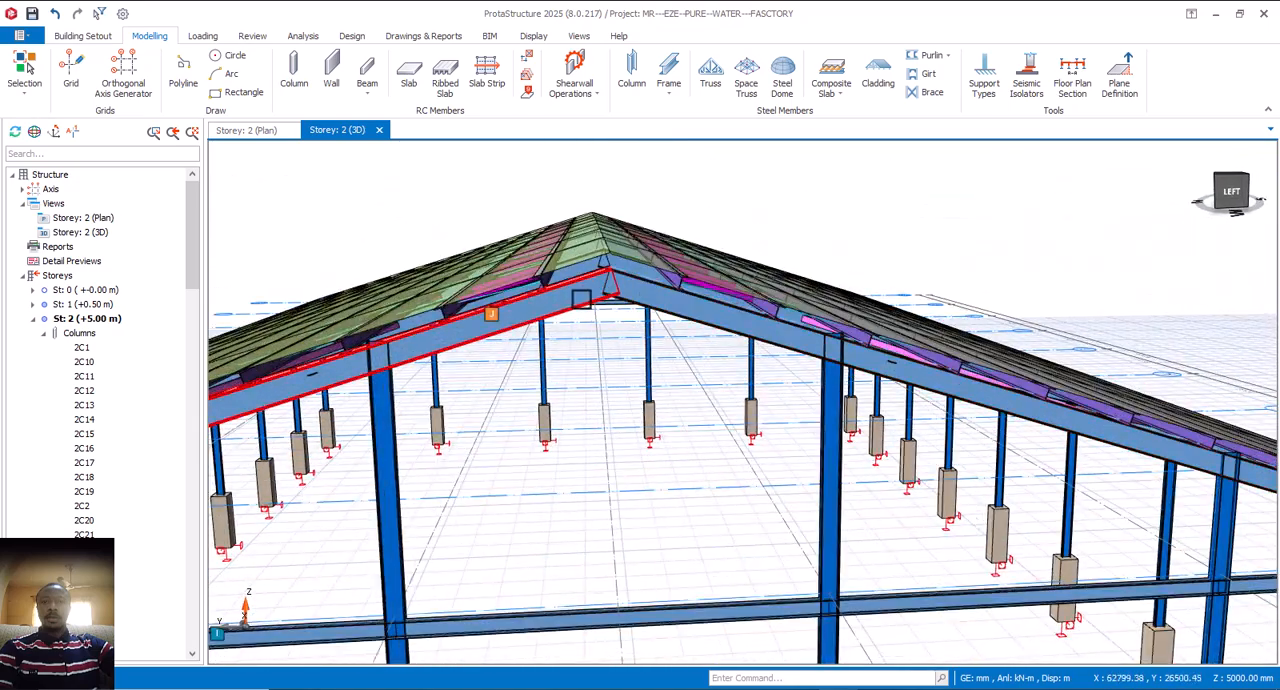
pyautogui.scroll(-6, 593, 292)
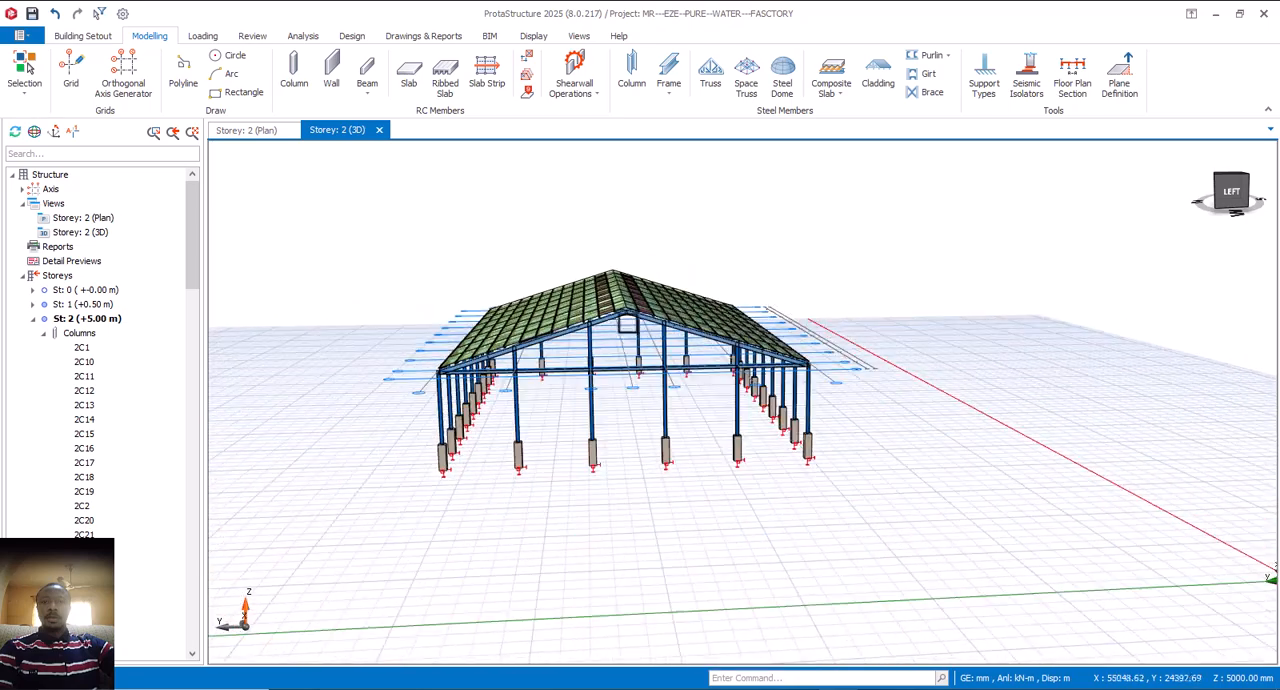
pyautogui.keyDown('shift'); pyautogui.moveTo(625, 348); pyautogui.dragTo(608, 353, button='middle'); pyautogui.keyUp('shift')
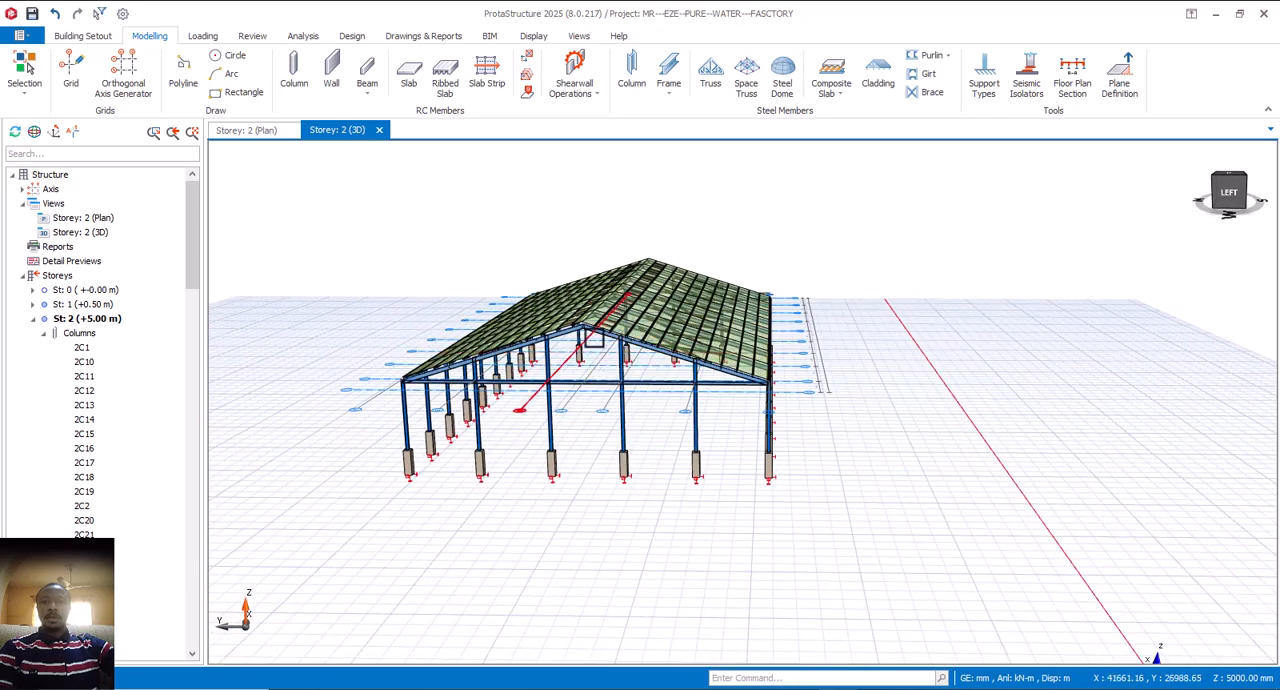
# Step: Examine the gable end frame, the roof corner and the corner column from several angles
pyautogui.scroll(4, 593, 340)
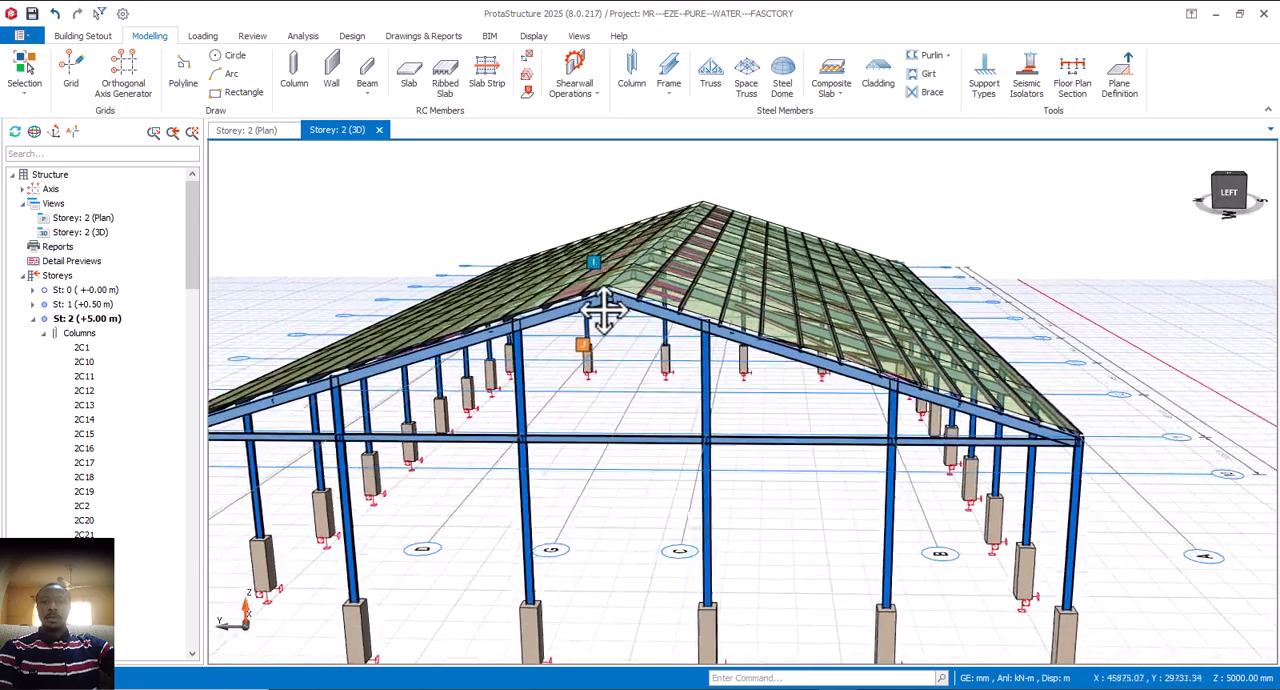
pyautogui.keyDown('shift'); pyautogui.moveTo(600, 314); pyautogui.dragTo(775, 448, button='middle'); pyautogui.keyUp('shift')
pyautogui.scroll(-5, 705, 400)
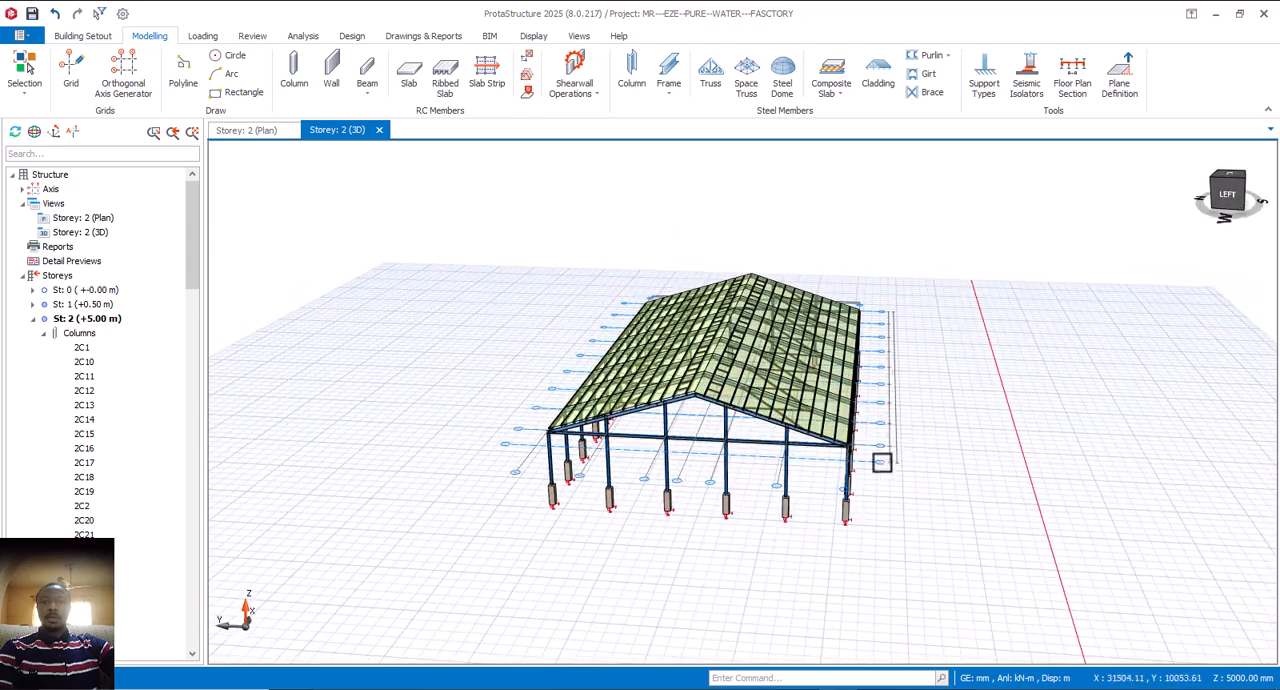
pyautogui.keyDown('shift'); pyautogui.moveTo(826, 501); pyautogui.dragTo(860, 498, button='middle'); pyautogui.keyUp('shift')
pyautogui.scroll(3, 680, 384)
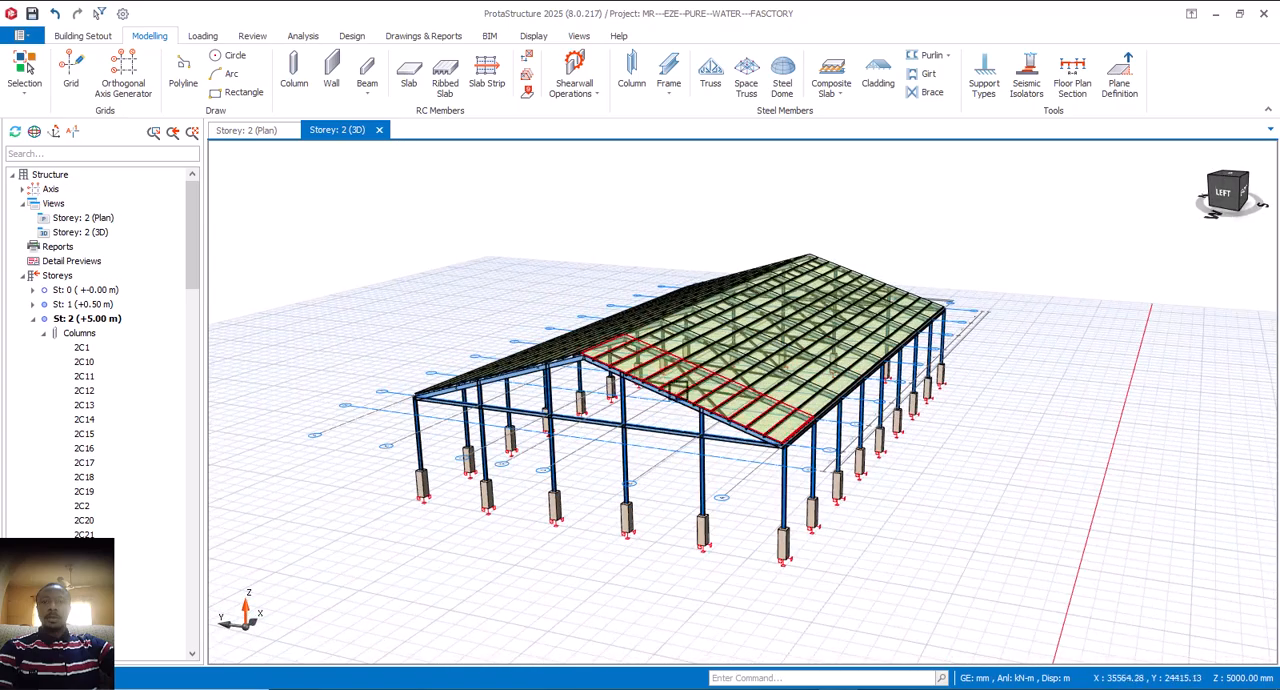
pyautogui.scroll(-3, 779, 418)
pyautogui.keyDown('shift'); pyautogui.moveTo(726, 451); pyautogui.dragTo(797, 447, button='middle'); pyautogui.keyUp('shift')
pyautogui.scroll(5, 797, 447)
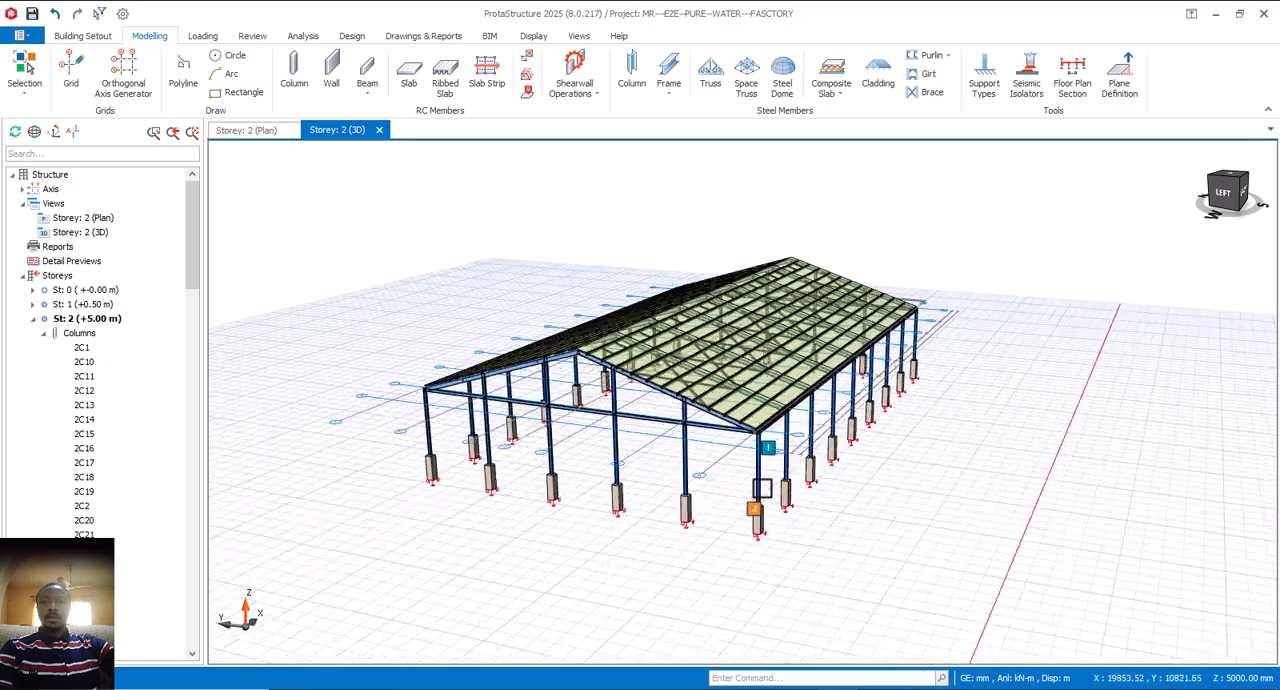
pyautogui.keyDown('shift'); pyautogui.moveTo(775, 489); pyautogui.dragTo(757, 435, button='middle'); pyautogui.keyUp('shift')
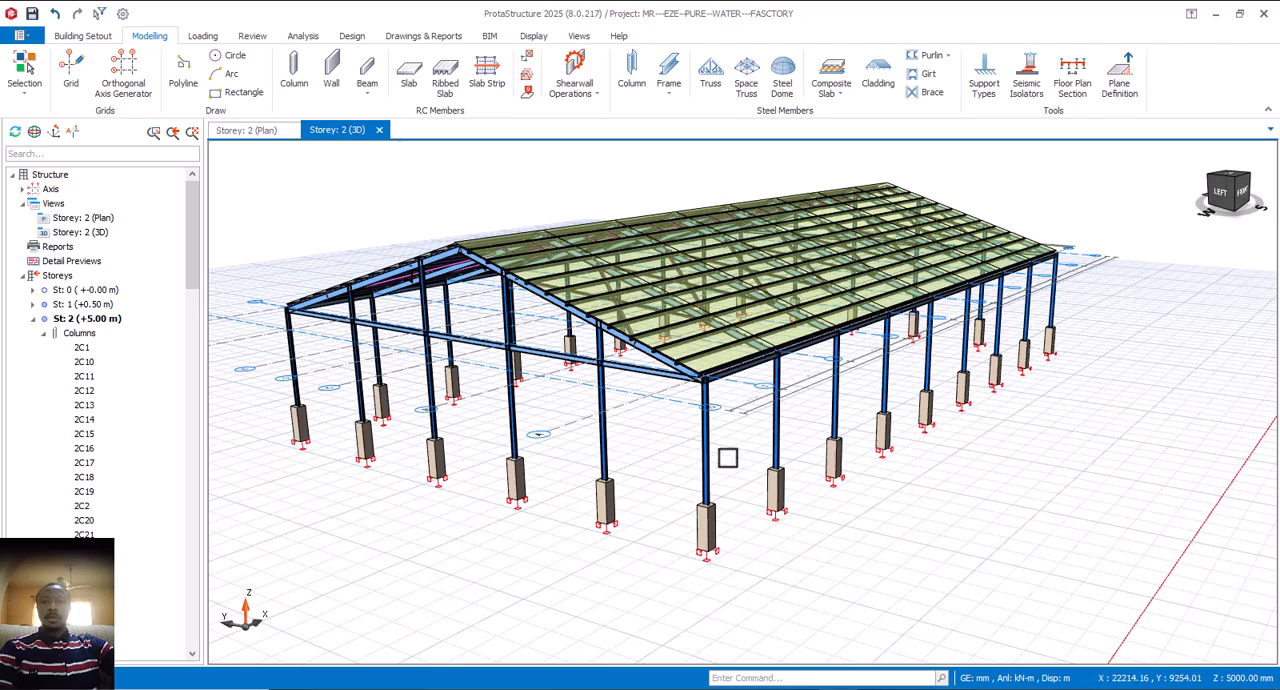
pyautogui.keyDown('shift'); pyautogui.moveTo(740, 482); pyautogui.dragTo(772, 463, button='middle'); pyautogui.keyUp('shift')
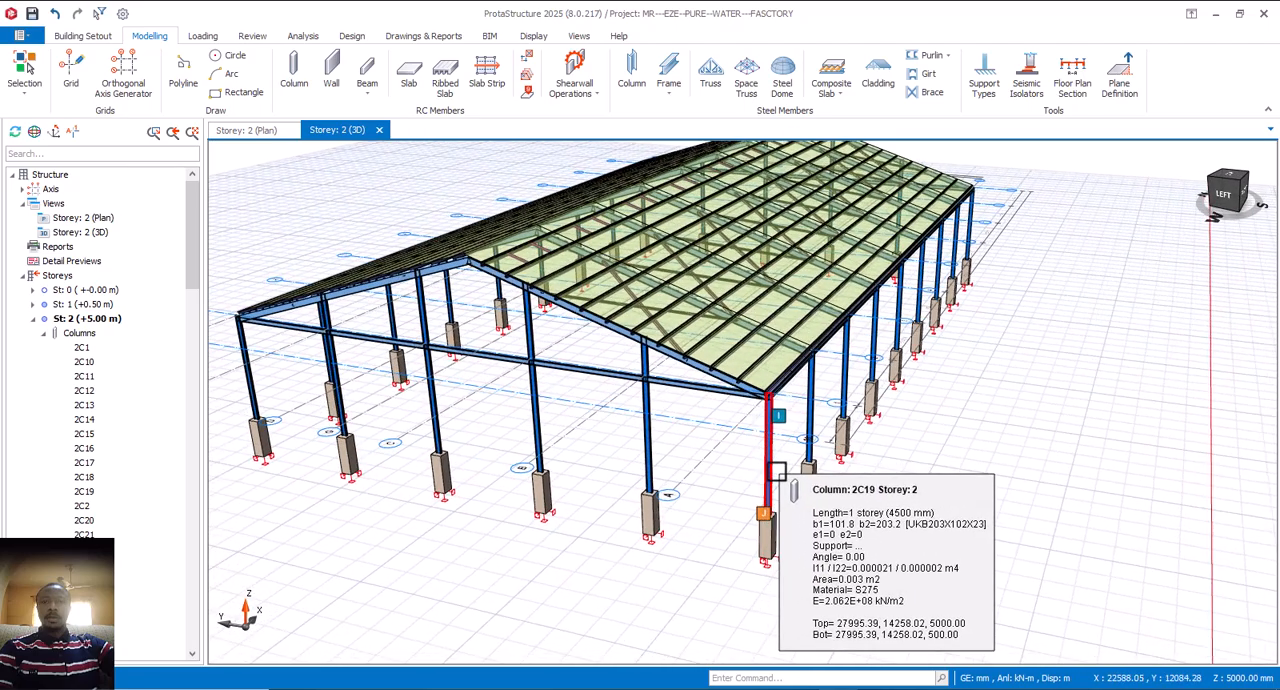
pyautogui.keyDown('shift'); pyautogui.moveTo(803, 480); pyautogui.dragTo(771, 467, button='middle'); pyautogui.keyUp('shift')
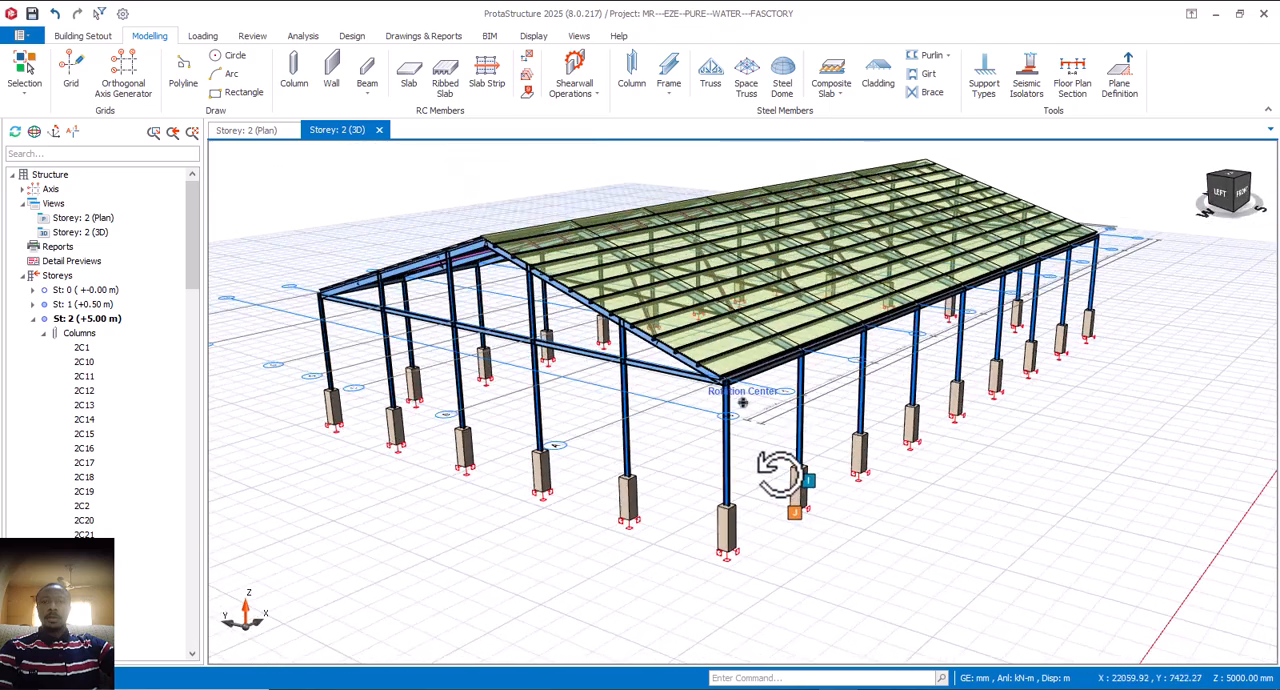
# Step: Examine the row of columns, the eaves and the clad roof slope along the front side of the building
pyautogui.scroll(3, 765, 452)
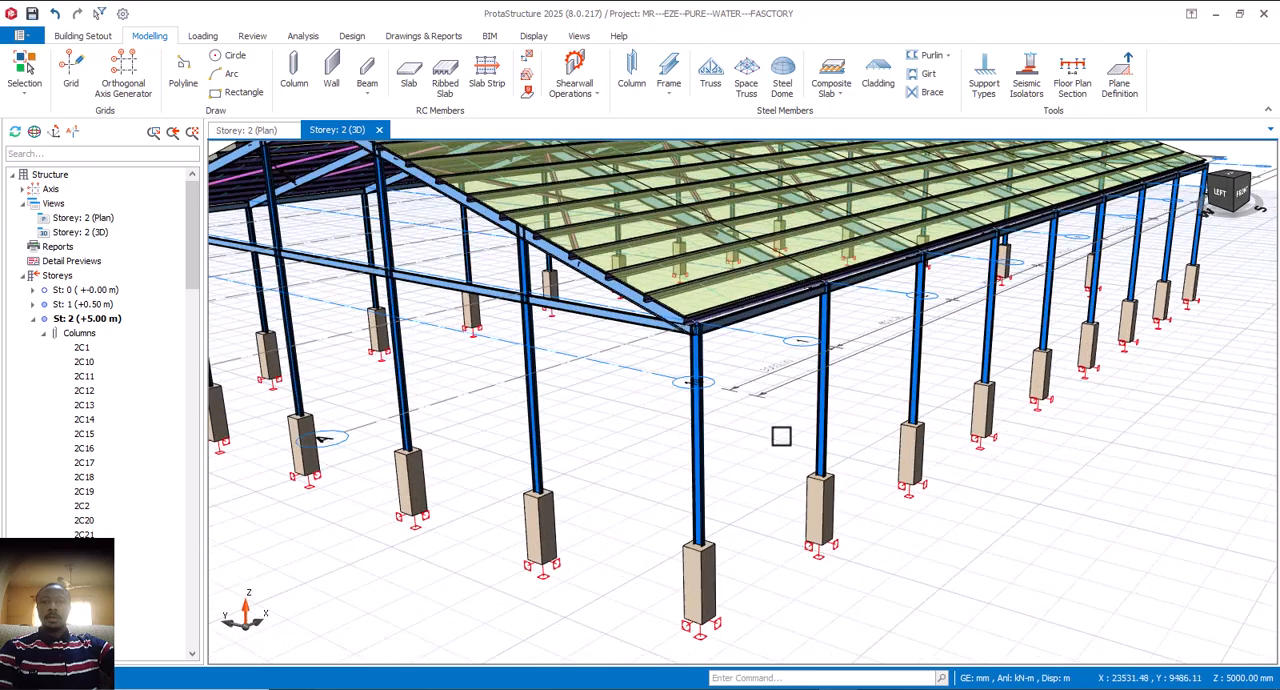
pyautogui.keyDown('shift'); pyautogui.moveTo(811, 460); pyautogui.dragTo(740, 461, button='middle'); pyautogui.keyUp('shift')
pyautogui.scroll(-3, 741, 460)
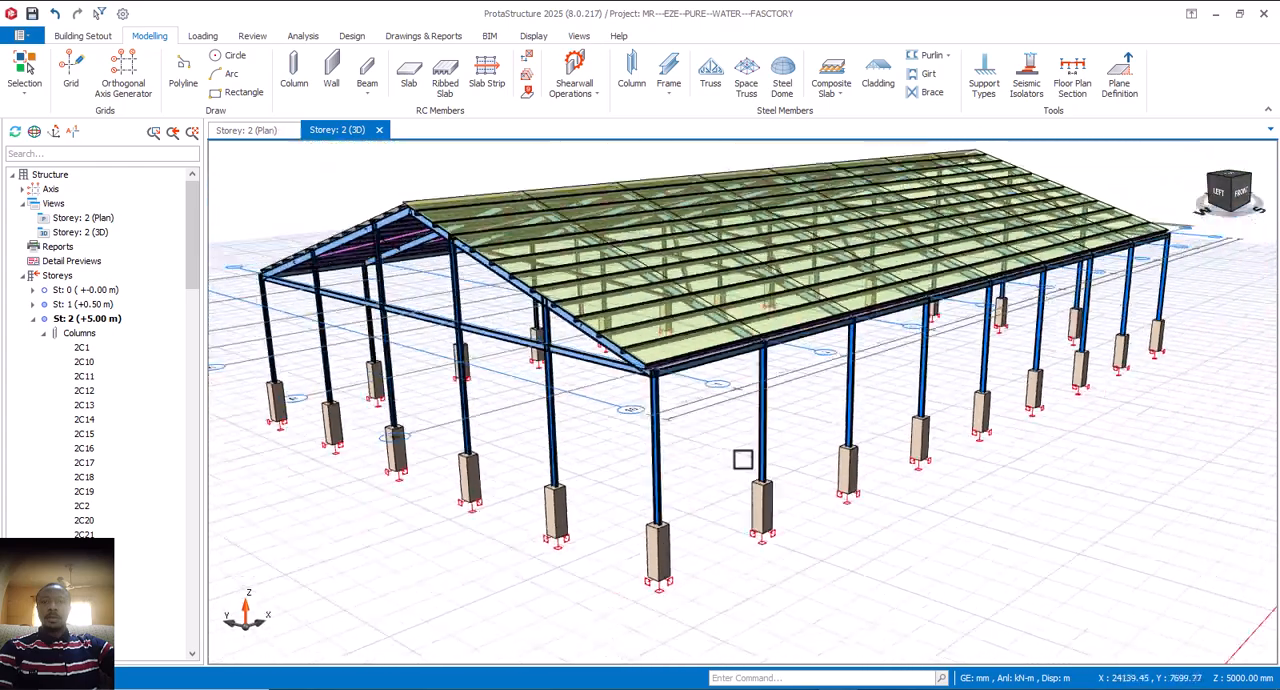
pyautogui.keyDown('shift'); pyautogui.moveTo(818, 473); pyautogui.dragTo(769, 474, button='middle'); pyautogui.keyUp('shift')
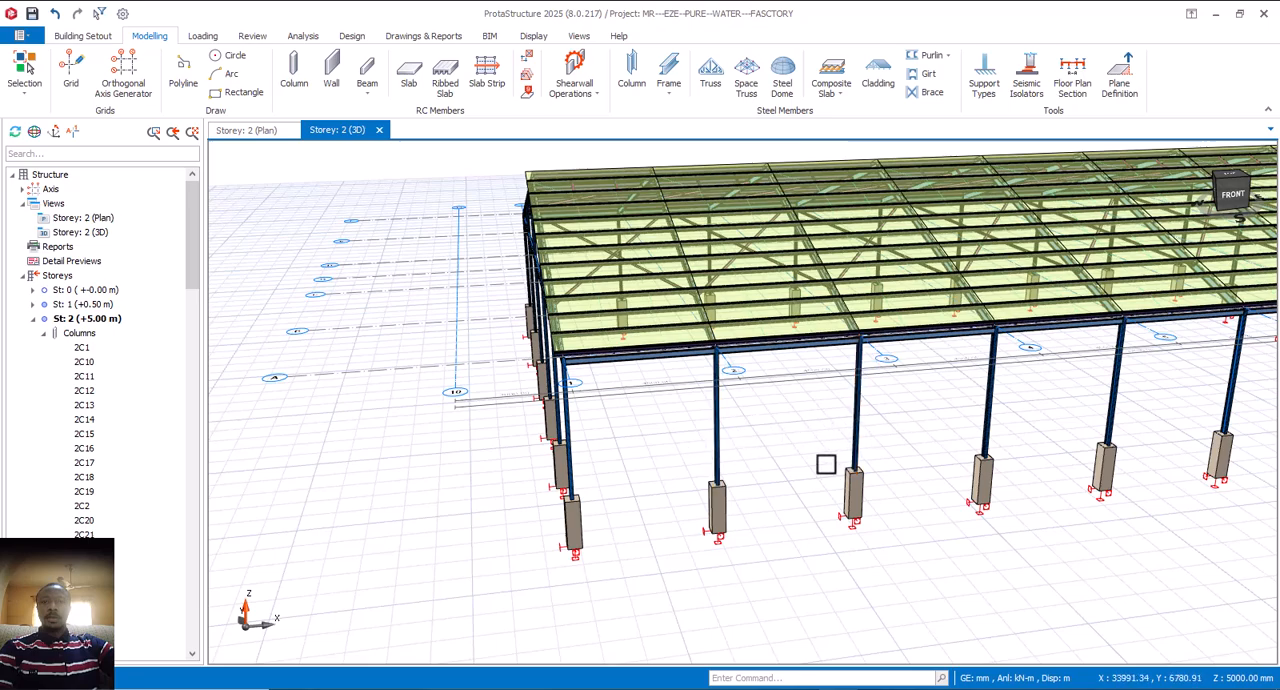
pyautogui.keyDown('shift'); pyautogui.moveTo(826, 464); pyautogui.dragTo(886, 423, button='middle'); pyautogui.keyUp('shift')
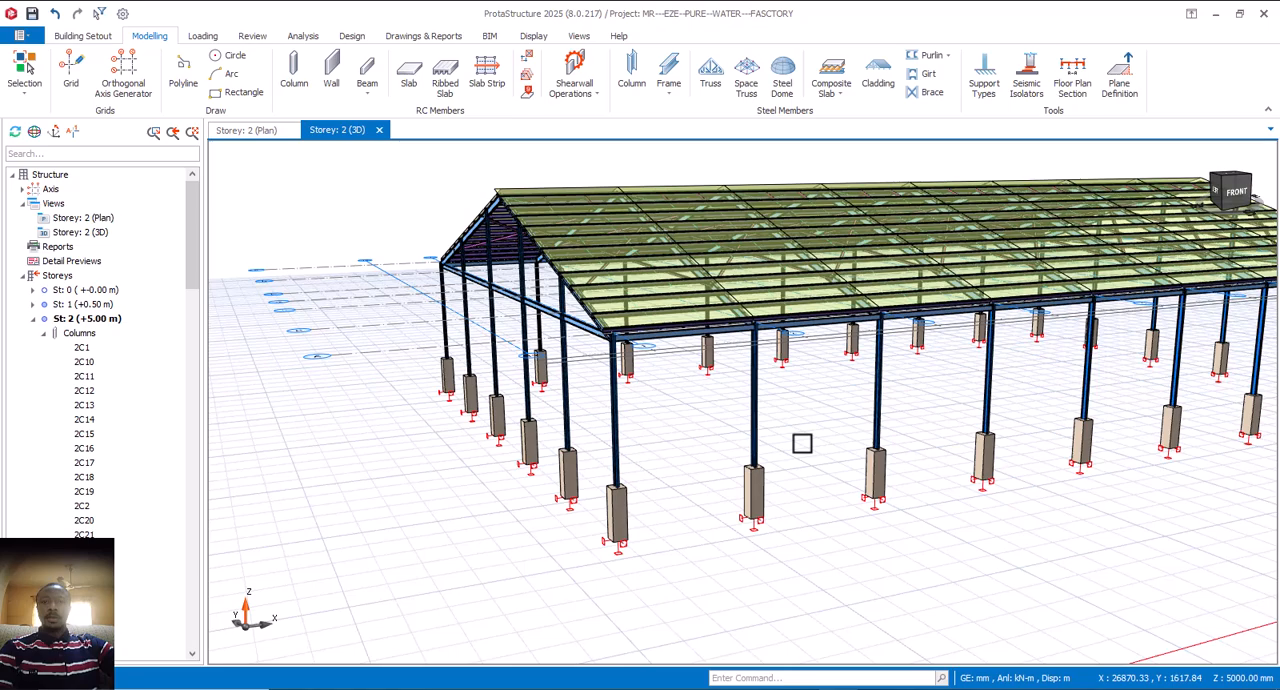
pyautogui.moveTo(790, 438); pyautogui.dragTo(823, 486, button='middle')
pyautogui.scroll(2, 866, 410)
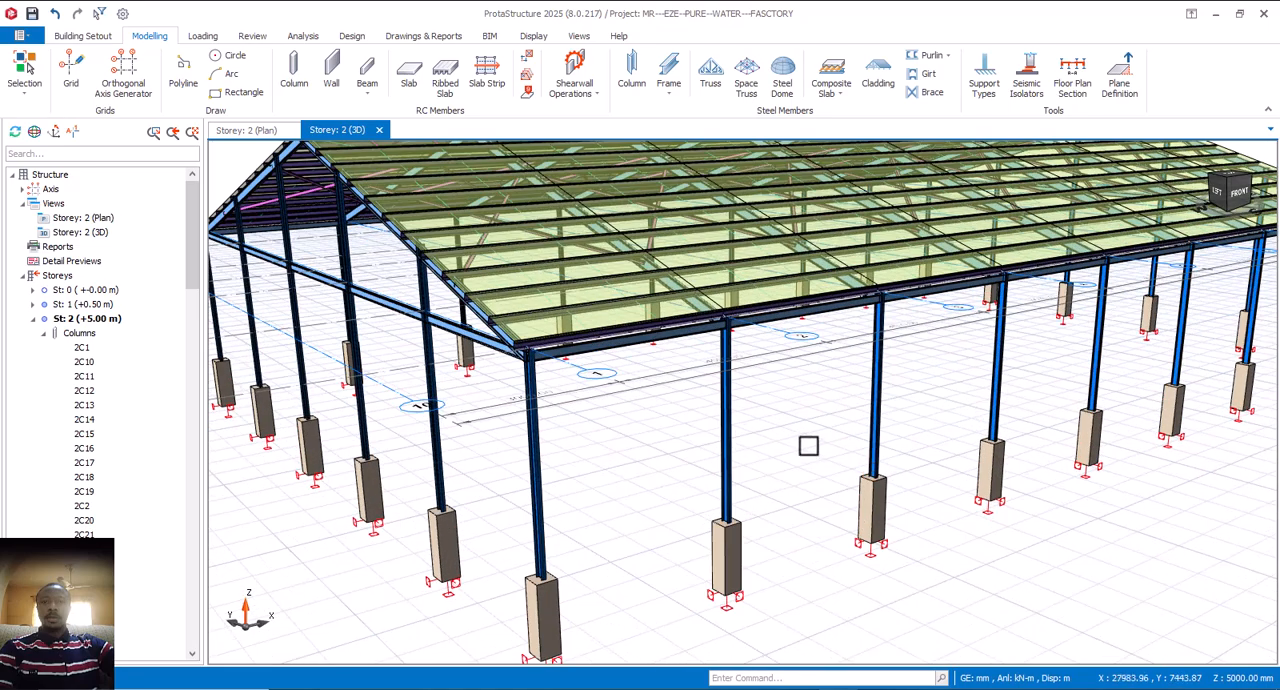
pyautogui.moveTo(809, 443); pyautogui.dragTo(828, 470, button='middle')
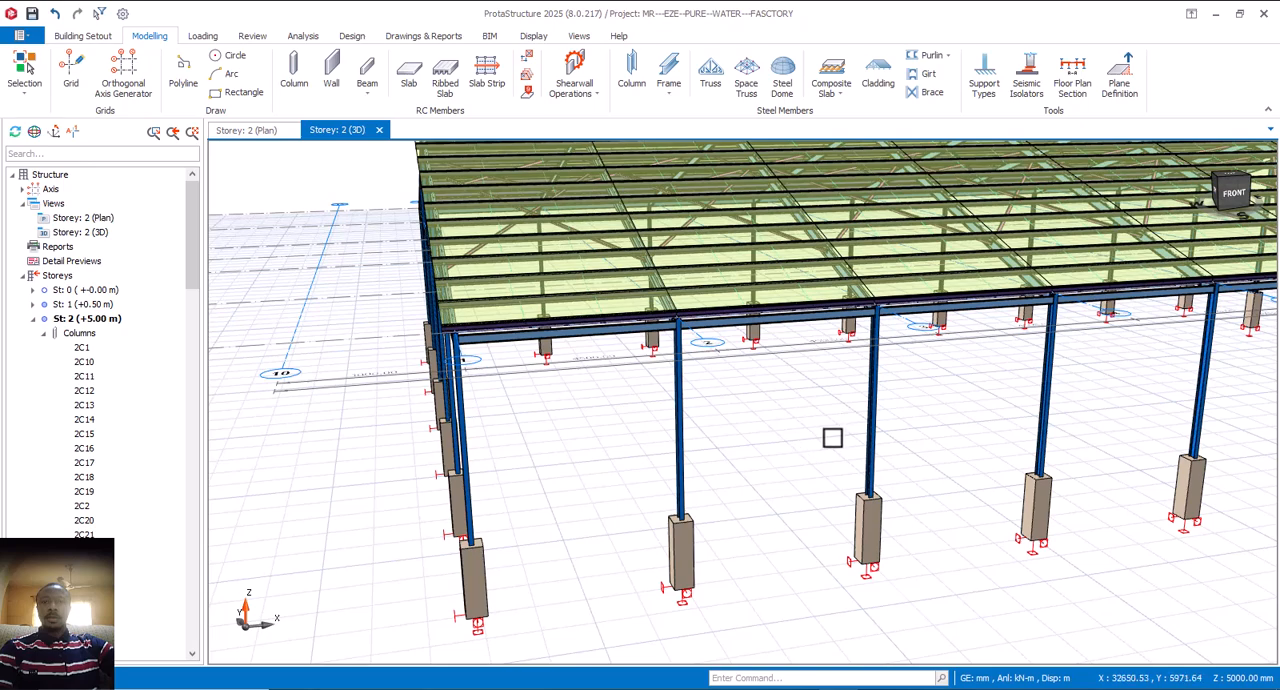
pyautogui.moveTo(832, 437); pyautogui.dragTo(806, 512, button='middle')
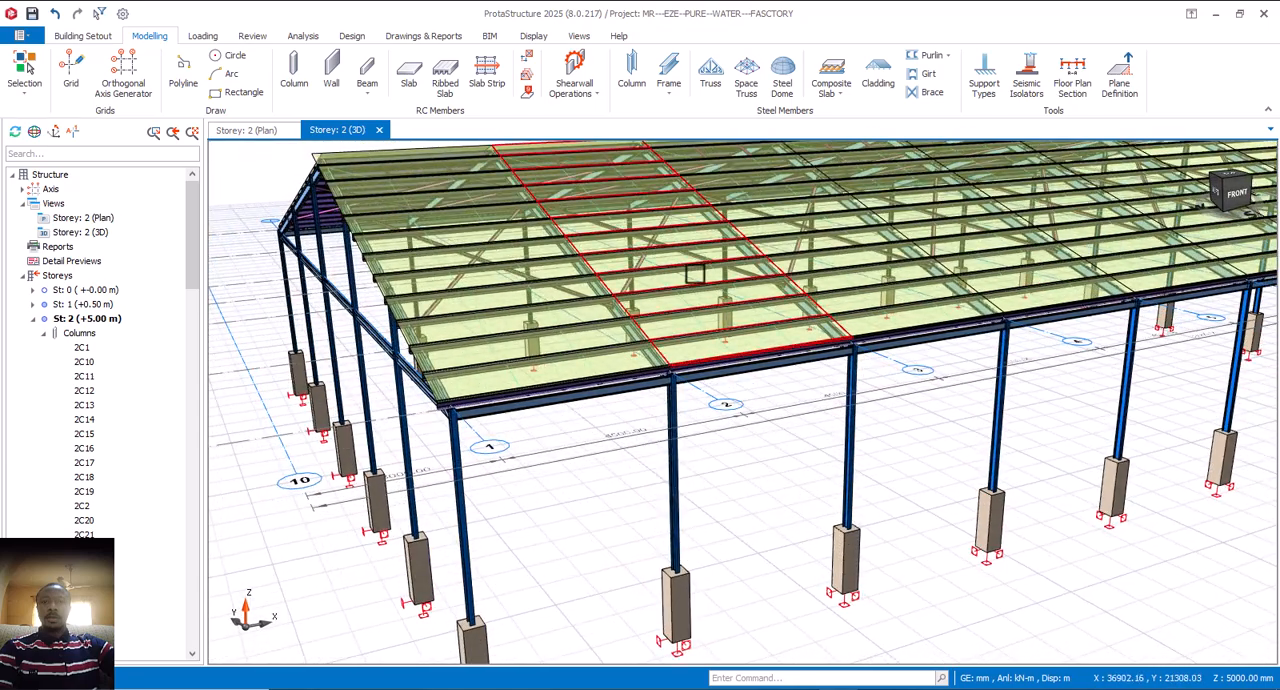
pyautogui.scroll(3, 690, 268)
pyautogui.scroll(-5, 677, 295)
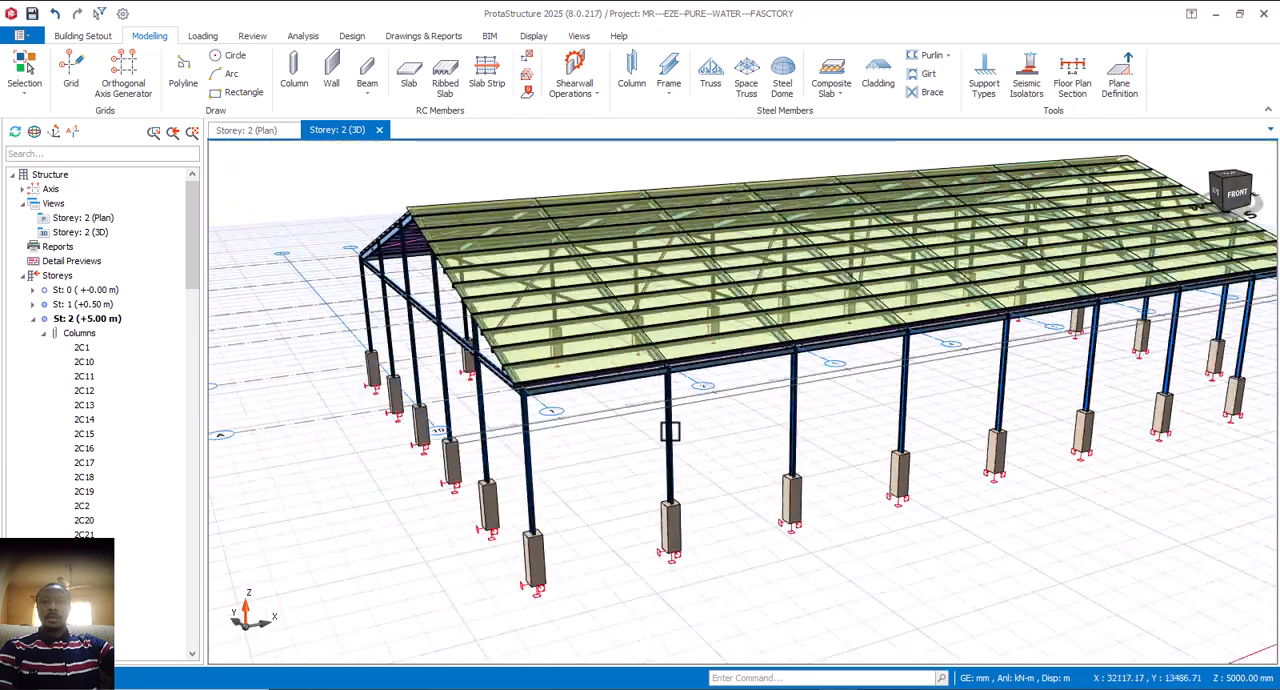
pyautogui.scroll(-2, 670, 431)
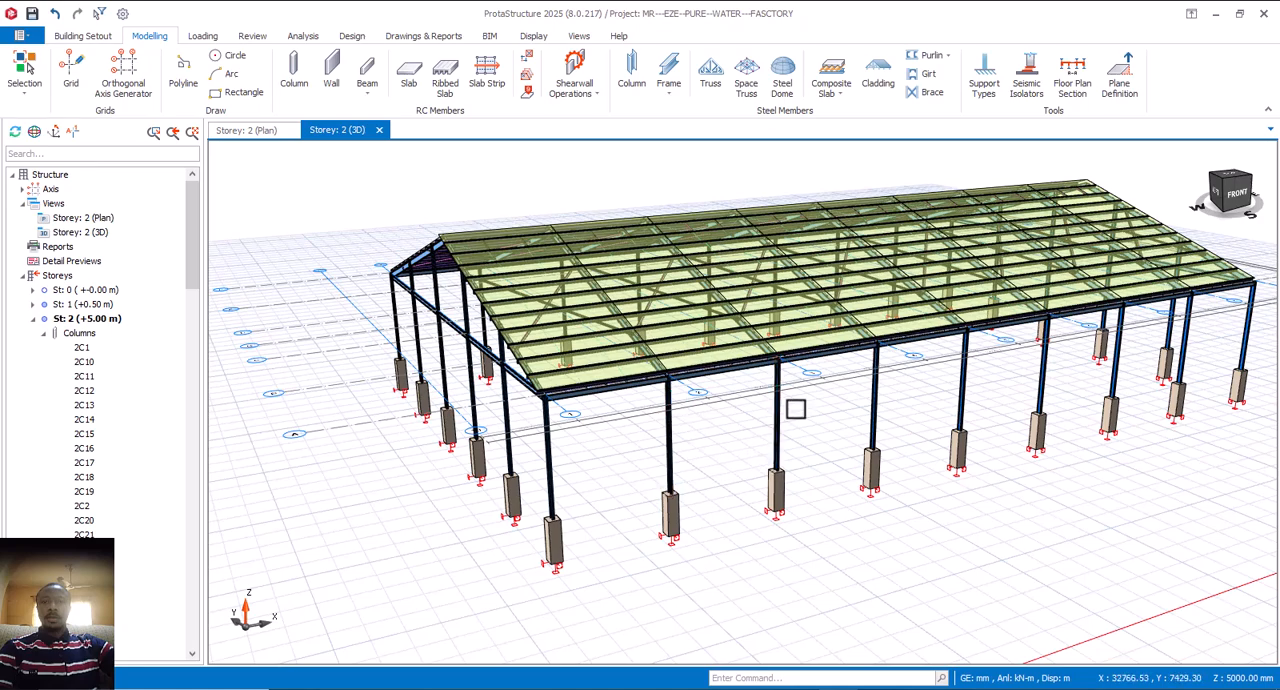
# Step: Start inserting girts between two neighbouring storey 2 columns on the front side
pyautogui.click(930, 78)
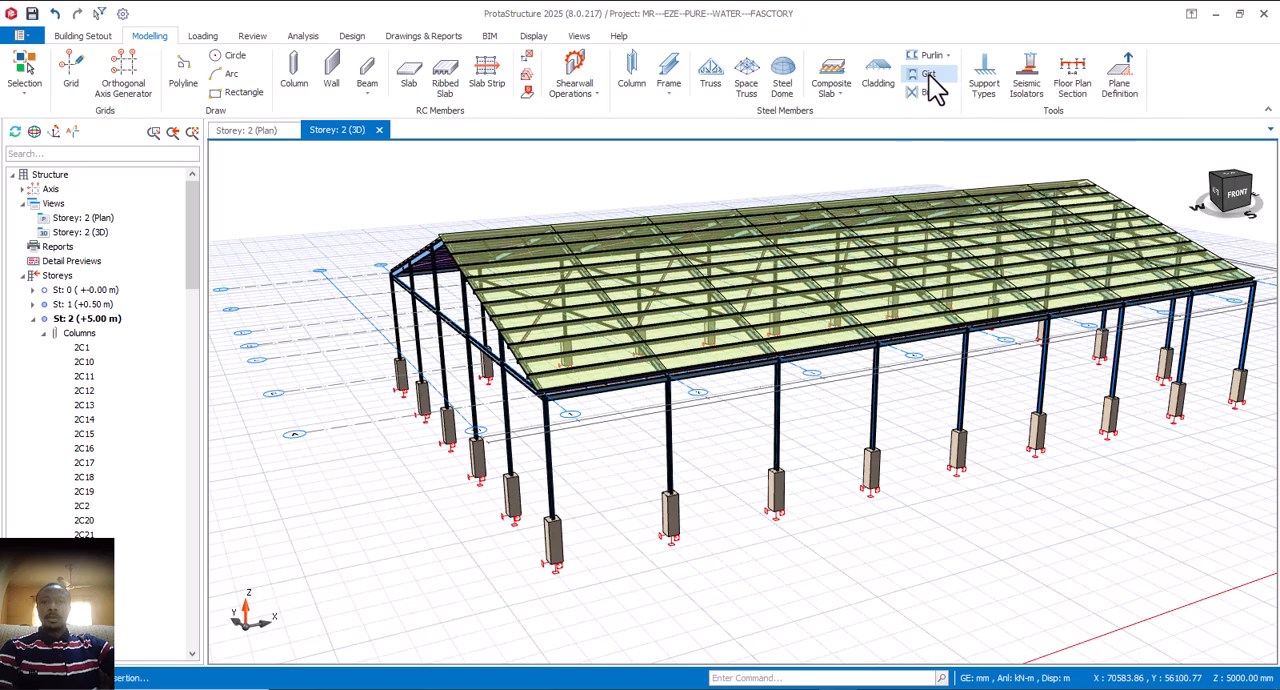
pyautogui.scroll(2, 781, 440)
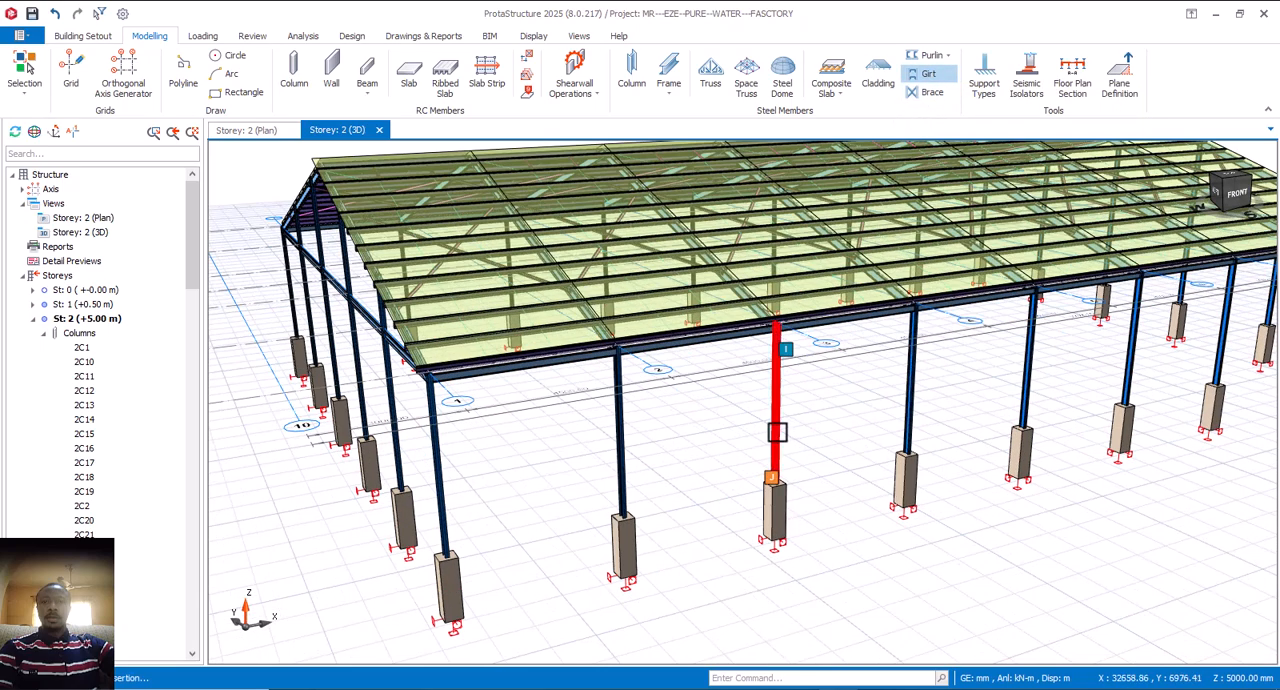
pyautogui.click(617, 467)
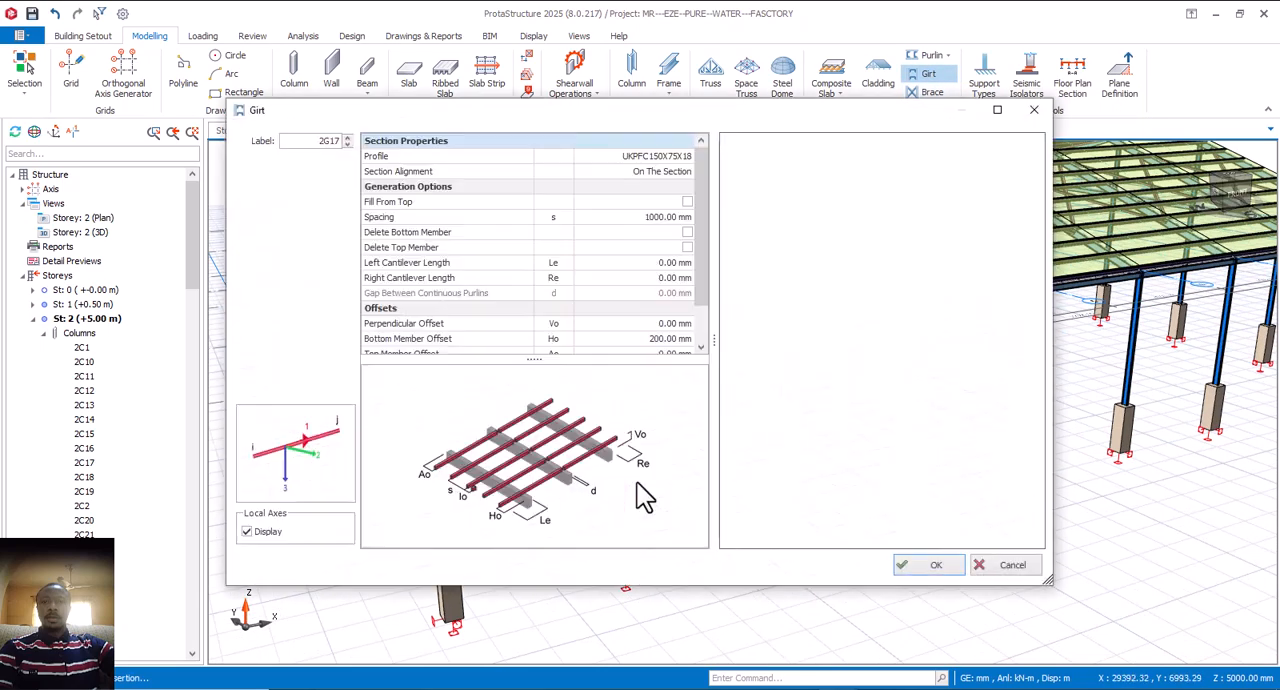
# Step: Check the sag rods in the girt preview and set their insertion method to None
pyautogui.moveTo(829, 404)
pyautogui.mouseDown(button='middle')
pyautogui.moveTo(853, 410)
pyautogui.moveTo(832, 403)
pyautogui.mouseUp(button='middle')
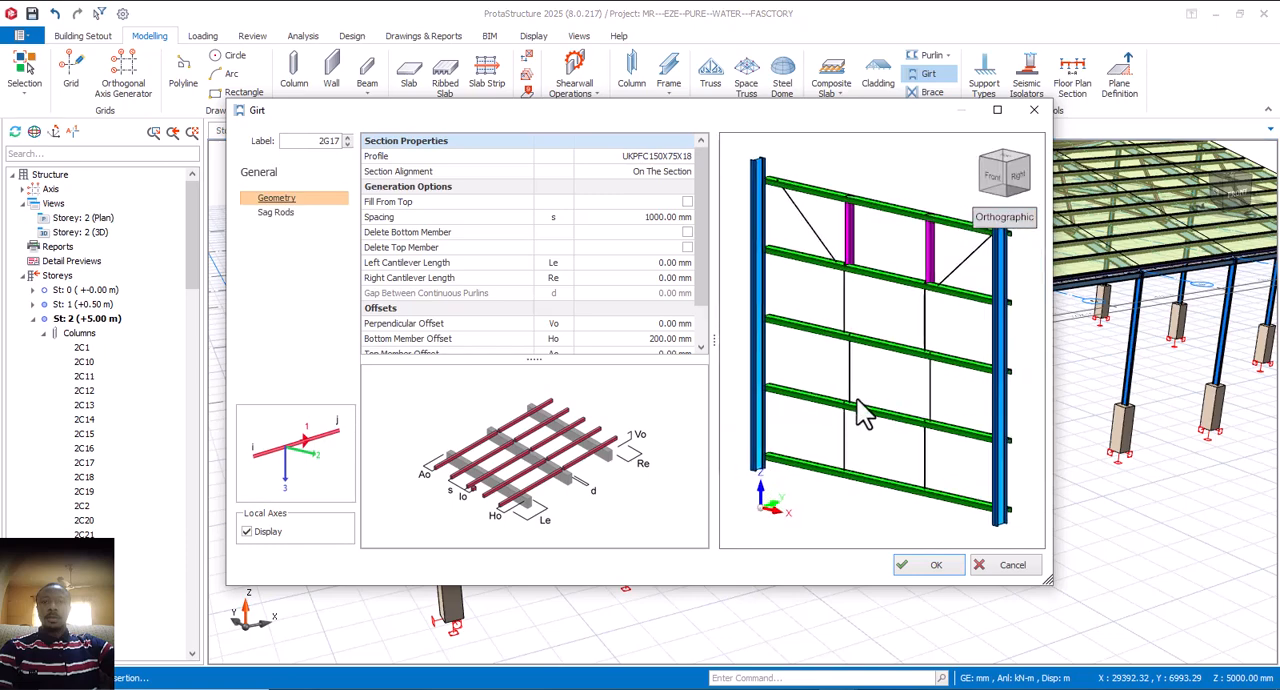
pyautogui.scroll(-5, 880, 414)
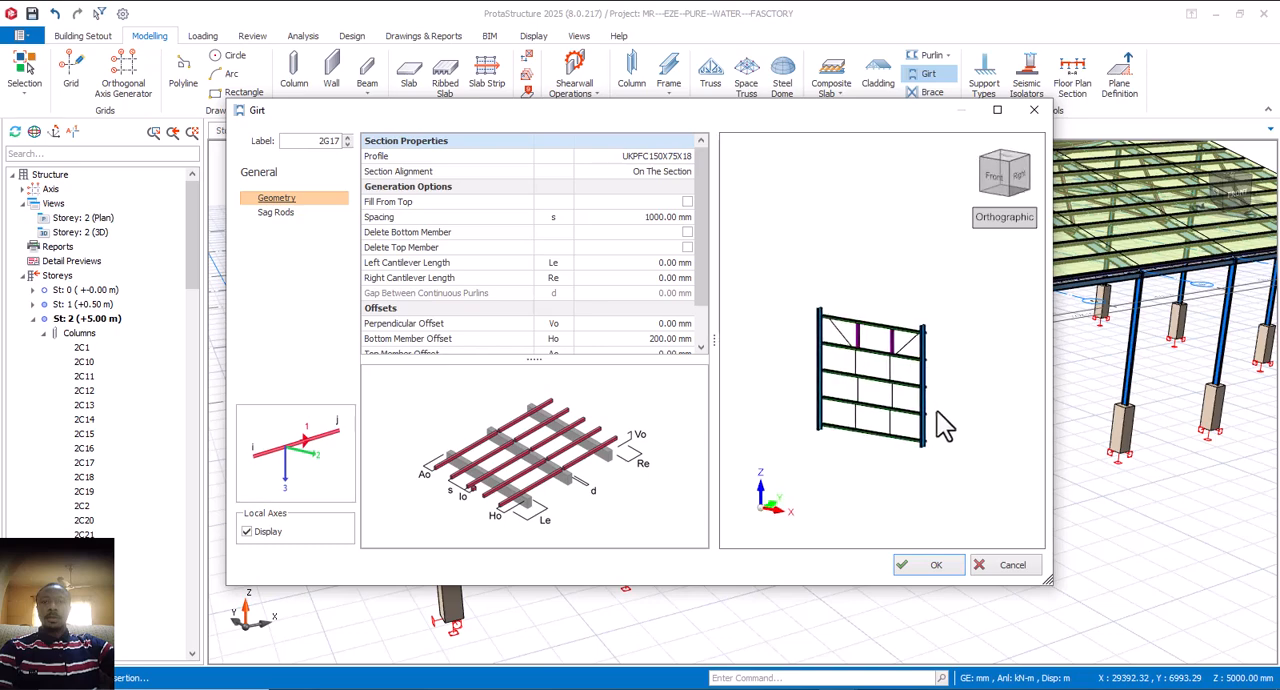
pyautogui.scroll(5, 917, 414)
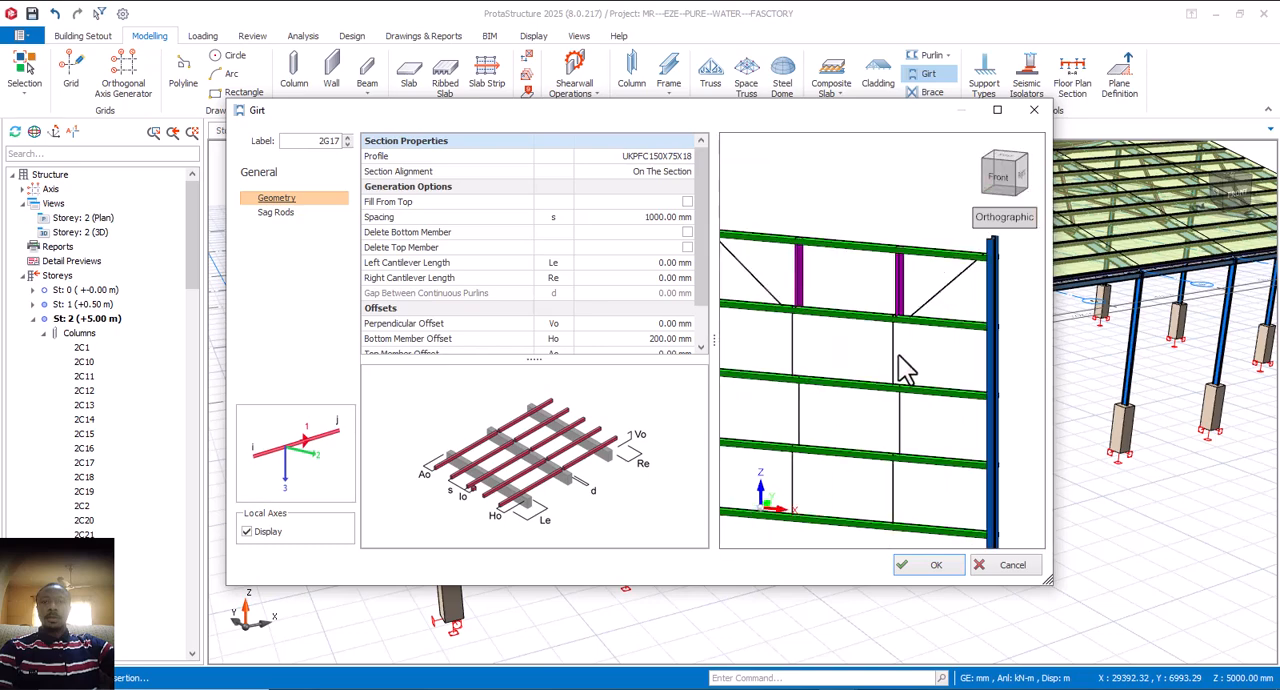
pyautogui.scroll(-3, 900, 370)
pyautogui.scroll(5, 890, 370)
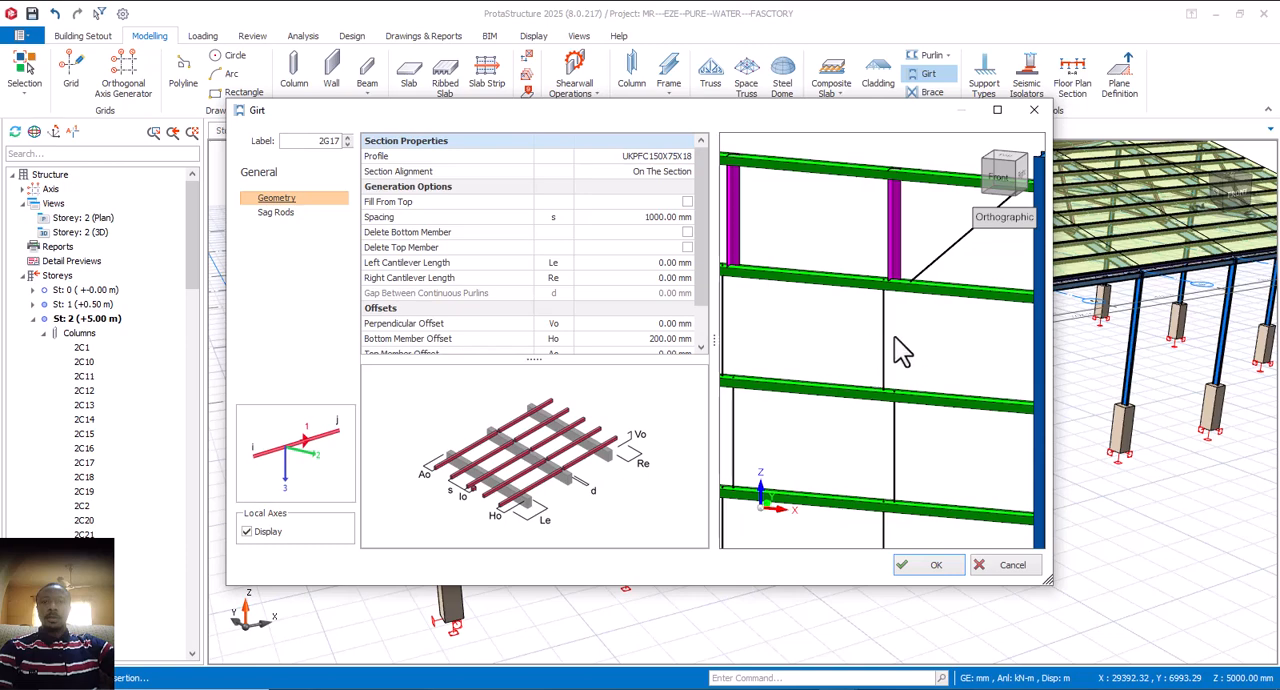
pyautogui.scroll(-2, 905, 360)
pyautogui.scroll(-3, 900, 408)
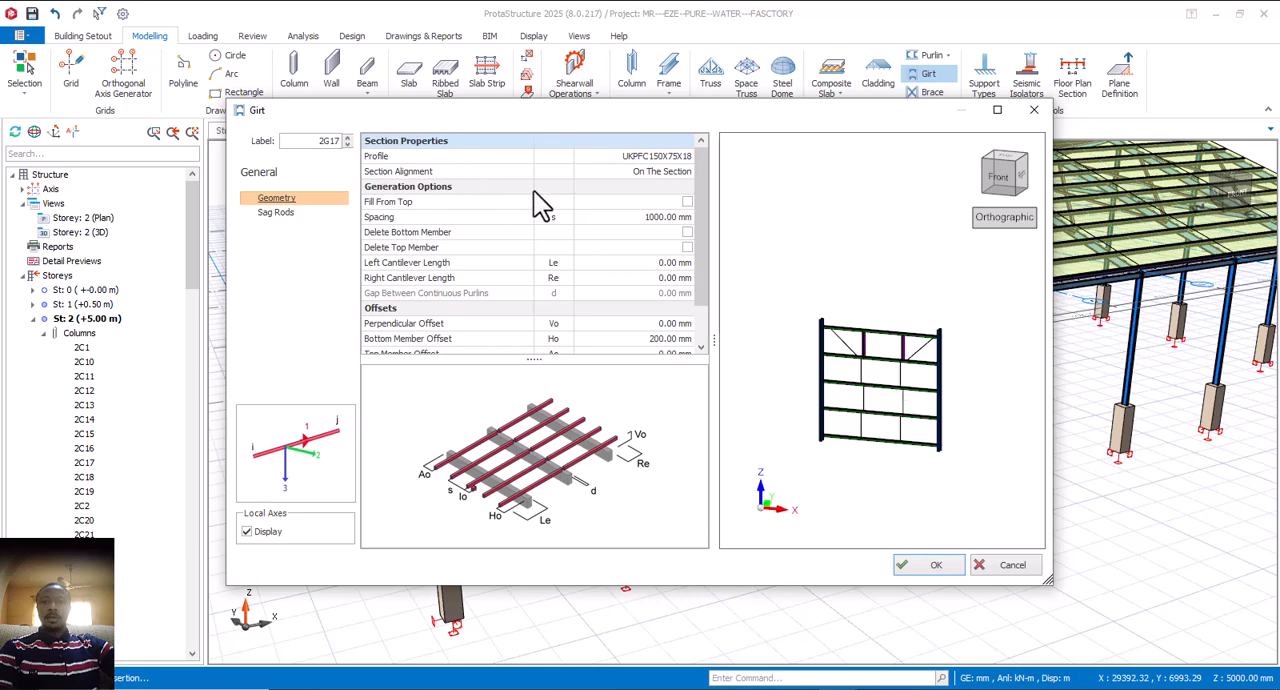
pyautogui.click(276, 213)
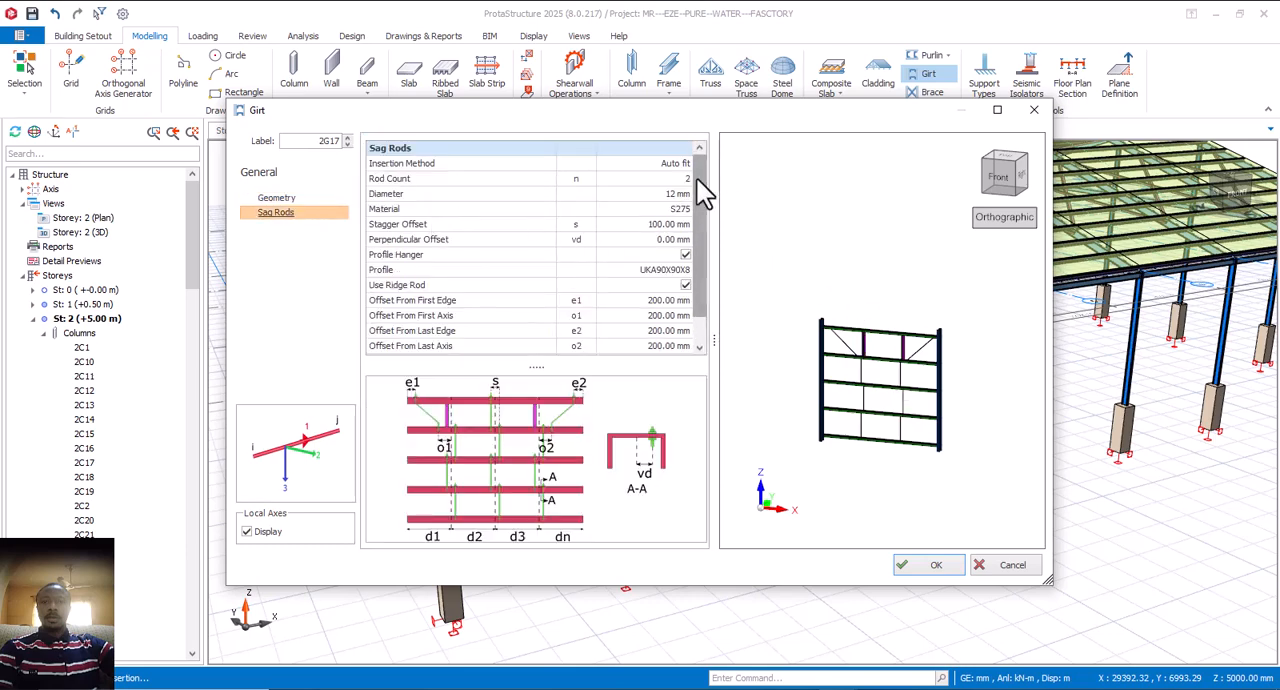
pyautogui.click(686, 164)
pyautogui.click(612, 177)
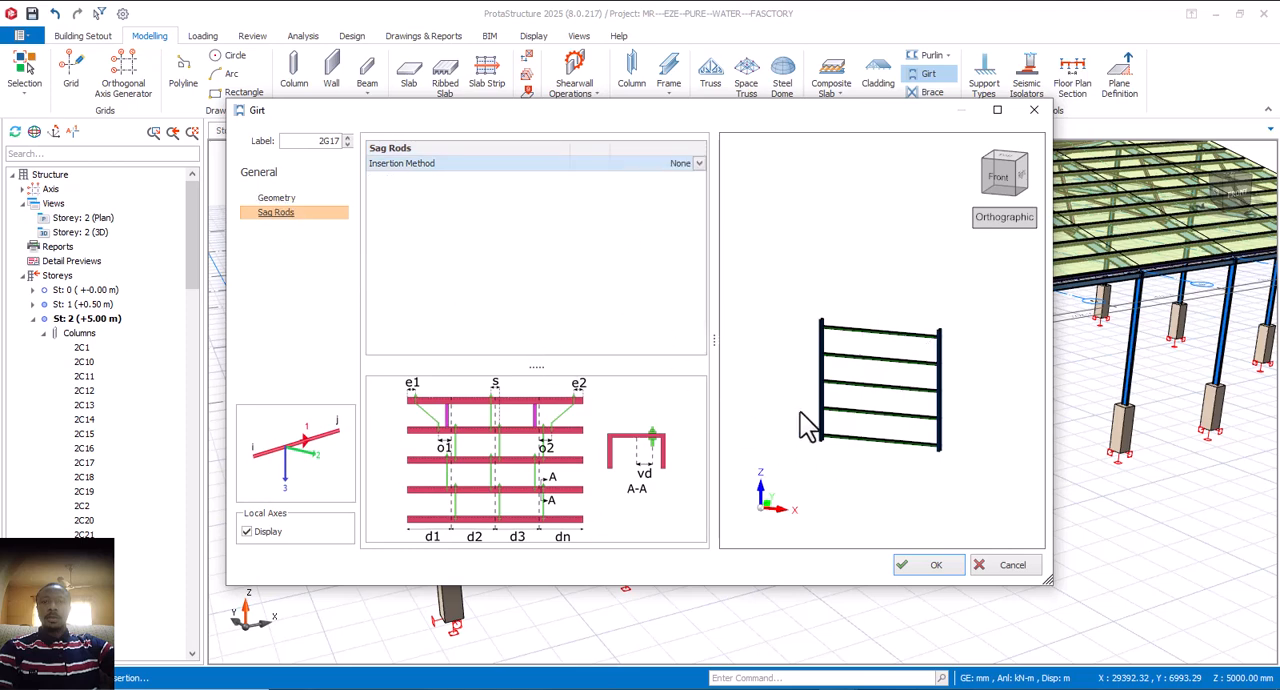
pyautogui.click(290, 199)
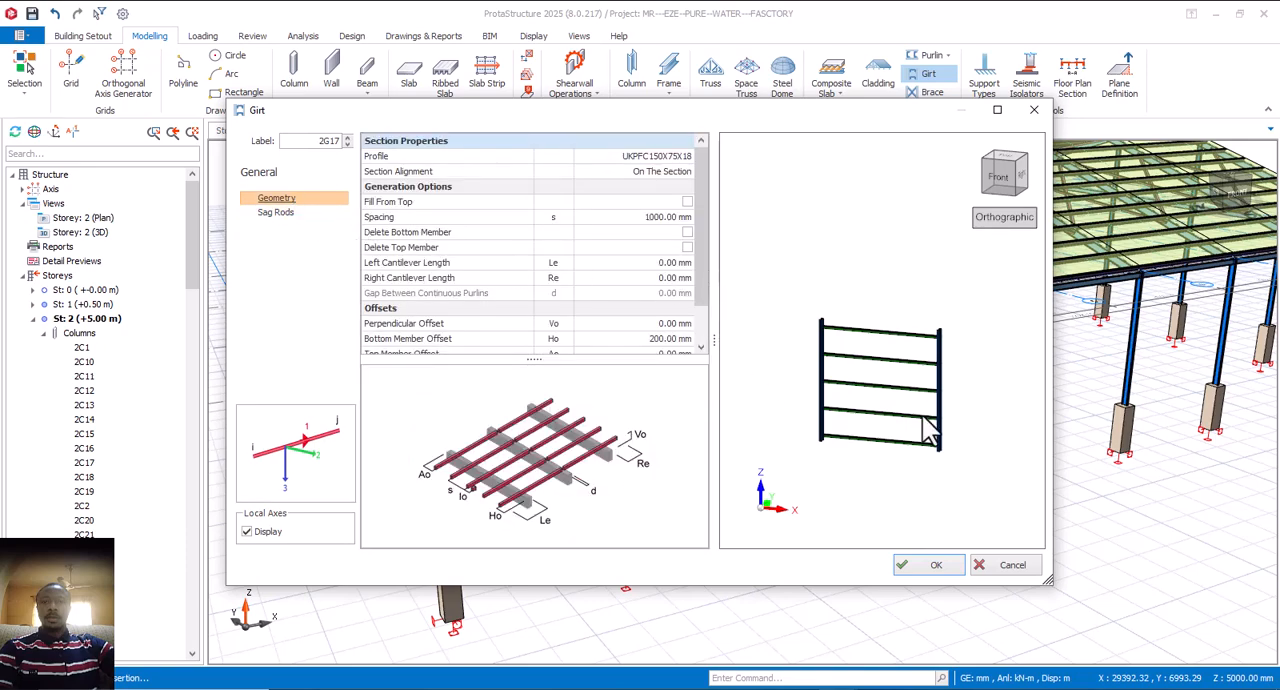
# Step: Examine how the girts sit on the two columns in the preview, from the front and from the side
pyautogui.scroll(5, 906, 416)
pyautogui.scroll(-5, 906, 421)
pyautogui.moveTo(950, 430); pyautogui.dragTo(905, 425, button='middle')
pyautogui.scroll(5, 906, 449)
pyautogui.scroll(-4, 986, 455)
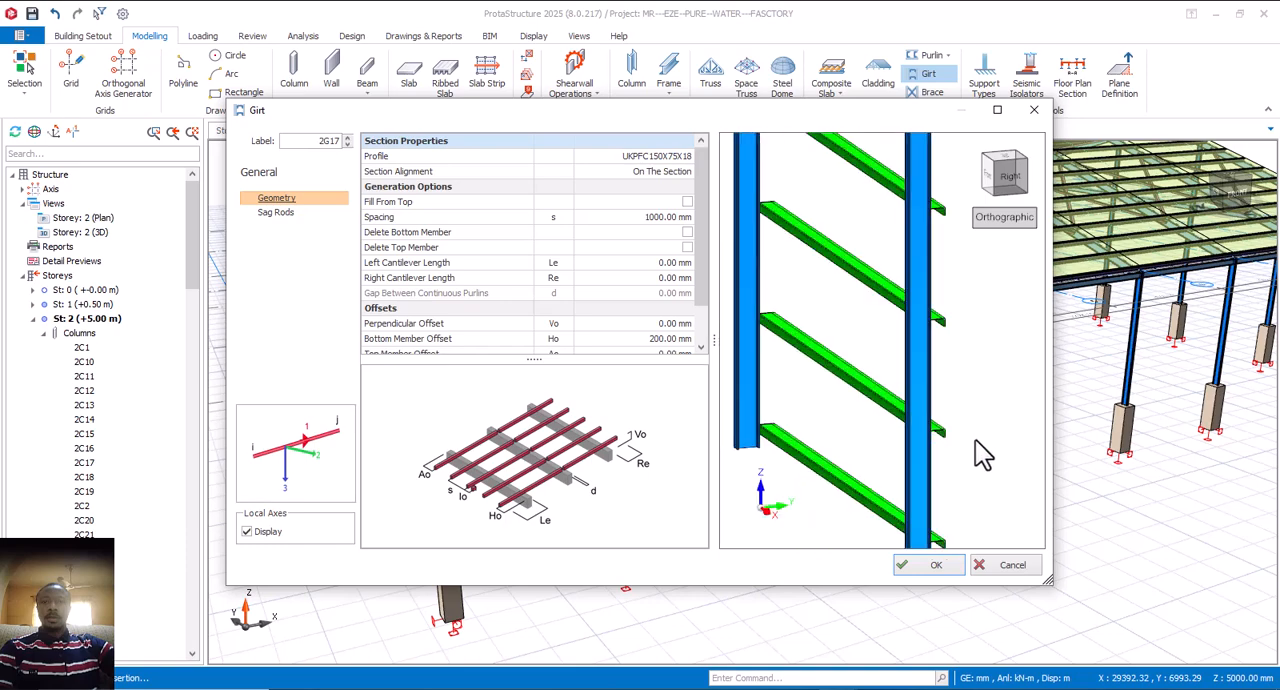
pyautogui.moveTo(986, 452); pyautogui.dragTo(968, 440, button='middle')
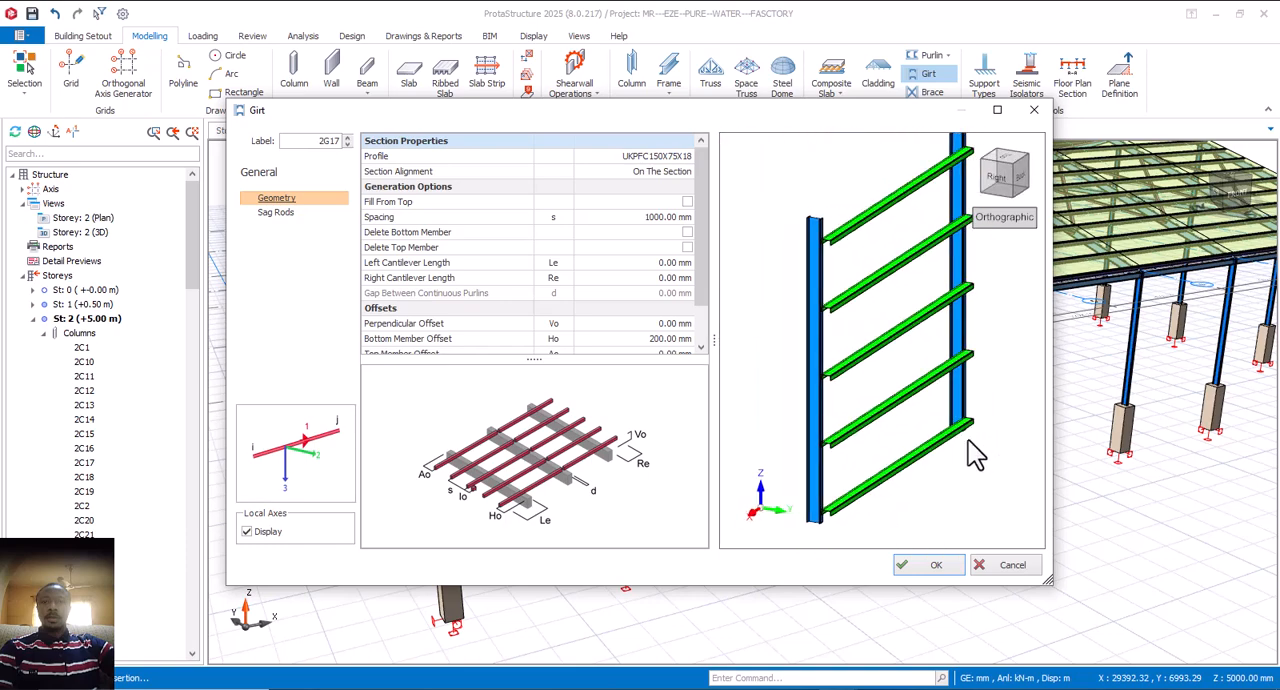
pyautogui.scroll(5, 850, 451)
pyautogui.scroll(-3, 871, 441)
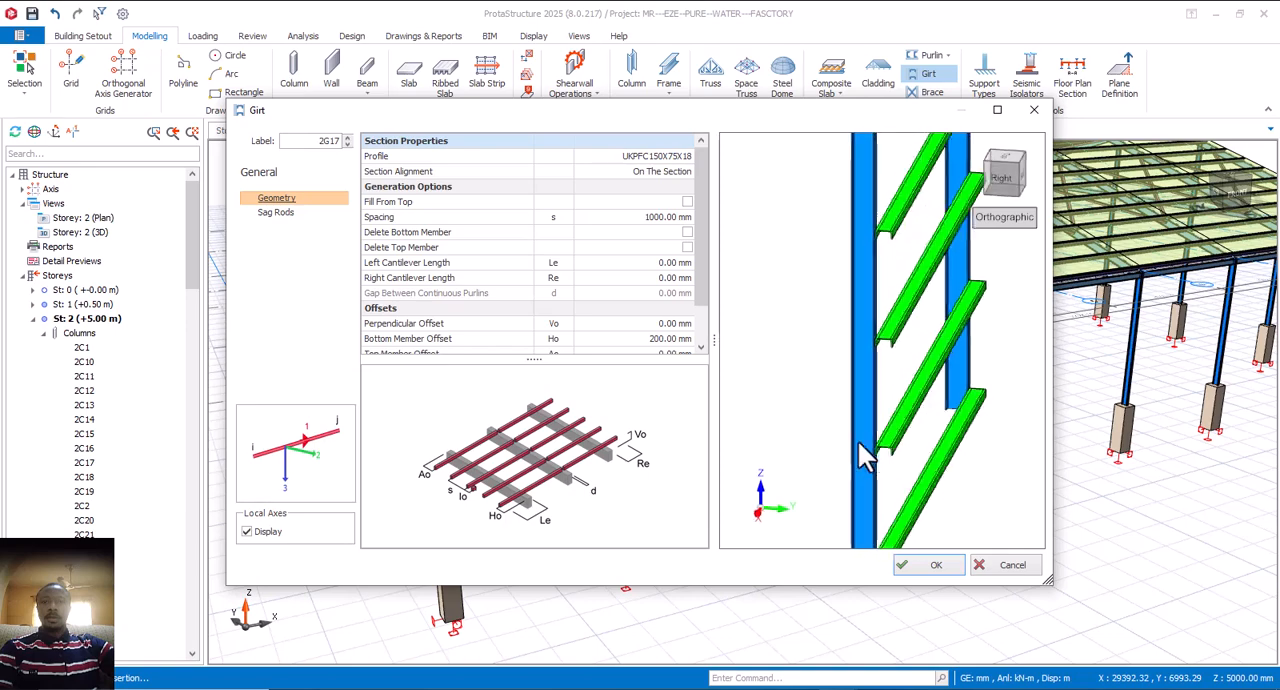
pyautogui.scroll(-4, 860, 445)
pyautogui.scroll(2, 858, 440)
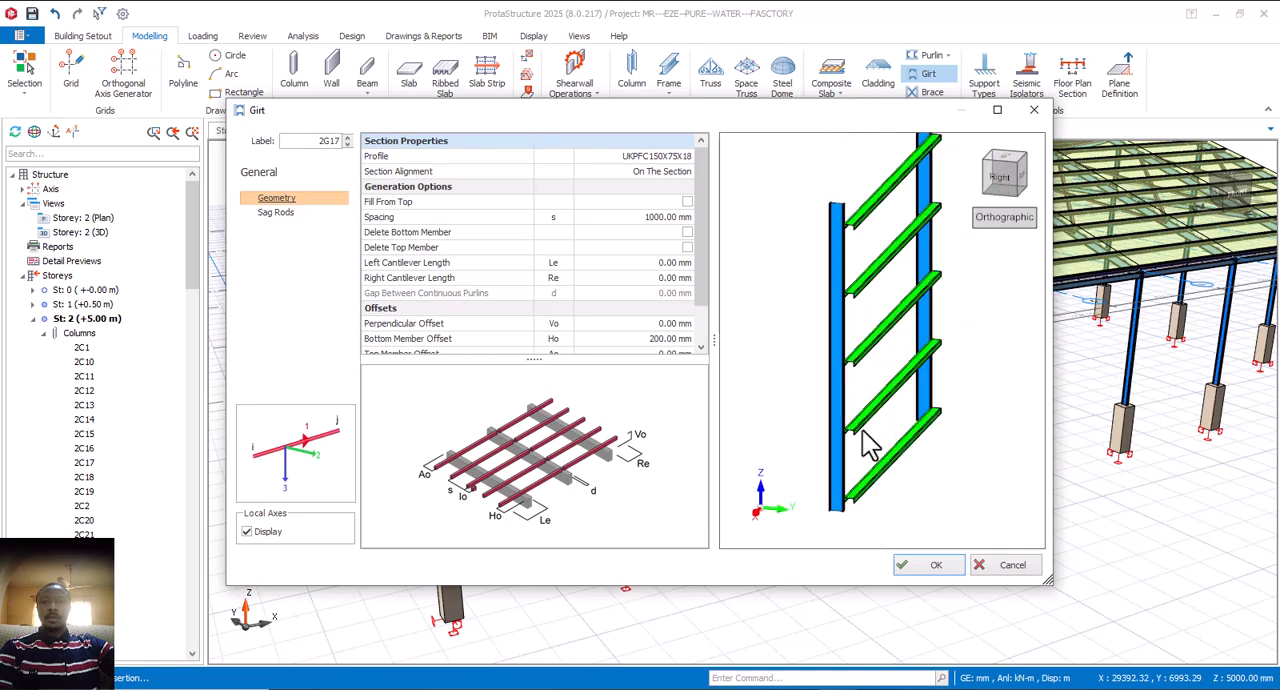
pyautogui.moveTo(869, 437); pyautogui.dragTo(866, 436, button='middle')
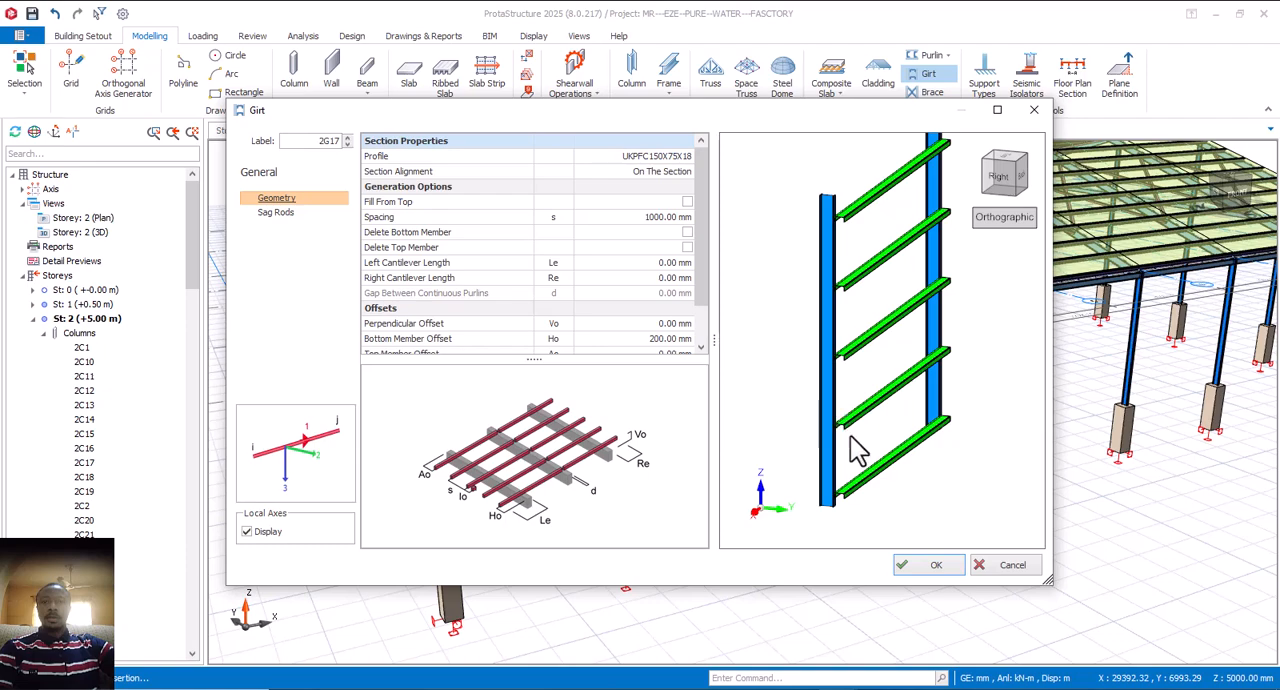
pyautogui.scroll(2, 849, 440)
pyautogui.scroll(-2, 850, 418)
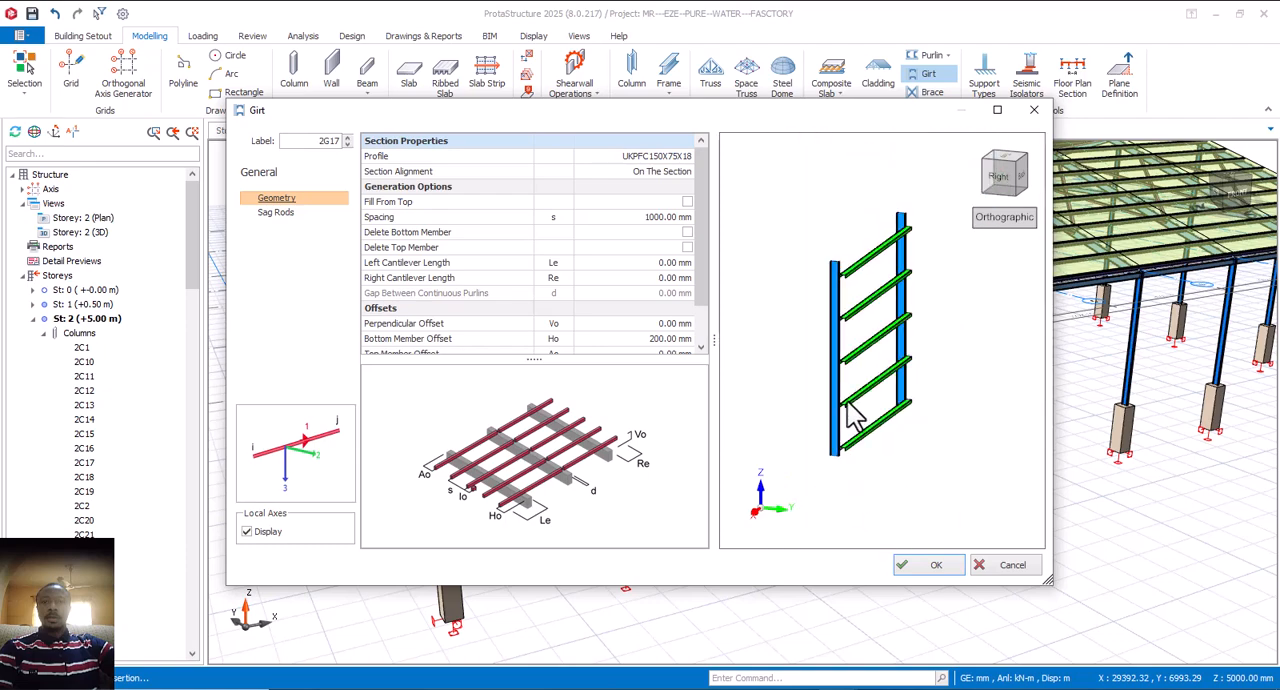
pyautogui.scroll(2, 853, 419)
pyautogui.scroll(-1, 855, 420)
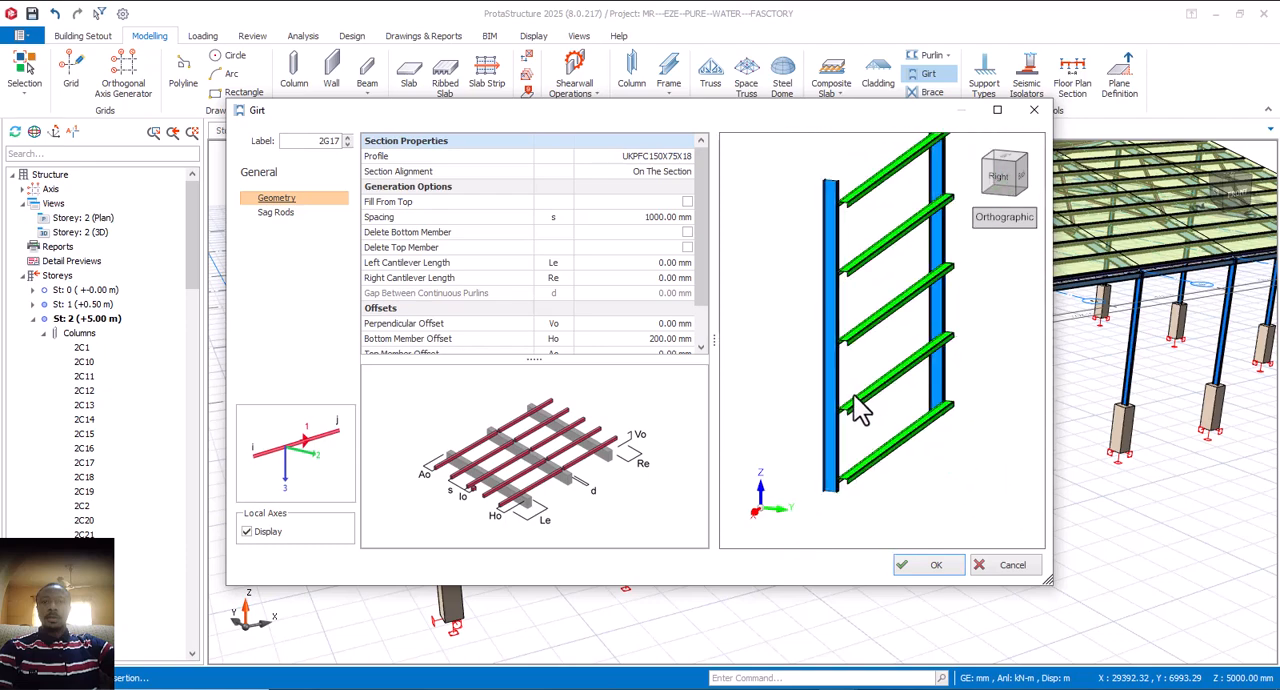
pyautogui.scroll(1, 848, 418)
pyautogui.scroll(-3, 857, 429)
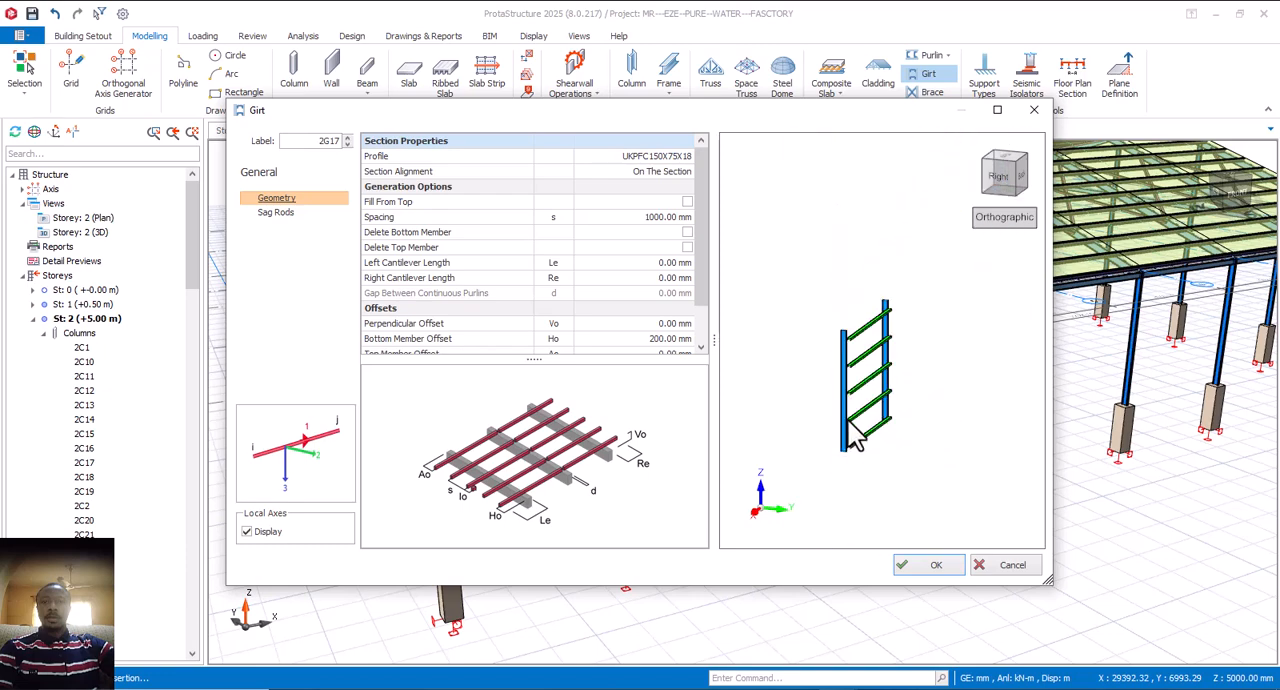
# Step: Try a perpendicular offset of -150 mm for the girts and check their position against the columns in the preview
pyautogui.scroll(1, 876, 432)
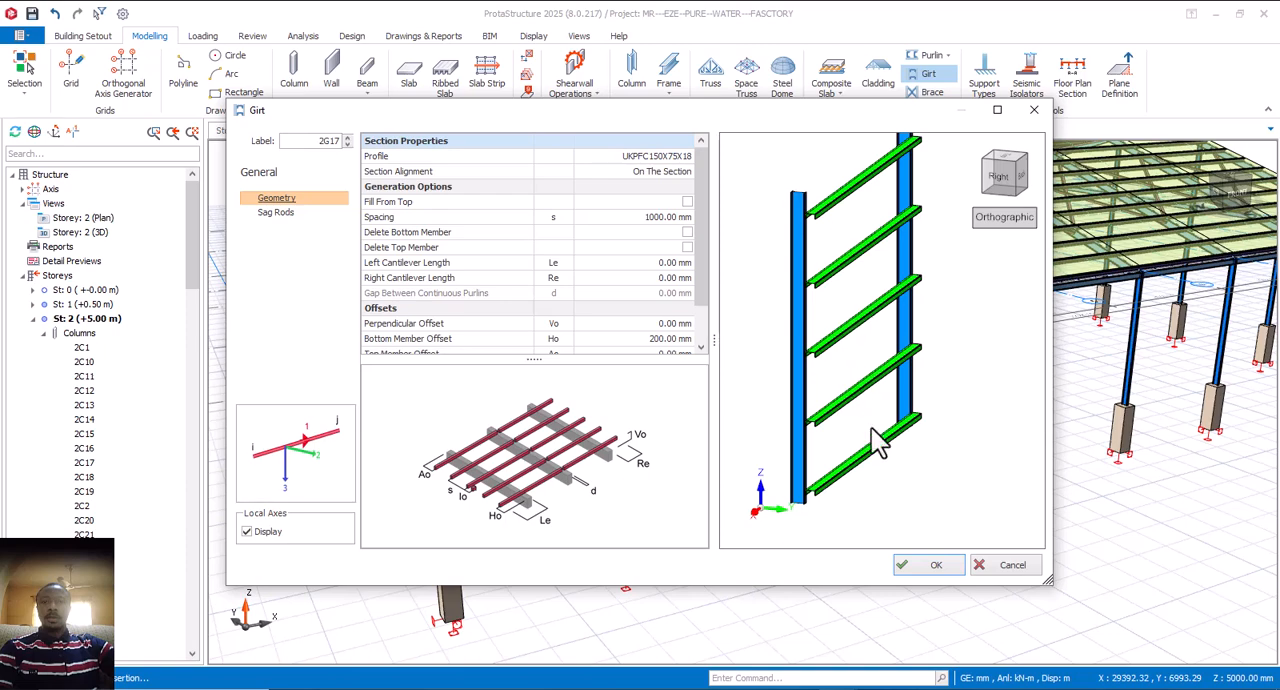
pyautogui.scroll(-2, 914, 436)
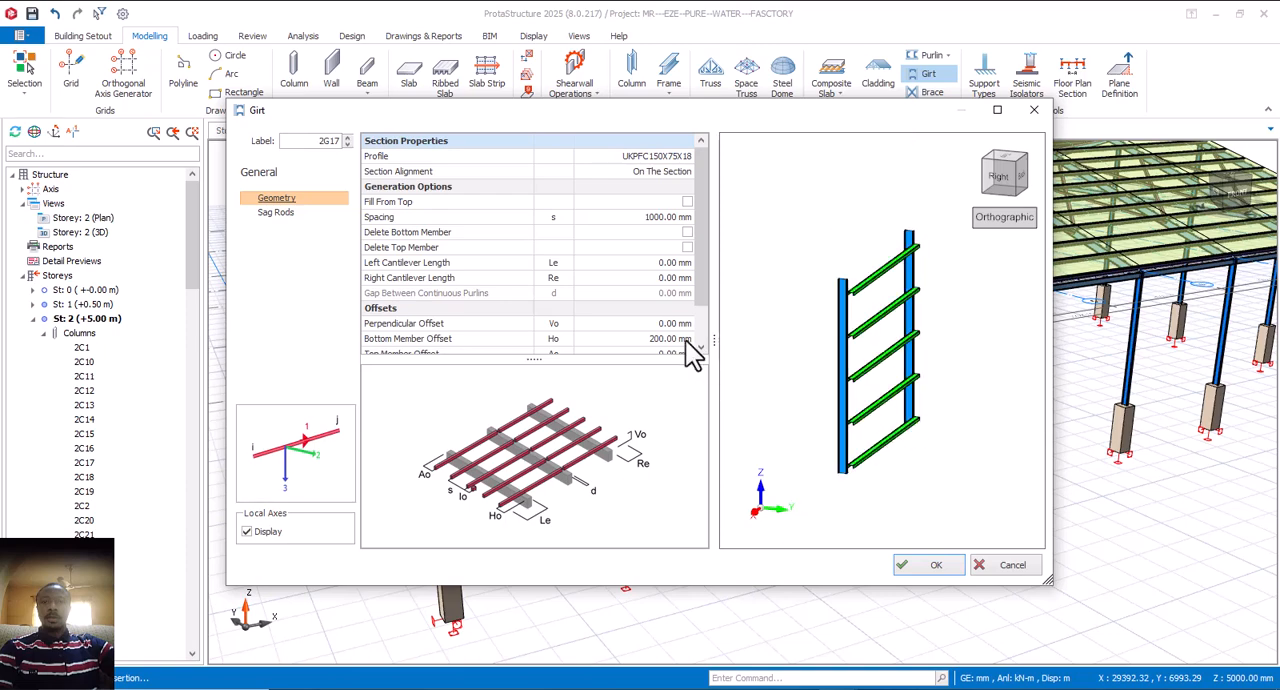
pyautogui.scroll(-1, 680, 300)
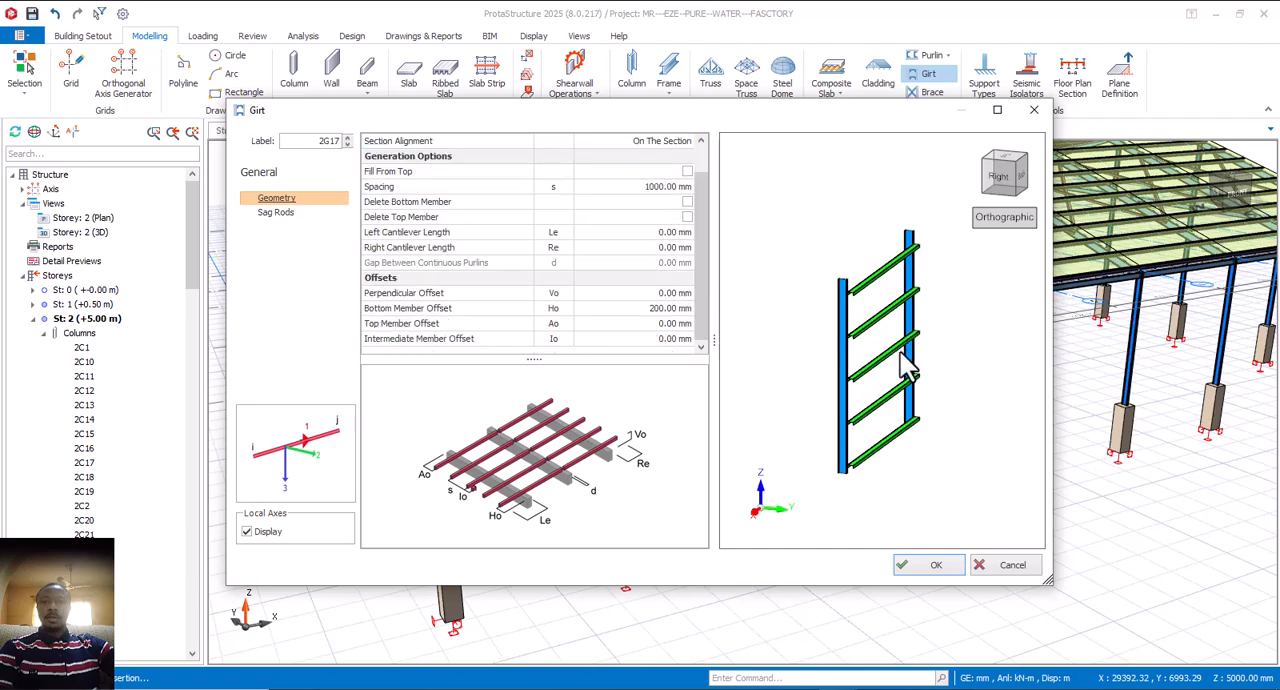
pyautogui.scroll(2, 857, 393)
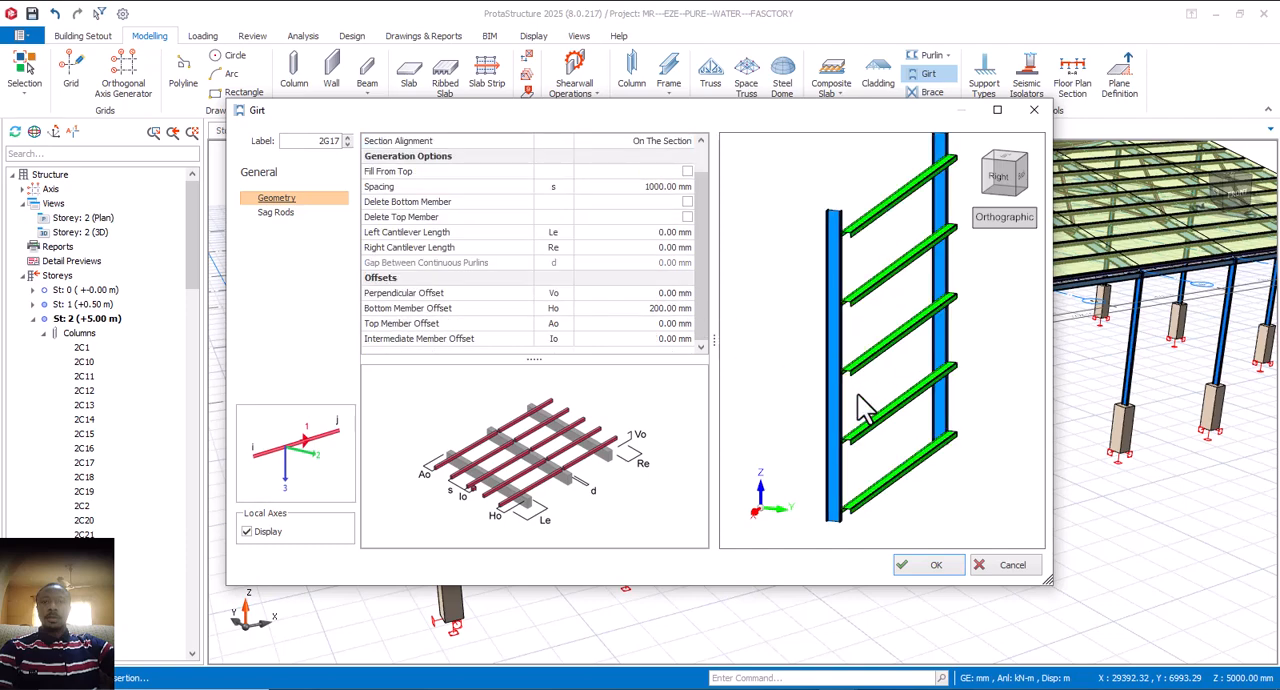
pyautogui.click(652, 293)
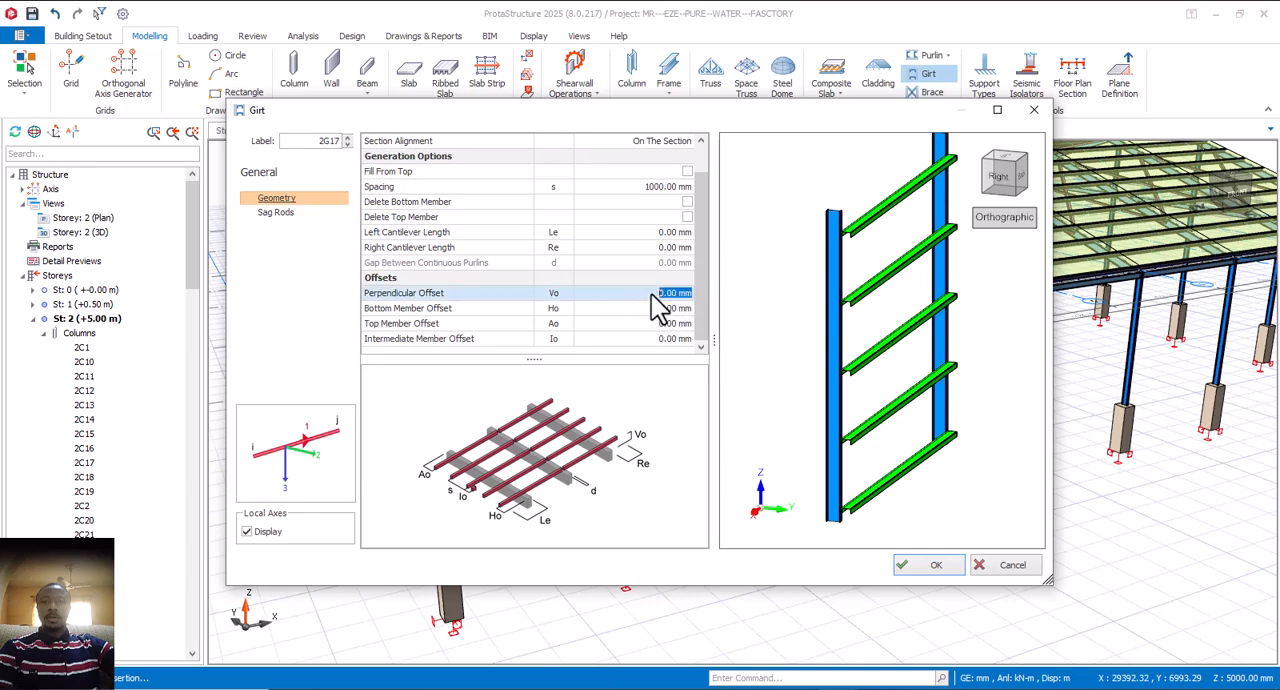
pyautogui.scroll(4, 843, 300)
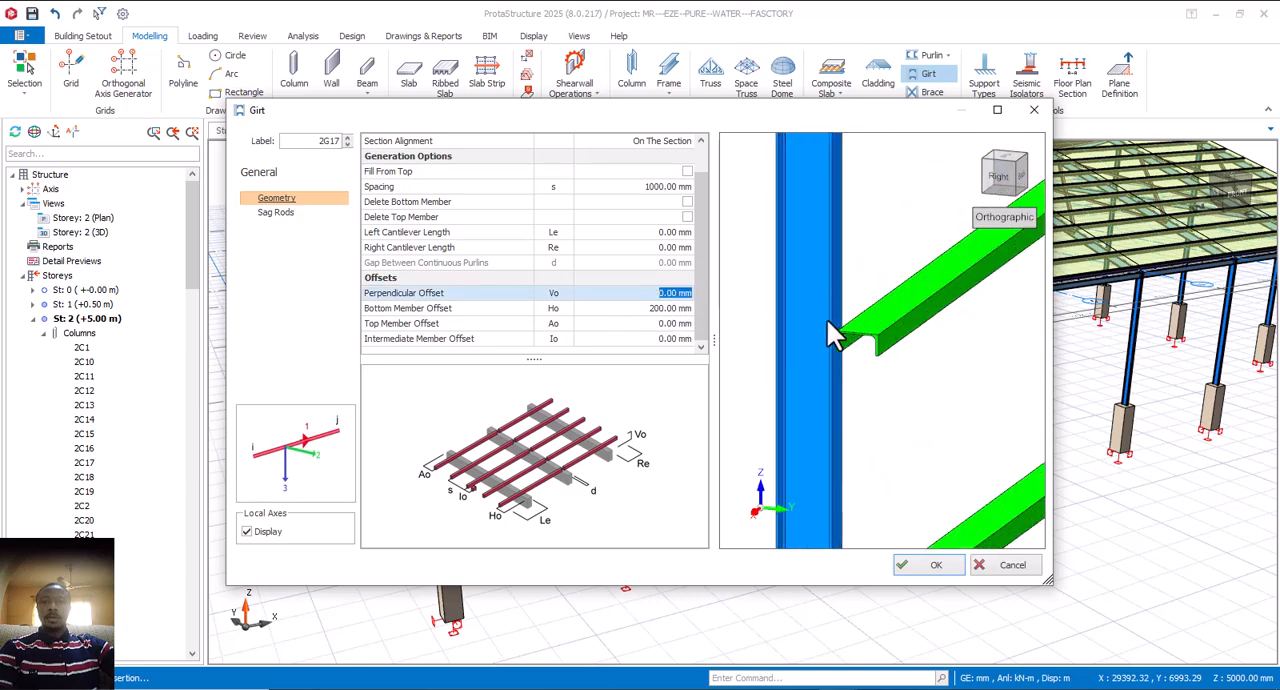
pyautogui.scroll(-4, 785, 362)
pyautogui.scroll(2, 821, 375)
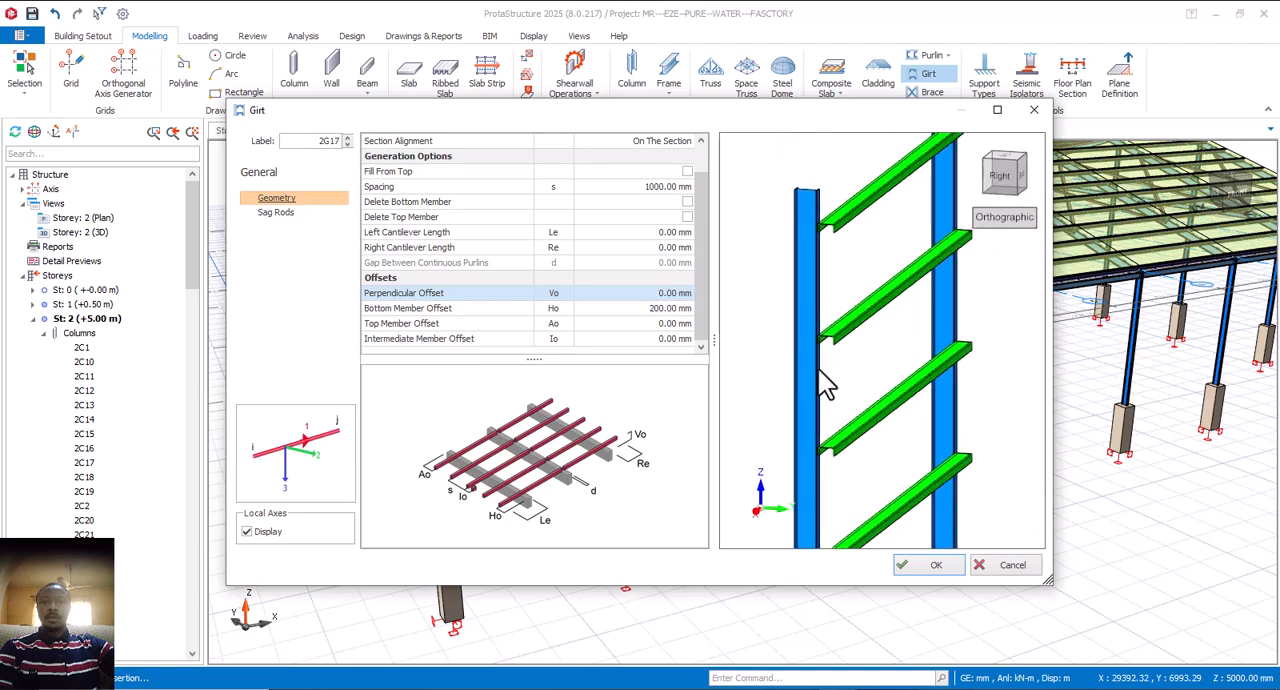
pyautogui.scroll(-1, 820, 370)
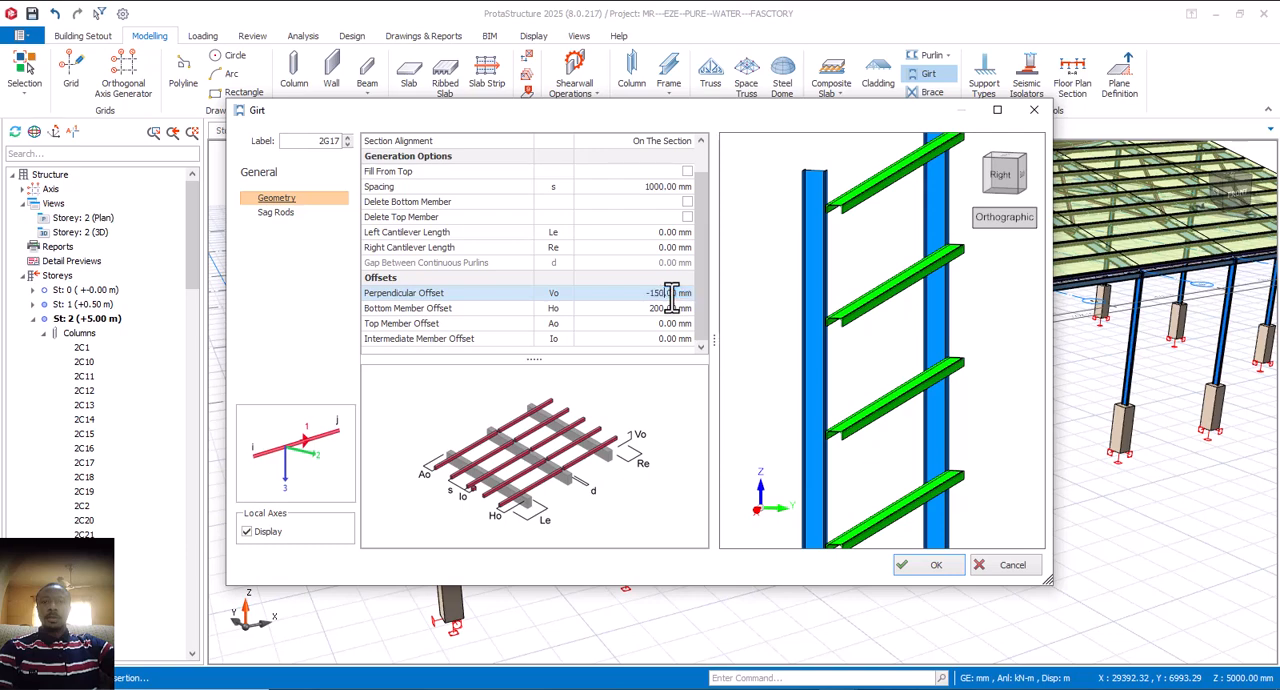
pyautogui.click(672, 308)
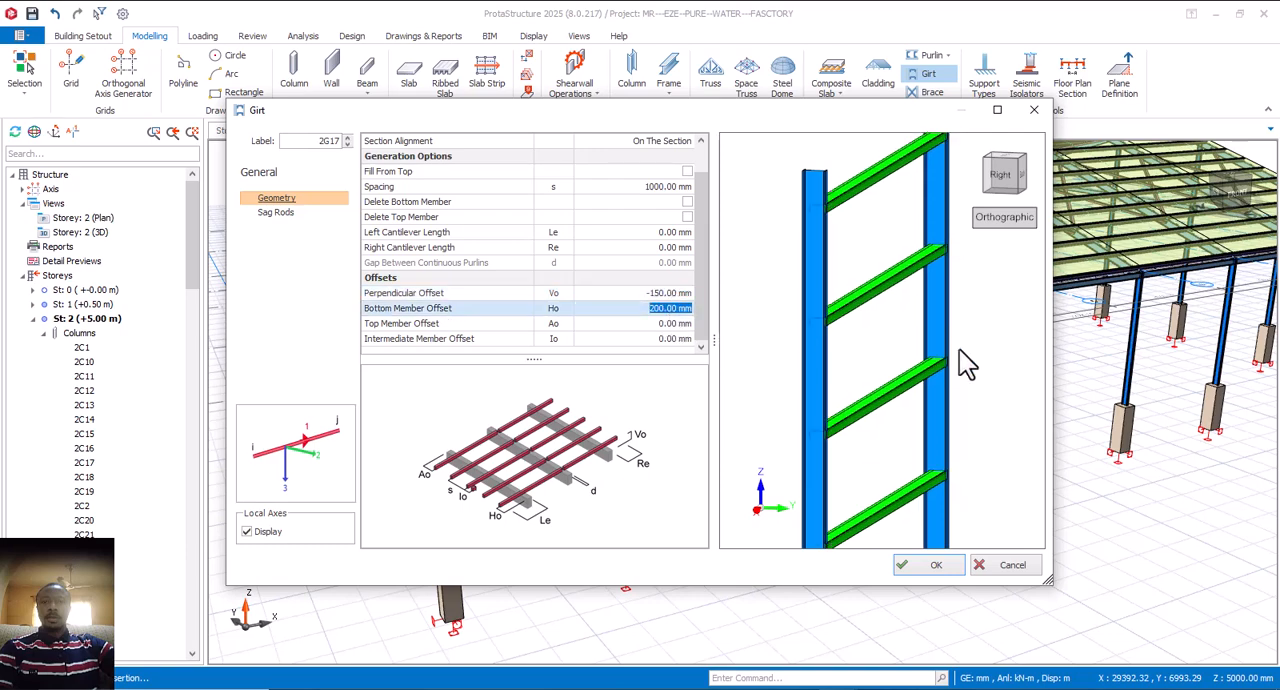
pyautogui.scroll(3, 890, 366)
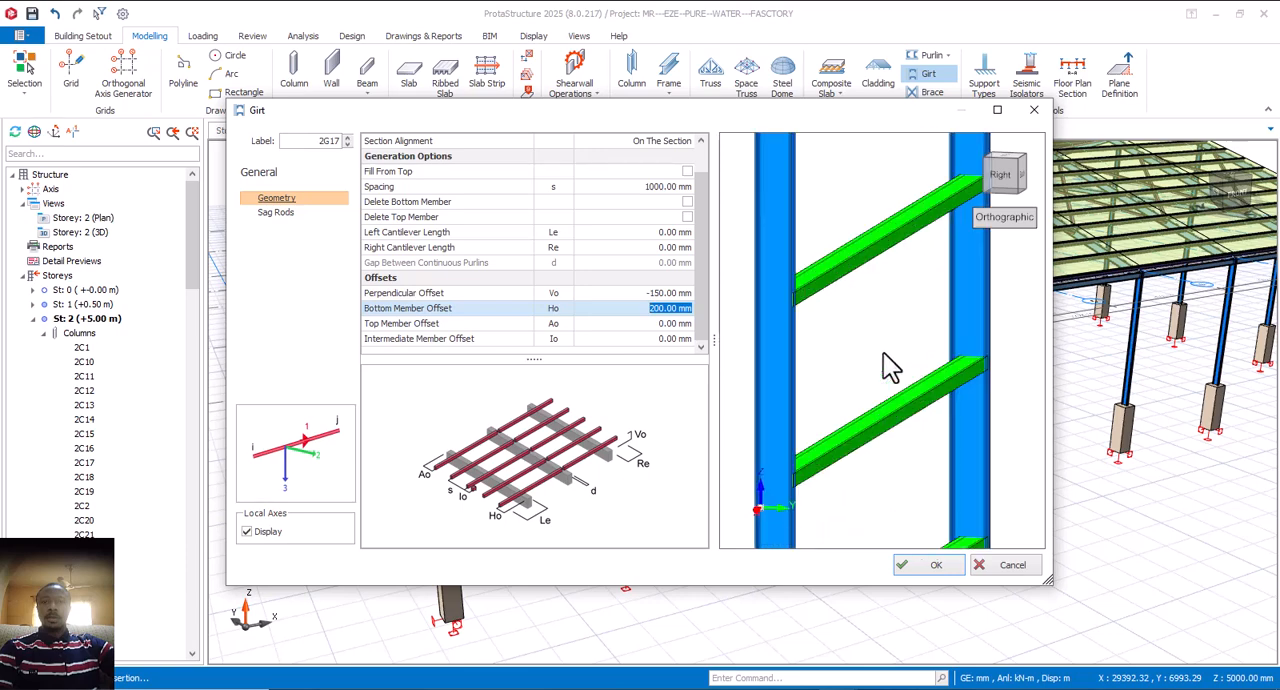
# Step: Set the girts' perpendicular offset to -200 mm
pyautogui.click(626, 295)
pyautogui.write('0')
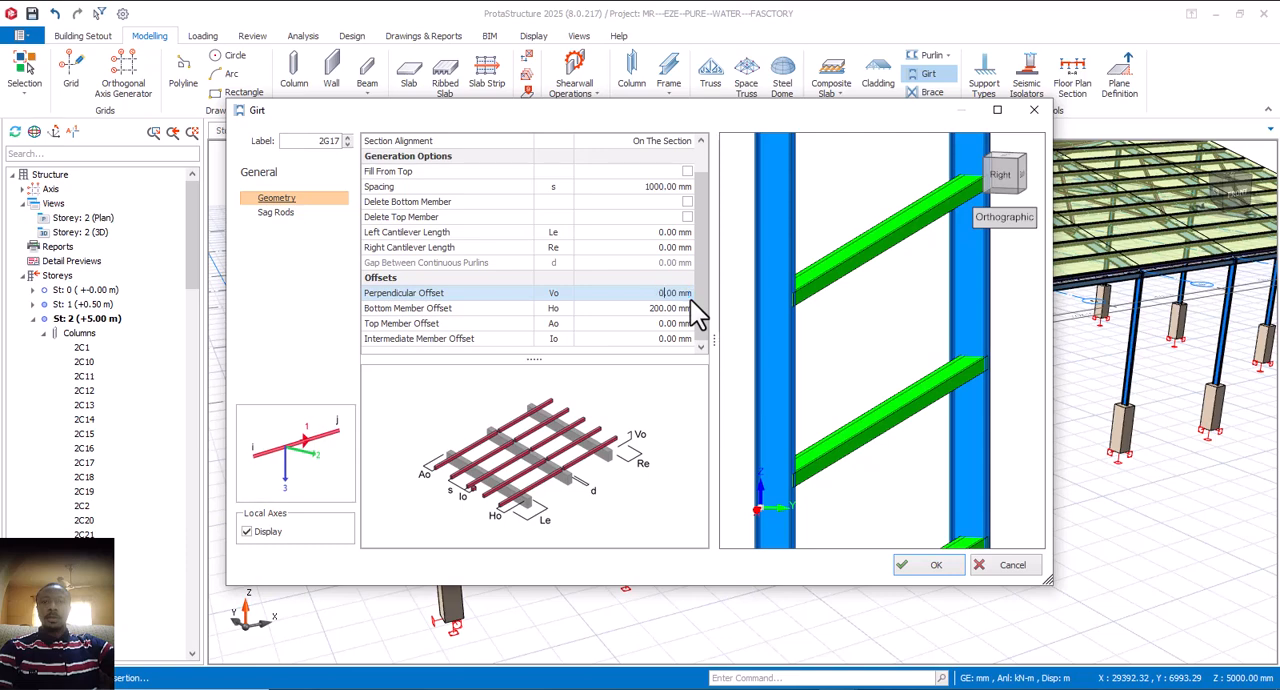
pyautogui.write('-200')
pyautogui.click(666, 314)
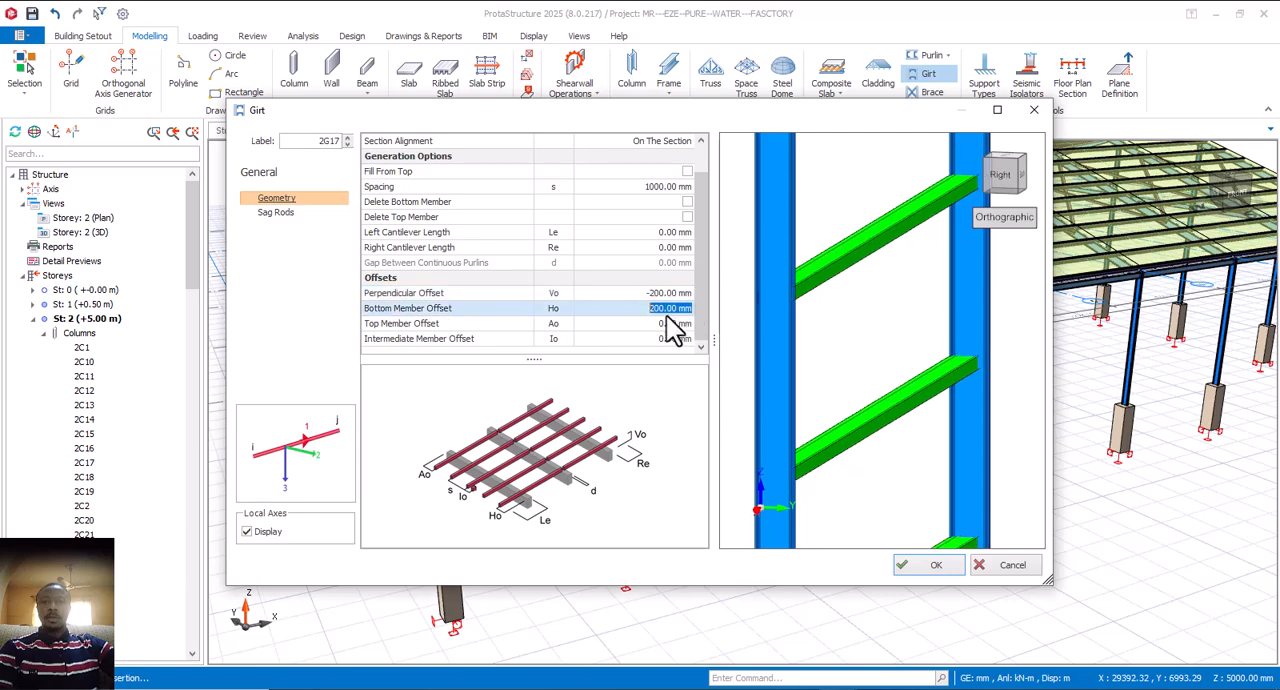
# Step: Examine from the side and at an angle how the offset girts fit between the two columns in the preview
pyautogui.scroll(-5, 901, 418)
pyautogui.moveTo(939, 429); pyautogui.dragTo(815, 440, button='middle')
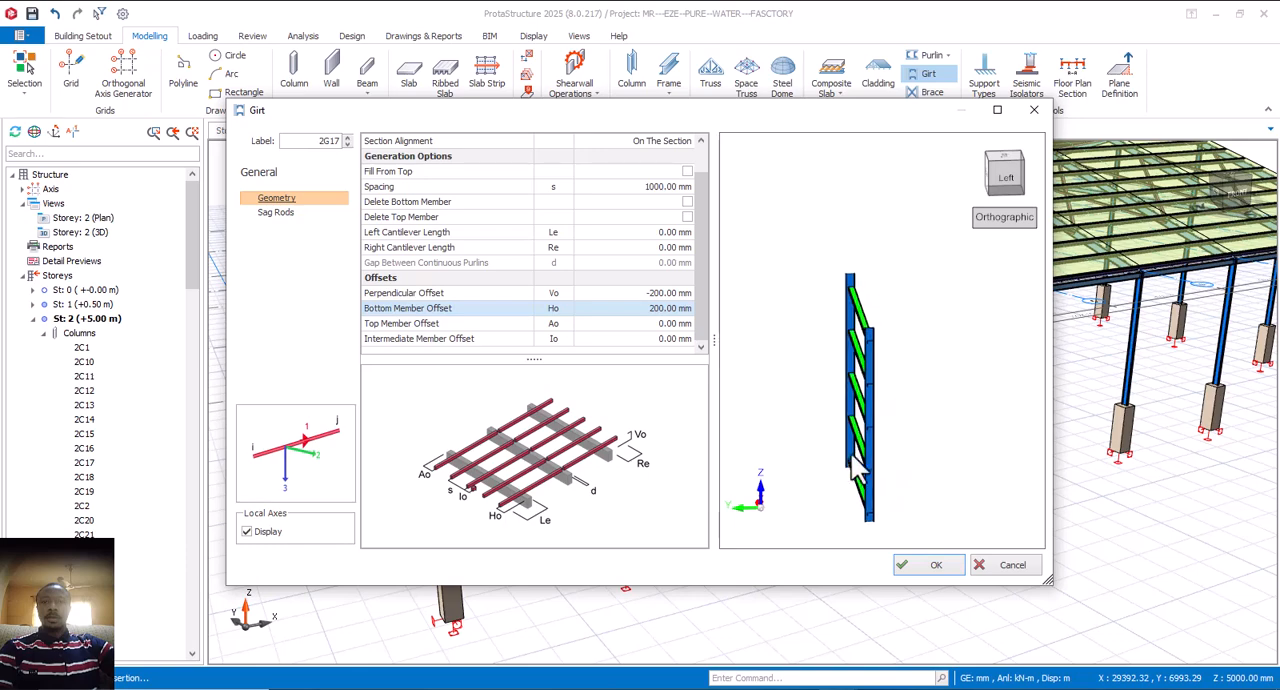
pyautogui.scroll(5, 850, 438)
pyautogui.scroll(-5, 824, 335)
pyautogui.moveTo(894, 363); pyautogui.dragTo(905, 339, button='middle')
pyautogui.scroll(5, 833, 360)
pyautogui.moveTo(817, 387); pyautogui.dragTo(847, 432, button='middle')
pyautogui.moveTo(846, 478); pyautogui.dragTo(896, 458, button='middle')
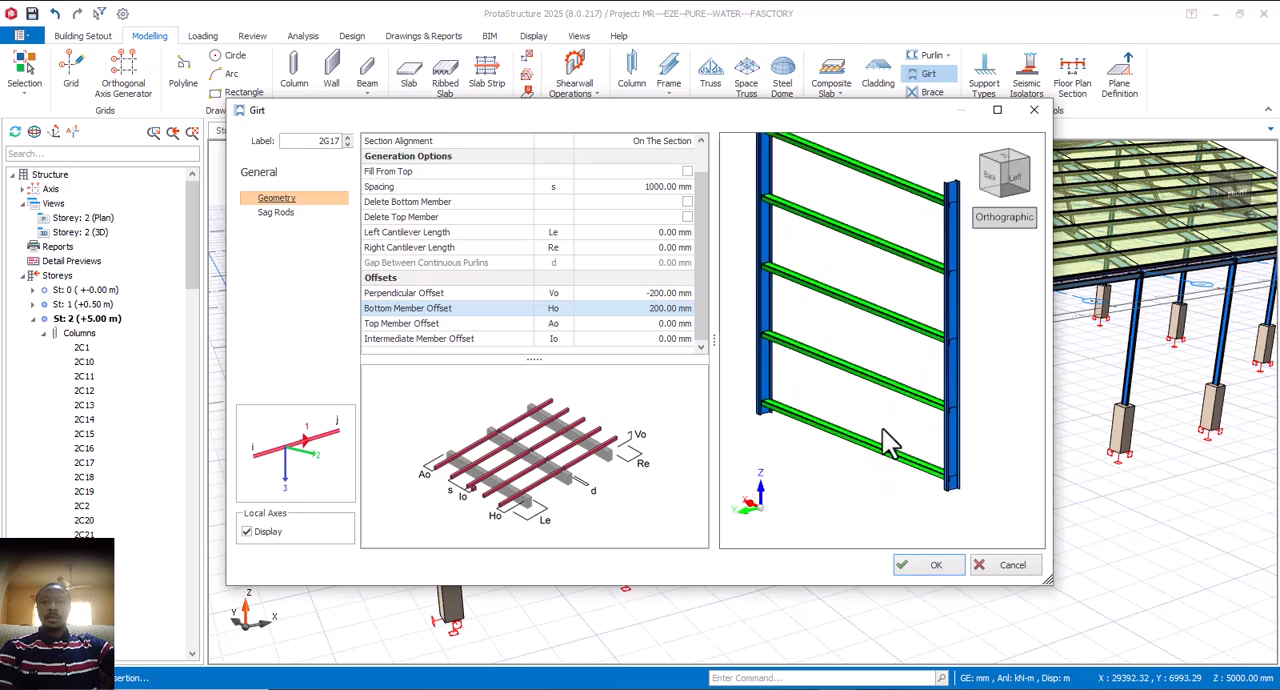
pyautogui.moveTo(881, 406); pyautogui.dragTo(894, 480, button='middle')
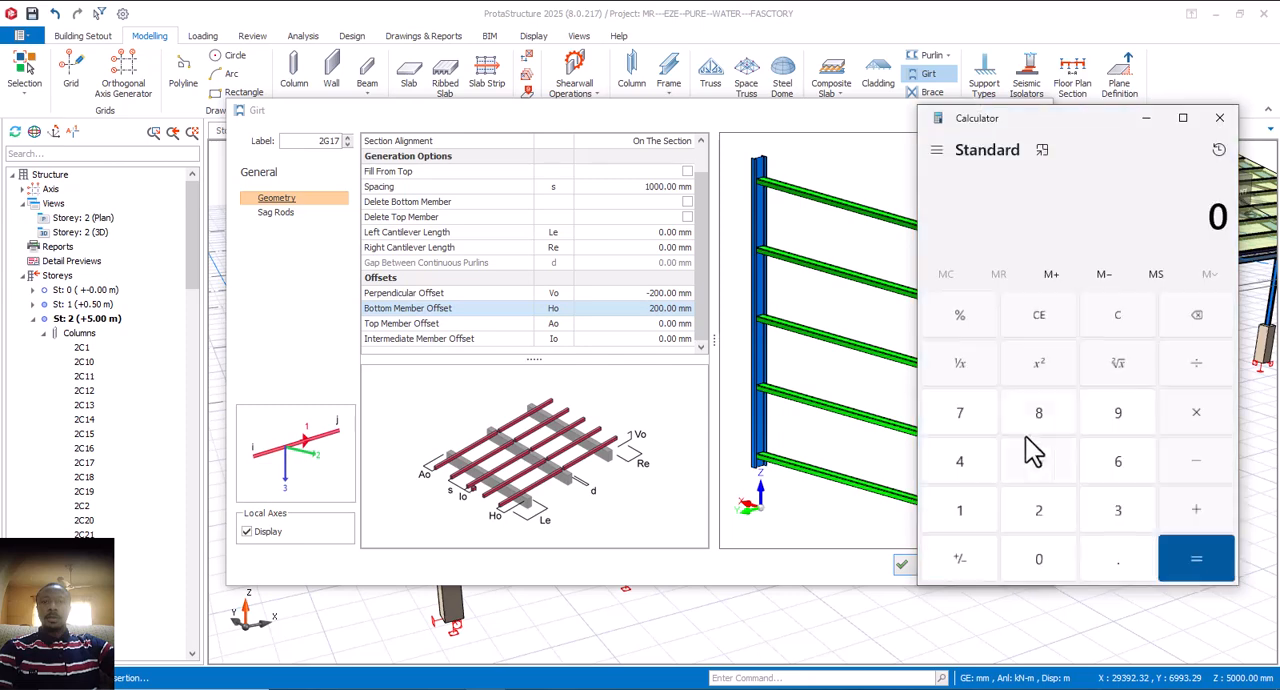
# Step: Work out the girt spacing in Calculator by multiplying 6 by 250, and return to the girt settings
pyautogui.click(1120, 468)
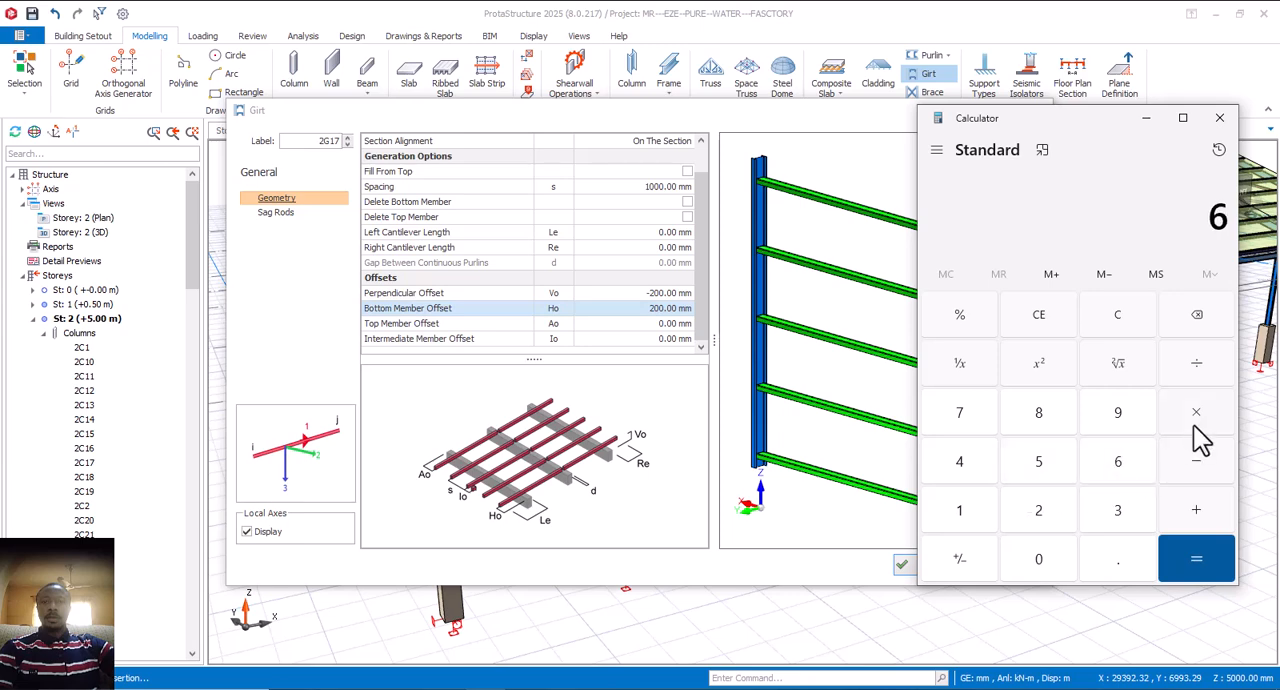
pyautogui.click(1040, 512)
pyautogui.click(1040, 466)
pyautogui.click(1044, 565)
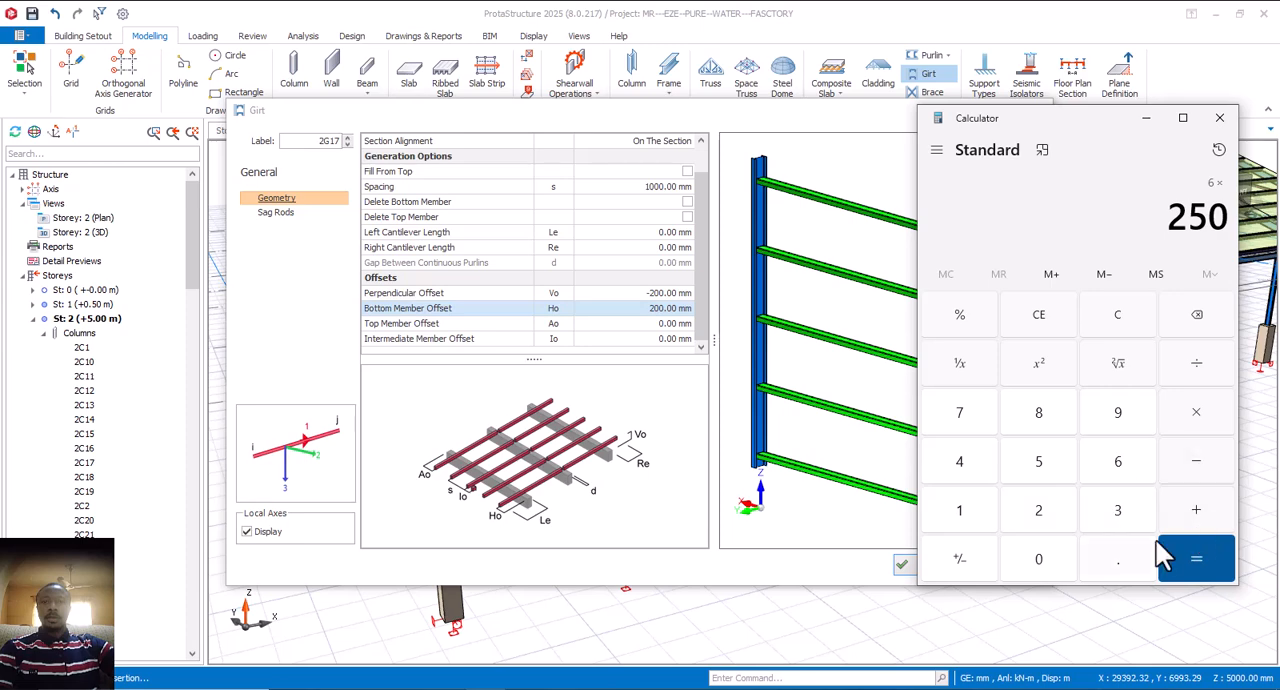
pyautogui.click(1190, 560)
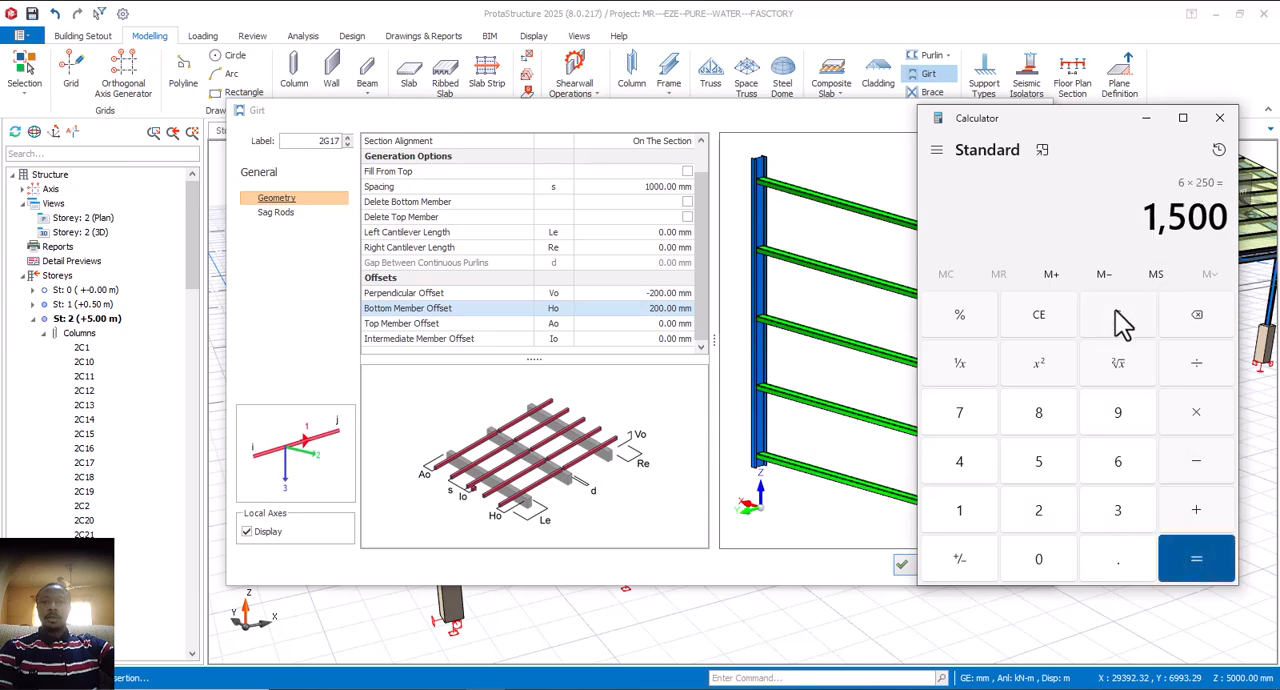
pyautogui.click(1146, 118)
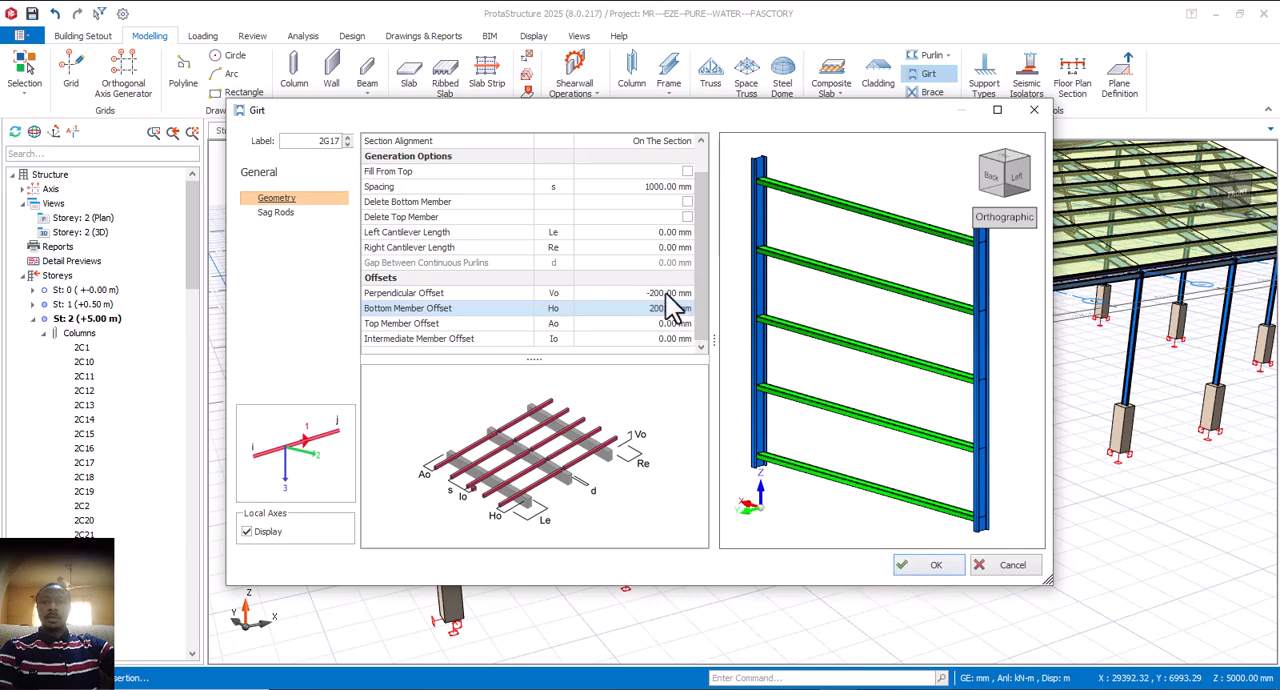
# Step: Set the girt spacing to 1500 mm and insert the girts between the two chosen front columns
pyautogui.click(666, 187)
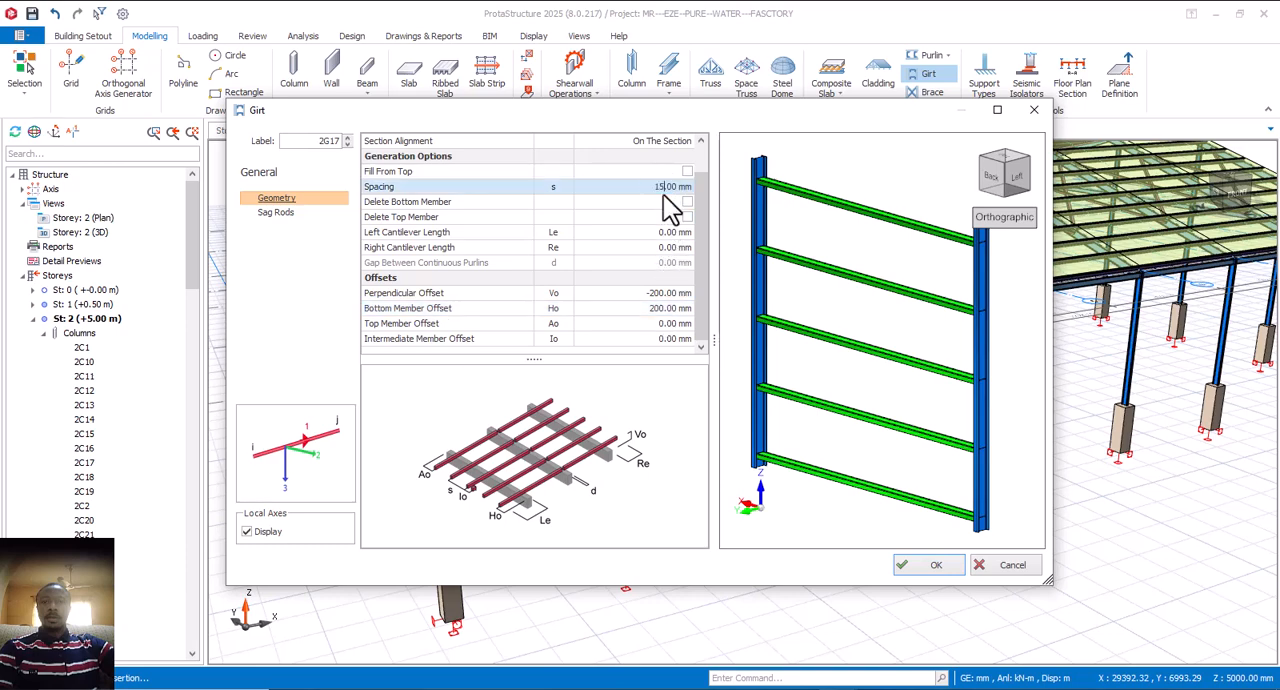
pyautogui.click(663, 250)
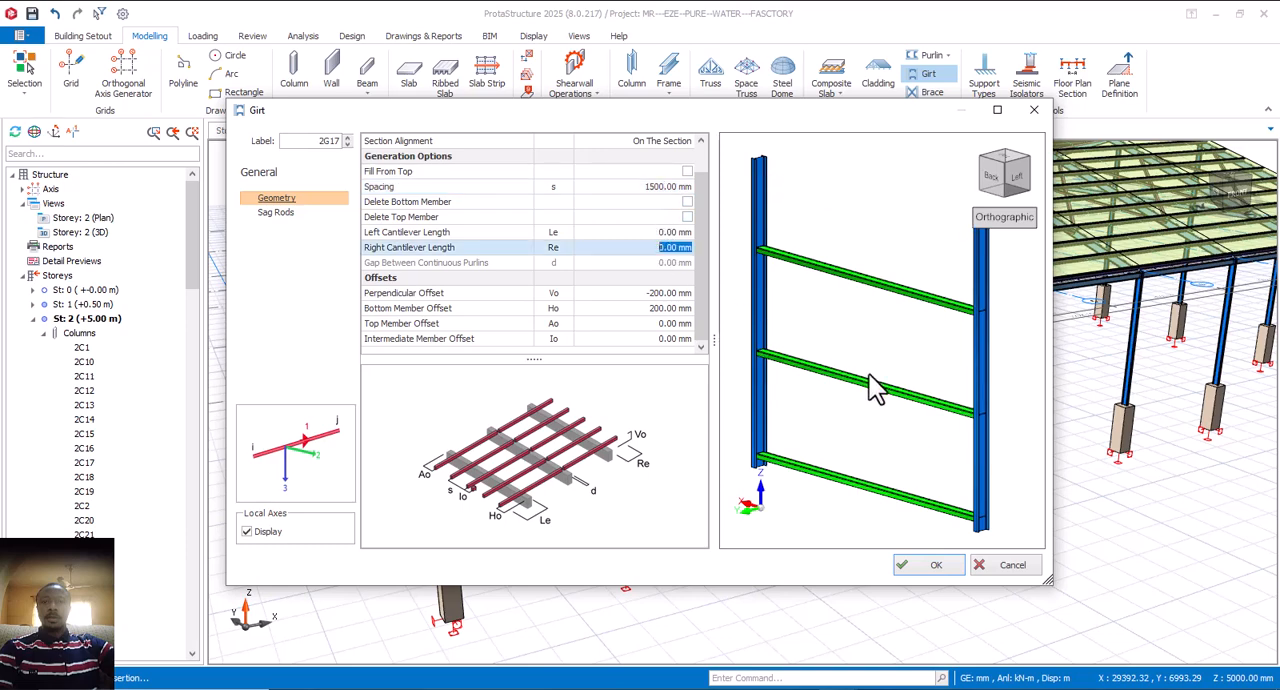
pyautogui.moveTo(851, 430); pyautogui.dragTo(862, 410, button='middle')
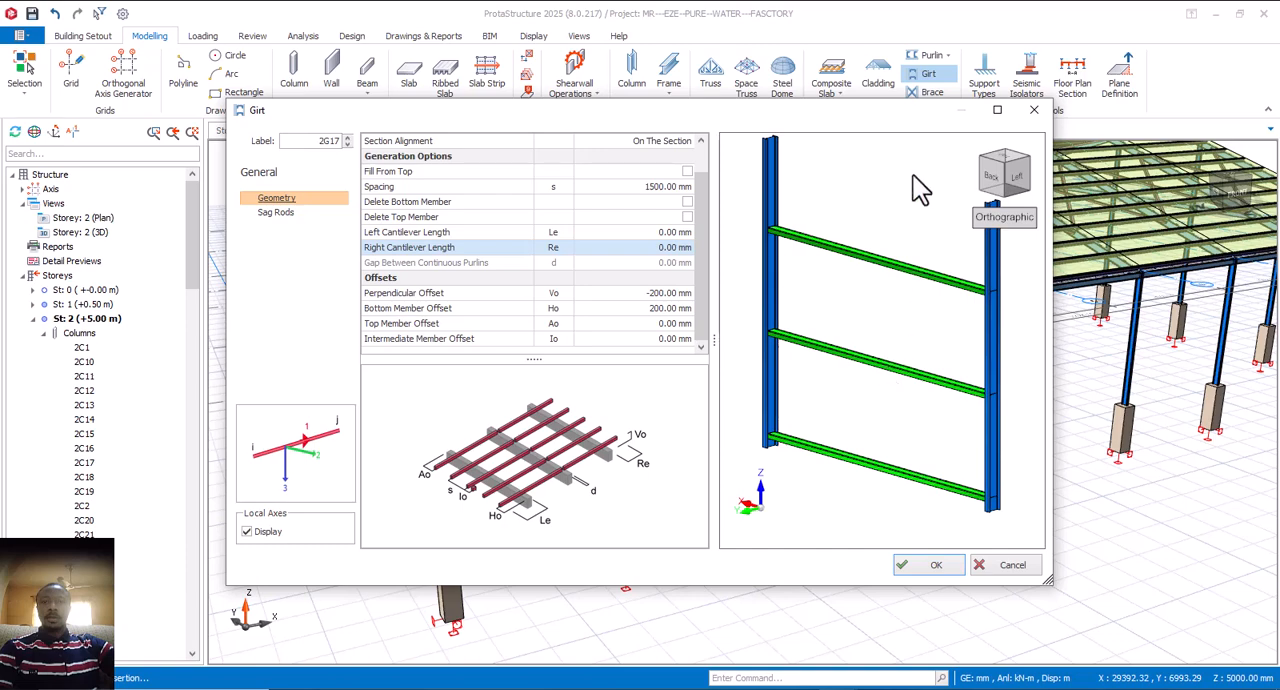
pyautogui.click(930, 565)
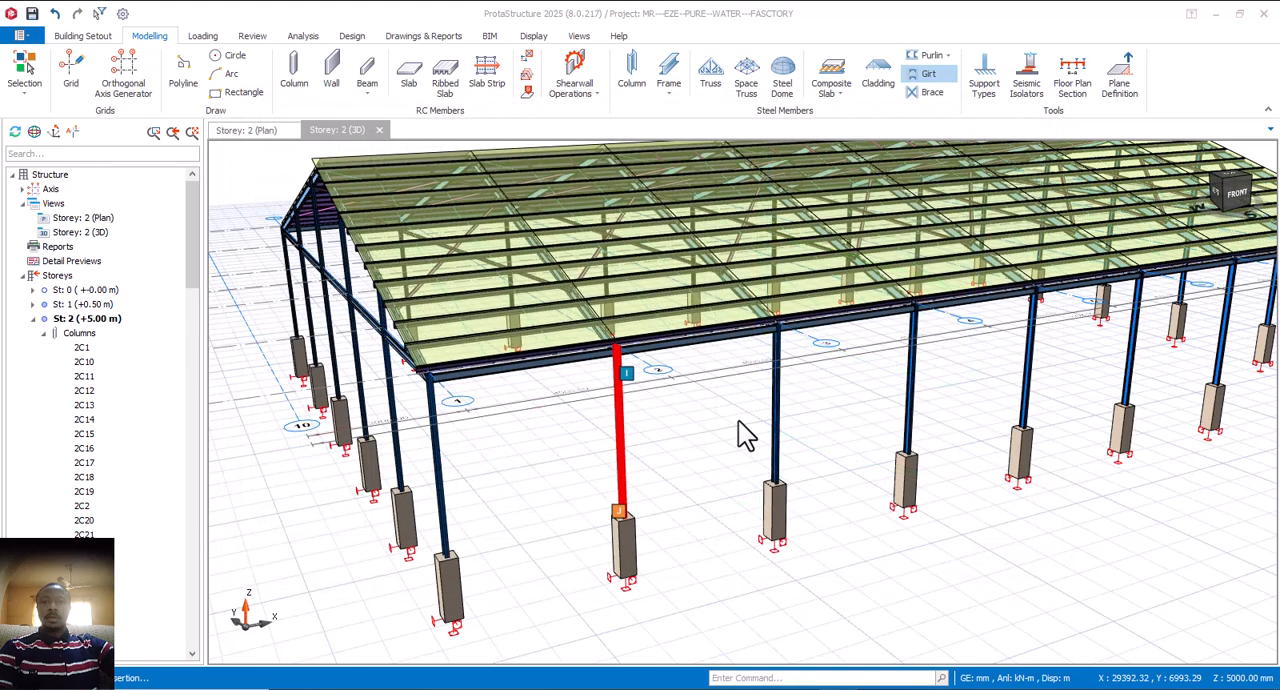
pyautogui.click(692, 469)
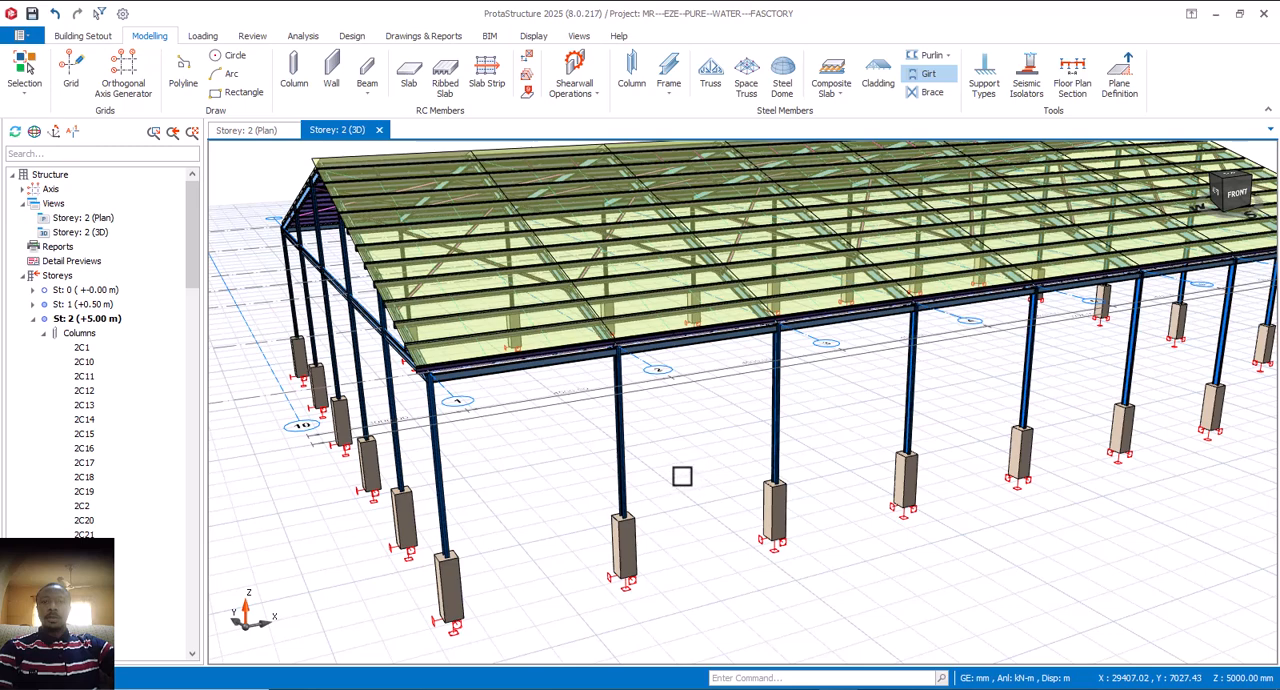
pyautogui.click(685, 472)
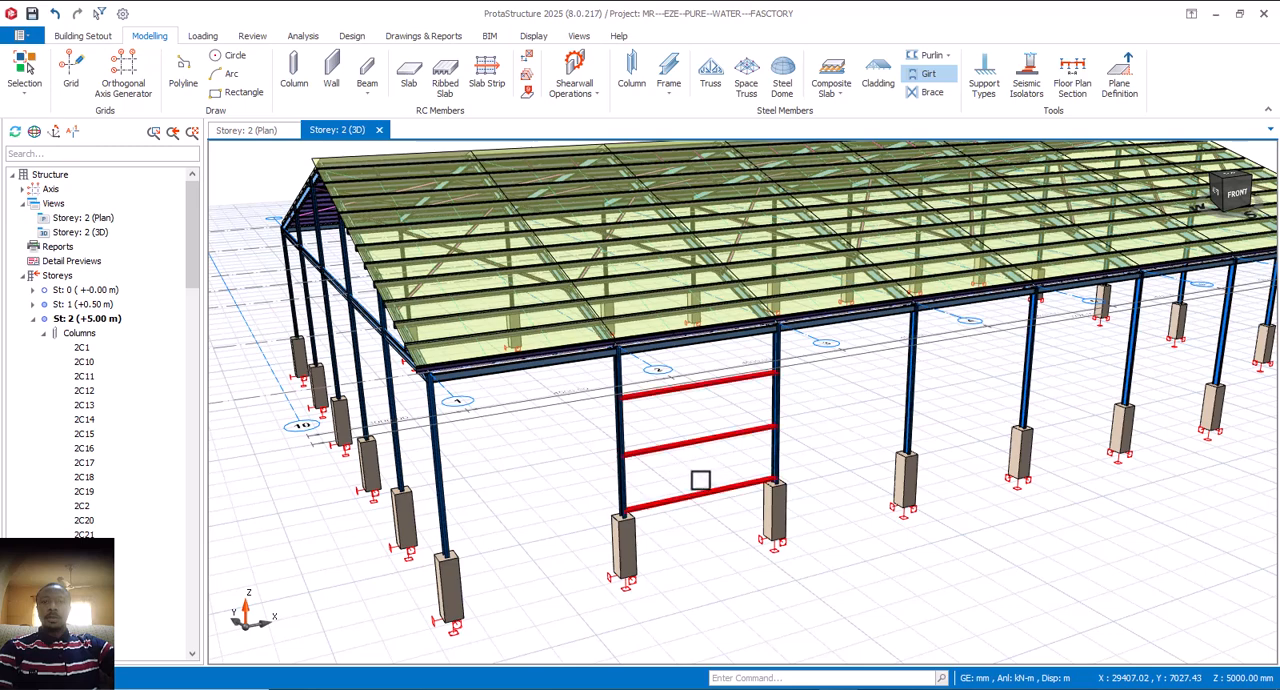
# Step: Examine the inserted girts and the remaining open column bays from the front and gable sides of the building
pyautogui.moveTo(737, 523)
pyautogui.mouseDown(button='middle')
pyautogui.moveTo(686, 503)
pyautogui.moveTo(700, 511)
pyautogui.moveTo(618, 533)
pyautogui.moveTo(605, 514)
pyautogui.moveTo(607, 497)
pyautogui.moveTo(651, 469)
pyautogui.moveTo(623, 491)
pyautogui.moveTo(712, 505)
pyautogui.moveTo(694, 514)
pyautogui.moveTo(679, 385)
pyautogui.mouseUp(button='middle')
pyautogui.moveTo(540, 517); pyautogui.dragTo(600, 505, button='middle')
pyautogui.scroll(2, 740, 409)
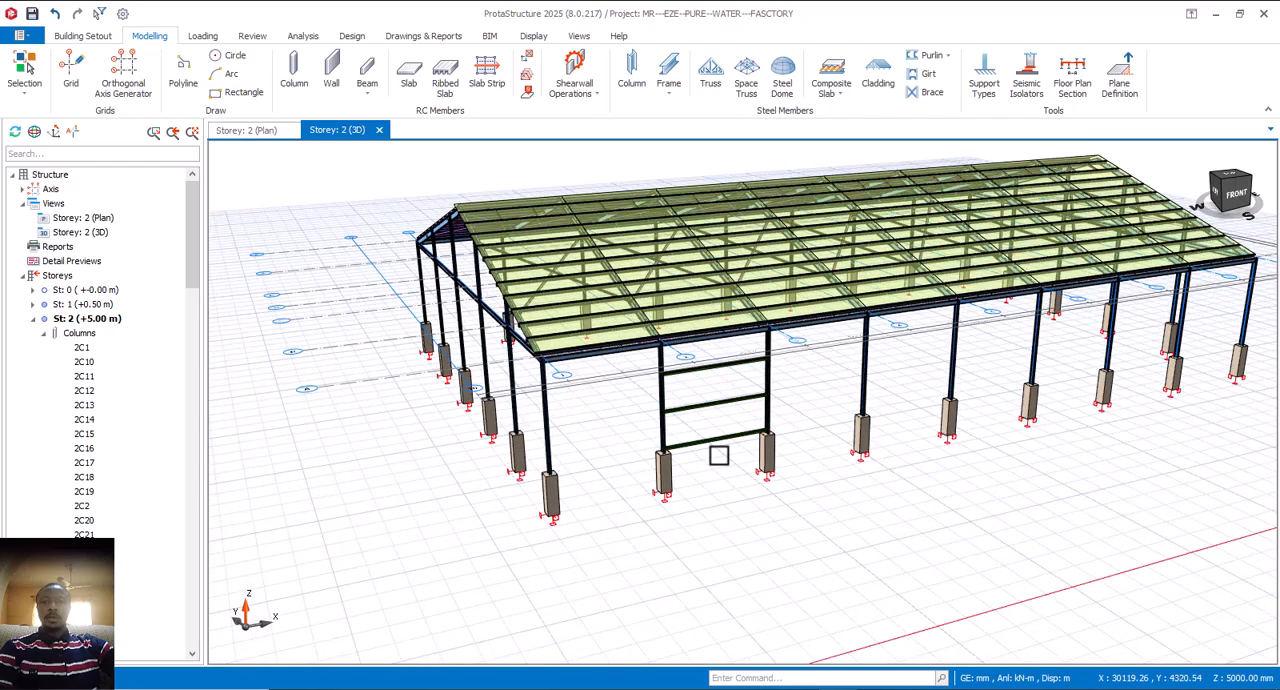
pyautogui.moveTo(719, 456); pyautogui.dragTo(752, 457, button='middle')
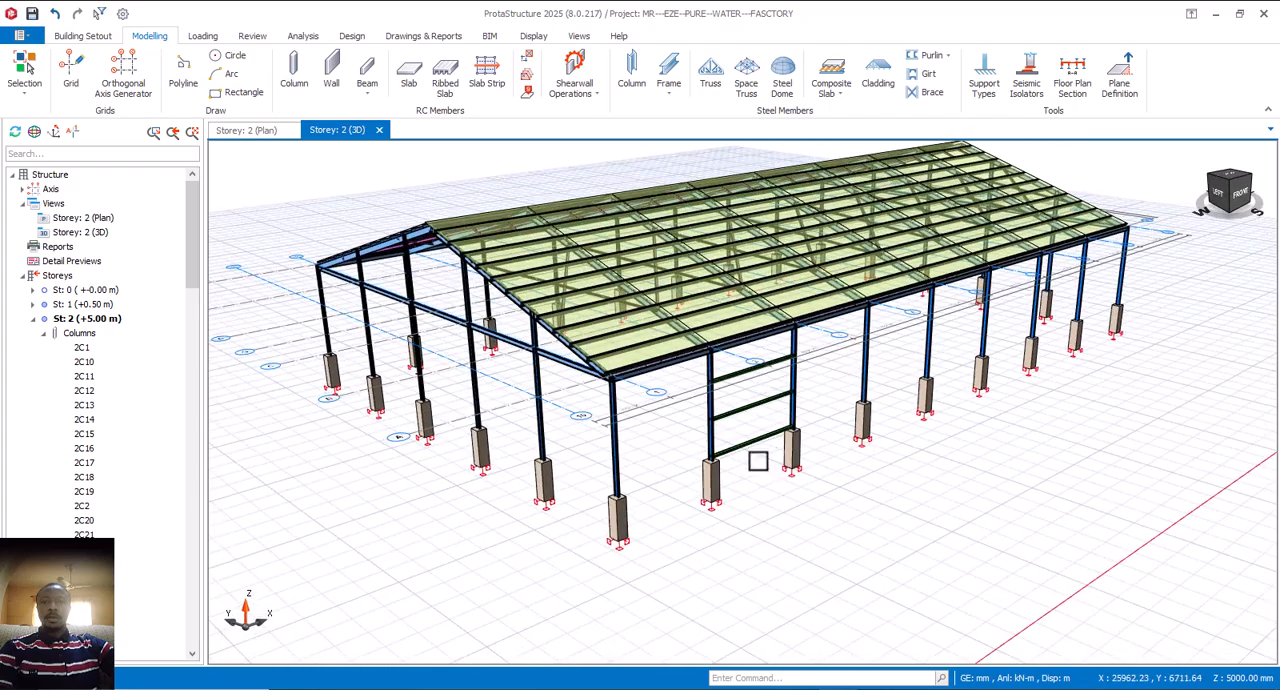
pyautogui.moveTo(752, 508); pyautogui.dragTo(814, 469, button='middle')
pyautogui.scroll(2, 800, 453)
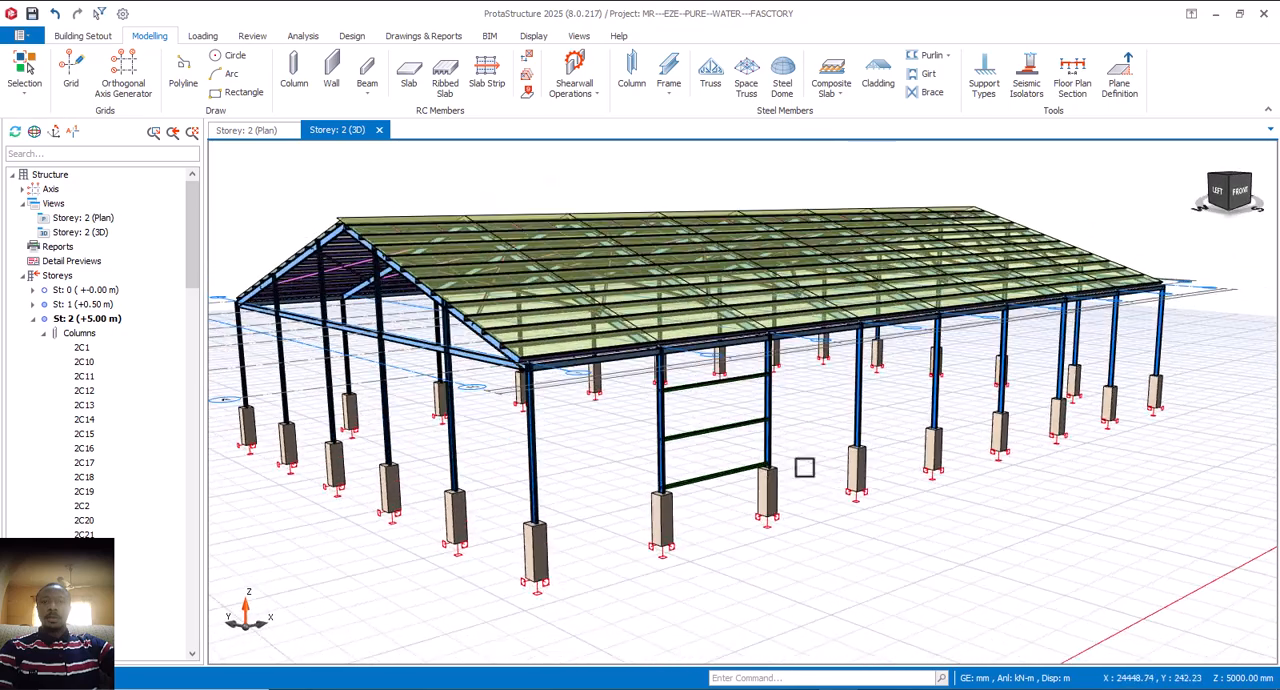
pyautogui.keyDown('shift'); pyautogui.moveTo(751, 440); pyautogui.dragTo(745, 416, button='middle'); pyautogui.keyUp('shift')
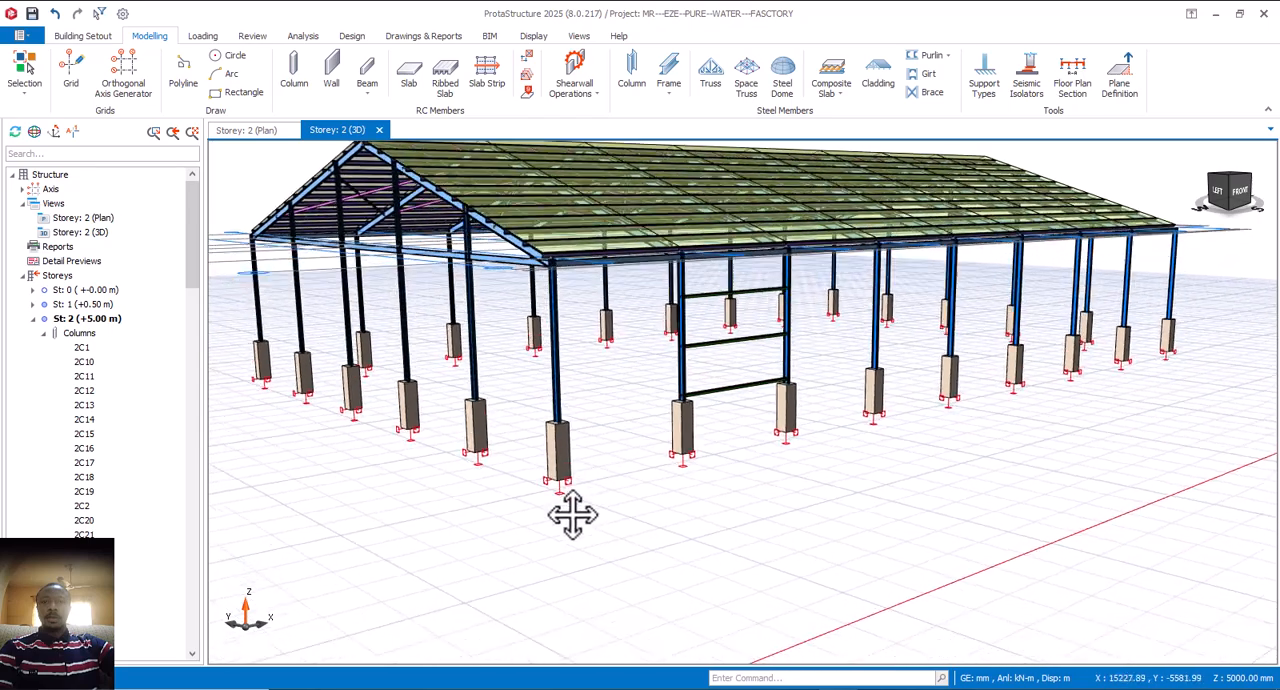